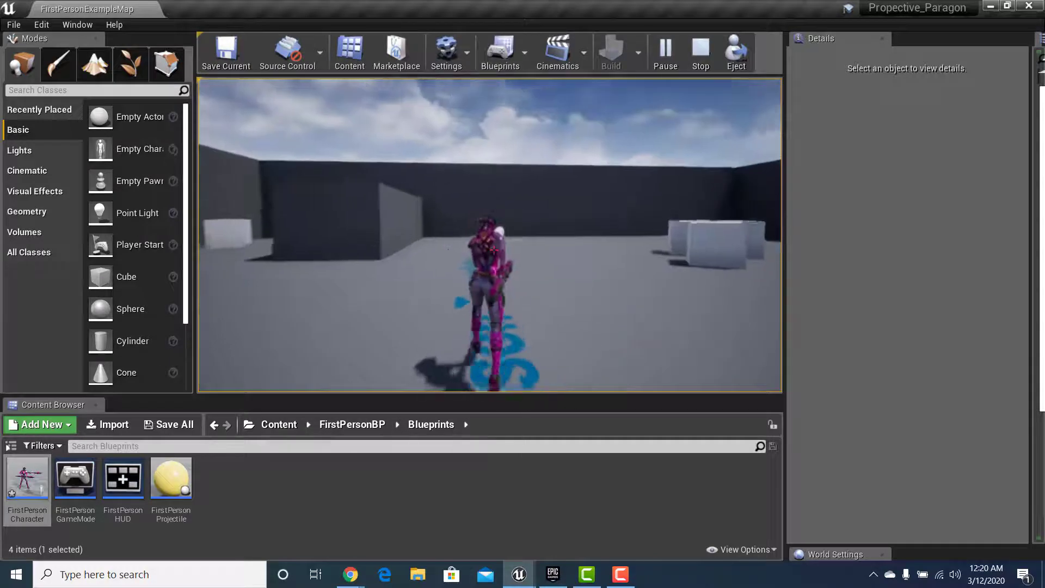
Step: Playtest the third-person Paragon character in the level by firing projectiles while moving and looking around
left_click(494, 250)
left_click(494, 250)
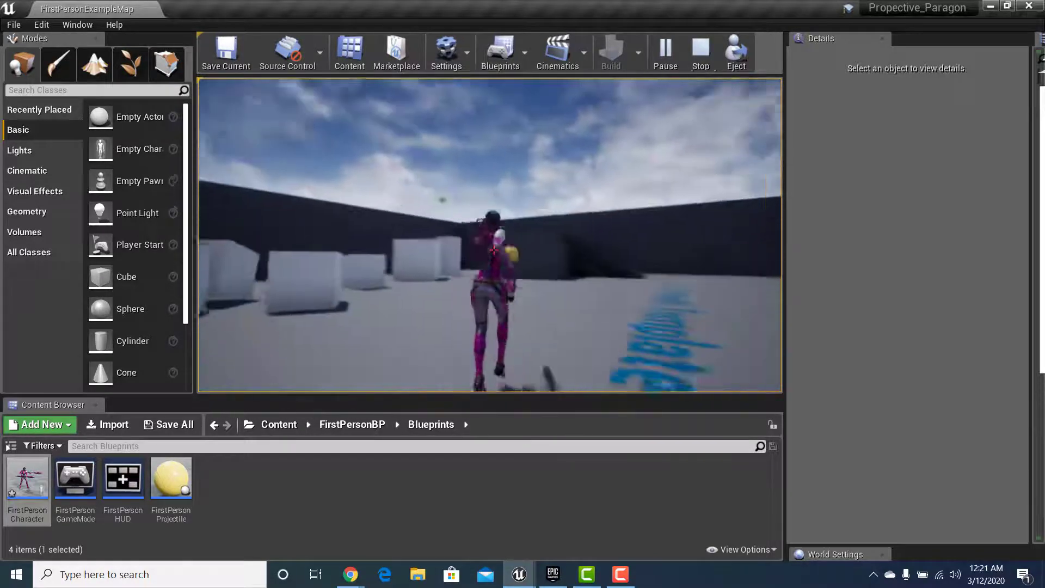
left_click(494, 252)
left_click(494, 253)
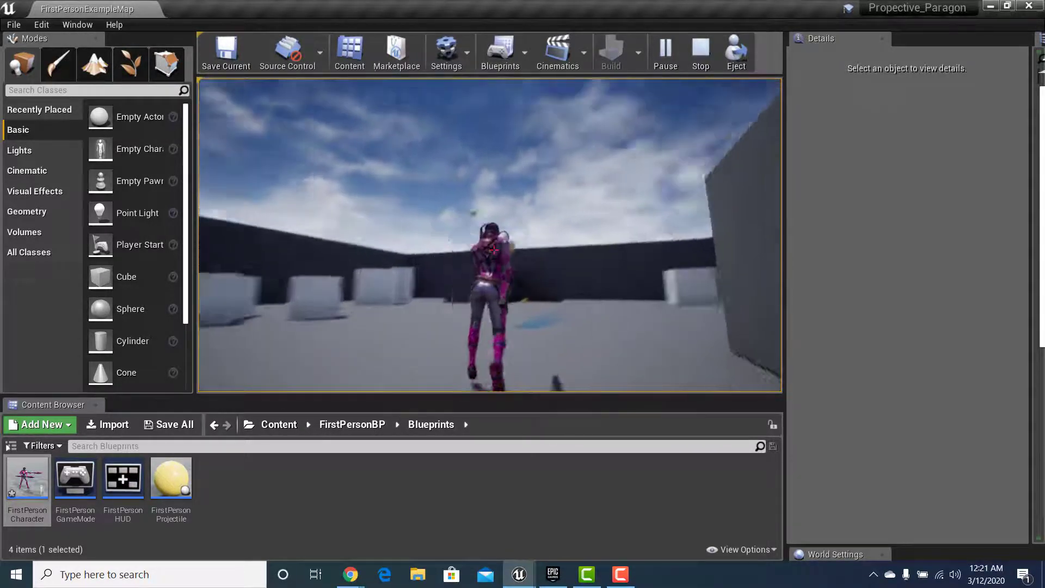
left_click(494, 253)
left_click(494, 253)
key("w")
left_click(494, 251)
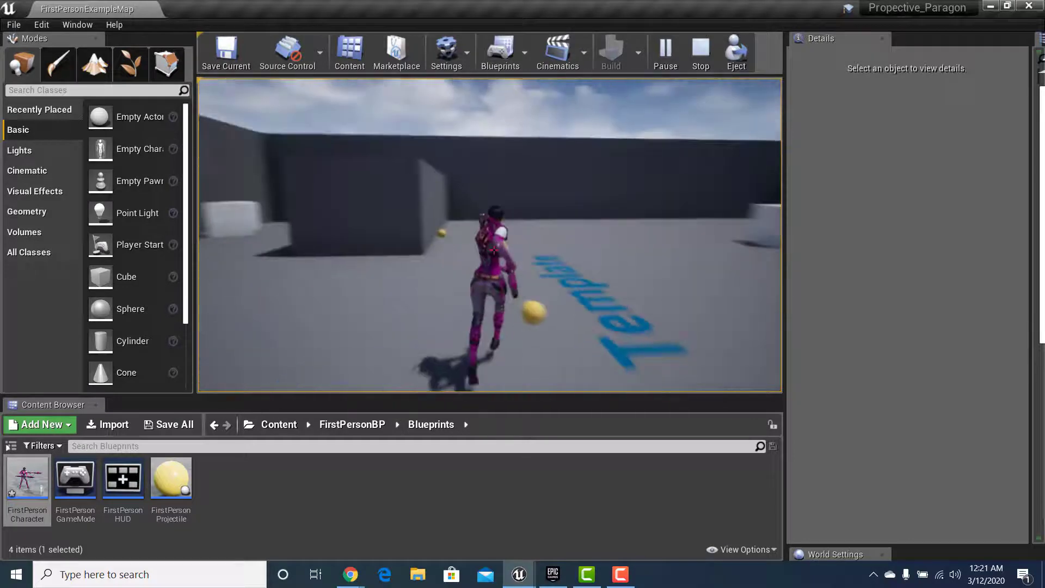
left_click(495, 250)
Step: Run the character around the level past the stairs and cubes, then end the play session and close the message log
key("w")
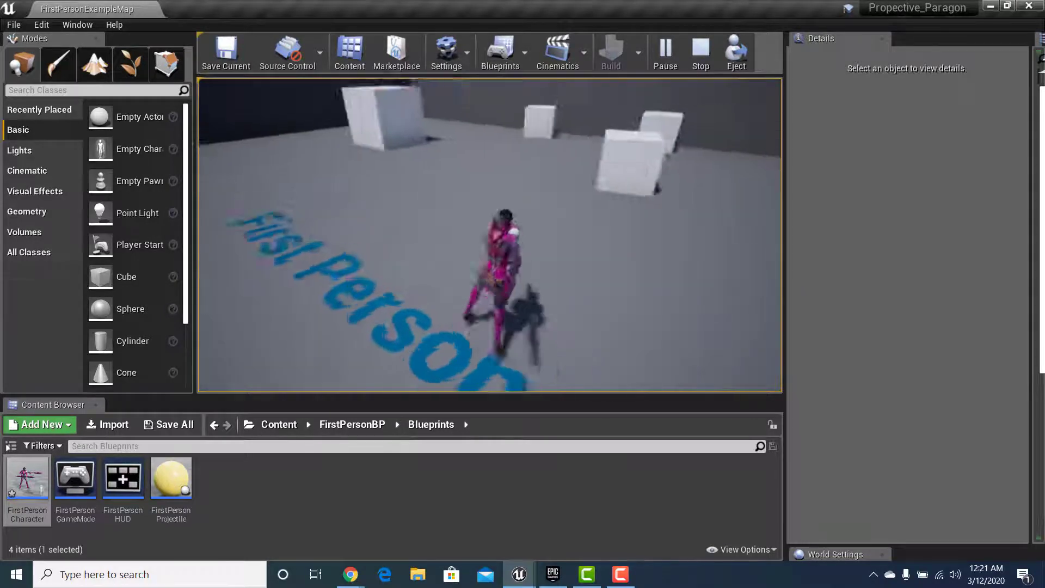
key("w")
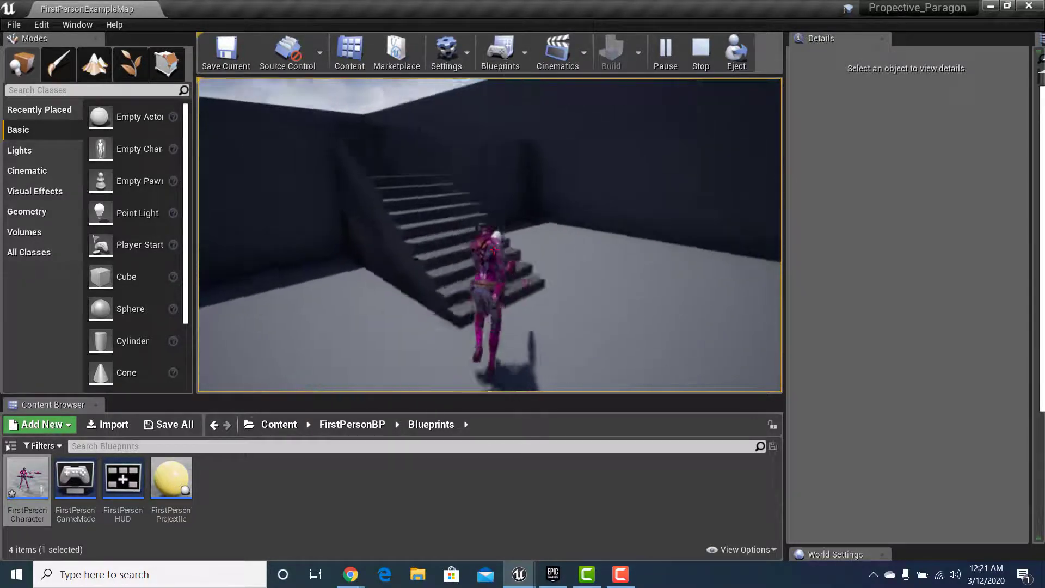
key("w")
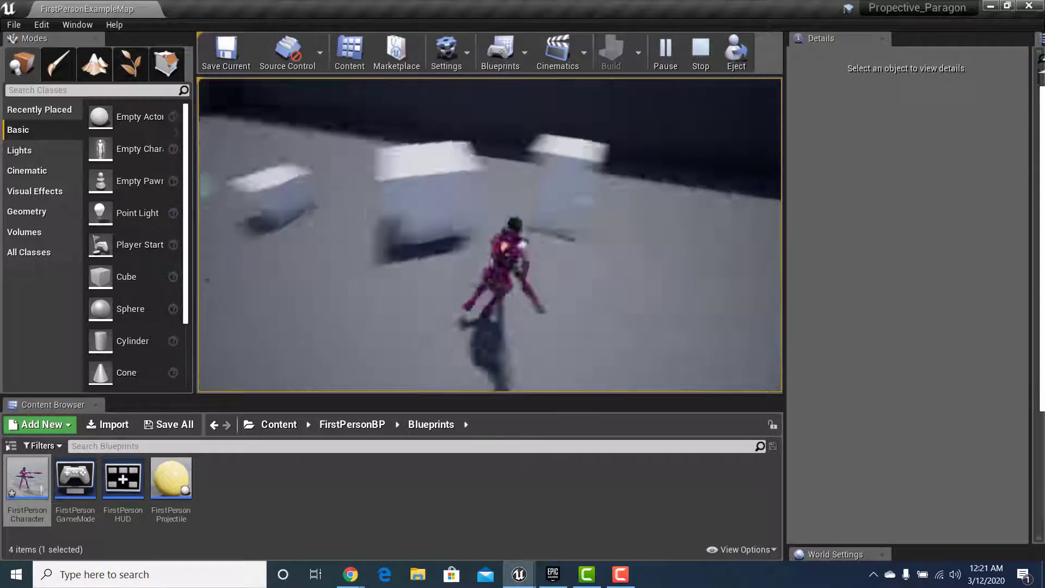
key("w")
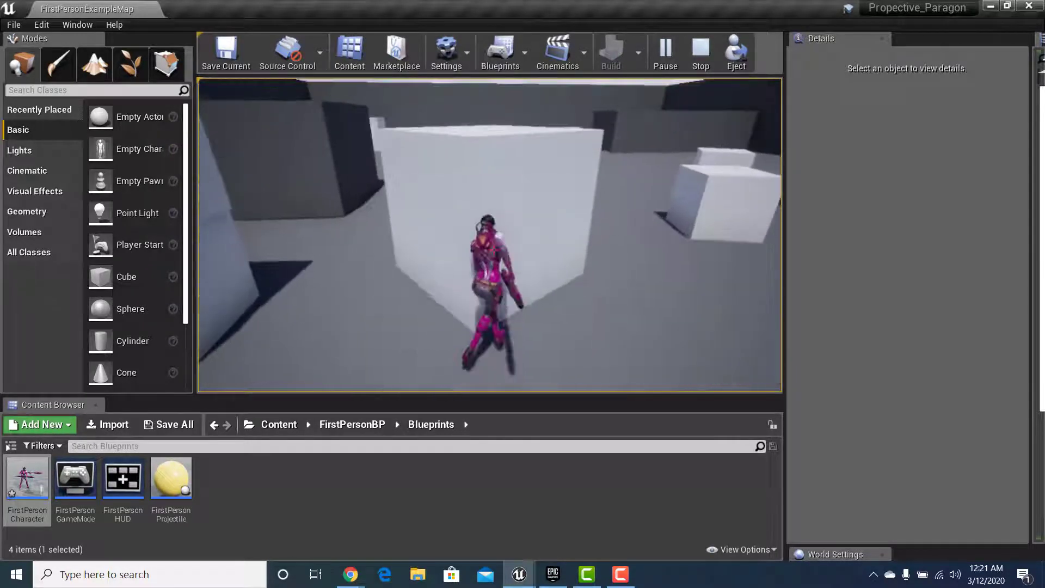
key("w")
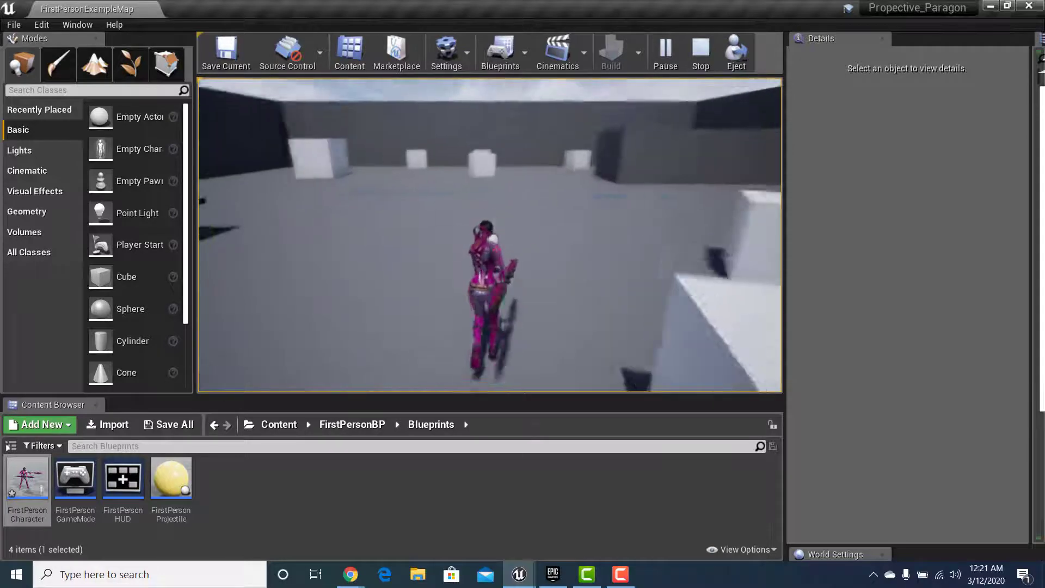
key("w")
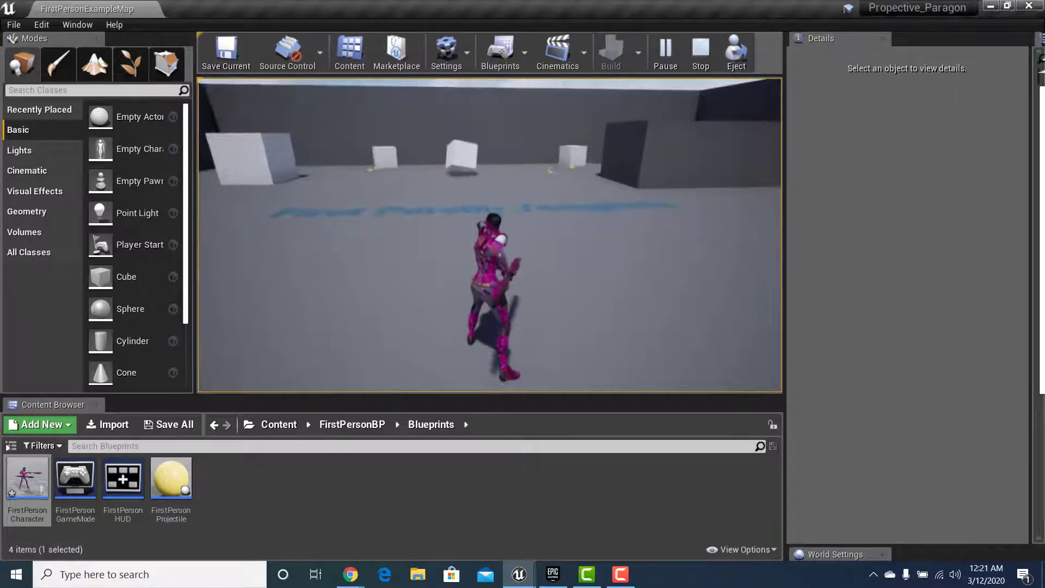
key("Escape")
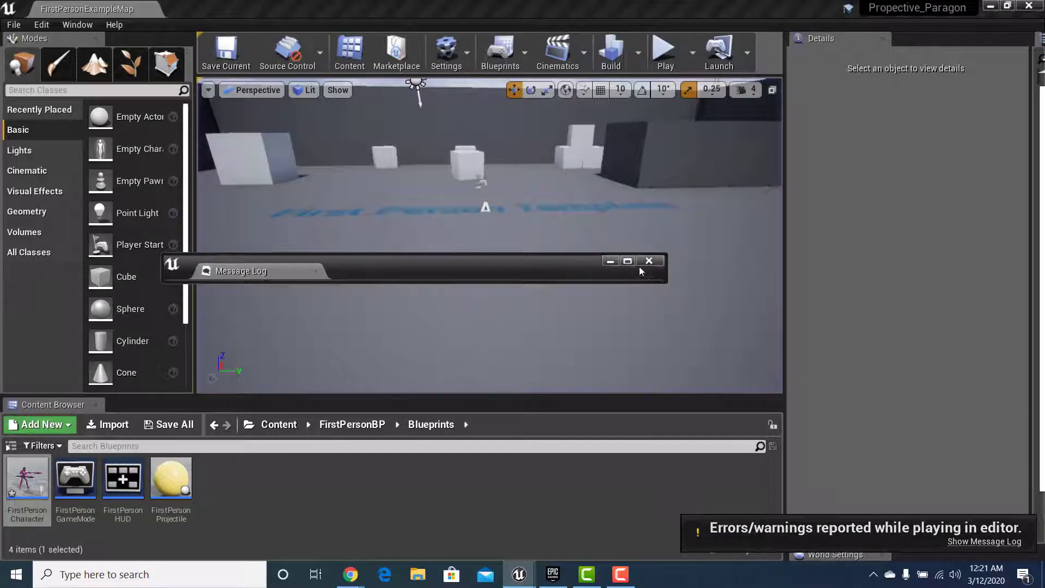
left_click(648, 260)
Step: Close the Propective_Paragon project, saving the modified arms skeleton and FirstPersonCharacter blueprint, and switch to the open class project
right_click_drag(544, 272, 517, 308)
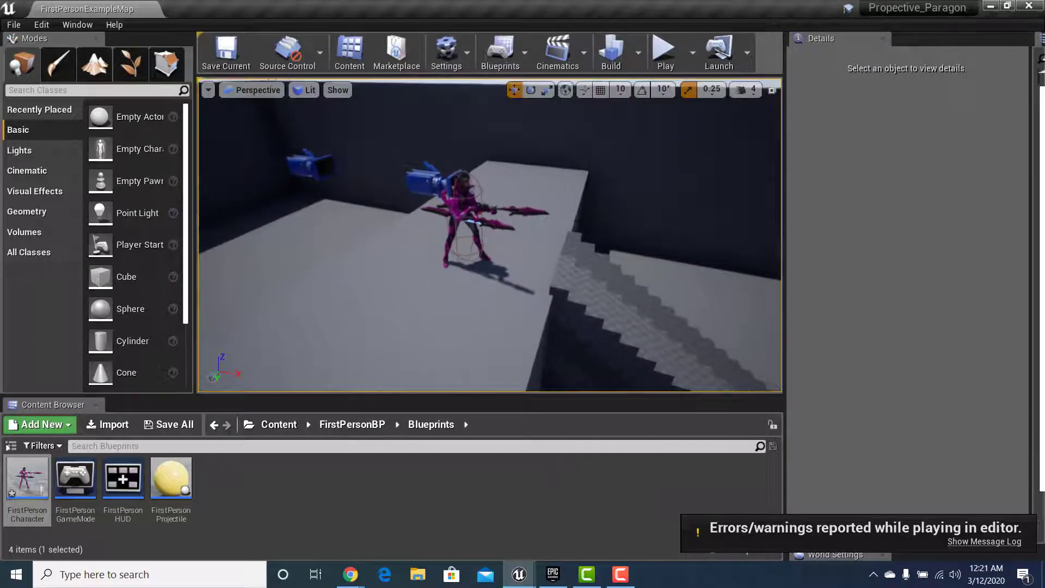
left_click(1027, 7)
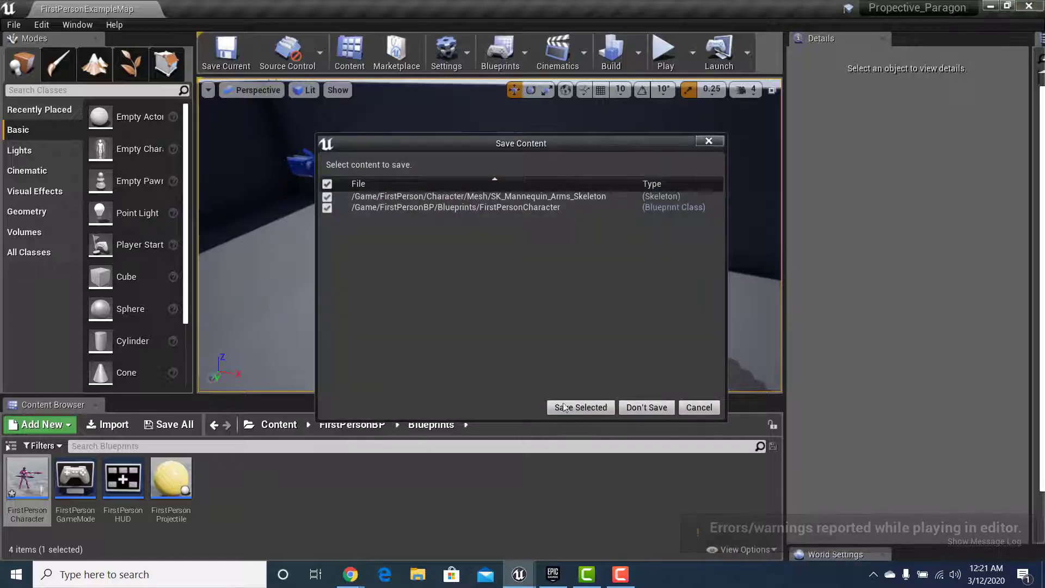
left_click(567, 407)
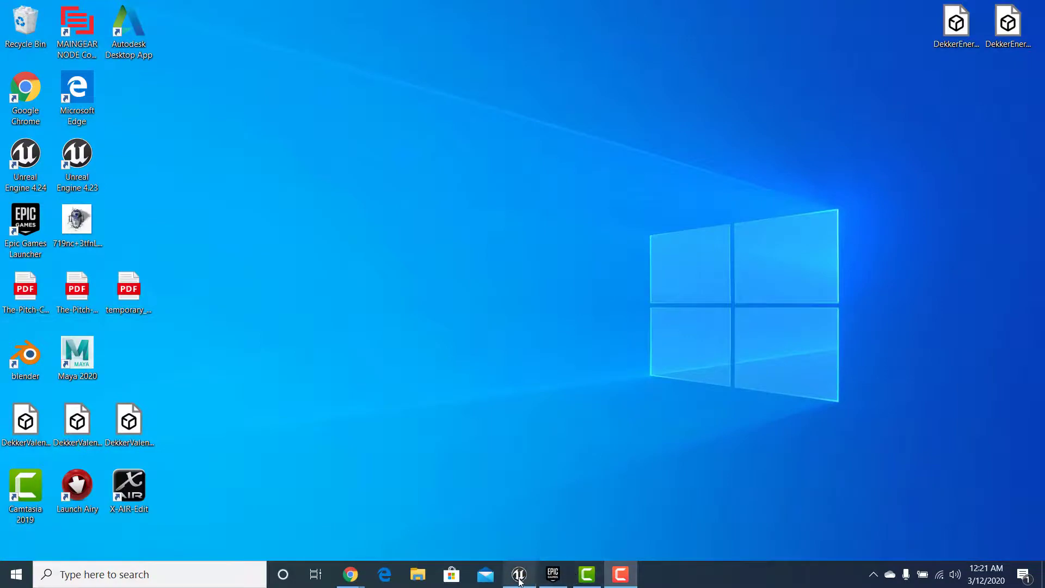
left_click(518, 574)
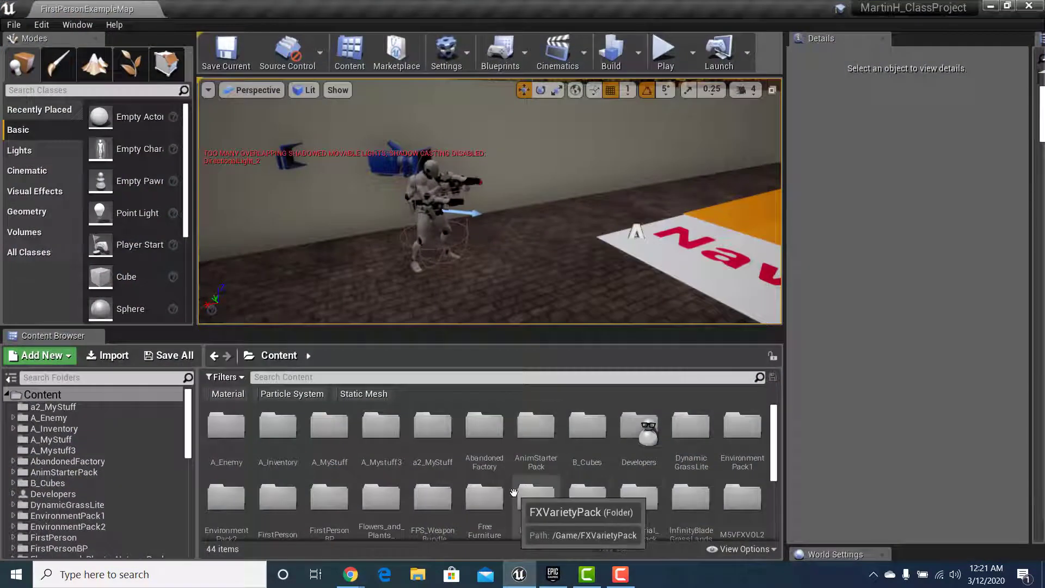
Step: Switch to the Epic Games Launcher, search the library's vault for "parag", look through the Paragon packs, and return to the class project
left_click(553, 574)
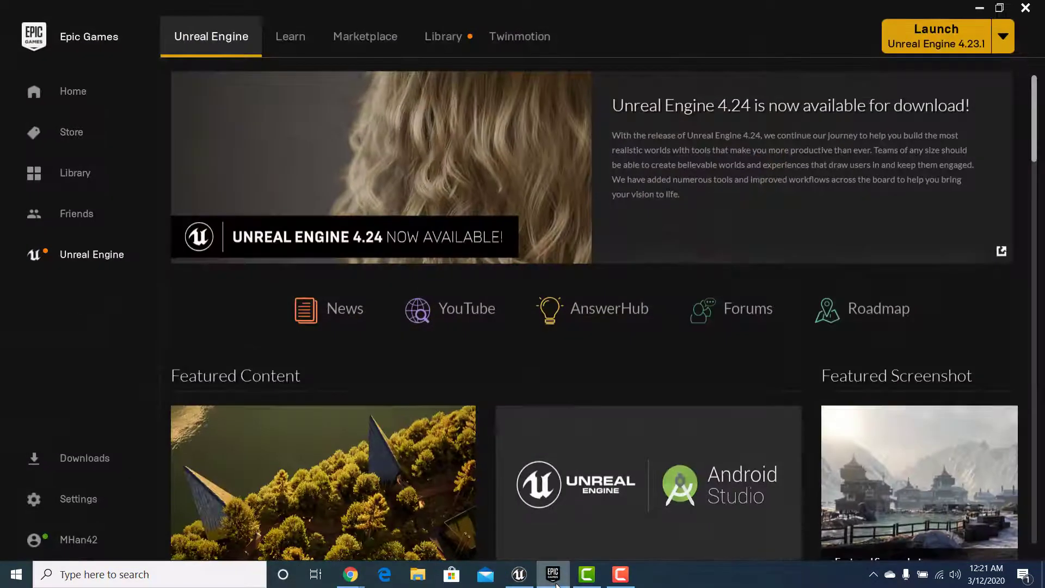
left_click(381, 48)
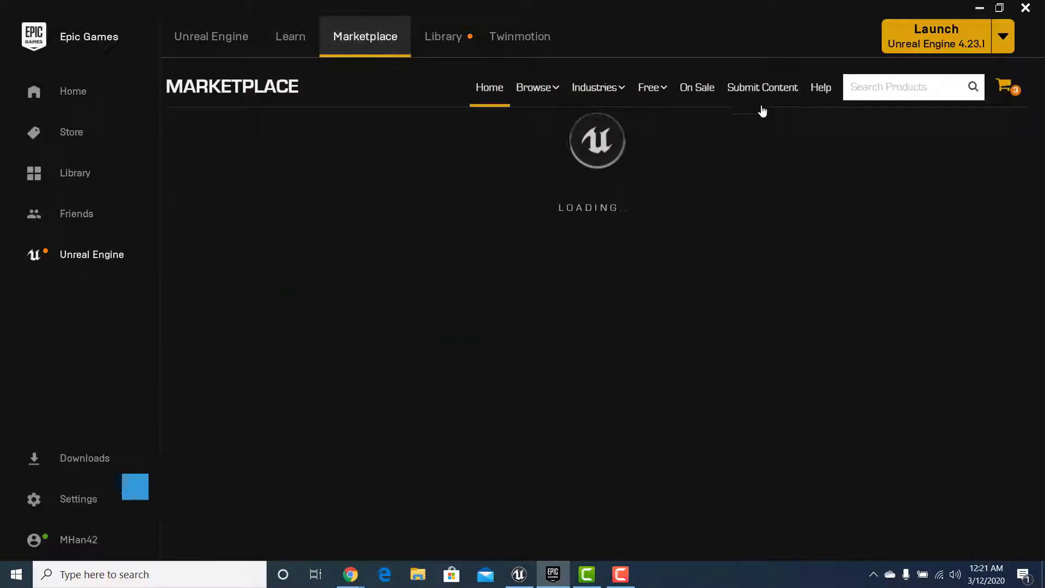
left_click(438, 37)
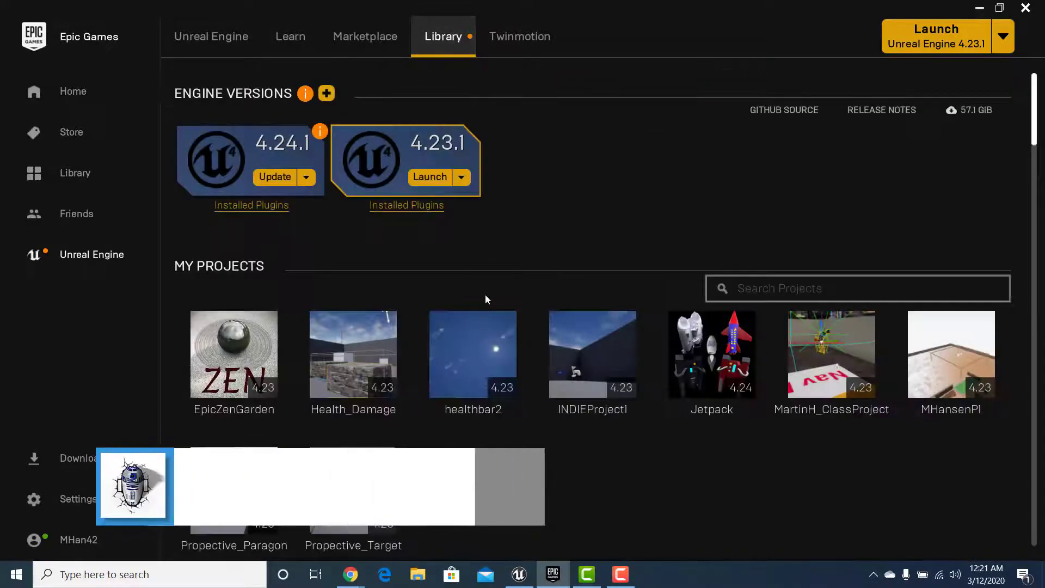
scroll(511, 357, "down", 1)
scroll(511, 363, "down", 5)
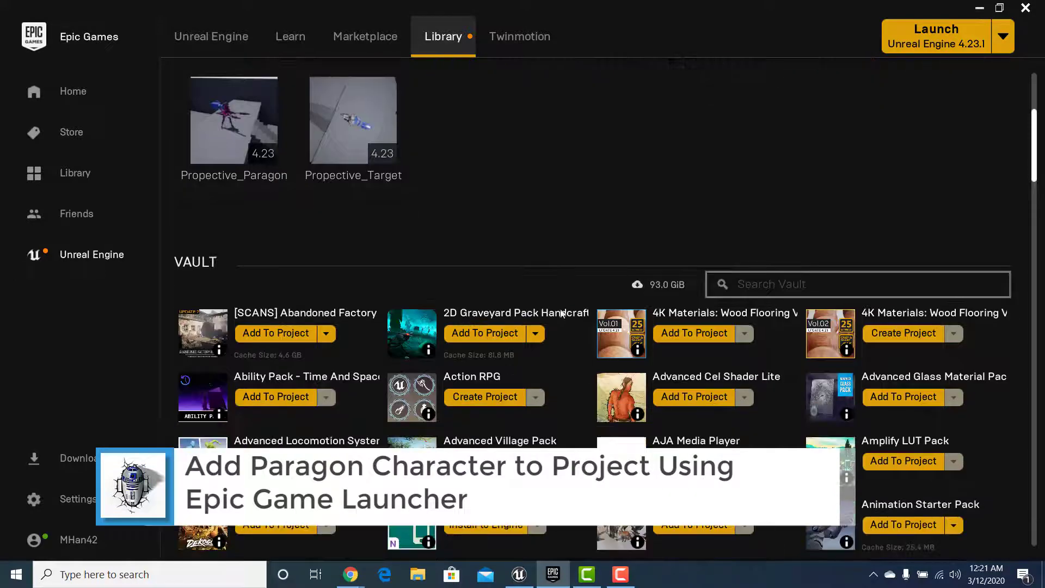
left_click(738, 284)
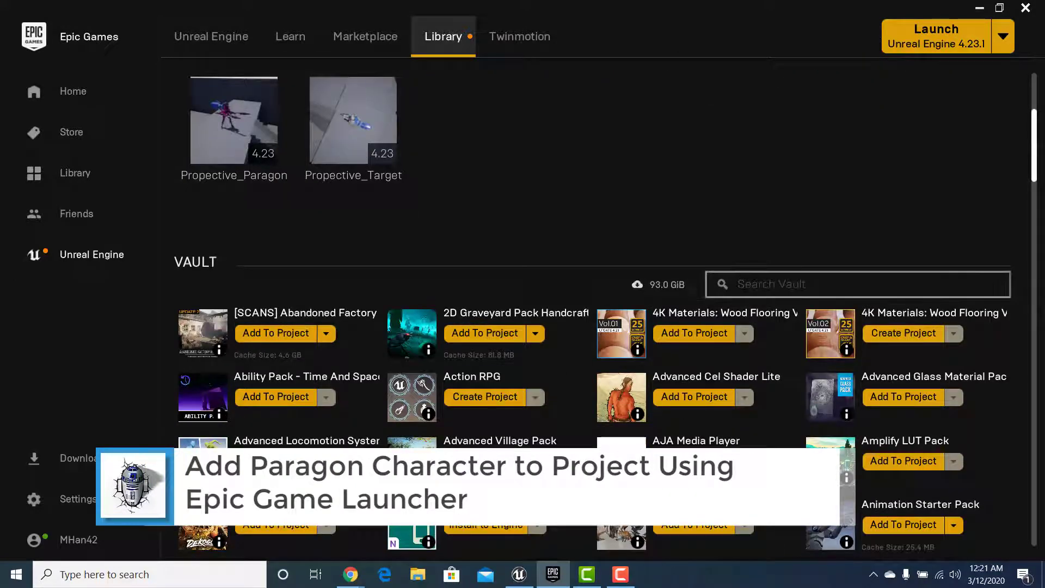
type("parag")
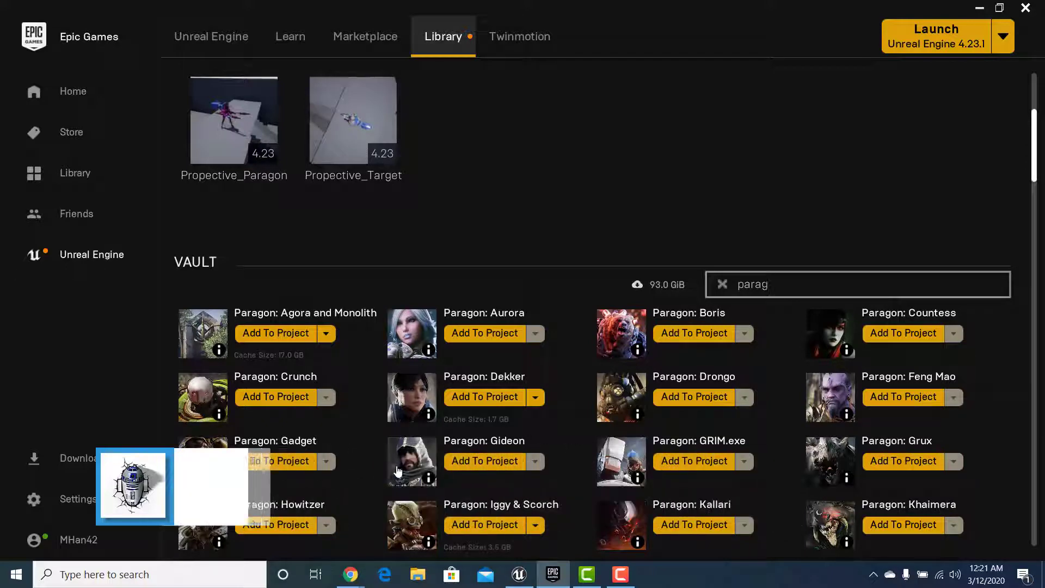
scroll(397, 470, "down", 1)
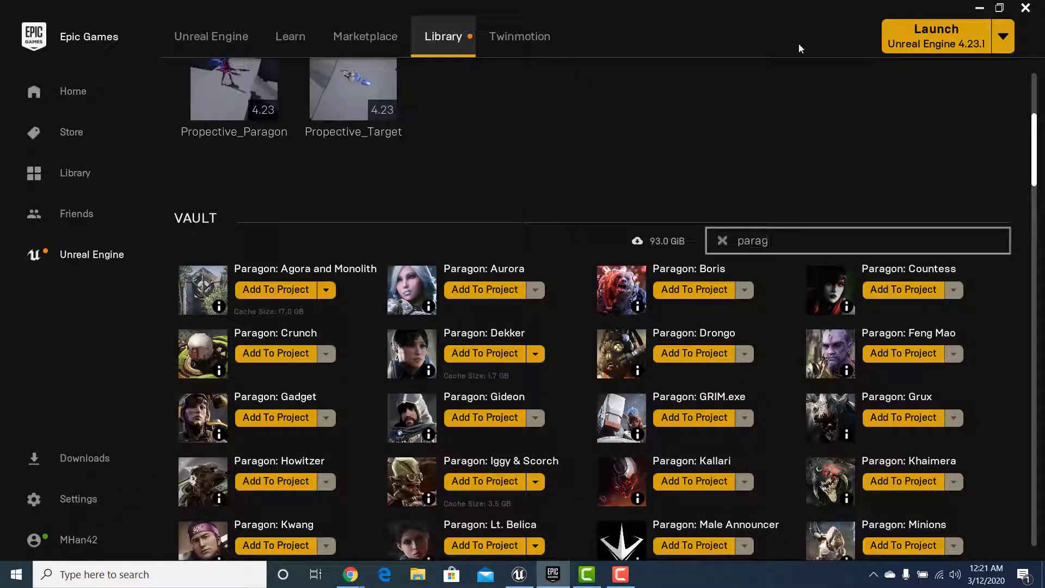
left_click(977, 12)
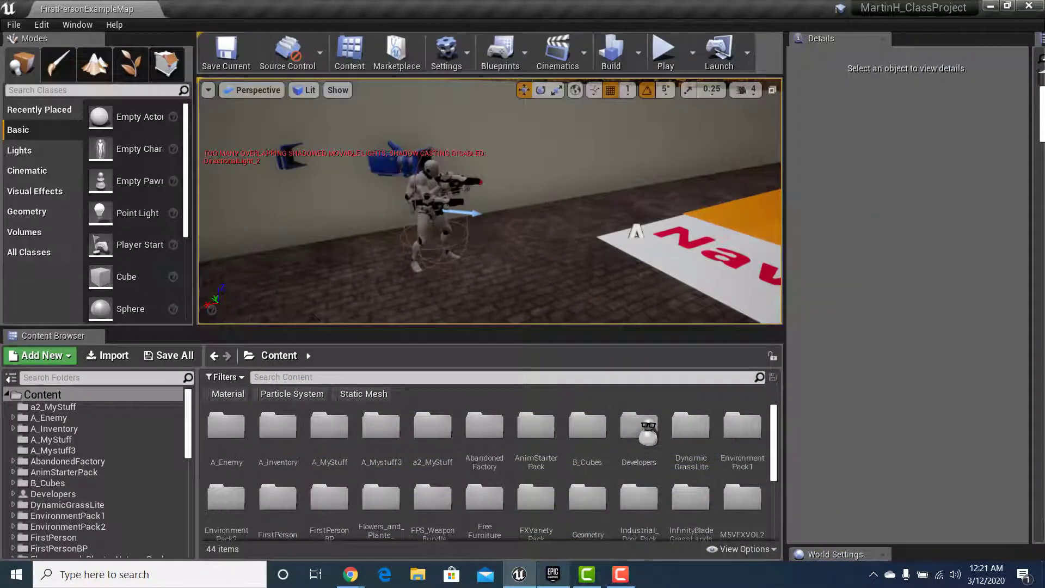
Step: Switch to the browser to view the blender.org home page, then return to the Unreal editor
mouse_move(353, 575)
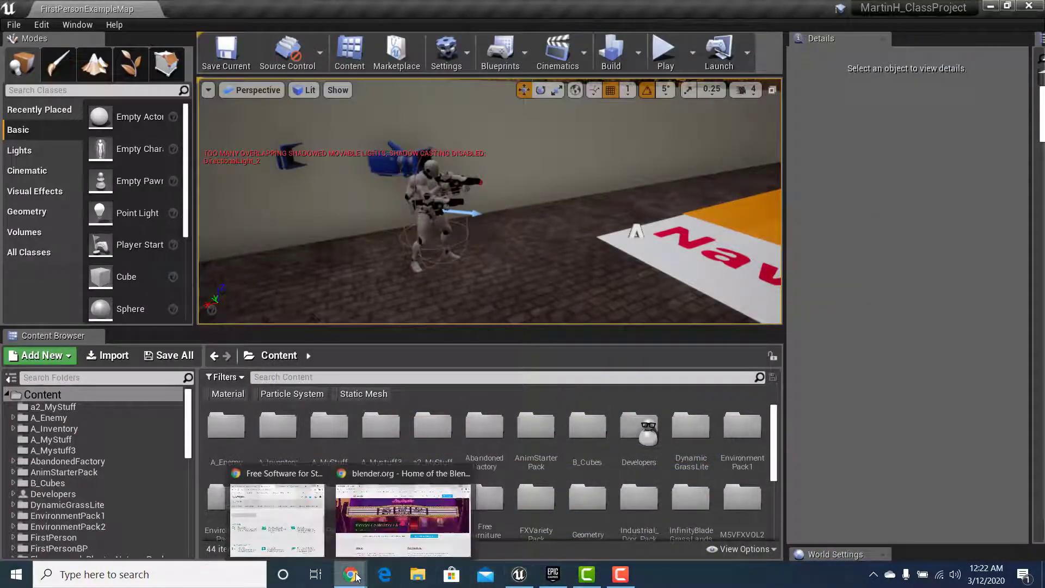
left_click(388, 505)
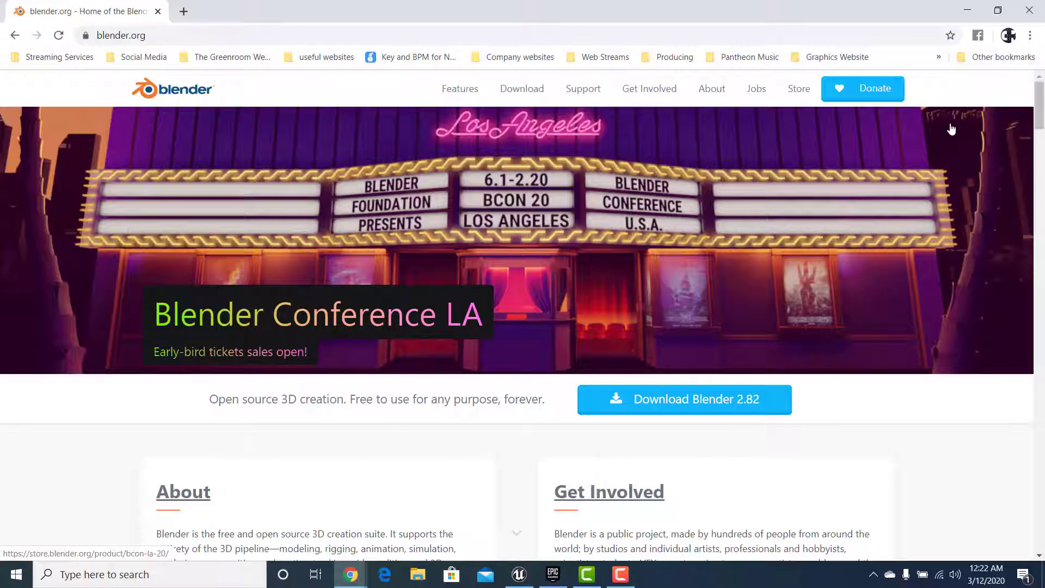
left_click(966, 12)
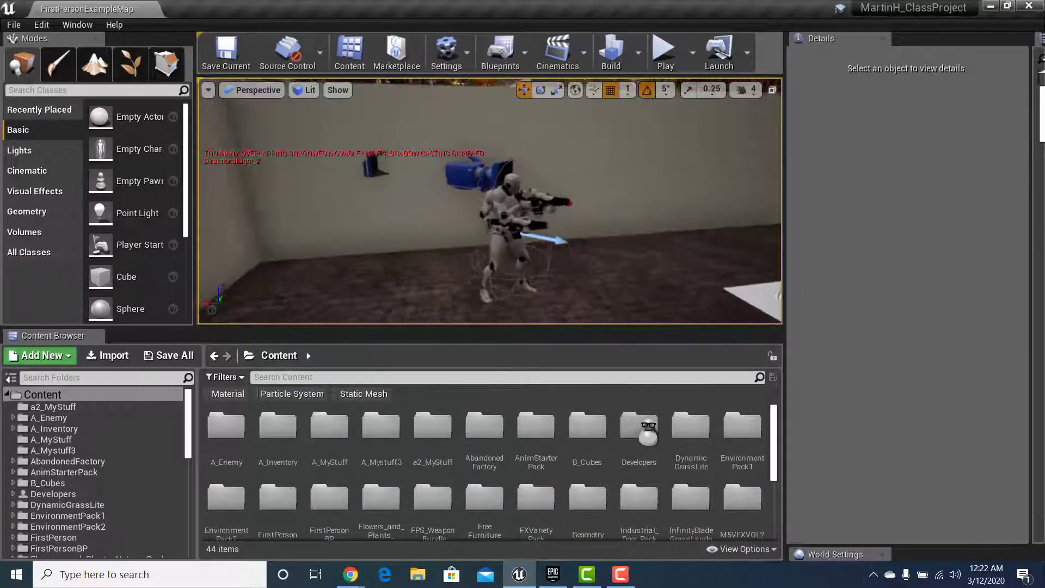
Step: Browse to the TwinBlast Skins/Tier1 content folder and open the blueprint of the FirstPersonCharacter placed in the level
mouse_move(490, 201)
right_mouse_down()
mouse_move(539, 206)
mouse_move(506, 208)
mouse_move(517, 231)
mouse_move(476, 215)
right_mouse_up()
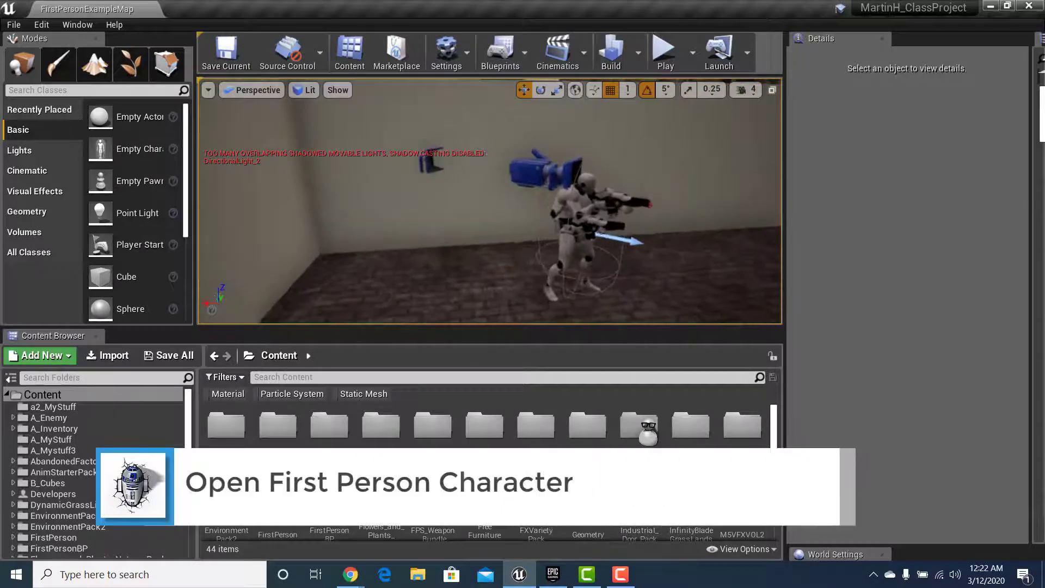
left_click_drag(773, 436, 773, 464)
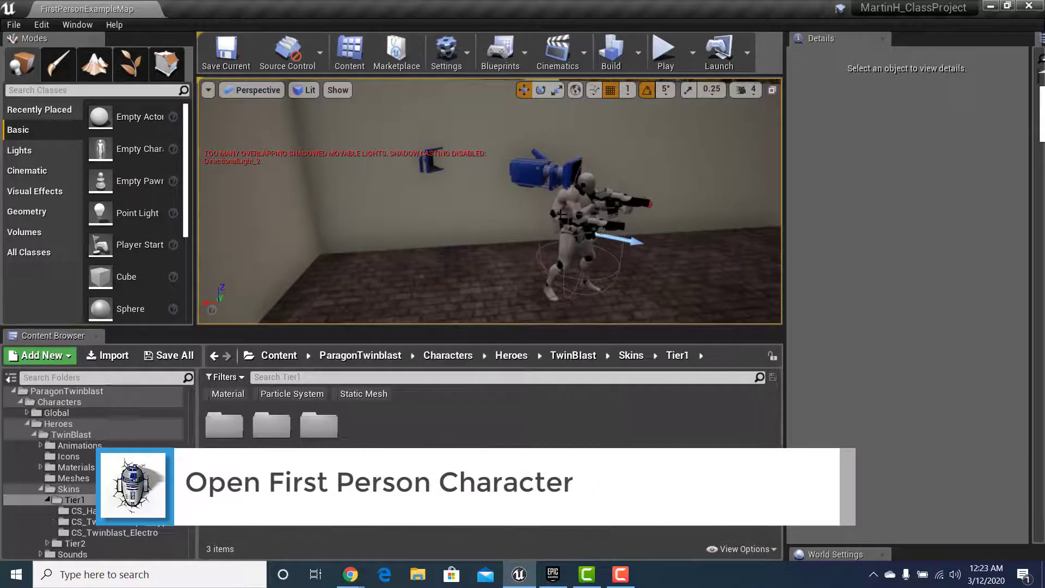
left_click(585, 218)
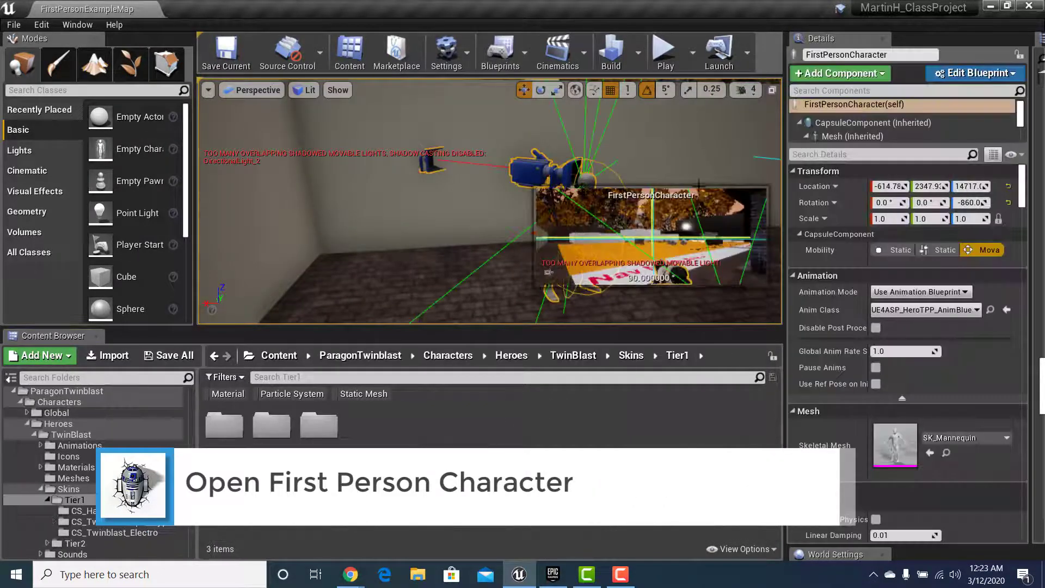
left_click(960, 74)
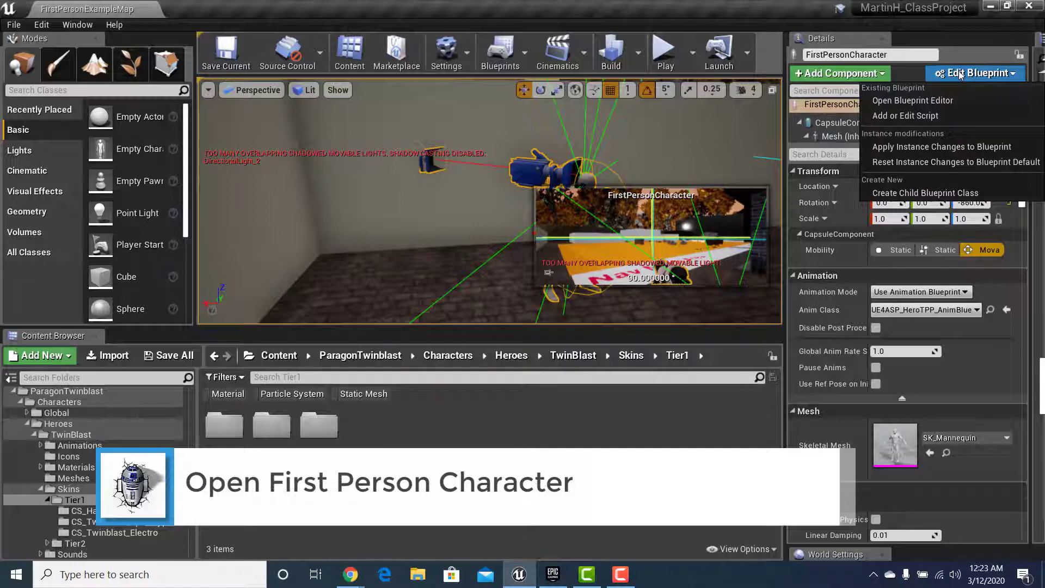
left_click(908, 100)
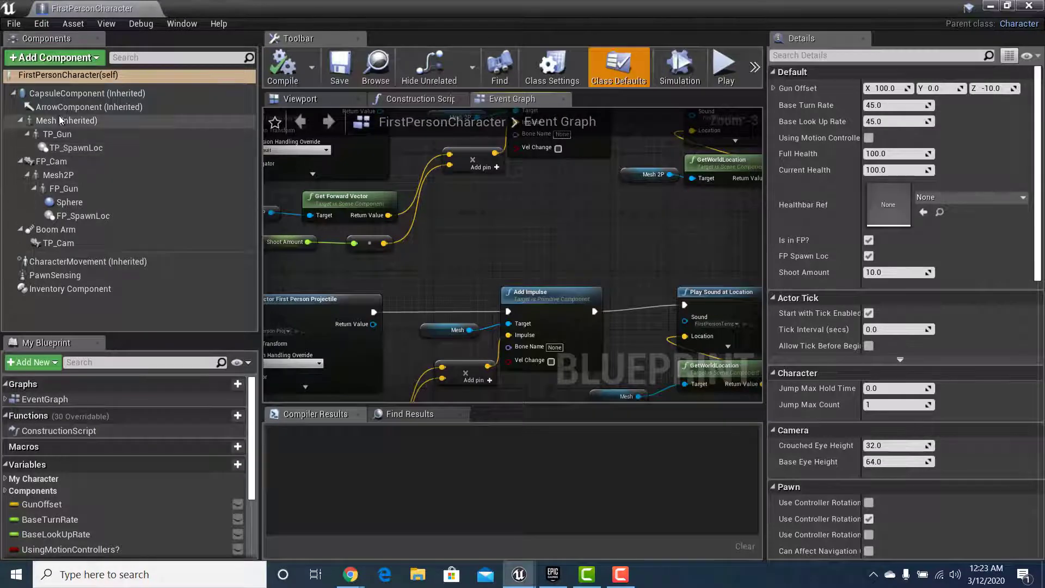
Step: Set the skeletal mesh of the character's inherited Mesh component to TwinBlast_ActionHero
left_click(61, 120)
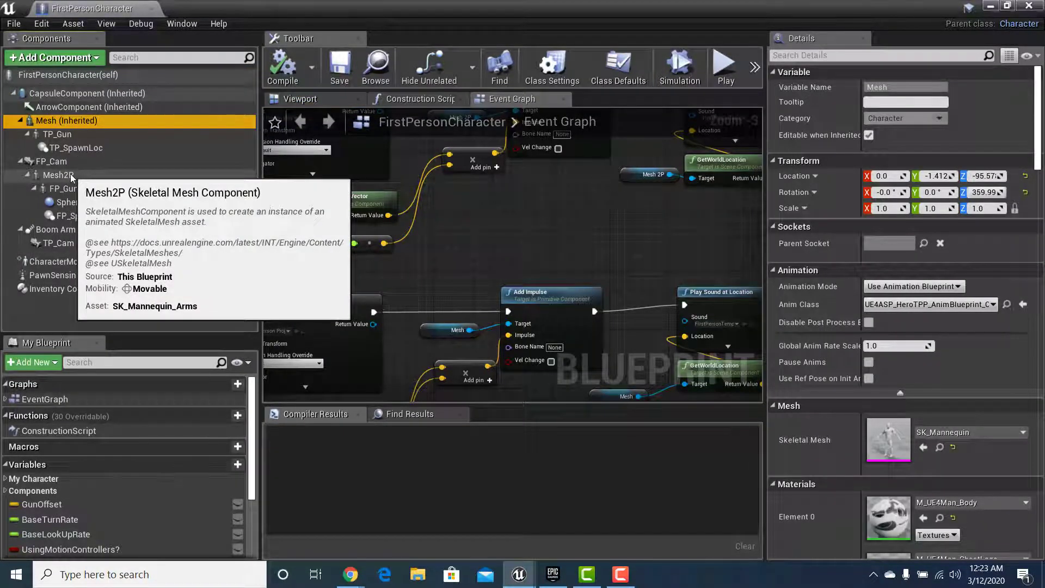
left_click(966, 433)
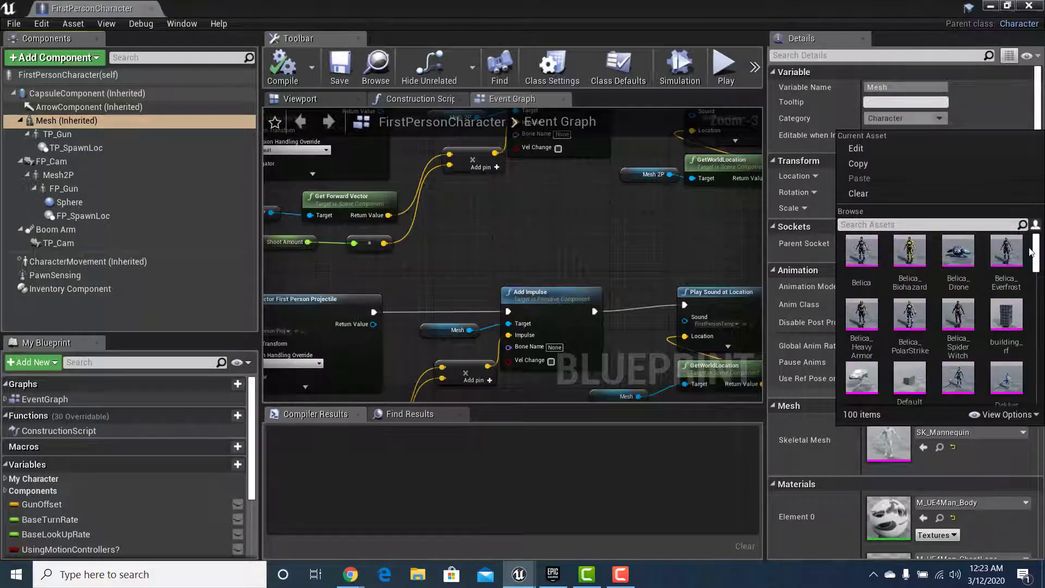
left_click_drag(1034, 261, 1041, 387)
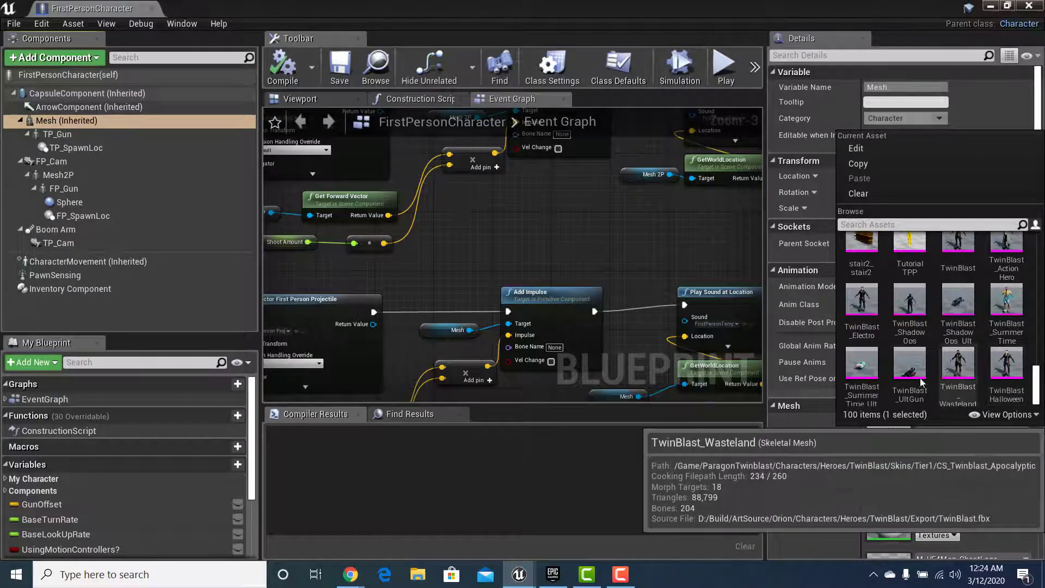
scroll(1006, 315, "up", 2)
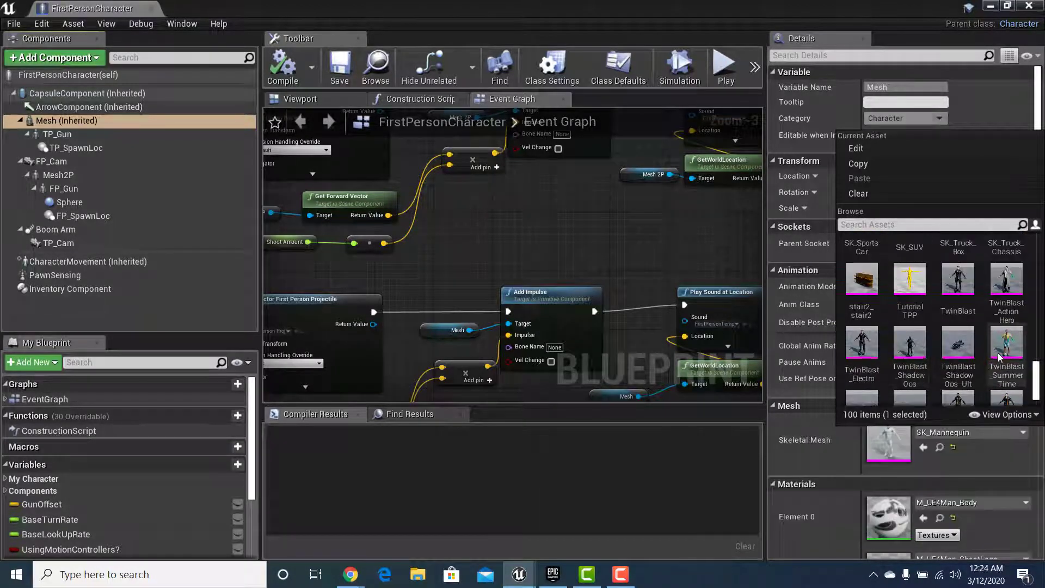
left_click(1006, 282)
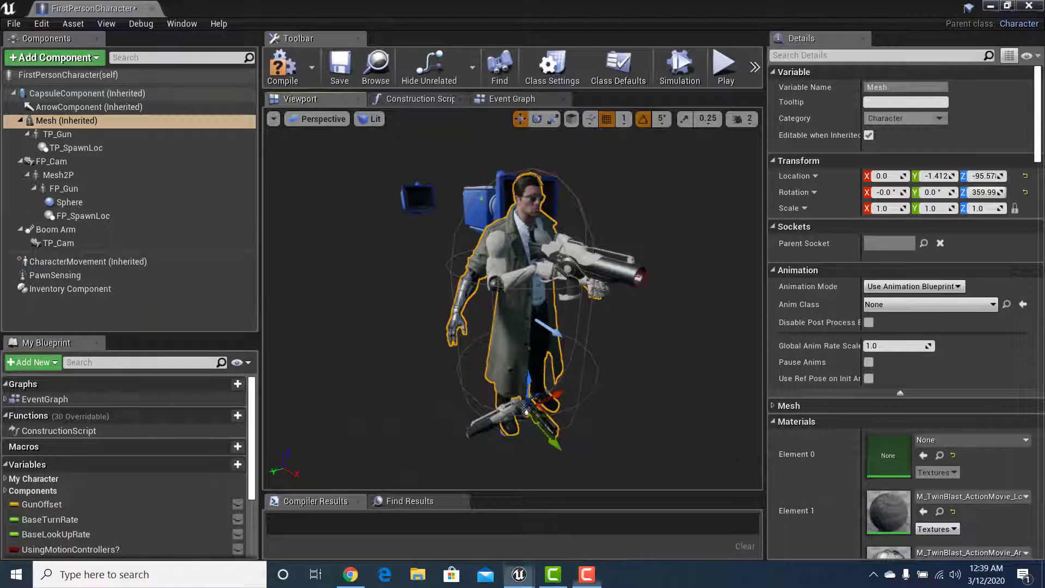
Step: Set the Anim Class of the character's inherited Mesh component to Twinblast_AnimBlueprint
right_click_drag(563, 285, 591, 278)
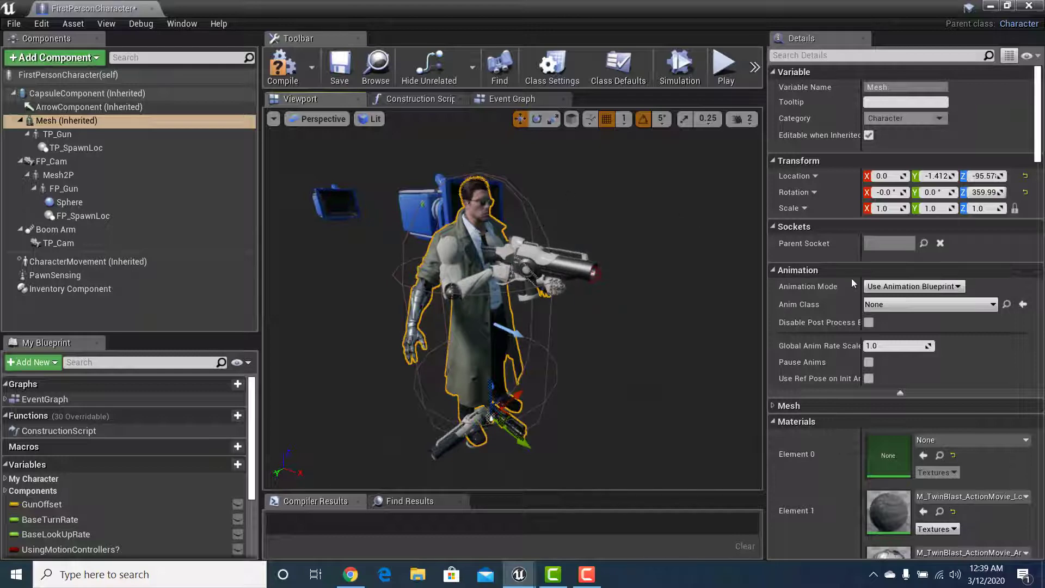
left_click(773, 407)
scroll(893, 368, "down", 1)
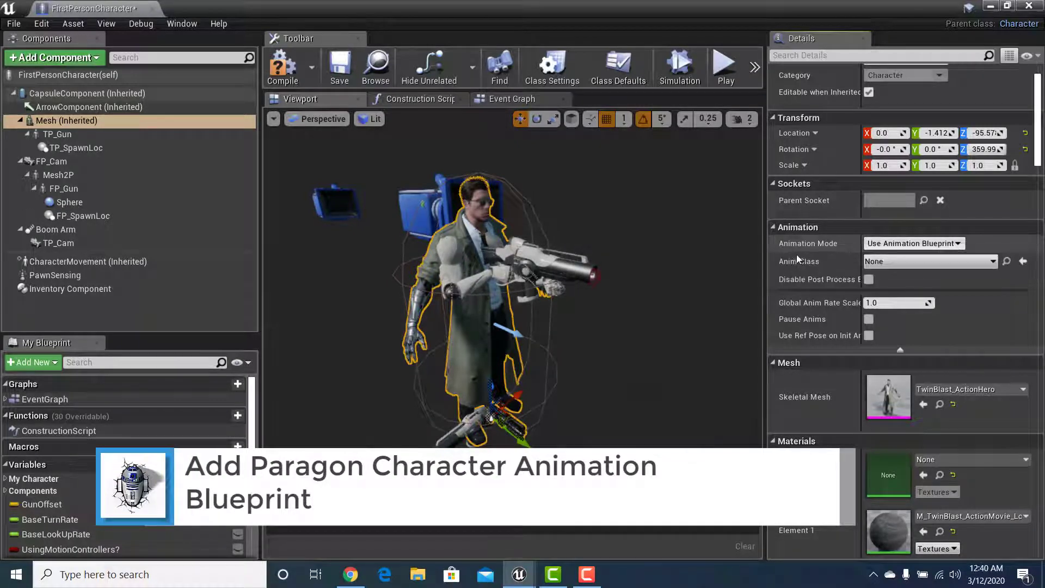
left_click(903, 261)
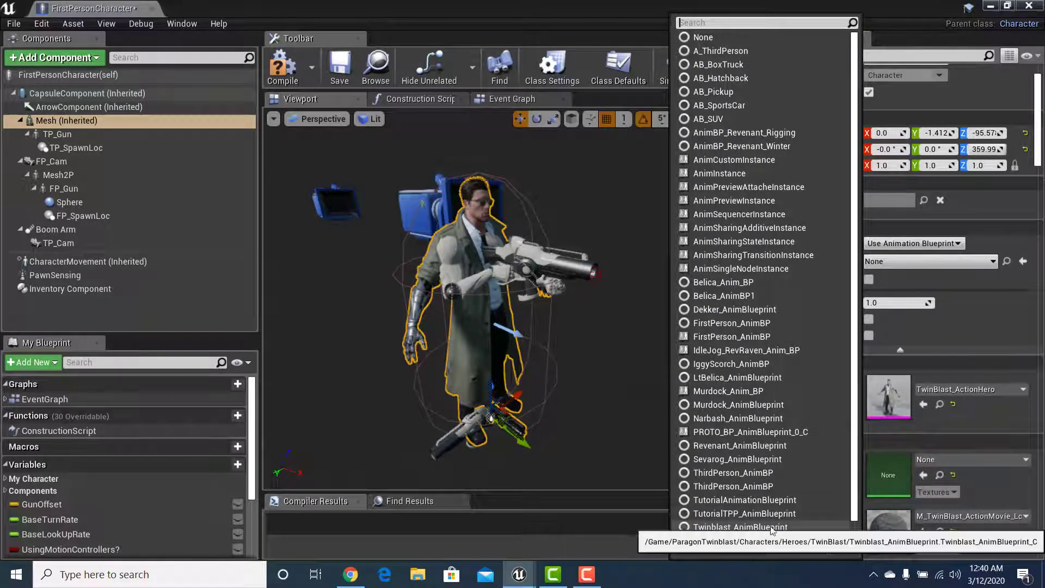
left_click(736, 531)
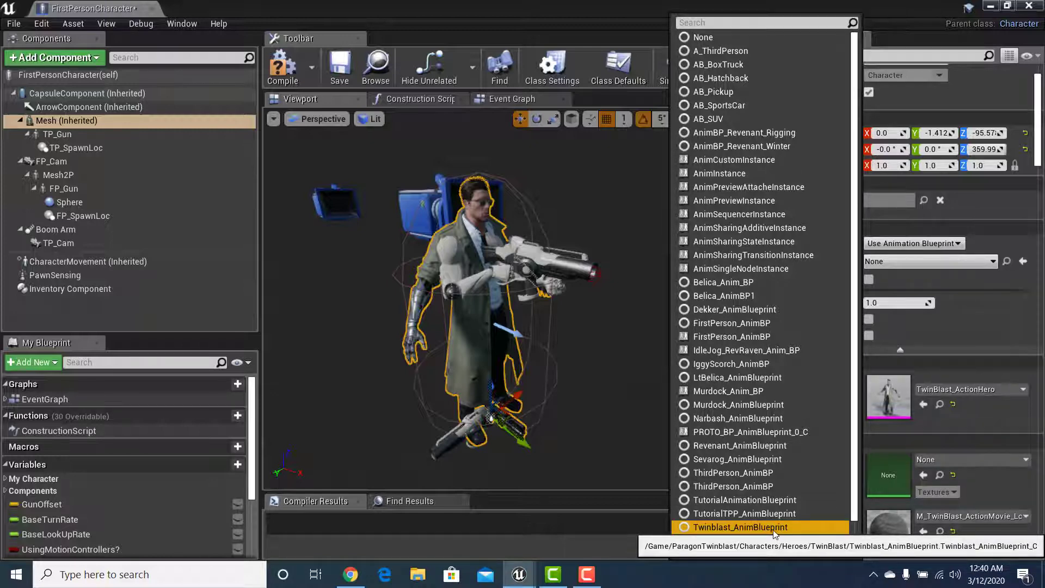
left_click(836, 526)
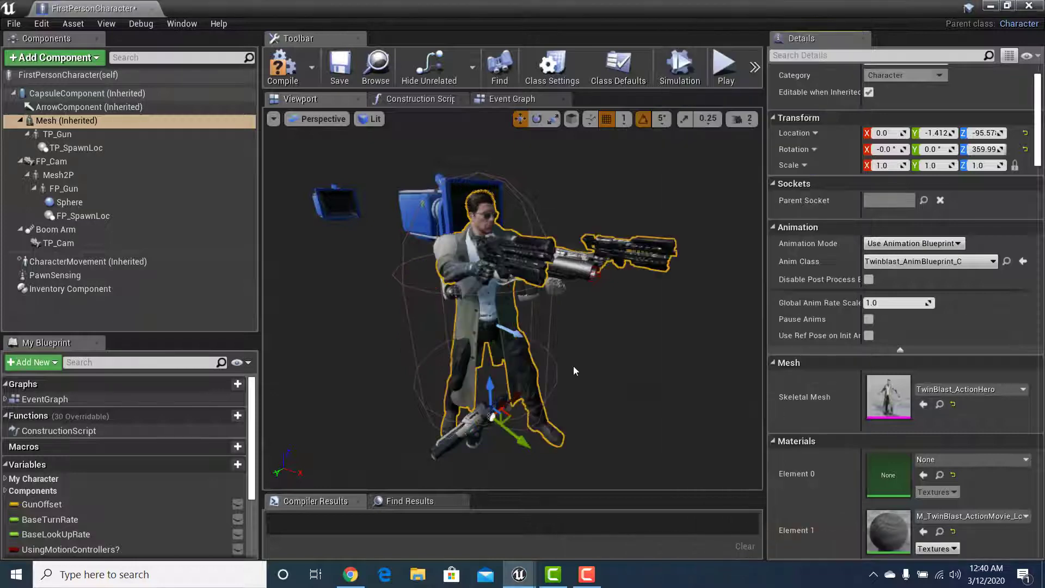
Step: Inspect the posed TwinBlast character from several angles, and compile and save the FirstPersonCharacter blueprint
right_click_drag(479, 169, 561, 183)
right_click_drag(512, 294, 341, 330)
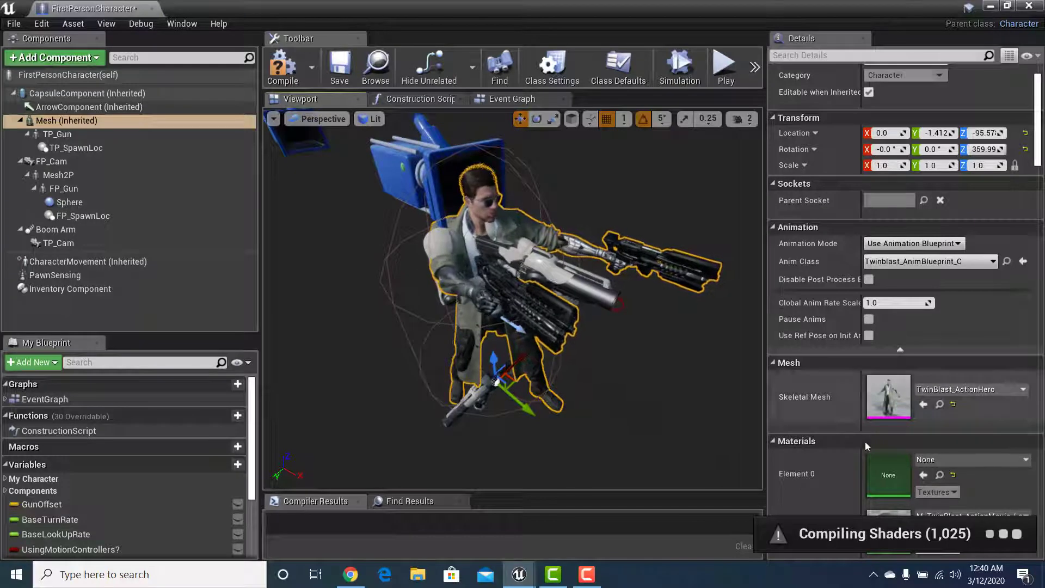
right_click_drag(607, 390, 598, 429)
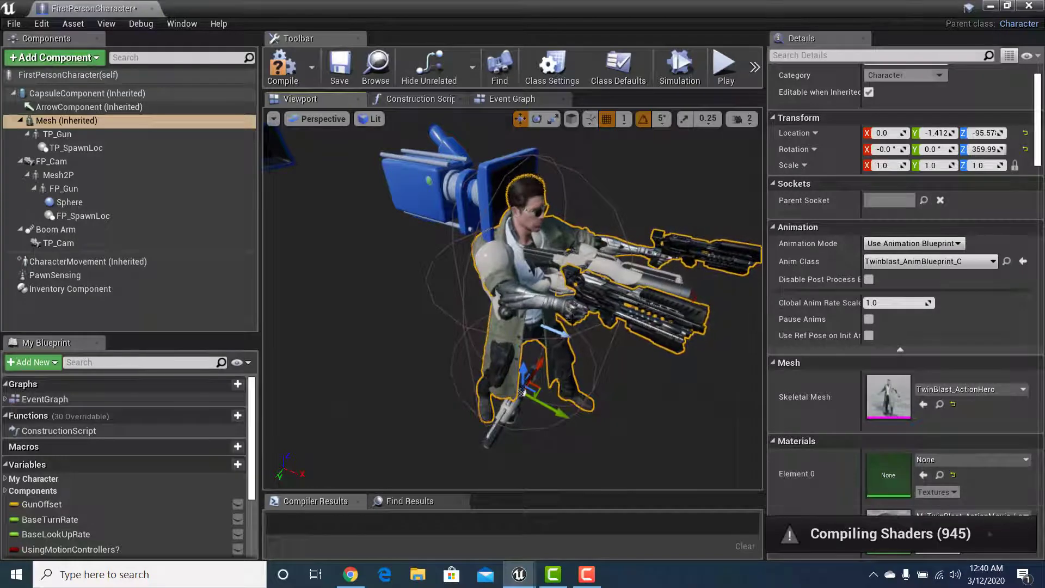
right_click_drag(599, 392, 587, 389)
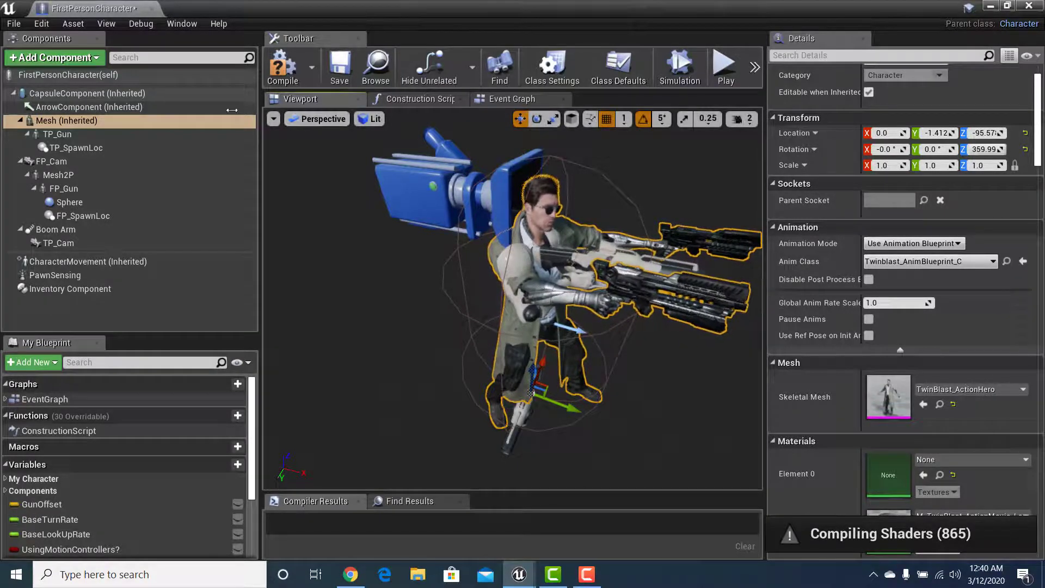
left_click(340, 68)
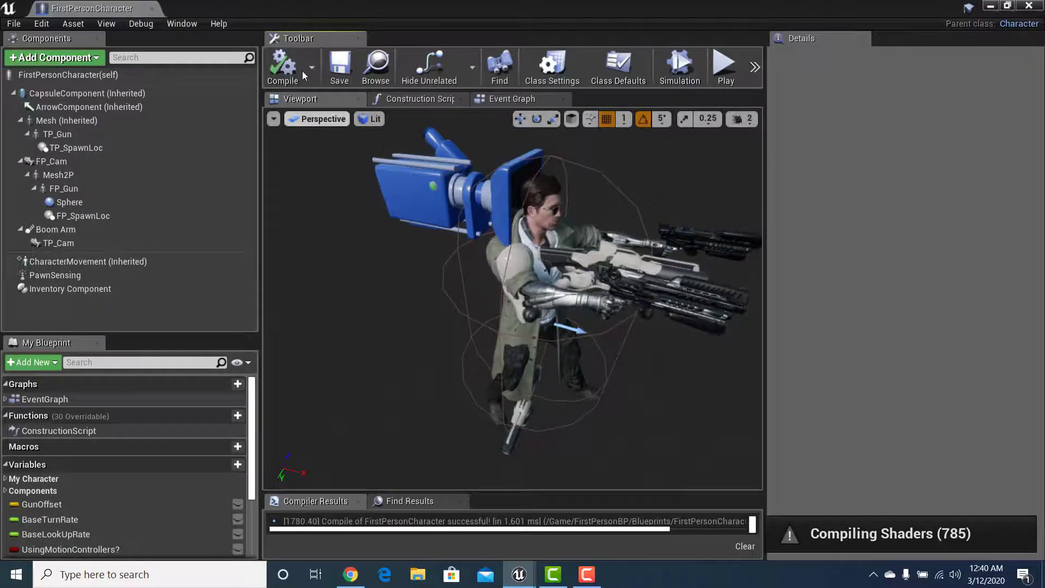
Step: Locate the TwinBlast_ActionHero skeletal mesh asset used by the character's Mesh component in the project content
left_click(531, 360)
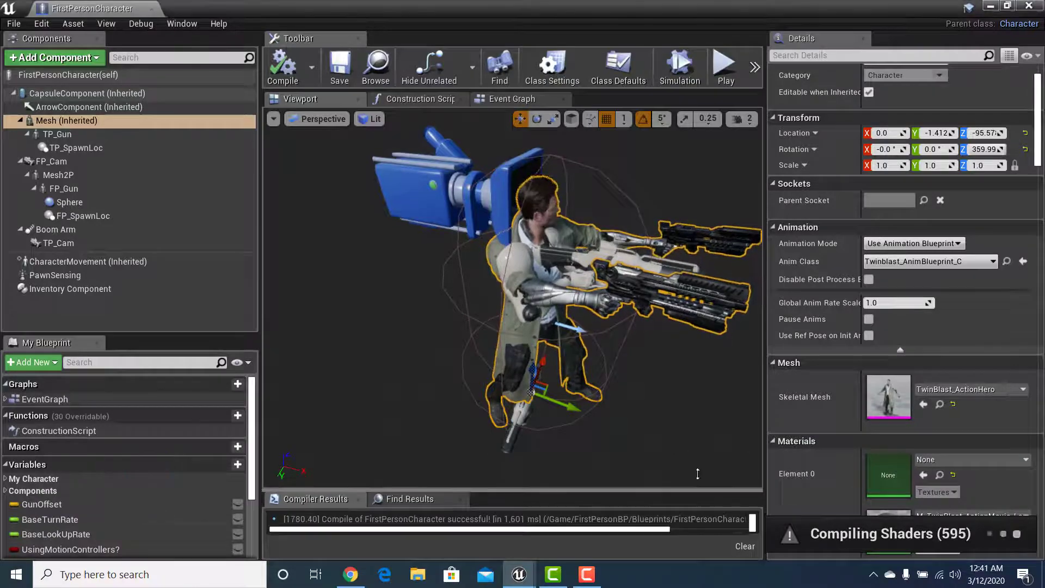
left_click_drag(700, 492, 681, 374)
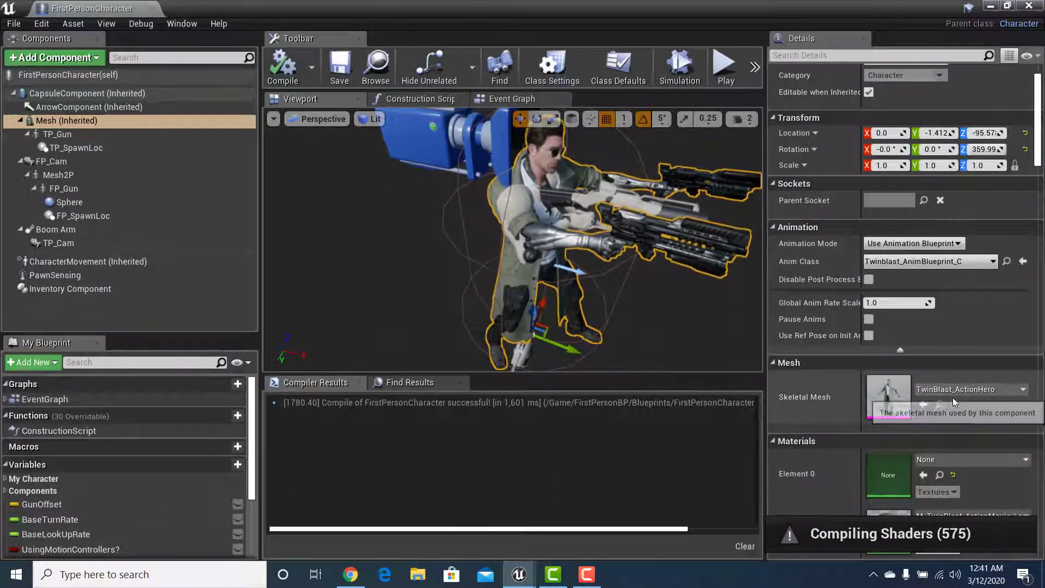
left_click(939, 402)
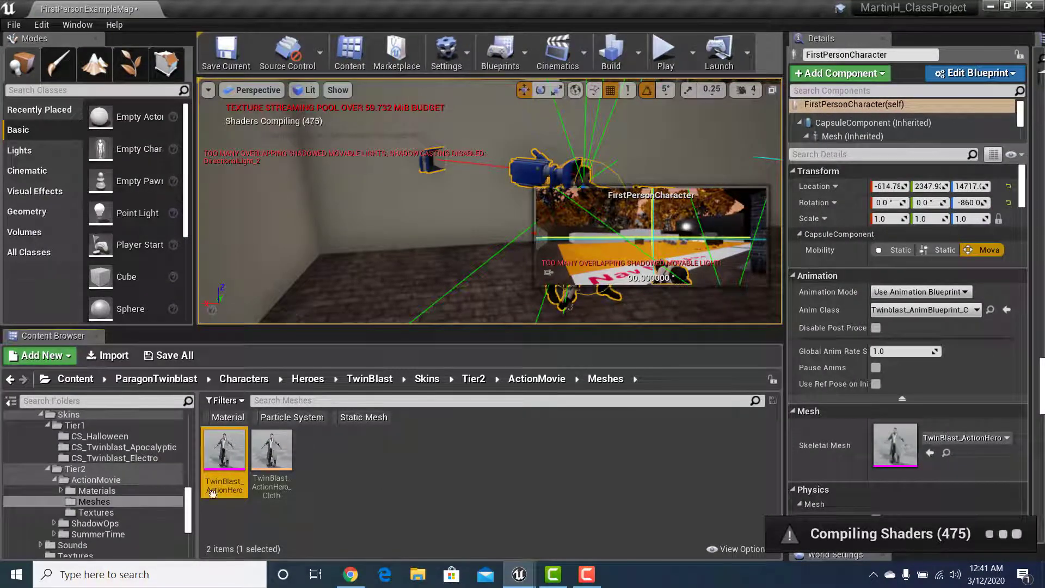
Step: Start exporting the TwinBlast_ActionHero skeletal mesh as FBX and browse to the project's Content/ParagonTwinblast folder
mouse_move(222, 479)
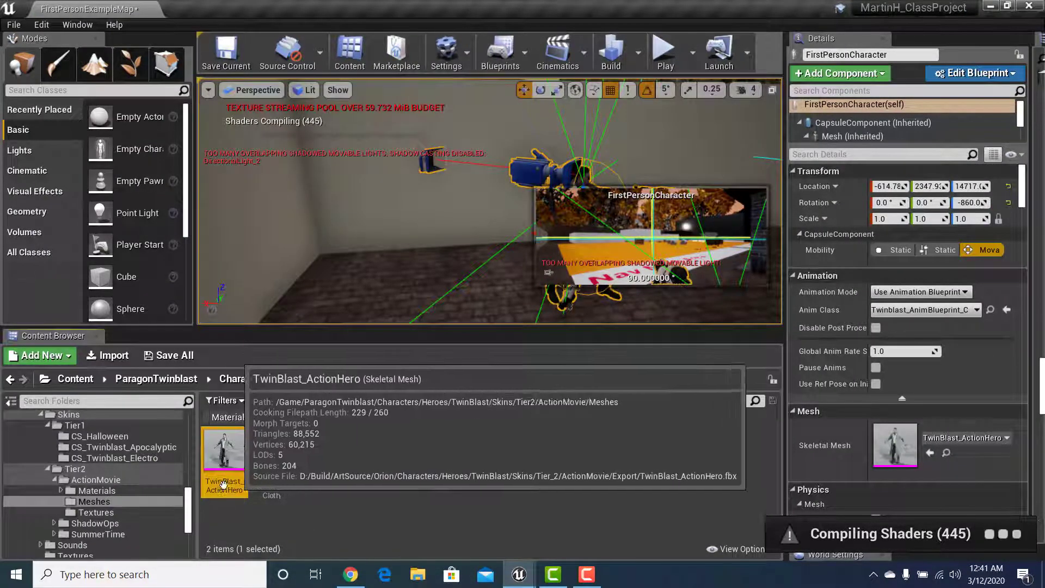
right_click(227, 447)
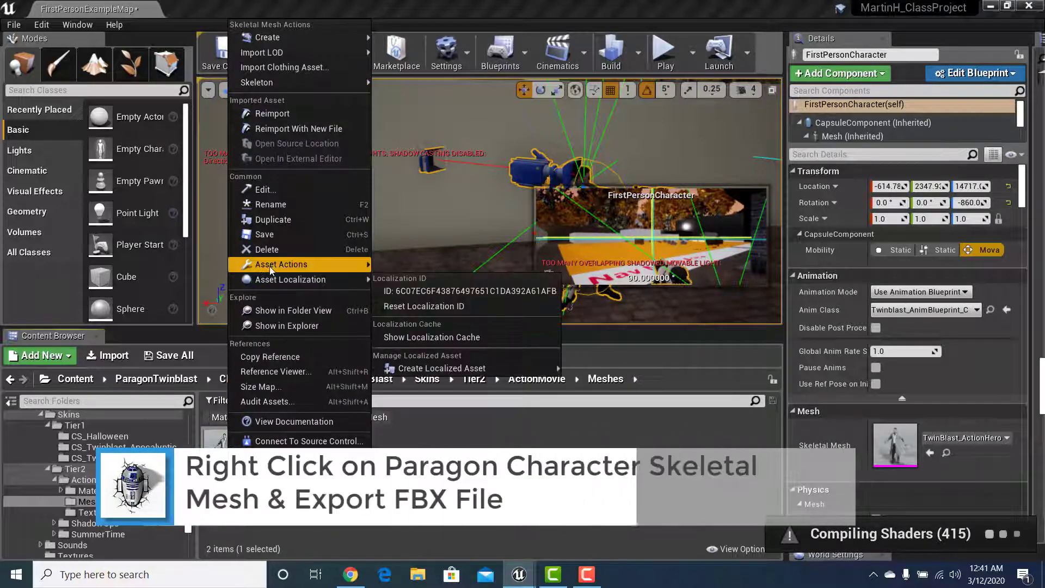
mouse_move(283, 265)
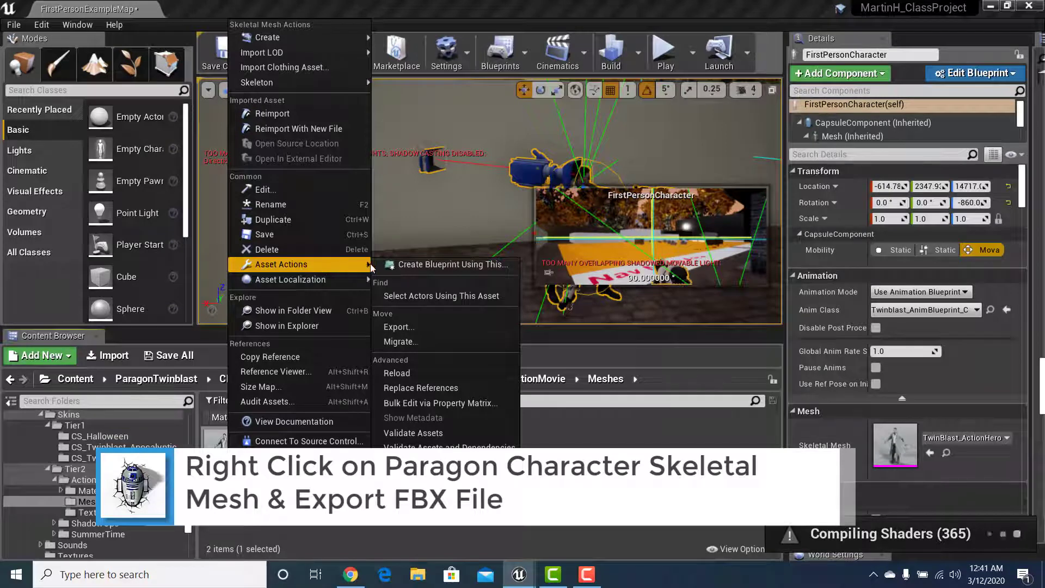
left_click(422, 327)
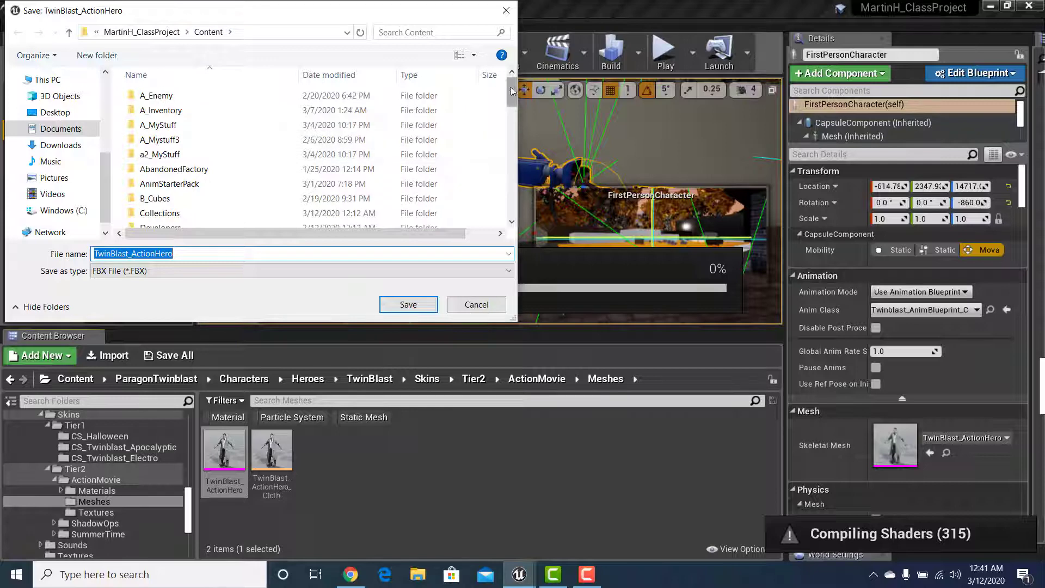
left_click_drag(510, 91, 506, 178)
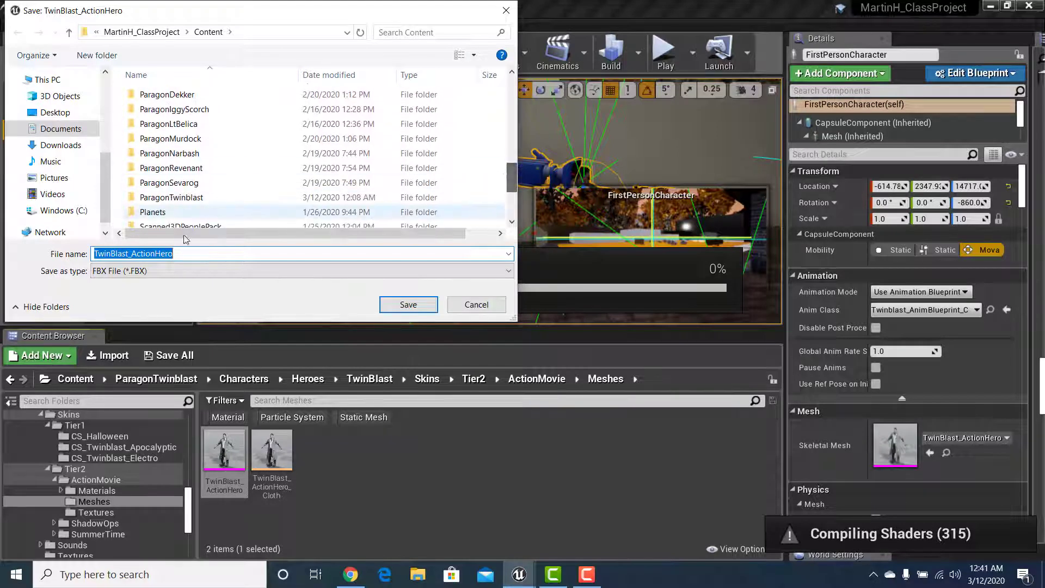
left_click(185, 200)
double_click(185, 205)
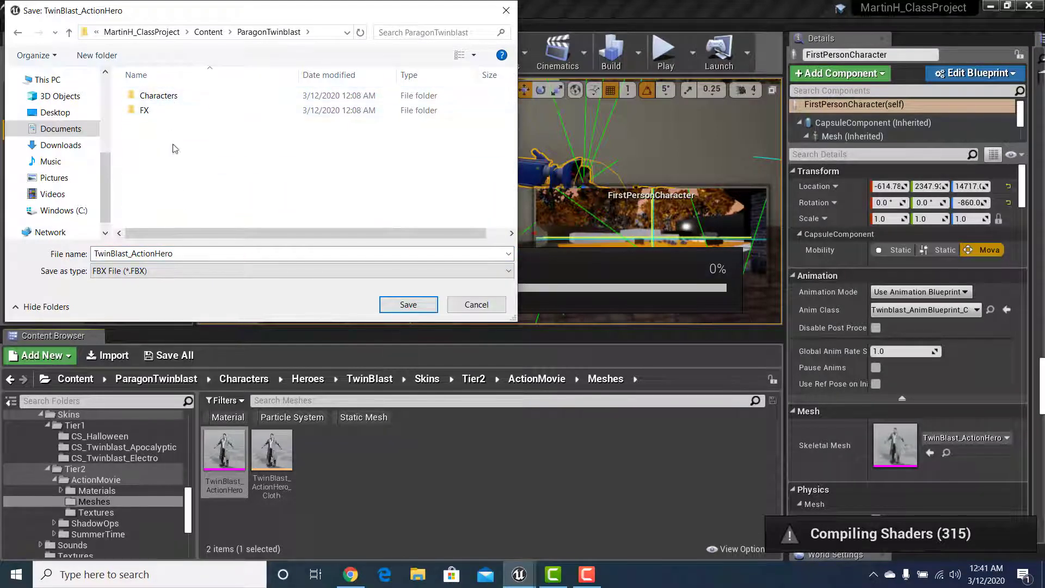
Step: Create a folder named Blender inside ParagonTwinblast and open it as the export destination
right_click(170, 165)
mouse_move(229, 294)
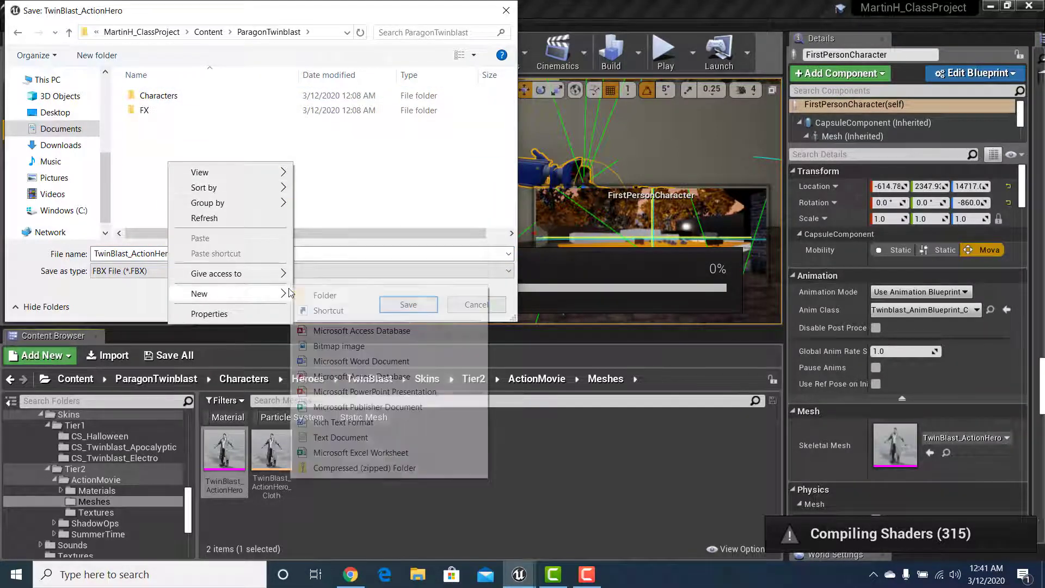
left_click(325, 296)
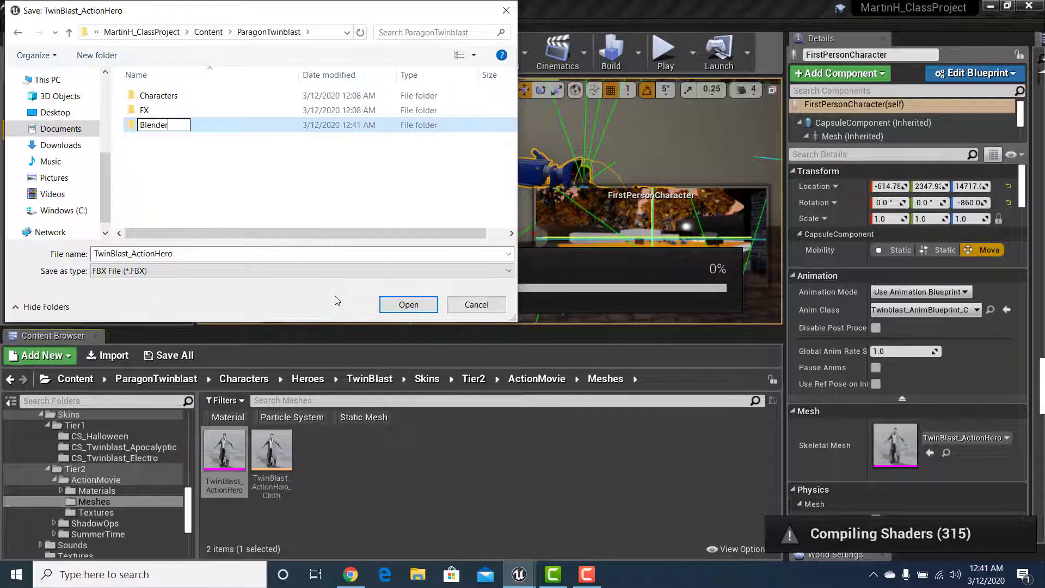
key("Return")
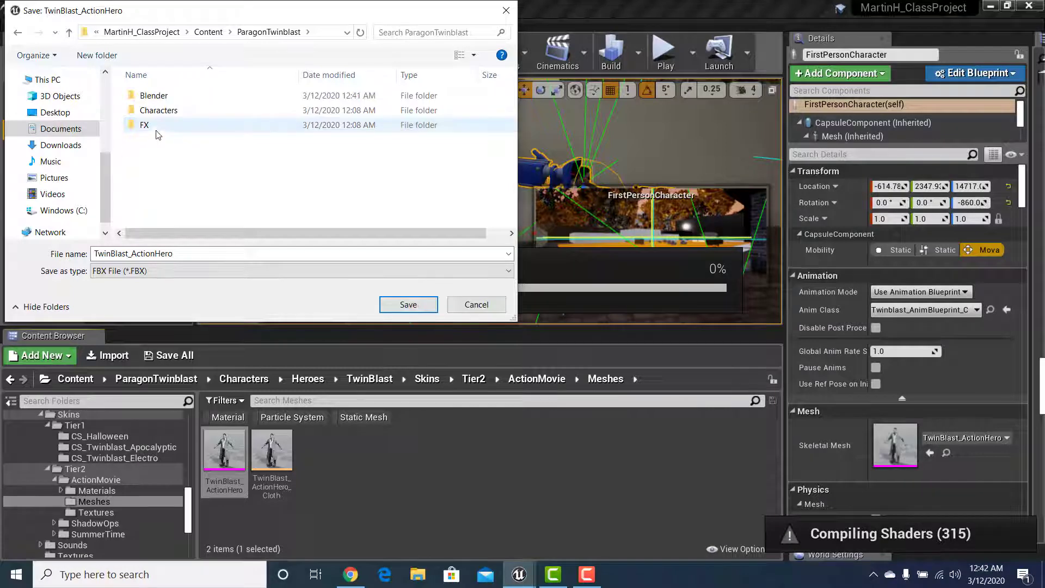
double_click(180, 96)
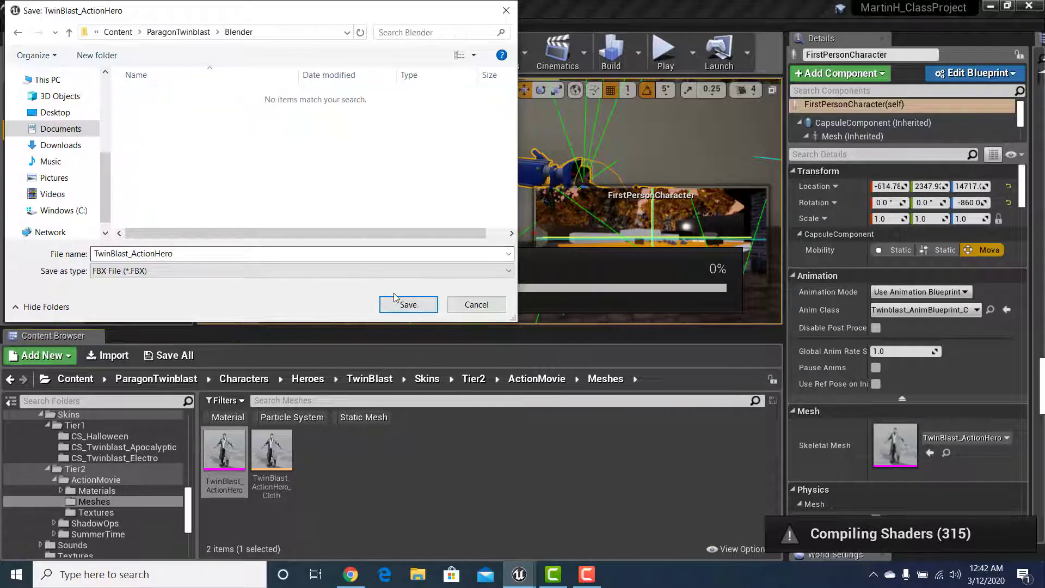
Step: Save the FBX file as TwinBlast_ActionHero and export it with FBX 2018 compatibility
left_click(408, 304)
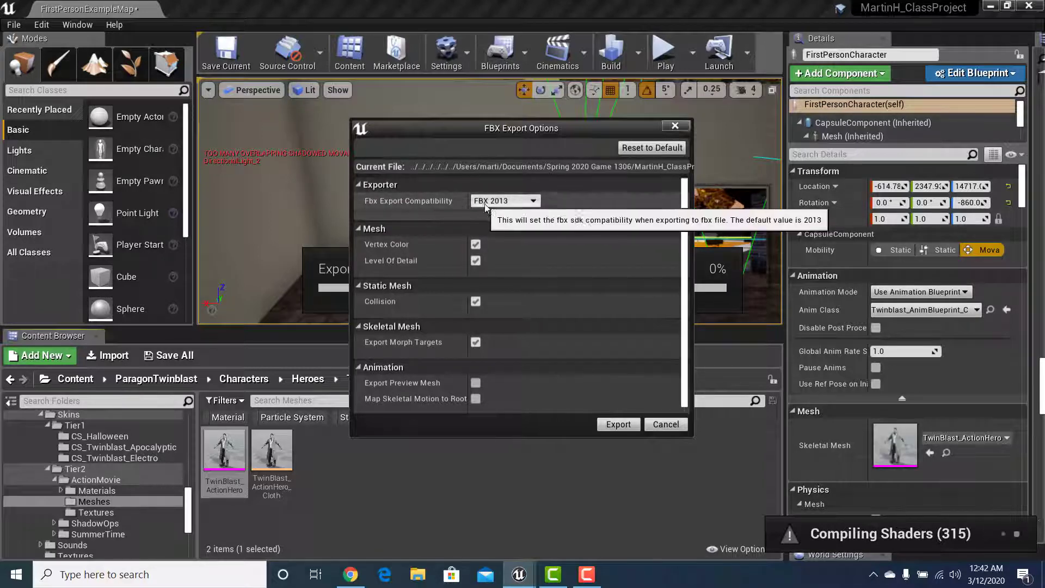
left_click(523, 201)
left_click(517, 256)
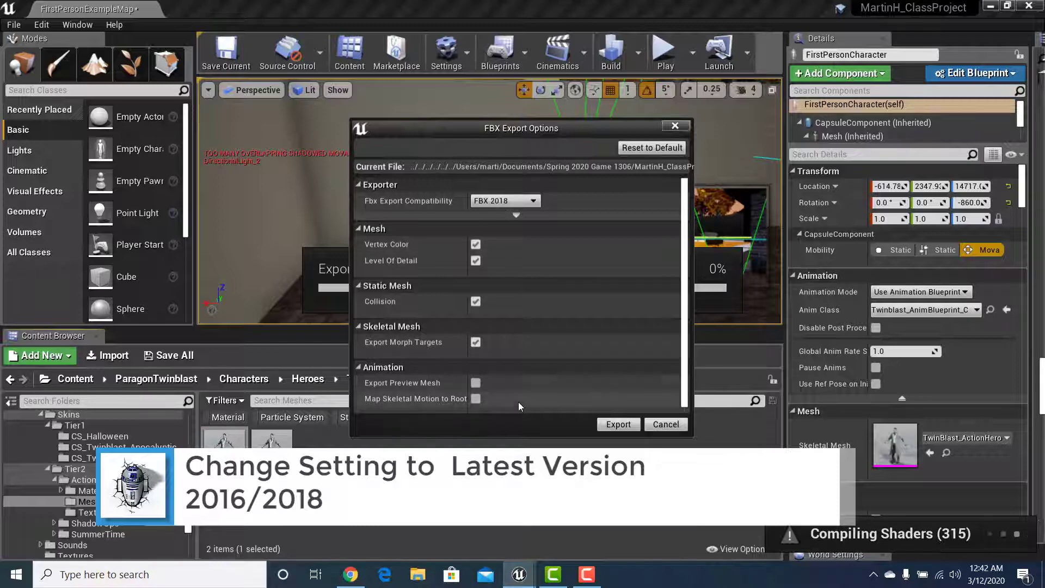
left_click(618, 424)
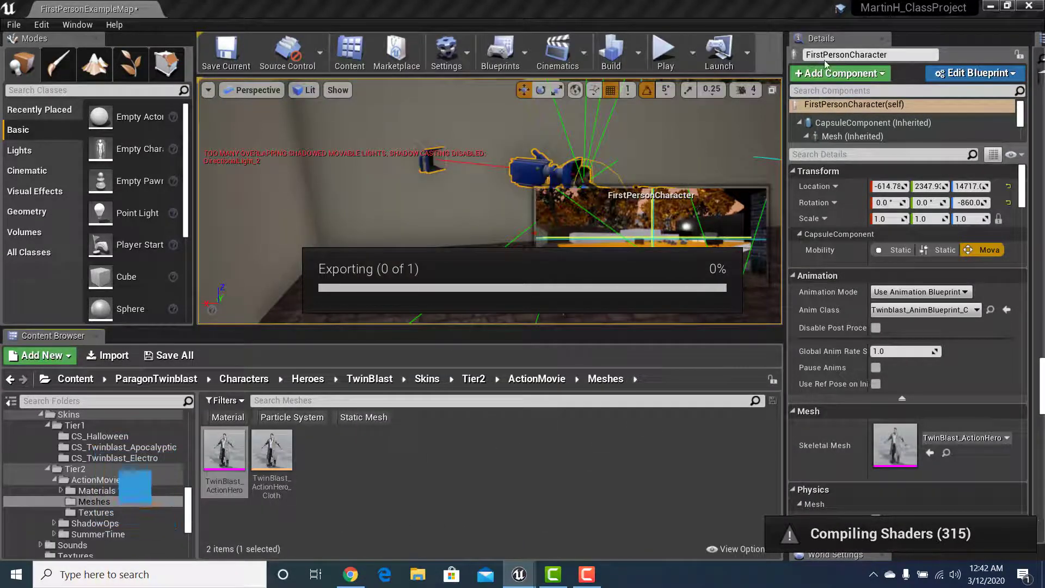
Step: Minimize the Unreal editor, launch Blender from the desktop and dismiss its splash screen
left_click(989, 7)
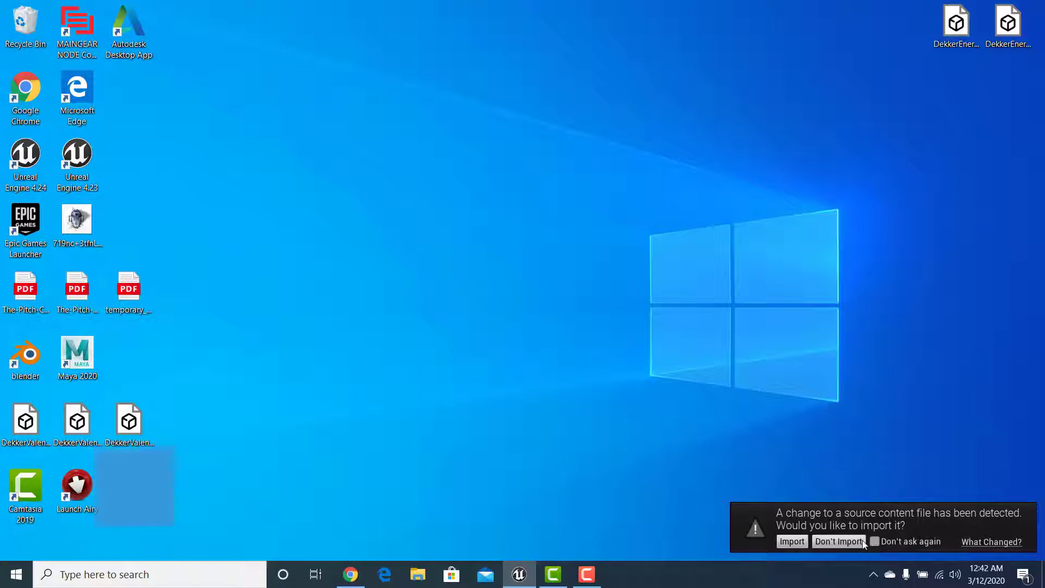
left_click(520, 574)
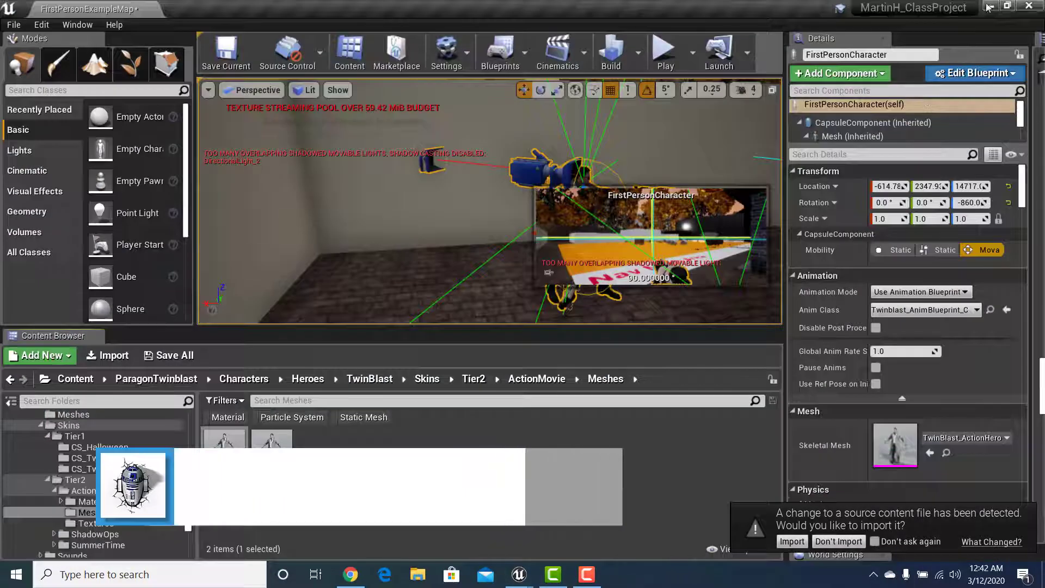
left_click(989, 7)
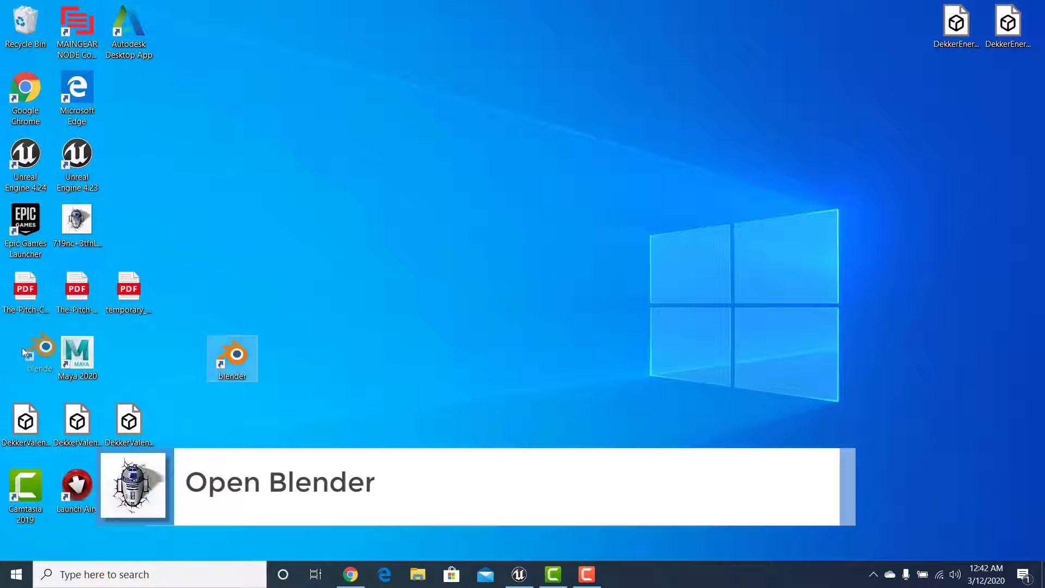
left_click_drag(27, 359, 28, 358)
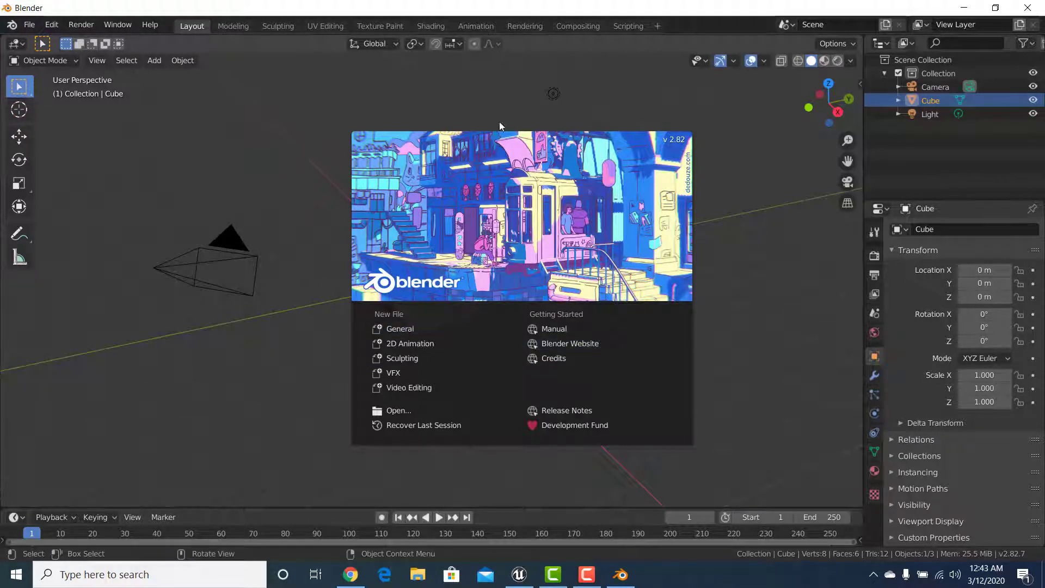
left_click(757, 217)
Step: Delete the default light and camera from the Blender scene
right_click(527, 233)
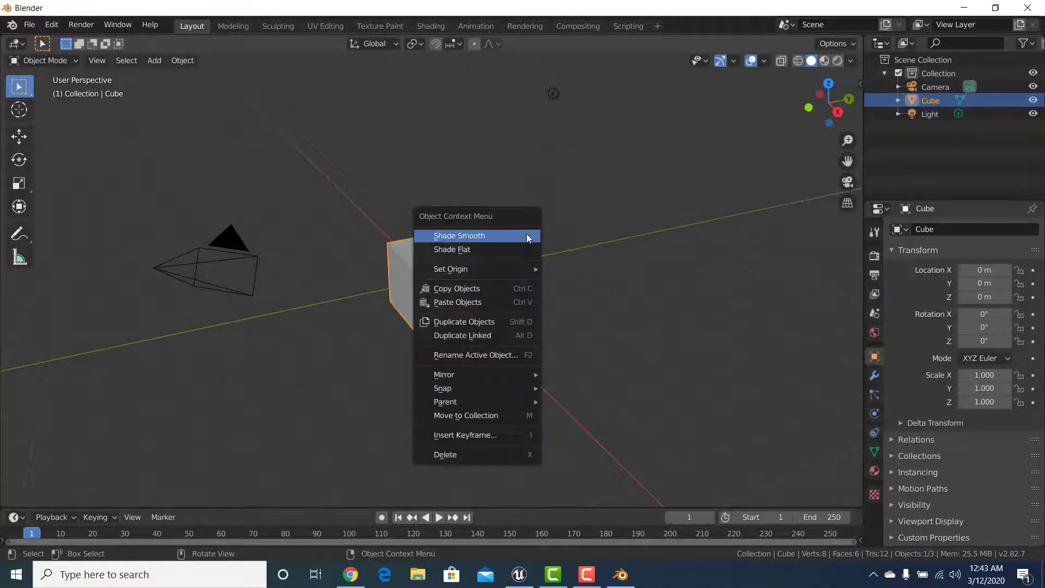
middle_click_drag(444, 175, 754, 203)
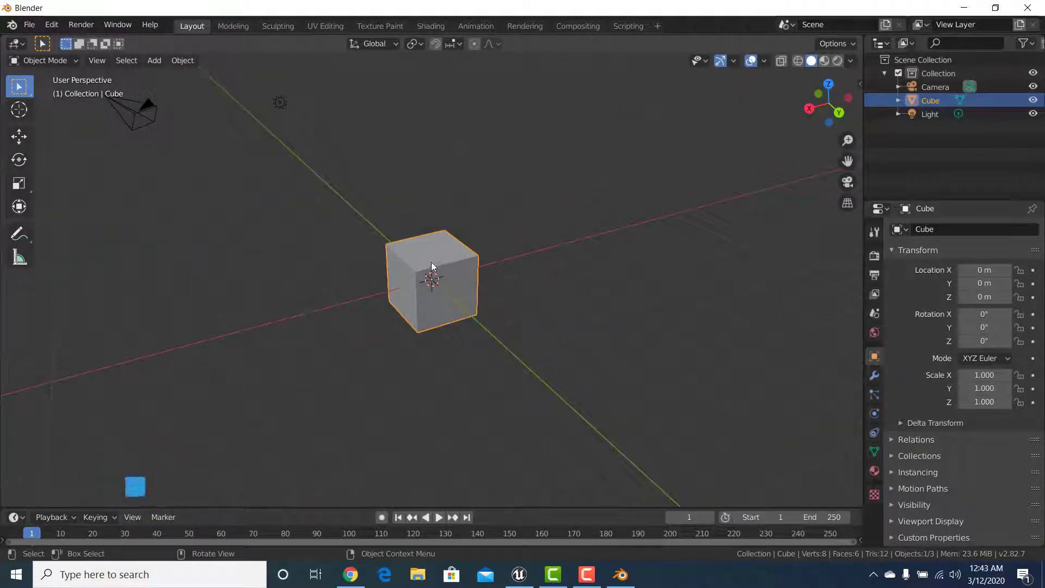
left_click(280, 102)
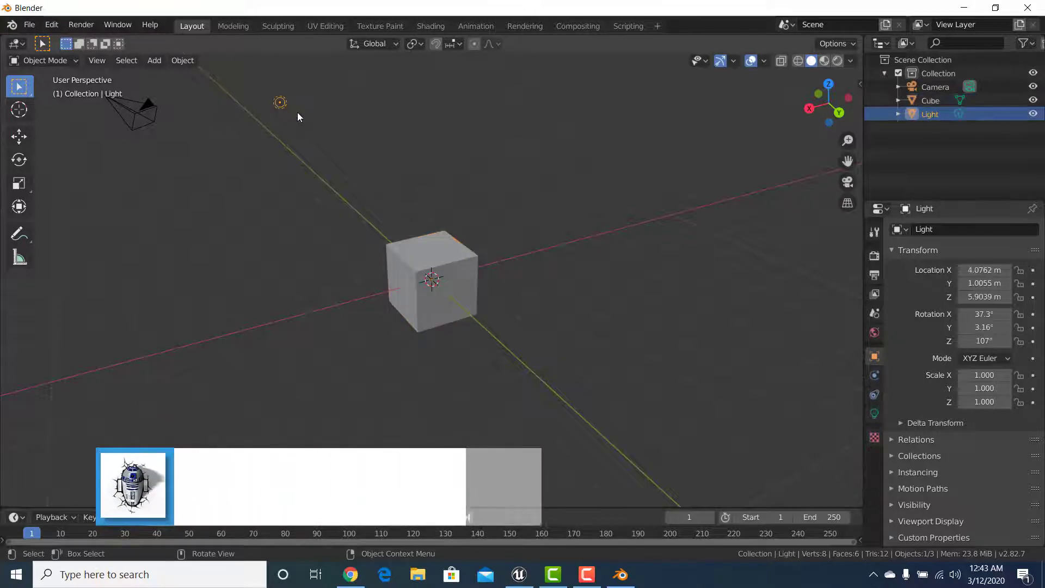
key("Delete")
scroll(204, 201, "up", 1)
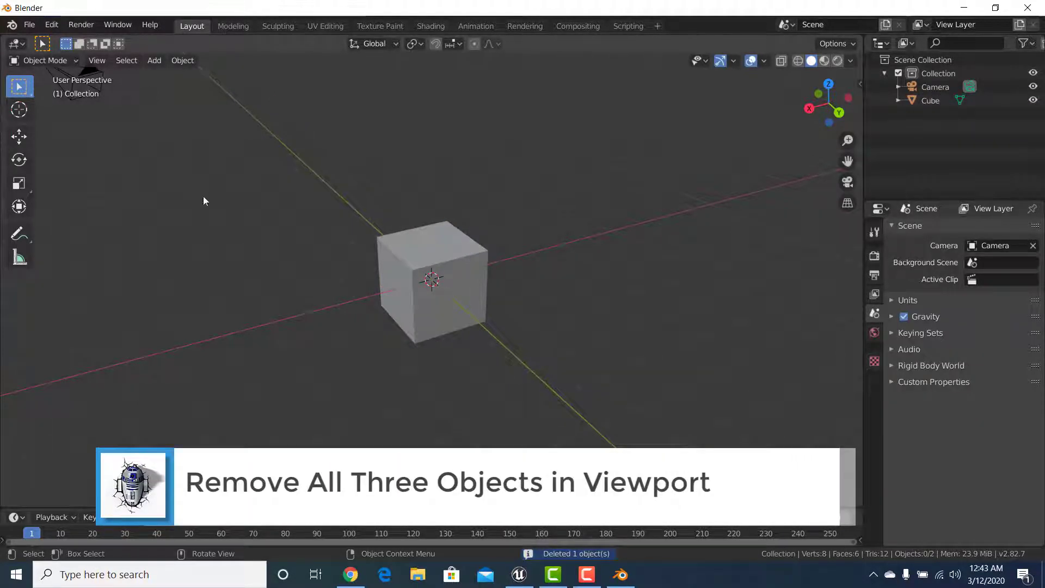
scroll(201, 200, "down", 2)
left_click(198, 138)
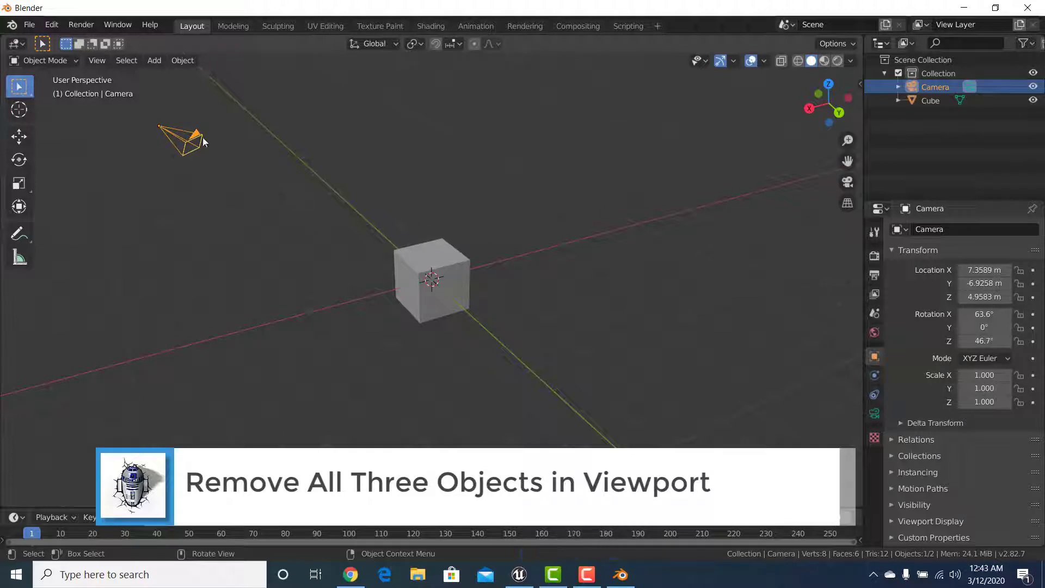
key("Delete")
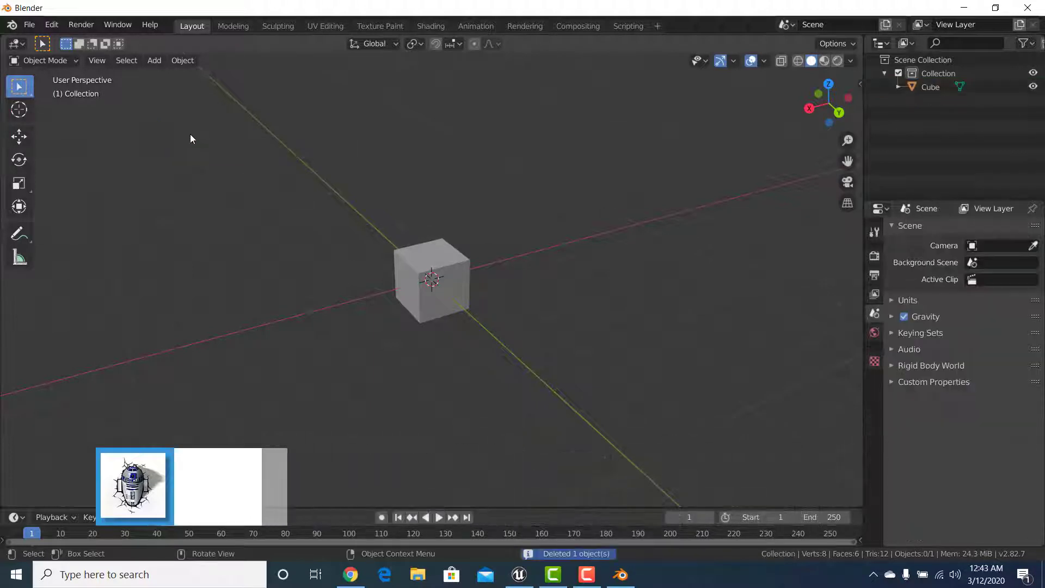
Step: Delete the default cube so the scene is empty
left_click(405, 263)
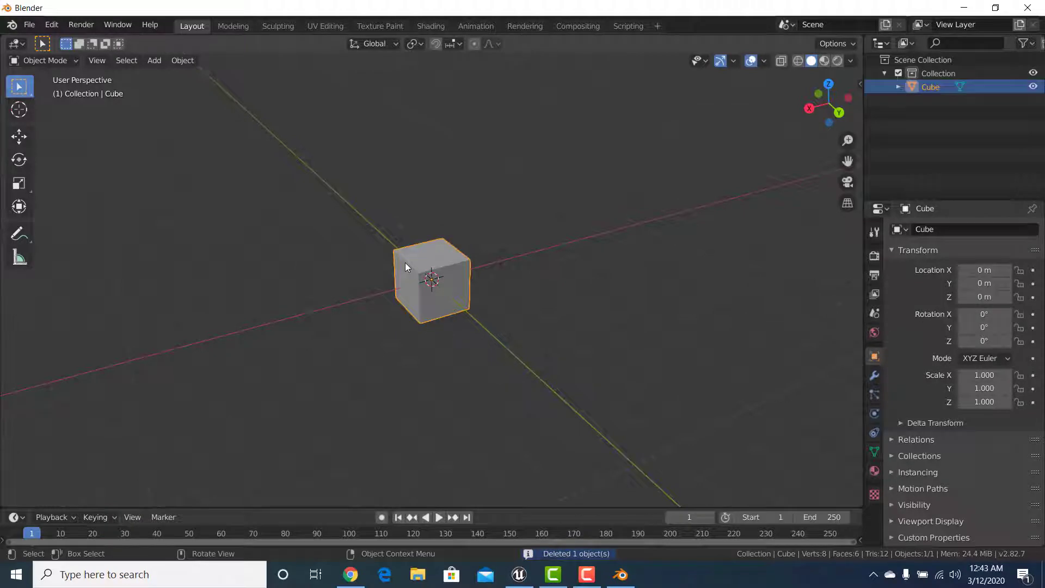
key("Delete")
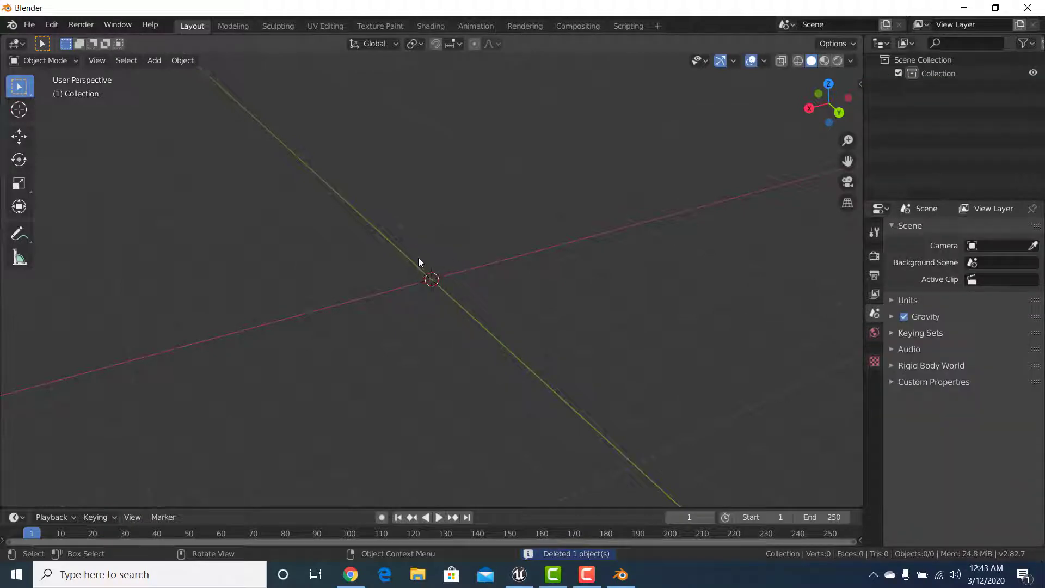
middle_click_drag(411, 248, 515, 209)
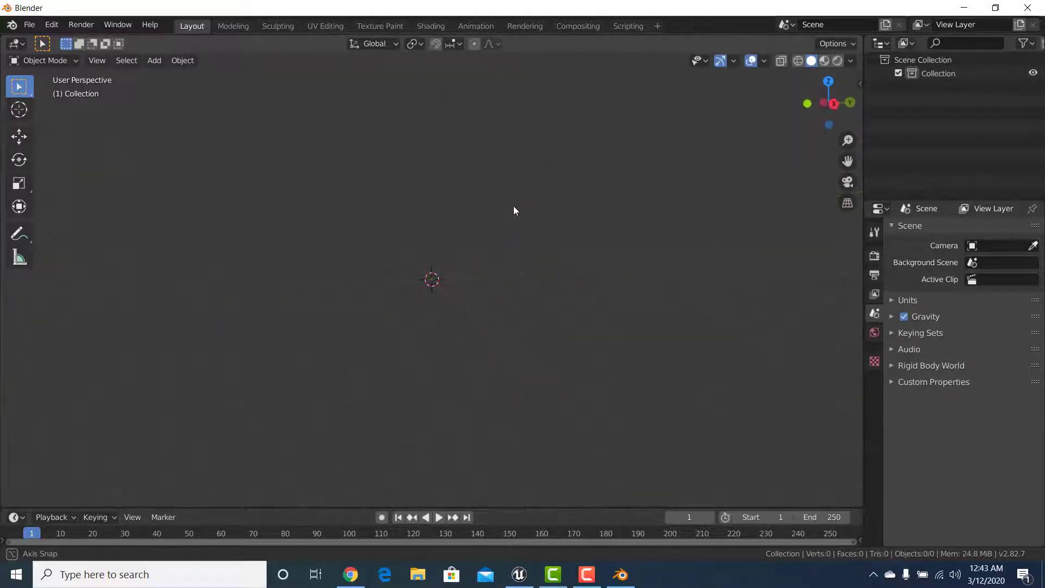
middle_click_drag(497, 263, 497, 263)
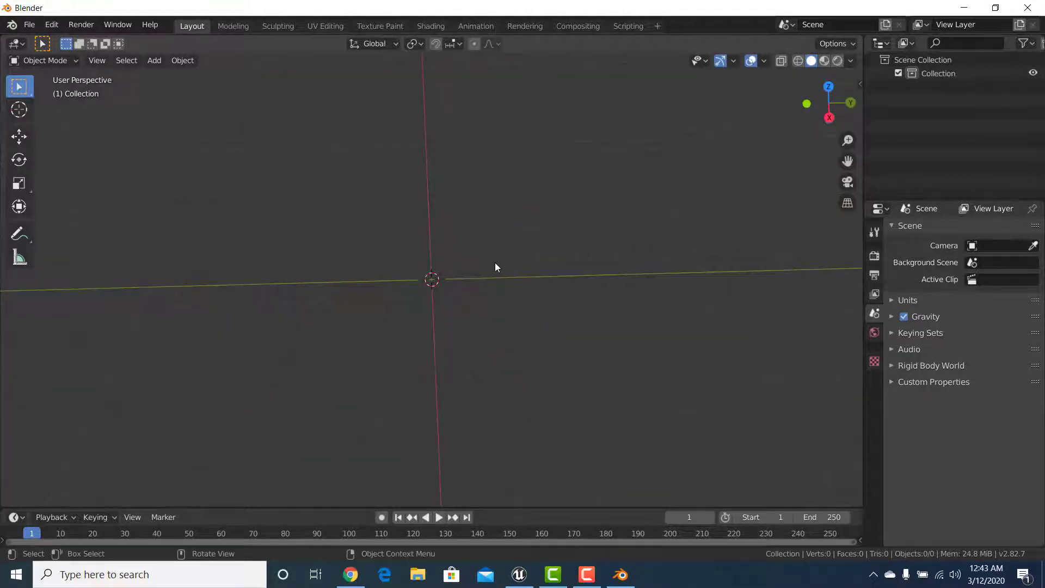
middle_click_drag(432, 286, 341, 301)
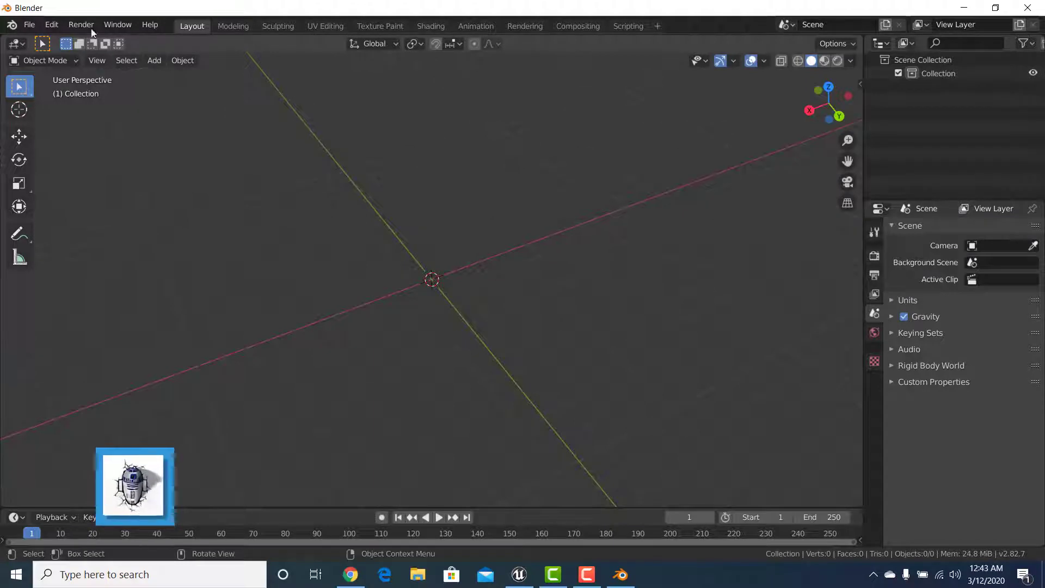
Step: Start an FBX import and browse to the Blender folder inside the class project's Content/ParagonTwinblast folder
left_click(34, 26)
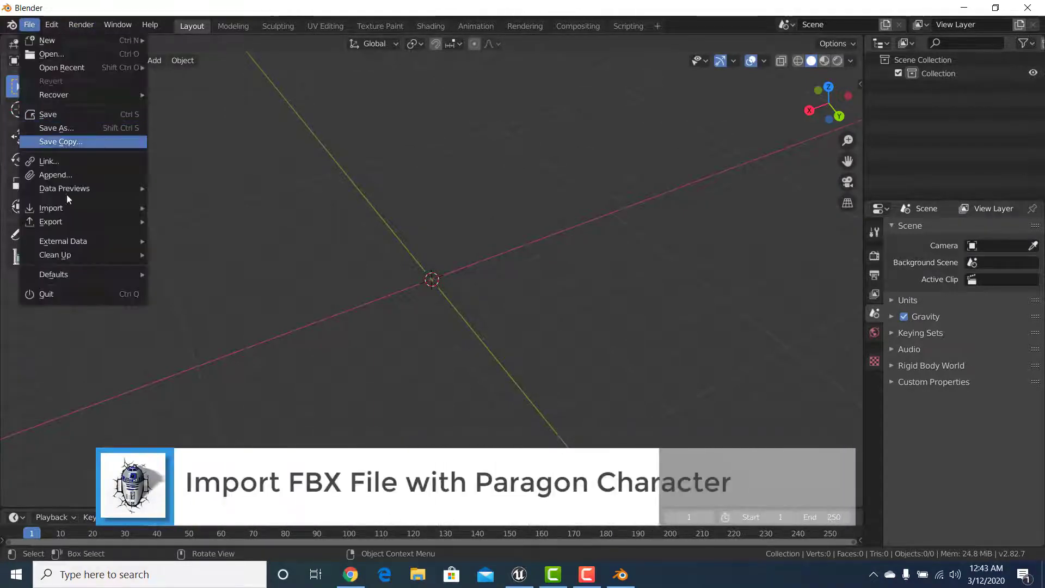
mouse_move(73, 208)
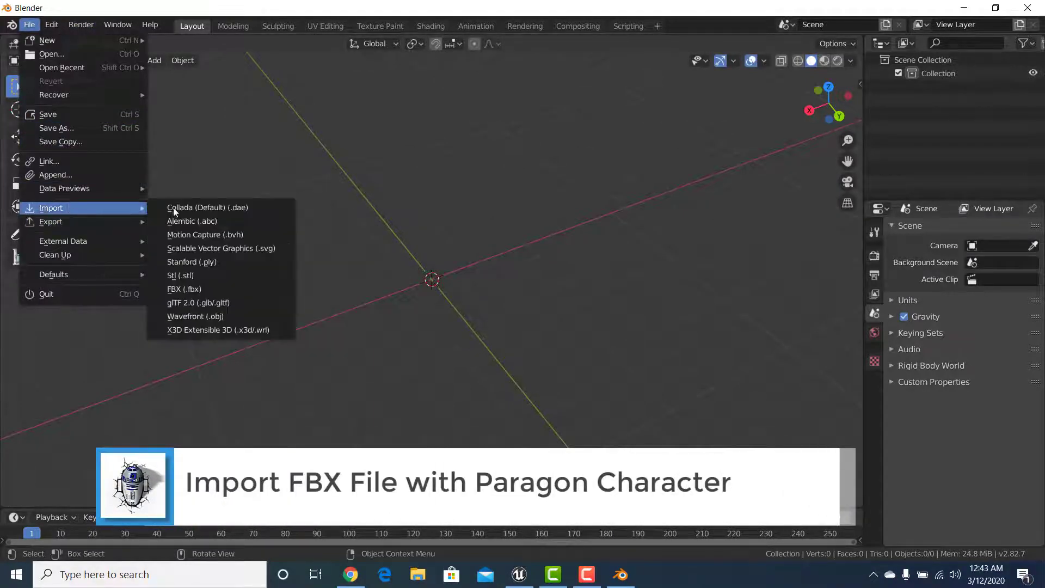
left_click(242, 289)
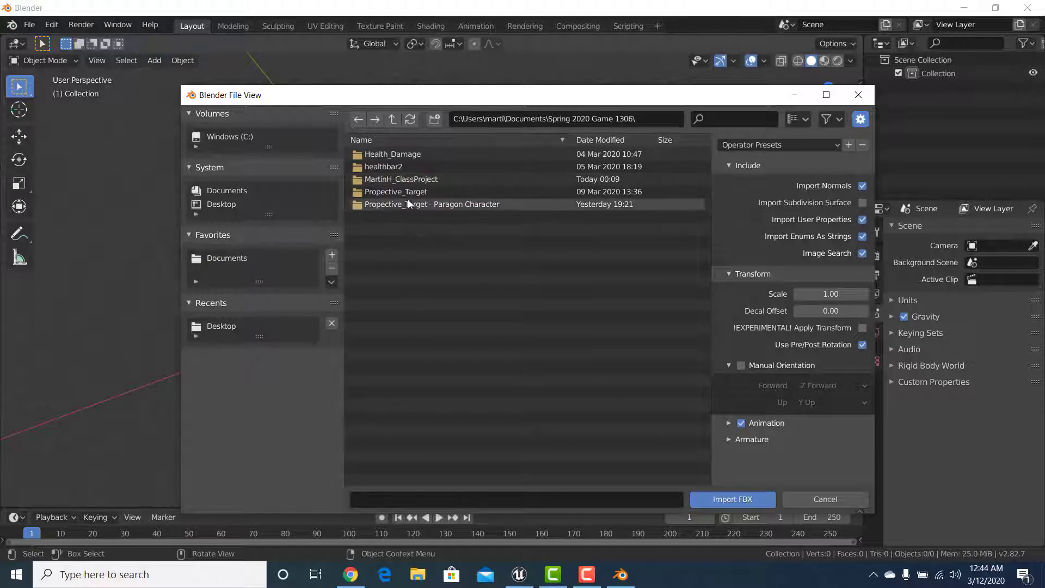
double_click(406, 180)
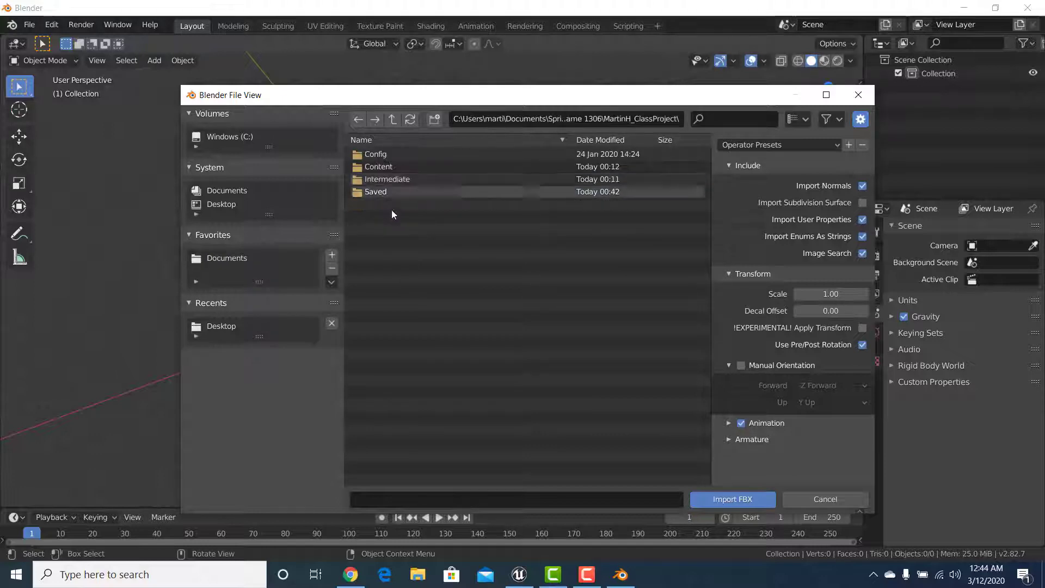
left_click(394, 167)
double_click(394, 168)
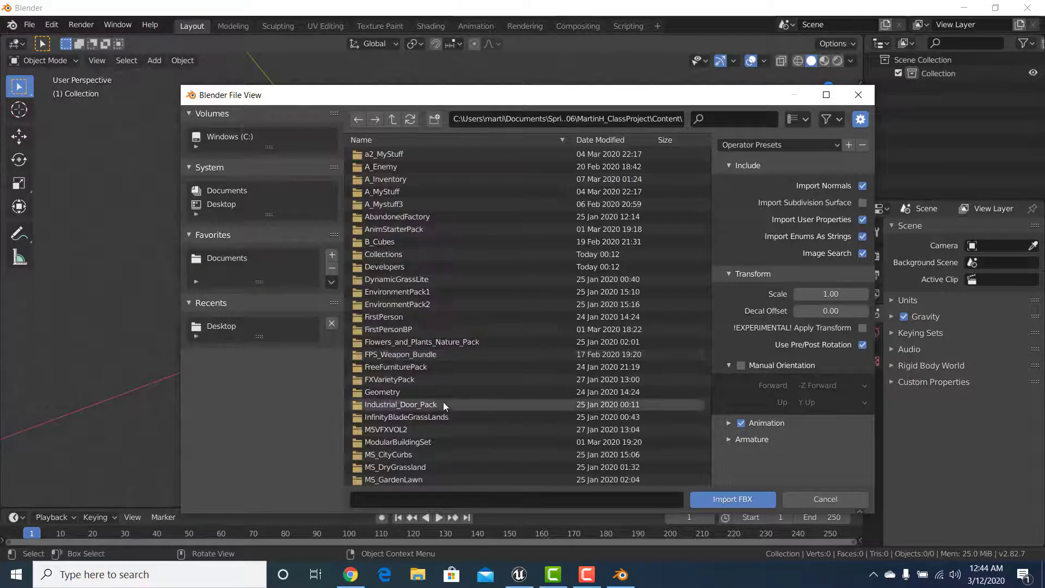
scroll(443, 403, "down", 10)
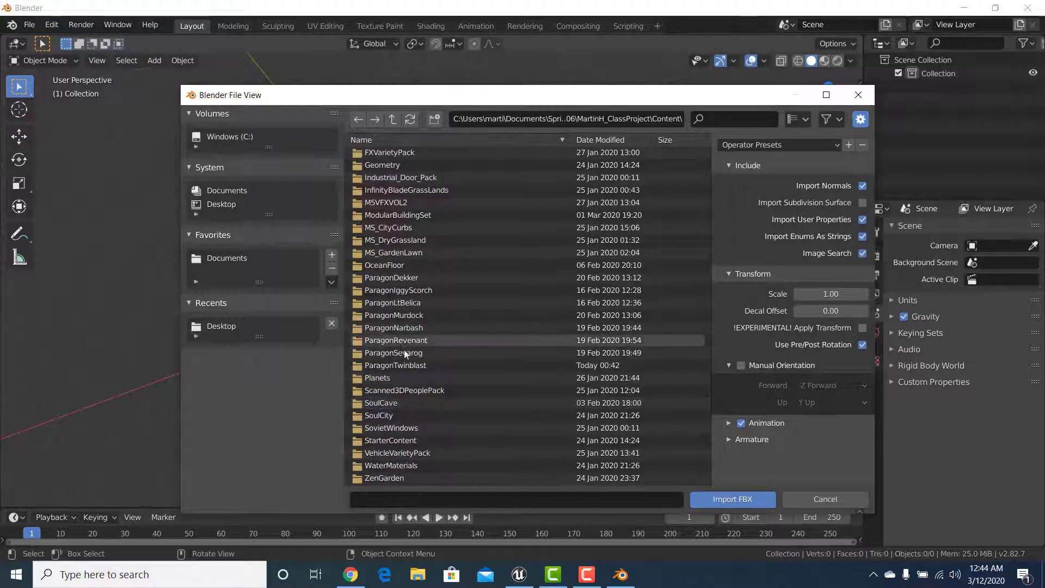
double_click(412, 364)
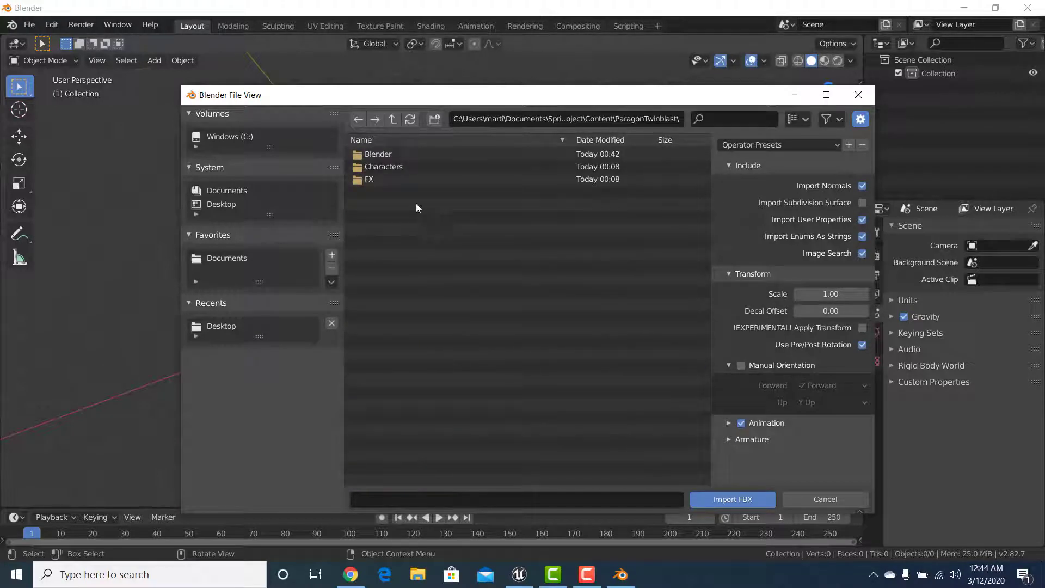
double_click(387, 153)
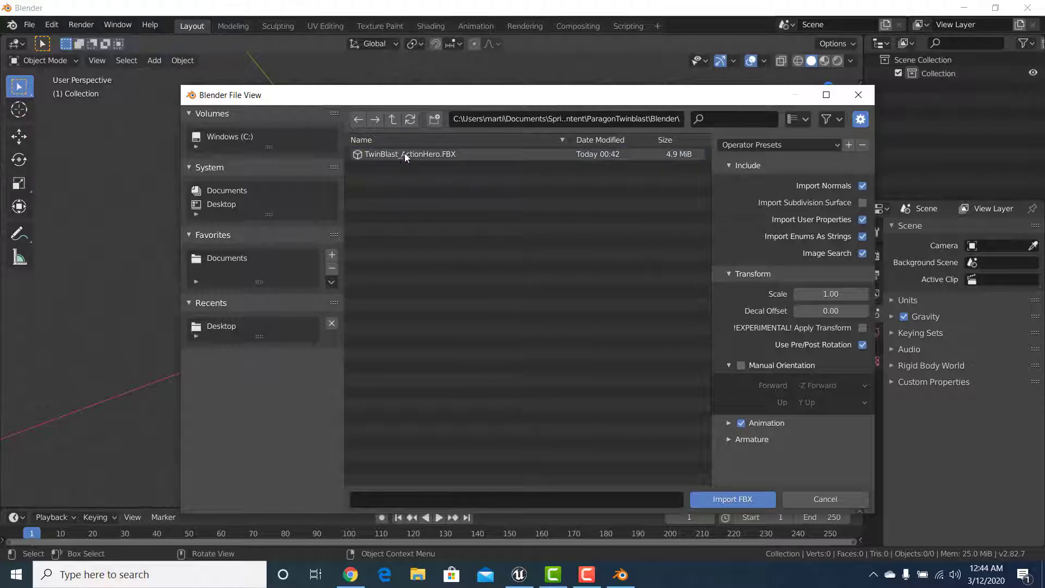
Step: Import TwinBlast_ActionHero.FBX with the default import settings
left_click(407, 151)
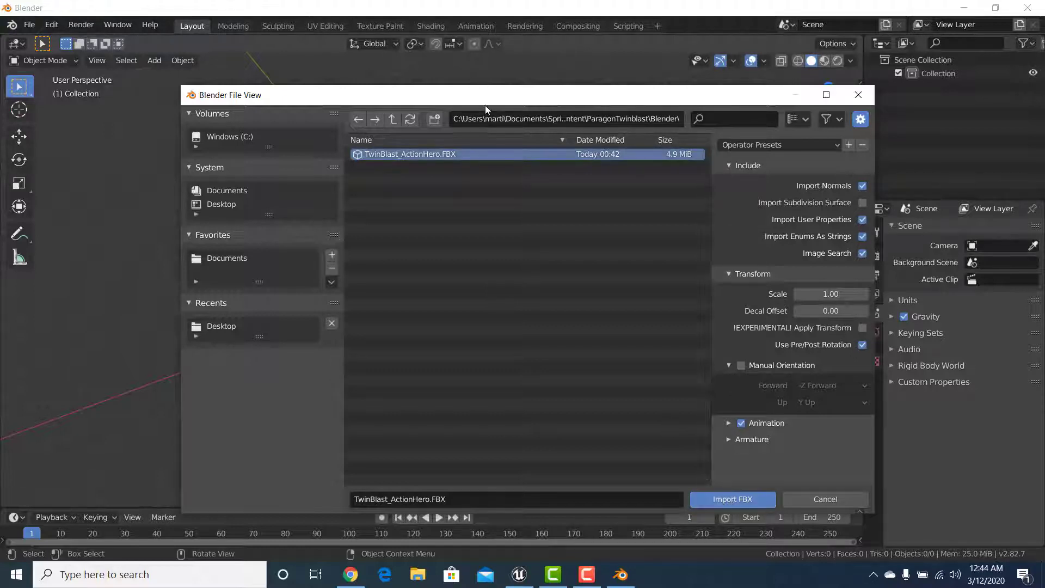
left_click_drag(483, 105, 433, 55)
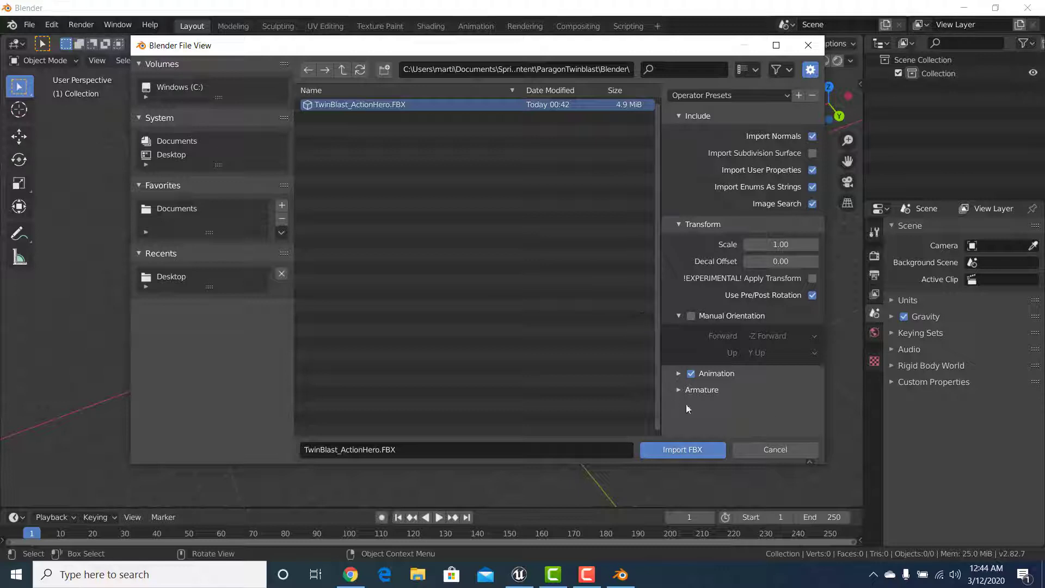
left_click(688, 449)
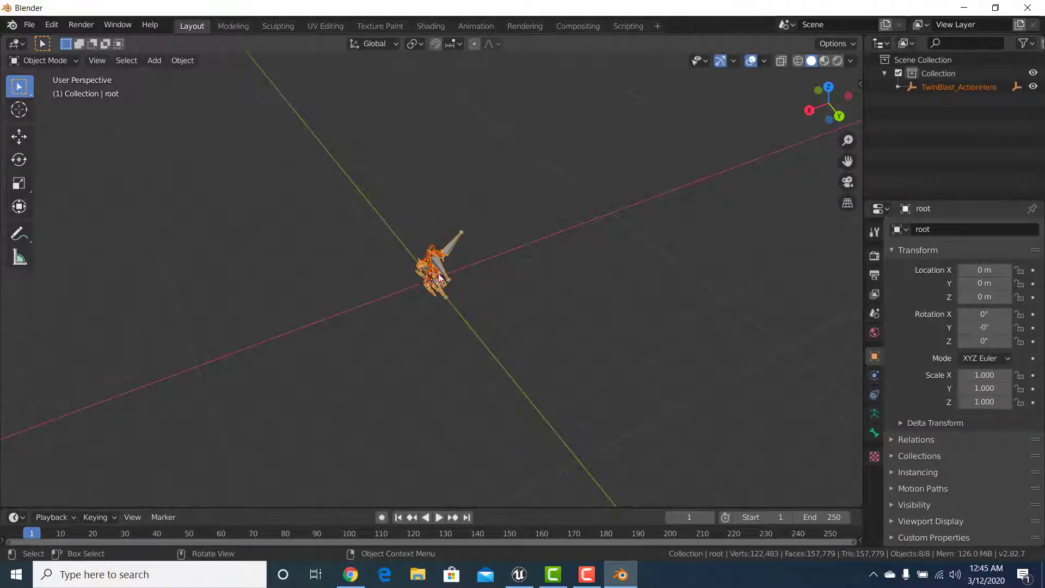
Step: Examine the imported TwinBlast character and its armature bones up close and from several angles
scroll(435, 275, "up", 5)
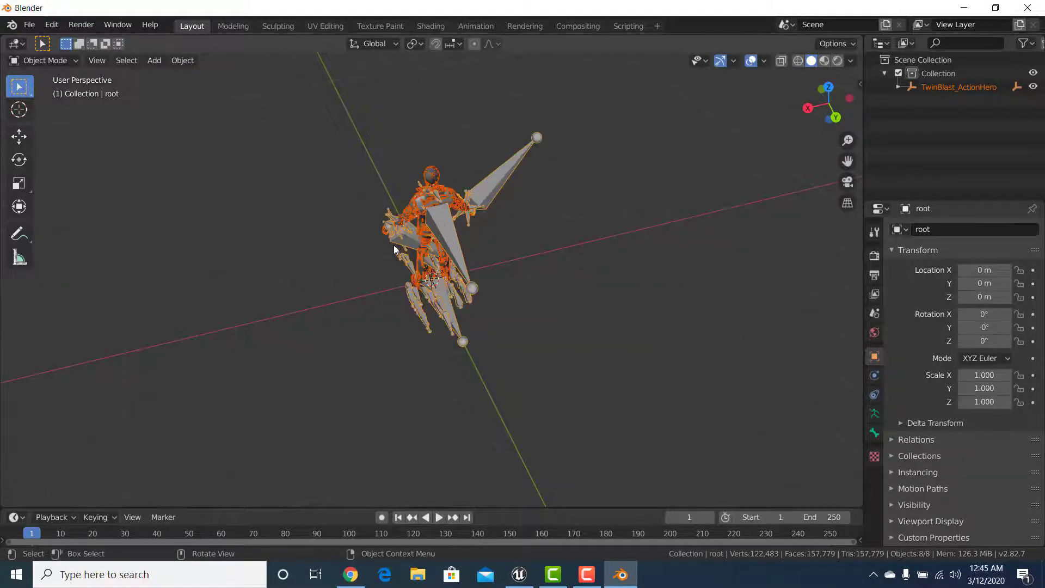
middle_click_drag(394, 250, 525, 252)
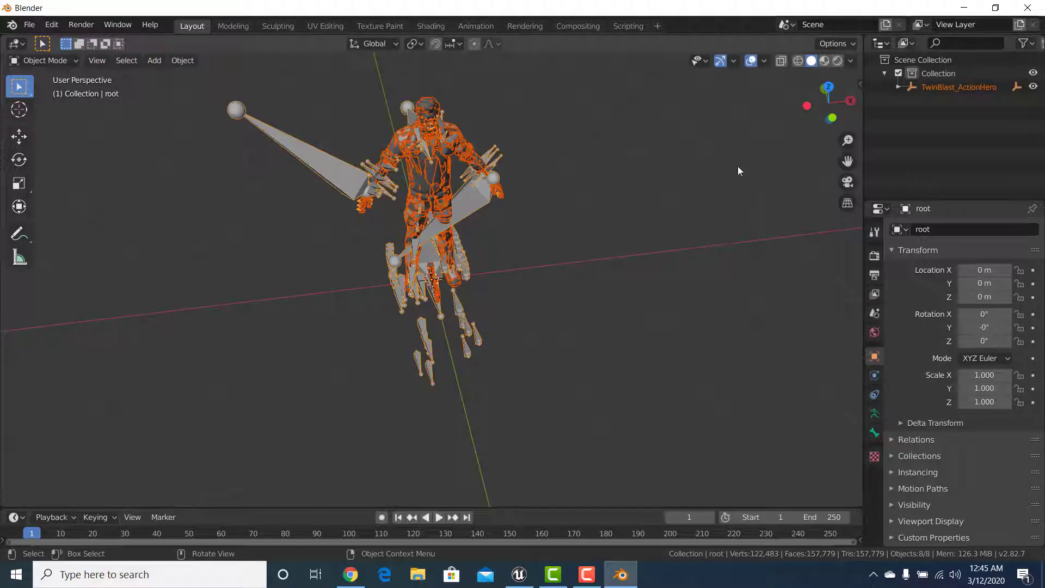
middle_click_drag(442, 229, 789, 130)
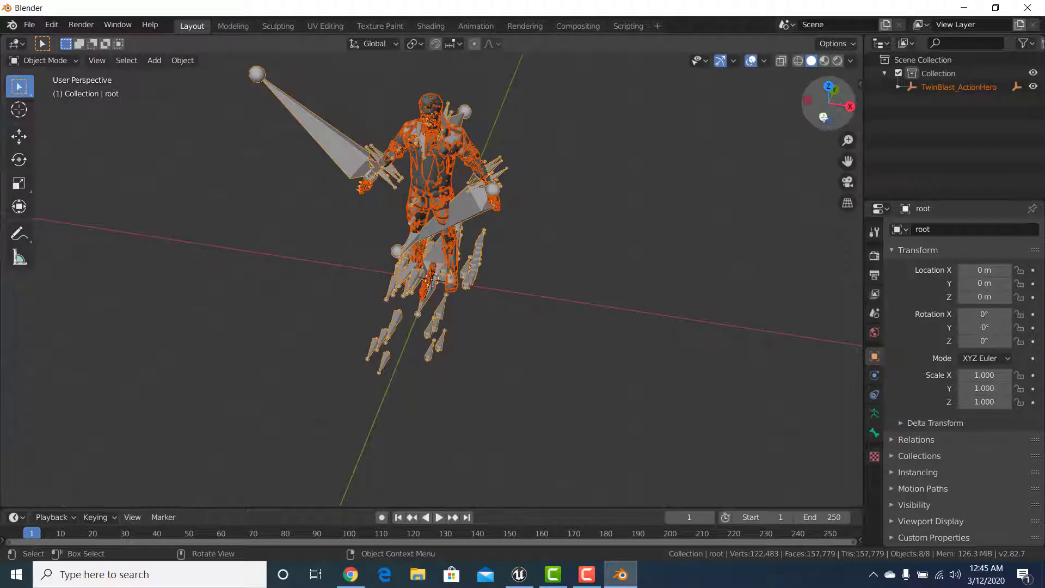
left_click_drag(823, 117, 763, 140)
scroll(680, 177, "up", 1)
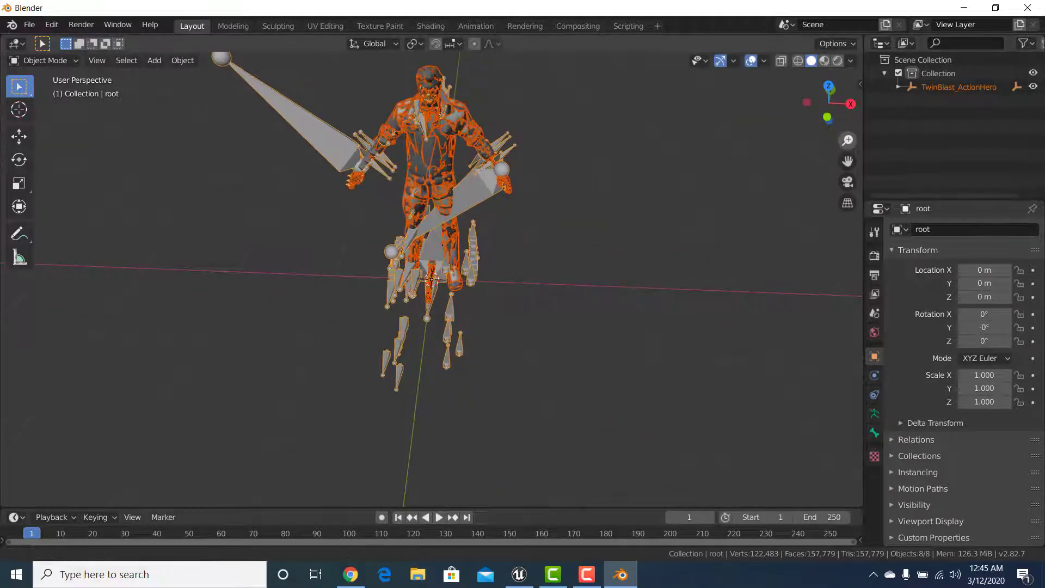
scroll(430, 217, "up", 1)
scroll(430, 218, "down", 1)
scroll(430, 217, "up", 1)
scroll(430, 218, "down", 1)
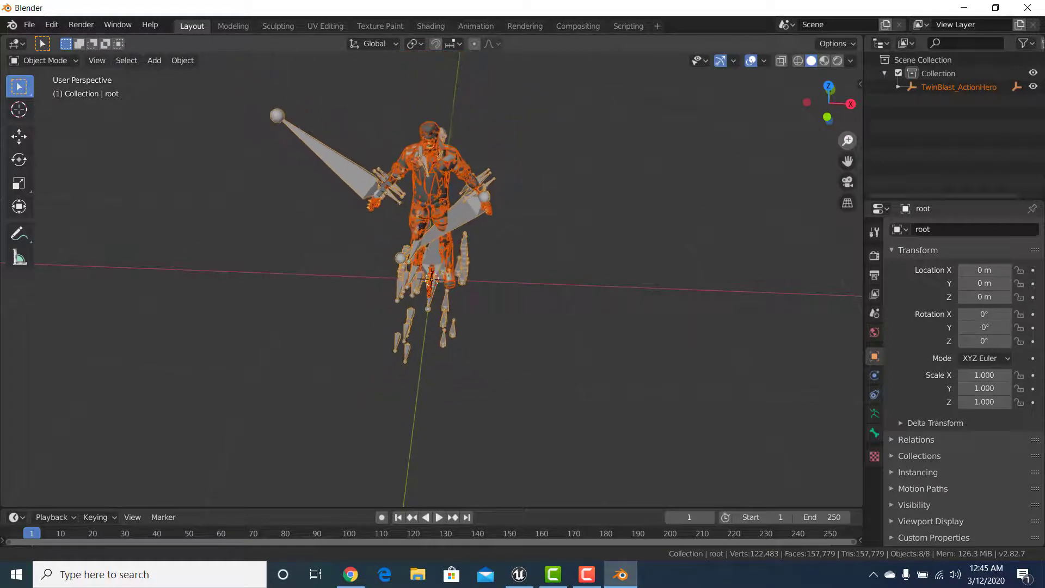
scroll(430, 217, "up", 1)
left_click_drag(848, 158, 29, 261)
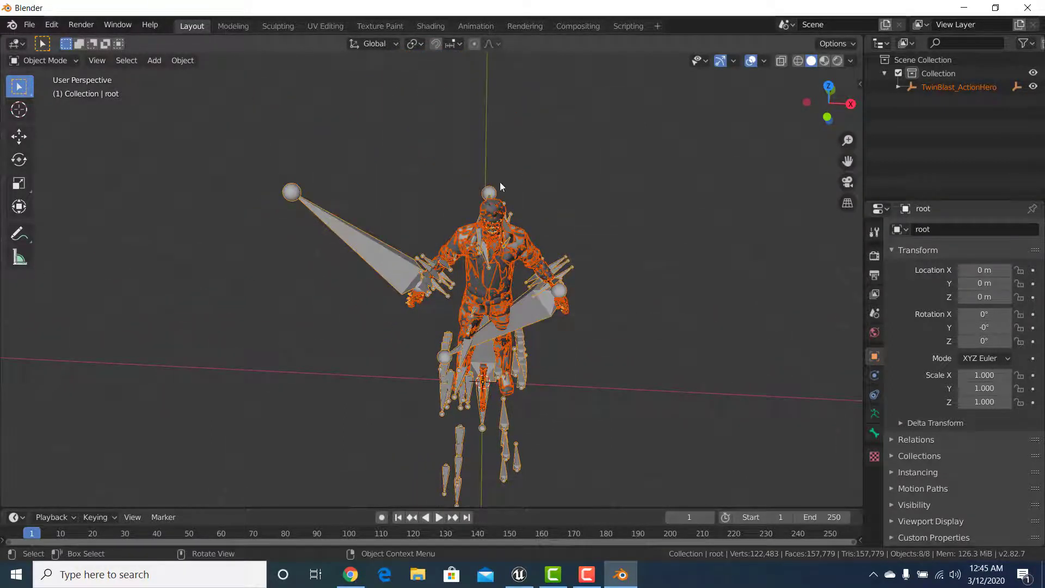
left_click_drag(827, 117, 845, 214)
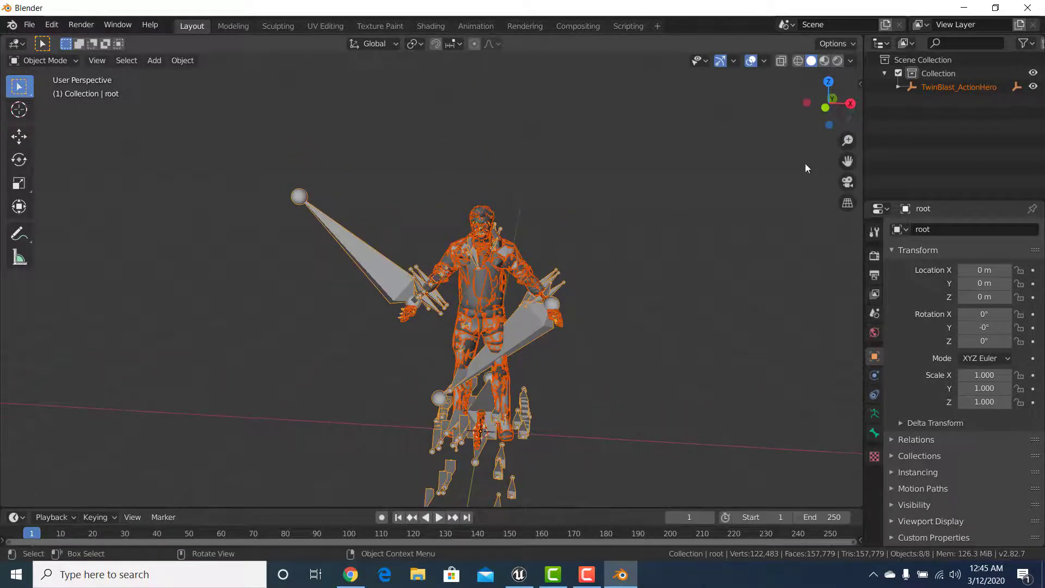
scroll(547, 303, "up", 2)
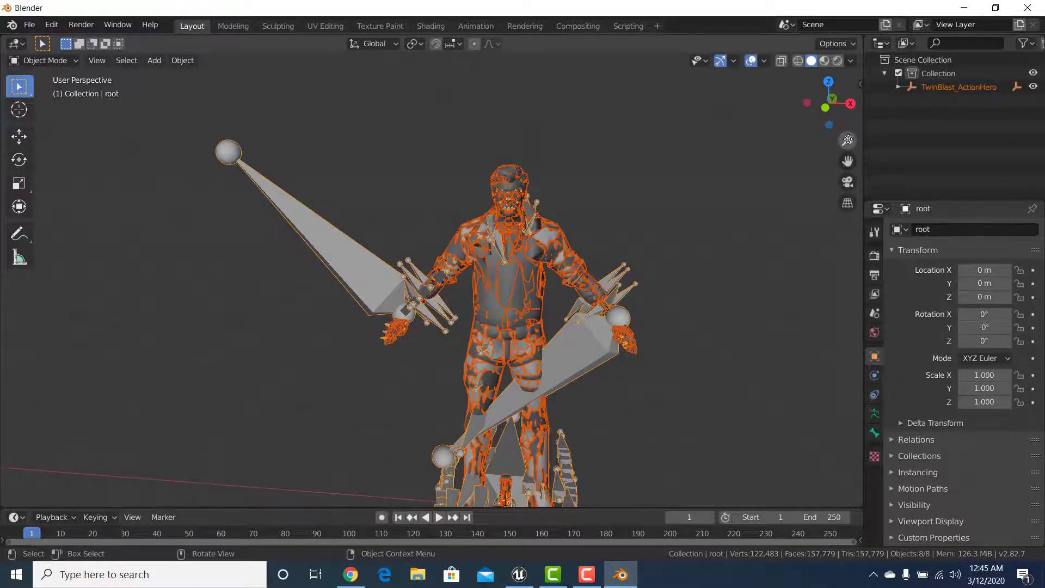
left_click_drag(847, 140, 847, 118)
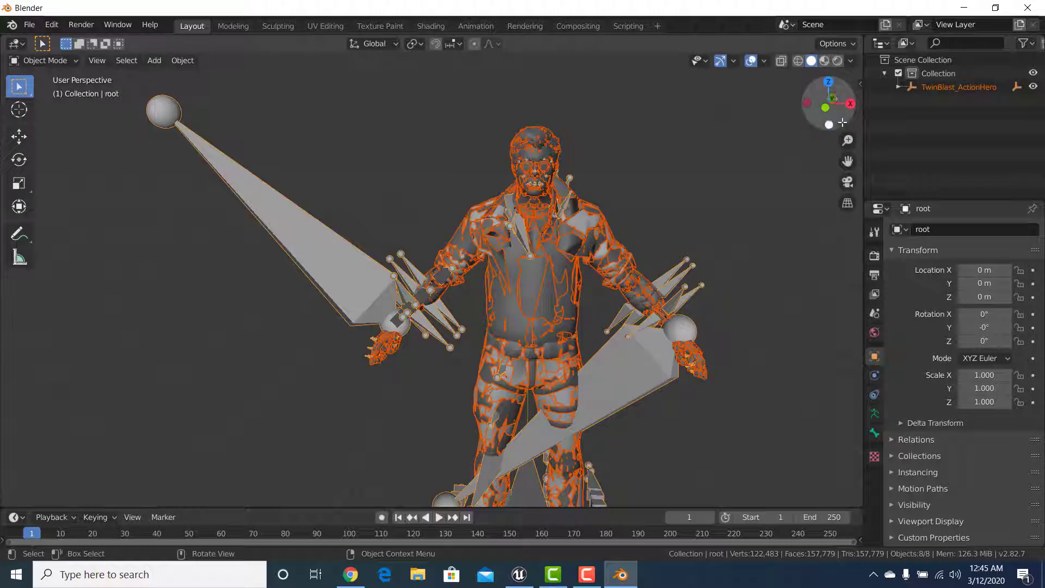
left_click_drag(846, 159, 759, 152)
mouse_move(846, 138)
left_mouse_down()
mouse_move(847, 161)
mouse_move(846, 148)
left_mouse_up()
left_click_drag(824, 108, 828, 109)
right_click(490, 302)
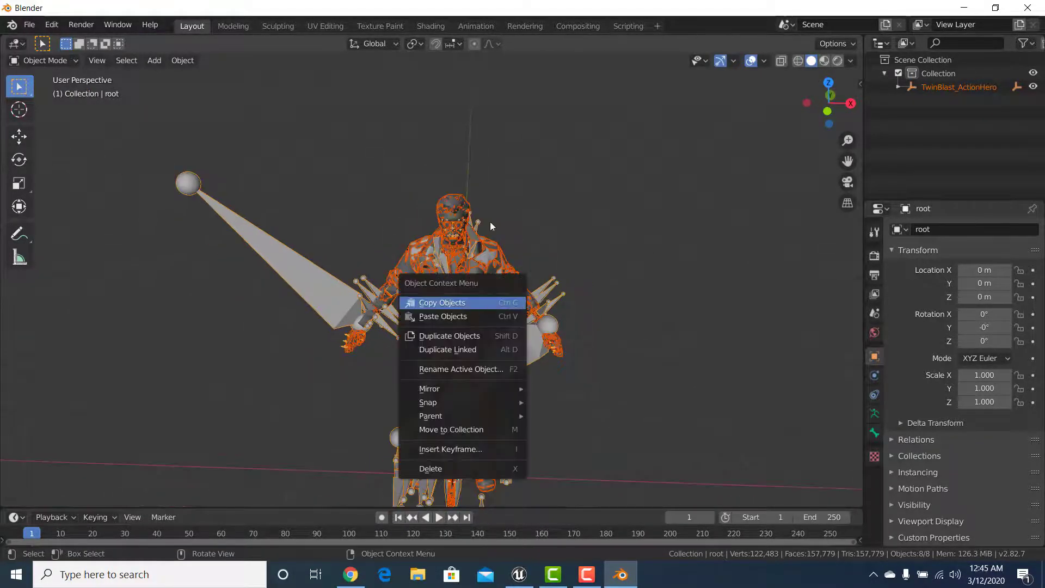
left_click_drag(442, 282, 553, 222)
mouse_move(526, 248)
middle_mouse_down()
mouse_move(536, 235)
mouse_move(519, 226)
mouse_move(516, 236)
middle_mouse_up()
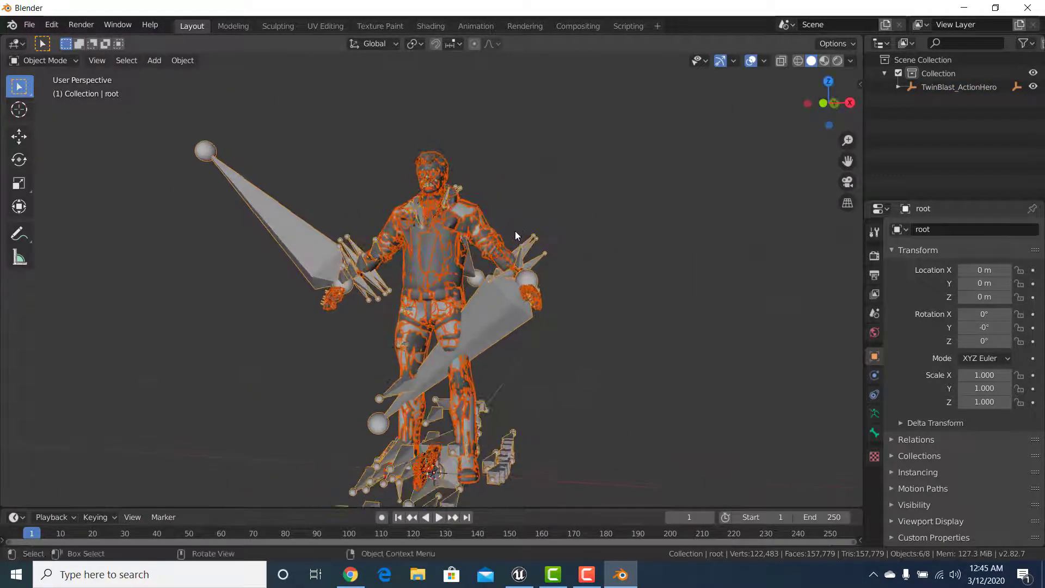
middle_click_drag(418, 292, 456, 323)
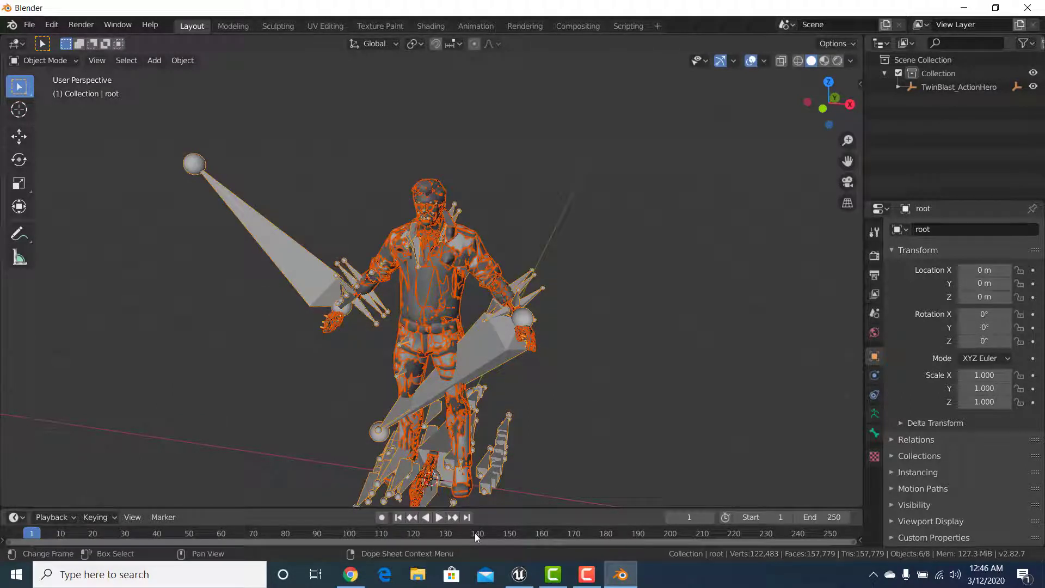
Step: Clear the selection and select only the character's TwinBlast_ActionHero_LOD3 mesh at the torso
left_click(513, 210)
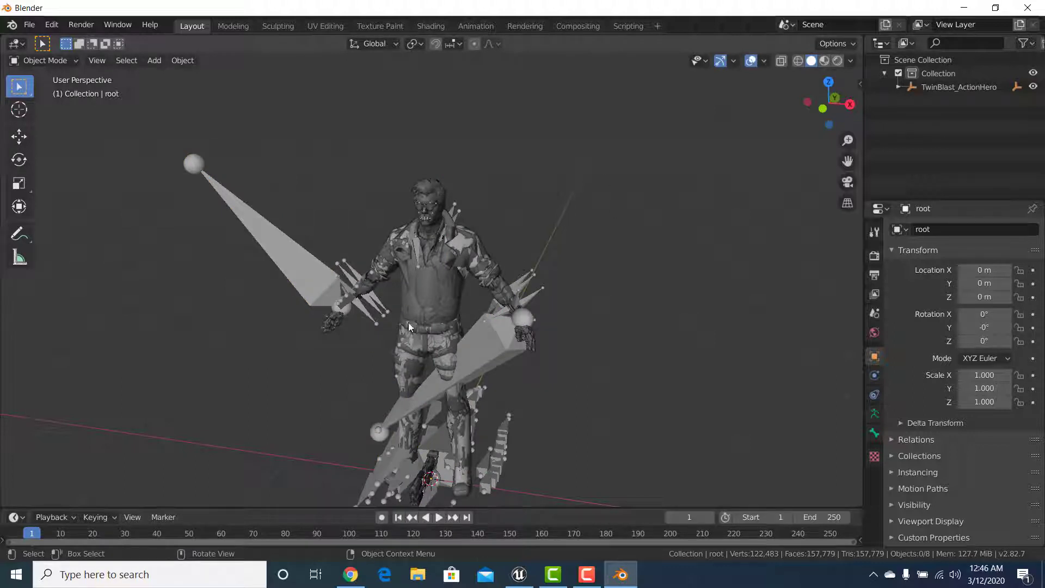
left_click(438, 294)
left_click(524, 232)
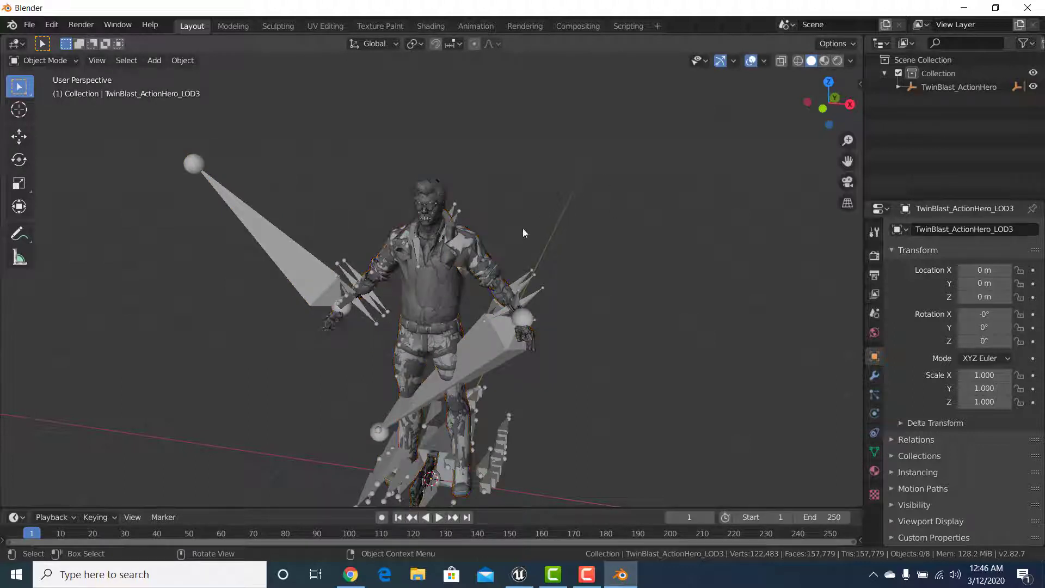
left_click(439, 279)
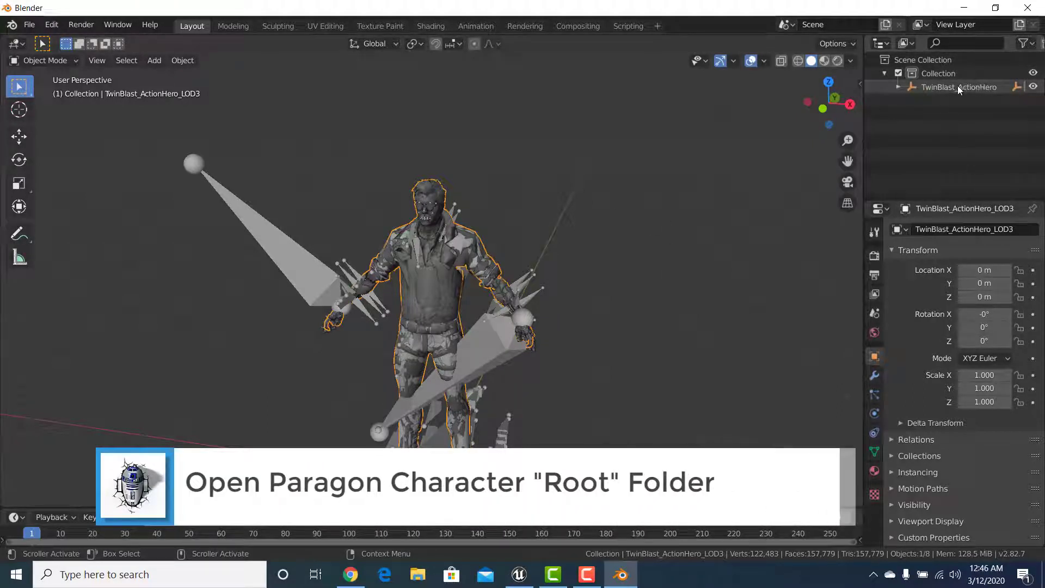
Step: Expand TwinBlast_ActionHero and its root armature in the Outliner, and widen and lengthen the Outliner to fit all LOD mesh names
left_click(899, 86)
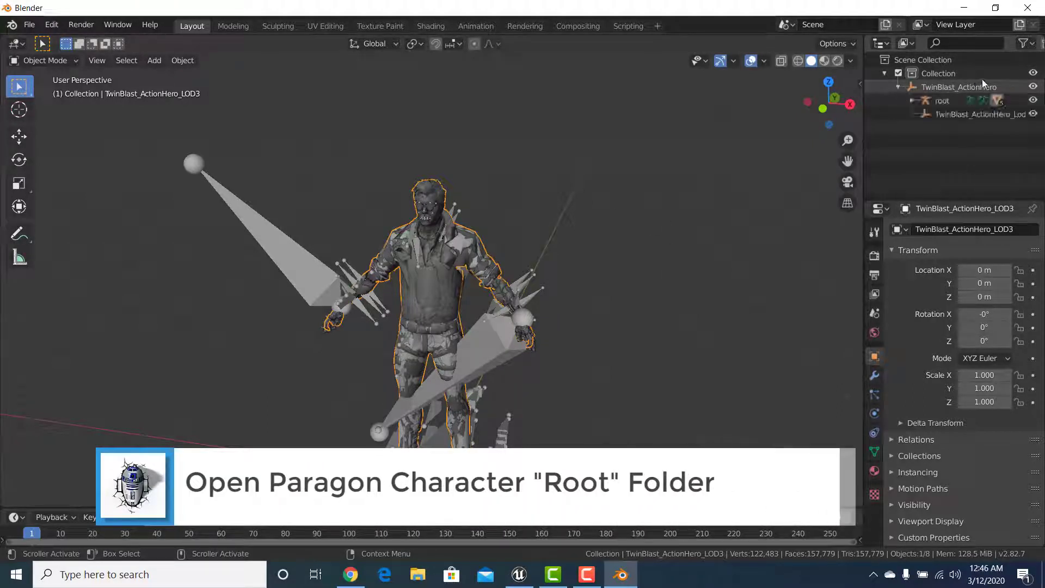
left_click(910, 100)
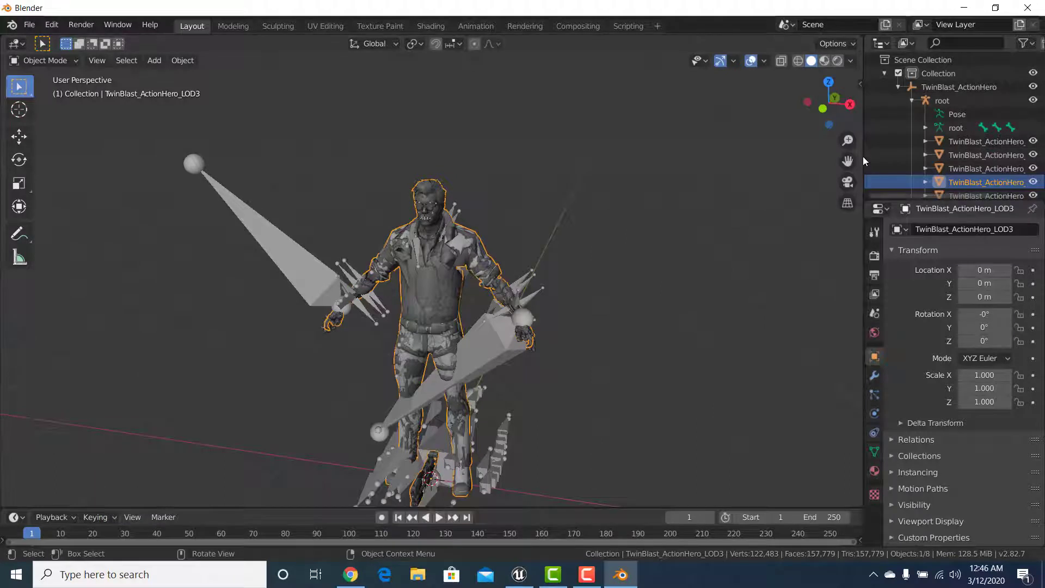
left_click_drag(864, 161, 791, 161)
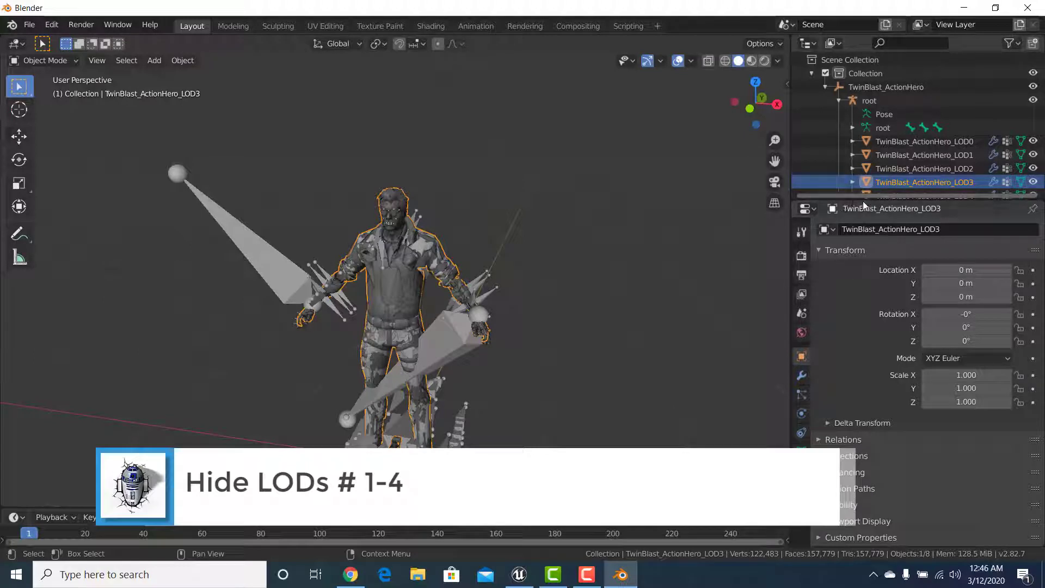
left_click_drag(866, 201, 901, 284)
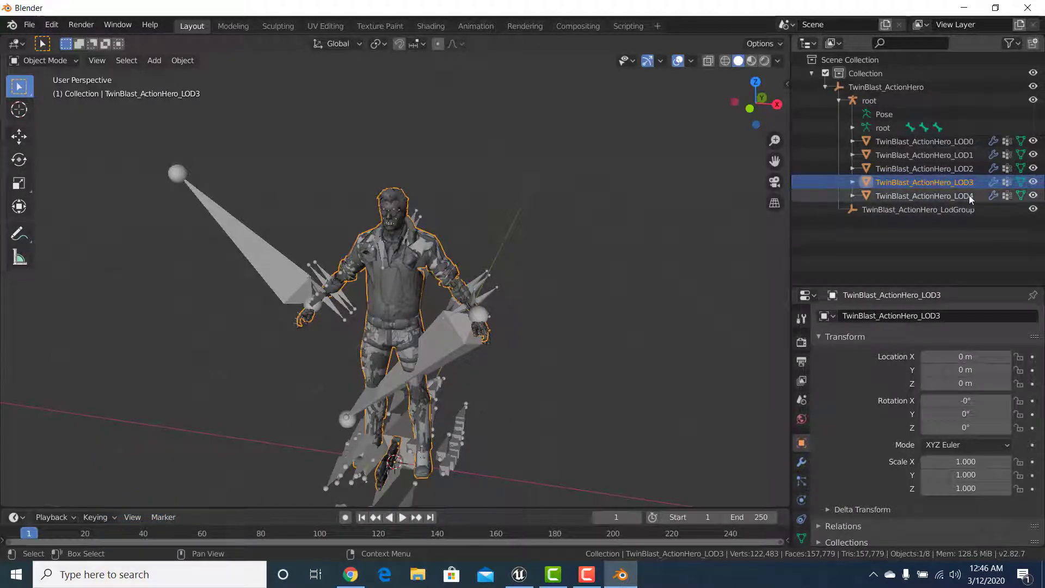
Step: Hide the TwinBlast_ActionHero LOD1 through LOD4 meshes and select only TwinBlast_ActionHero_LOD0
left_click_drag(1033, 199, 1034, 156)
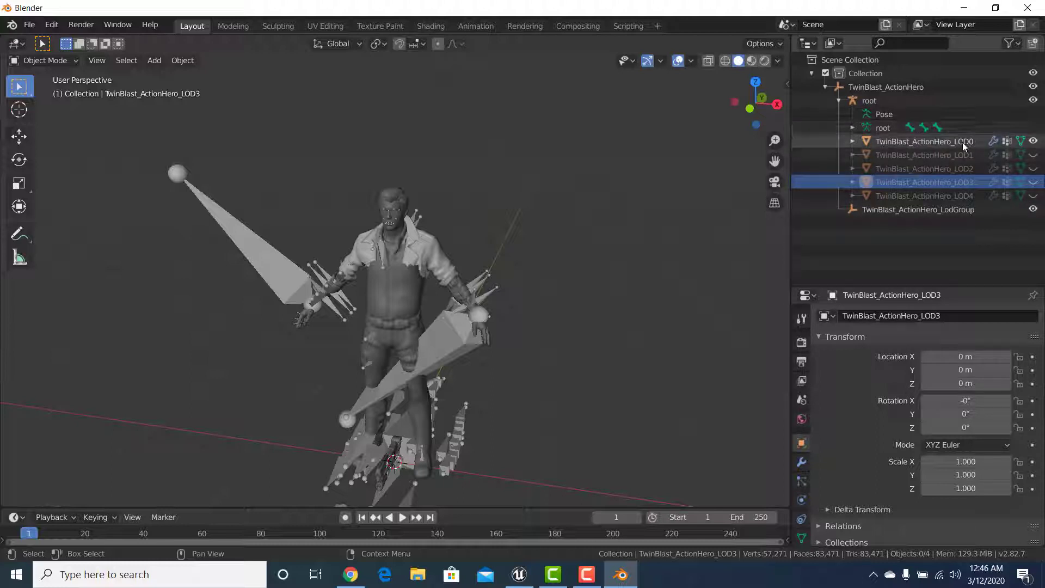
left_click(937, 147)
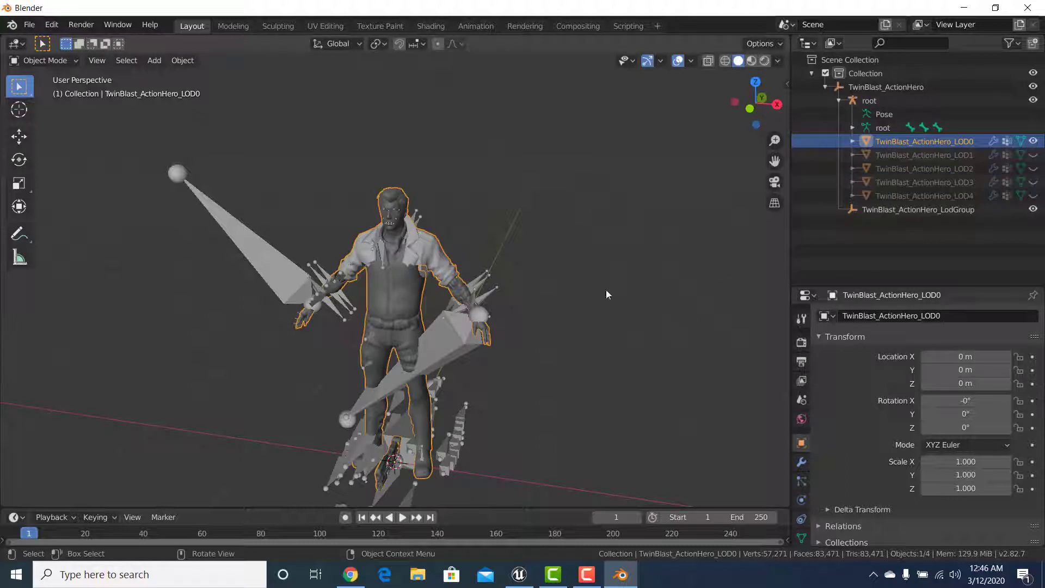
right_click(359, 268)
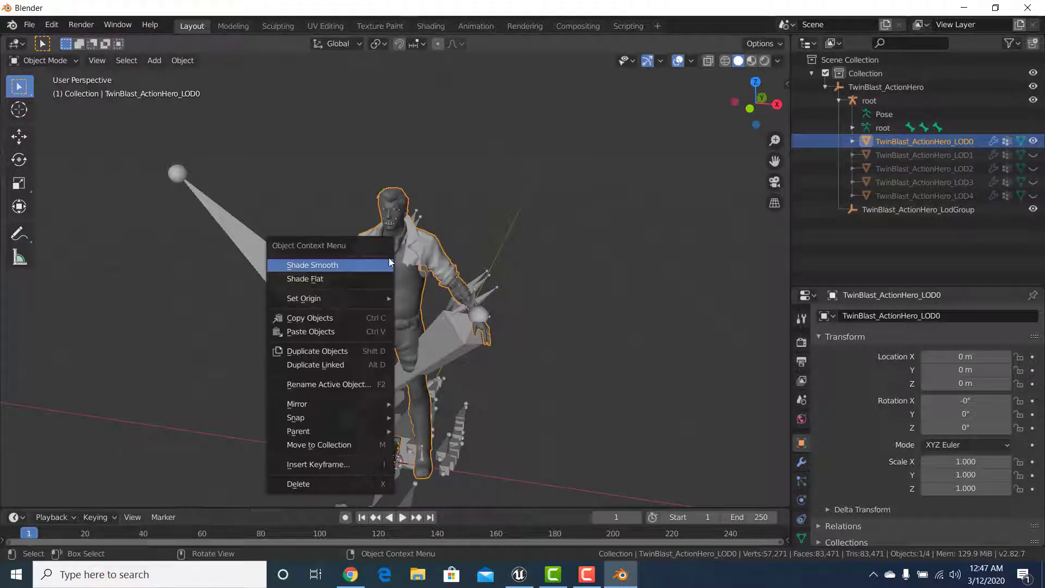
right_click(384, 267)
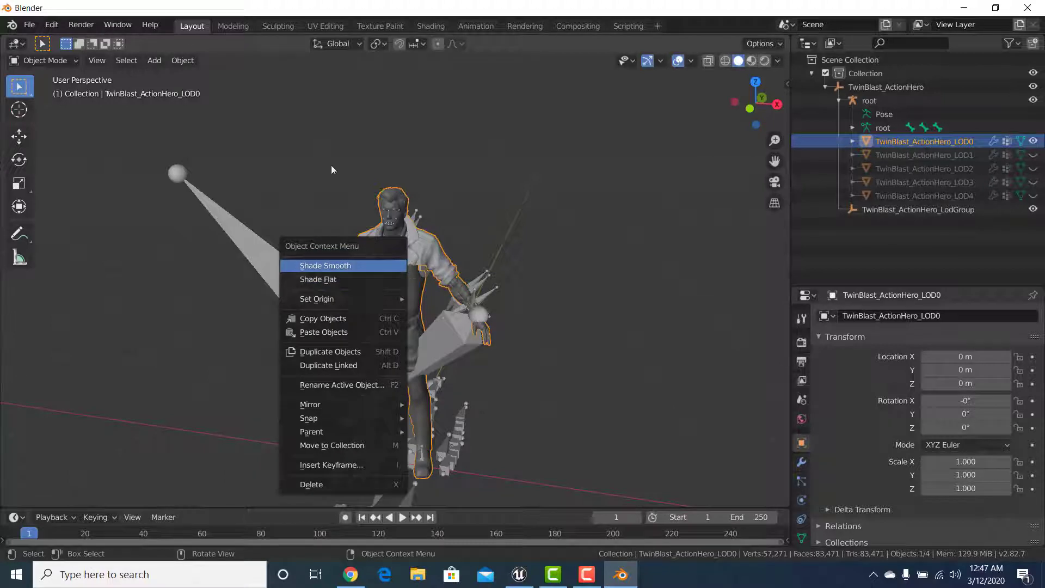
middle_click_drag(223, 224, 254, 209)
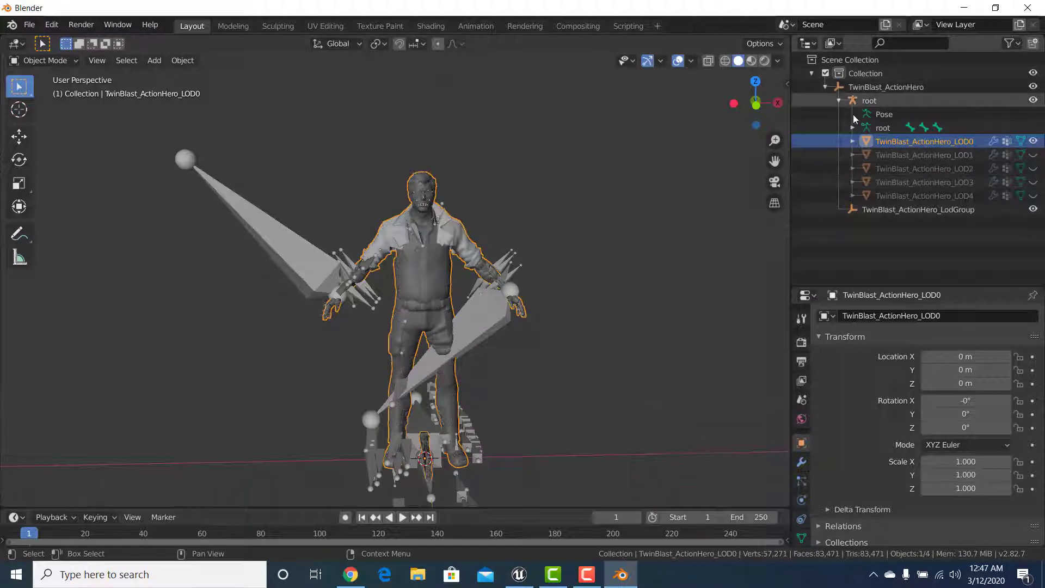
Step: Select the root armature and examine its bones around the body, the feet and the pistol on the ground
left_click(851, 211)
left_click(869, 101)
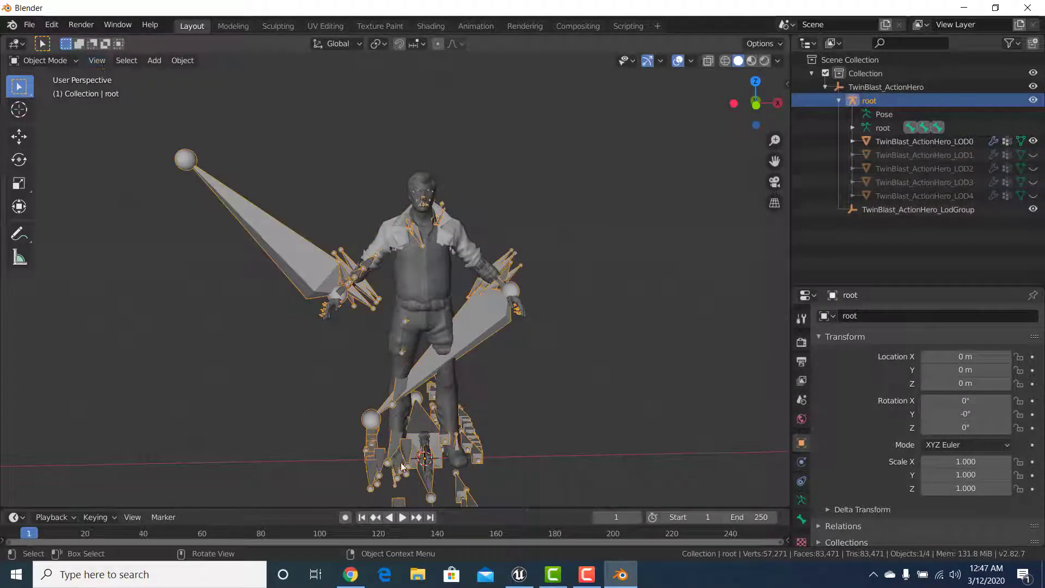
middle_click_drag(402, 466, 266, 458)
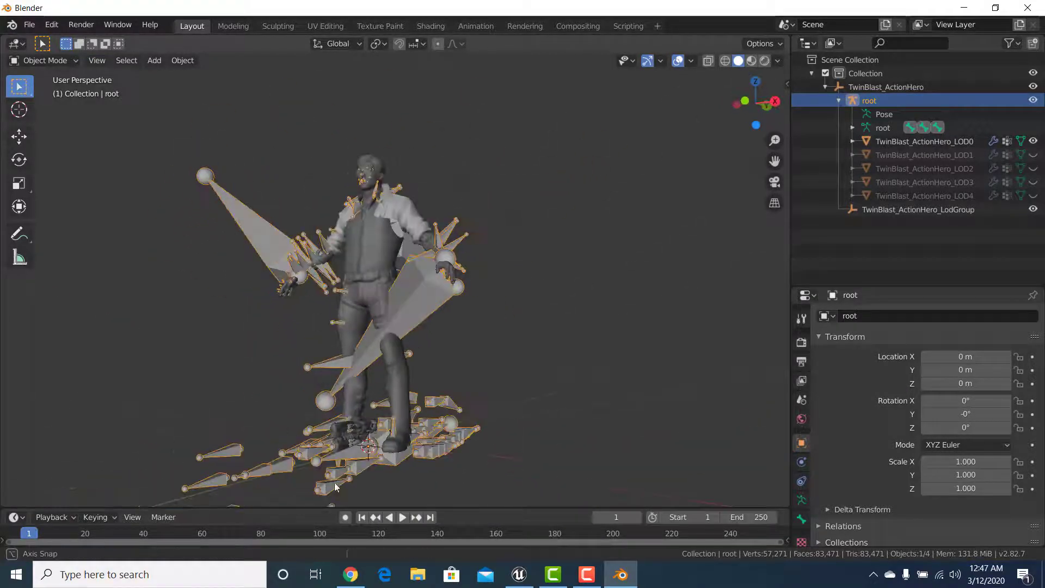
middle_click_drag(336, 487, 392, 496)
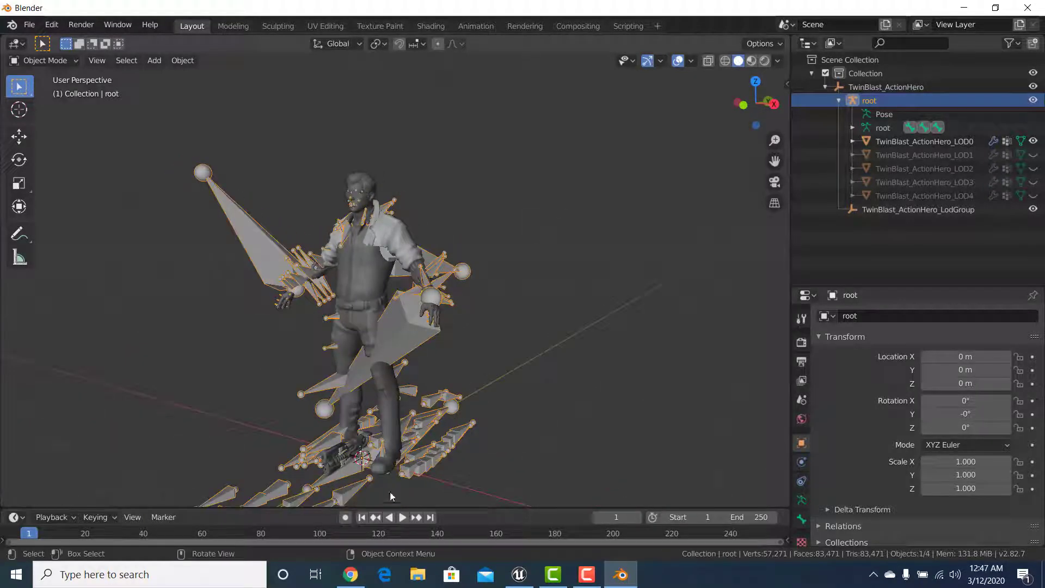
right_click(371, 459)
middle_click_drag(360, 455, 479, 417)
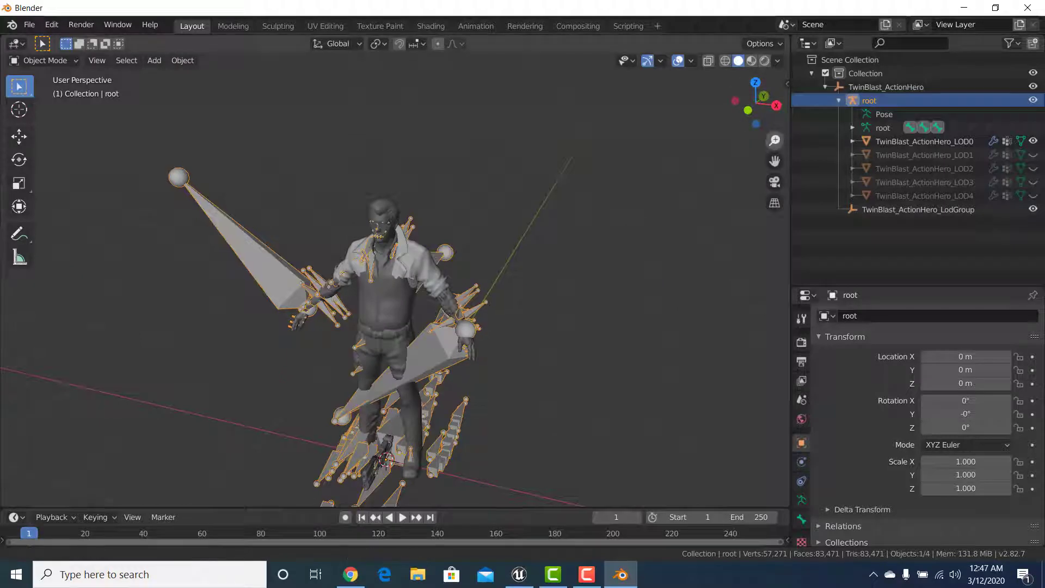
left_click_drag(774, 140, 773, 100)
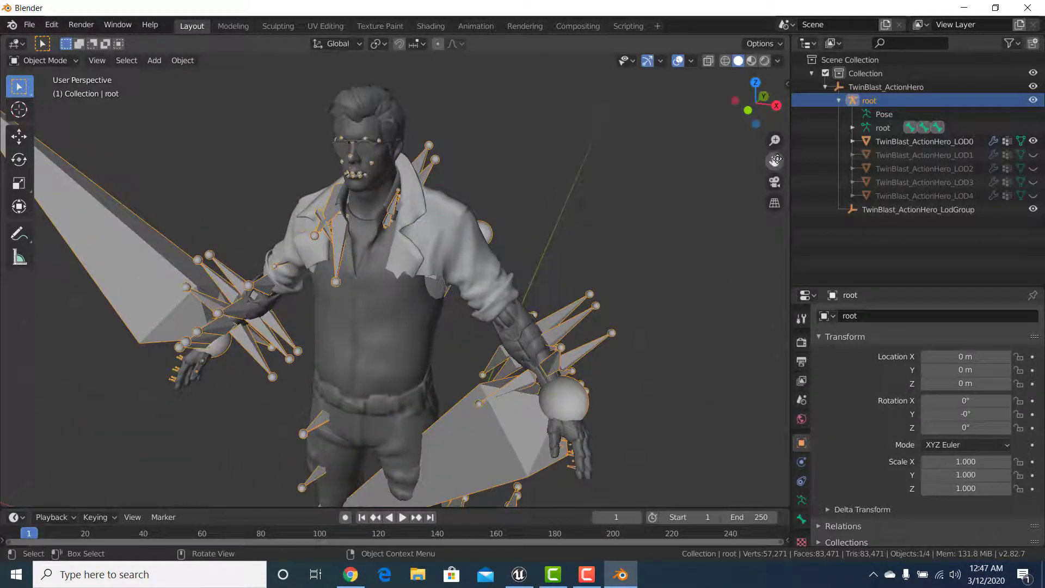
left_click_drag(777, 159, 789, 1)
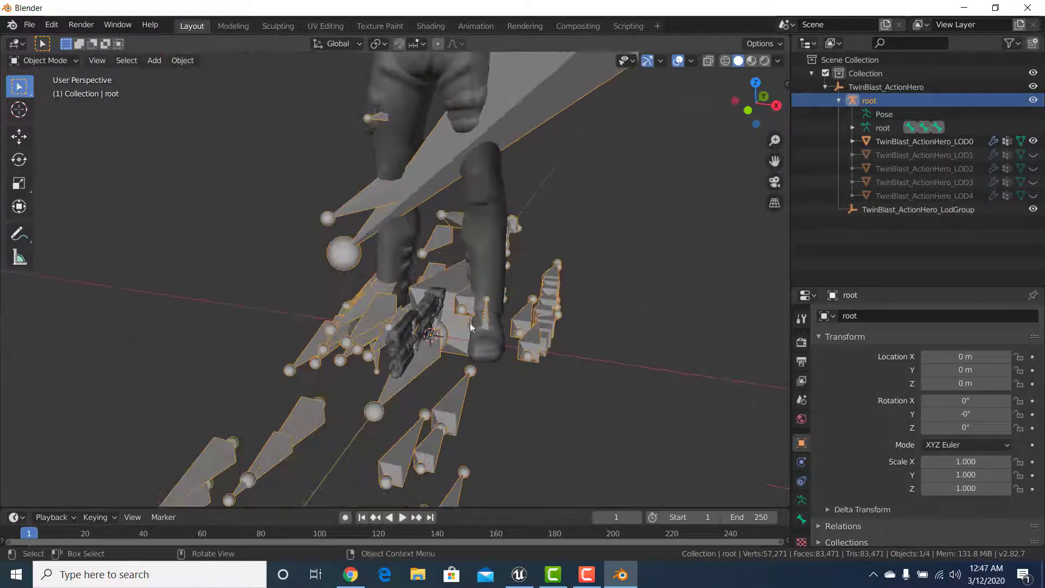
middle_click_drag(471, 327, 430, 303)
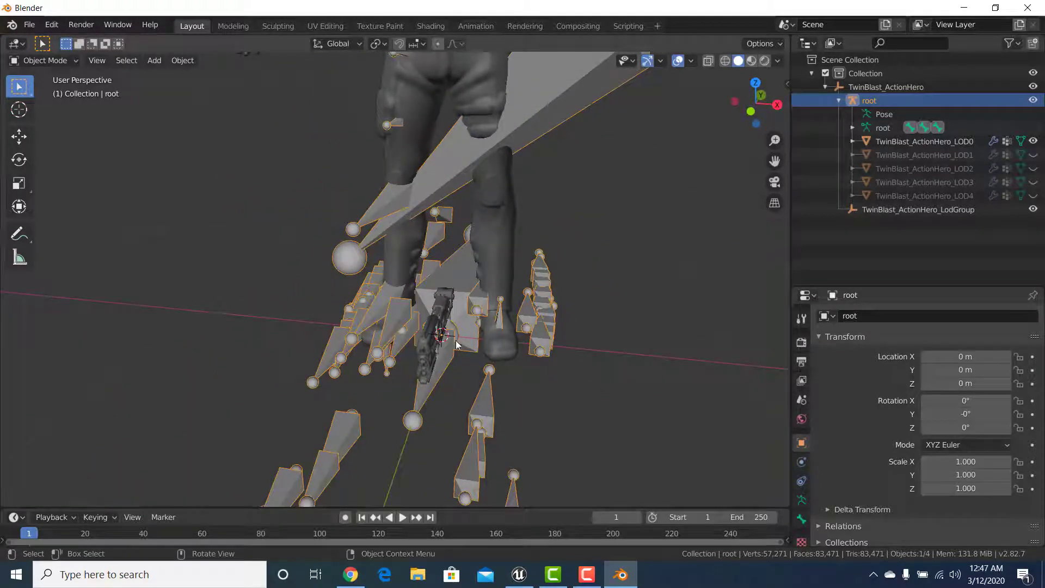
Step: Select the TwinBlast_ActionHero_LOD0 mesh, switch it to Edit Mode and deselect all of its geometry
left_click(924, 142)
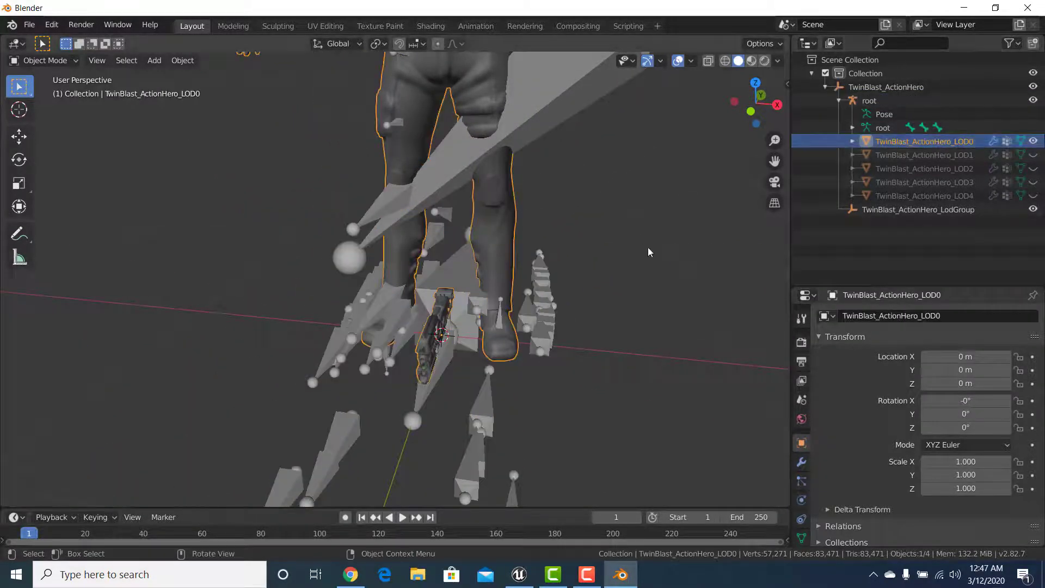
right_click(567, 253)
middle_click_drag(578, 241, 539, 234)
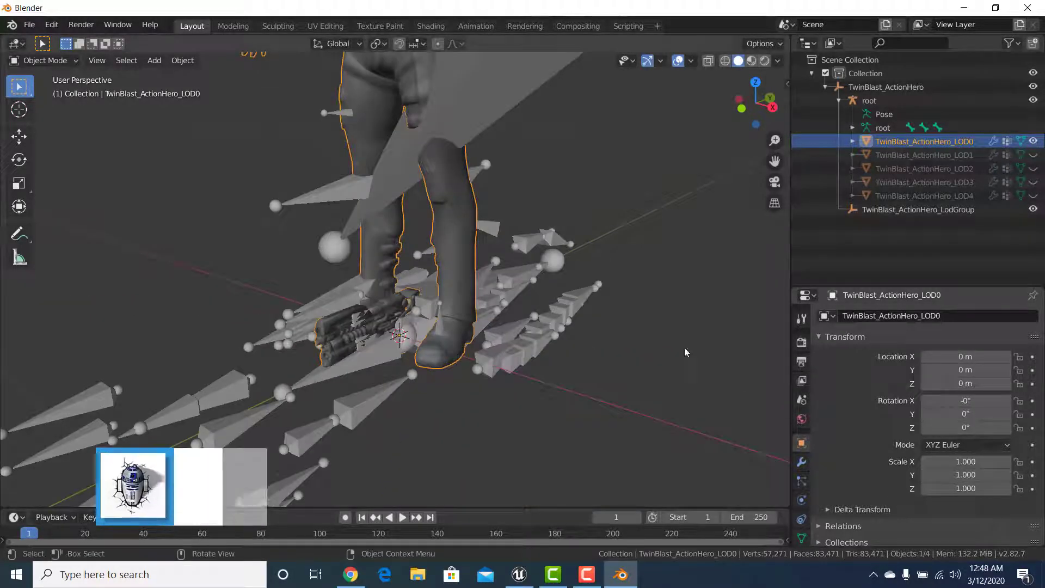
left_click(67, 61)
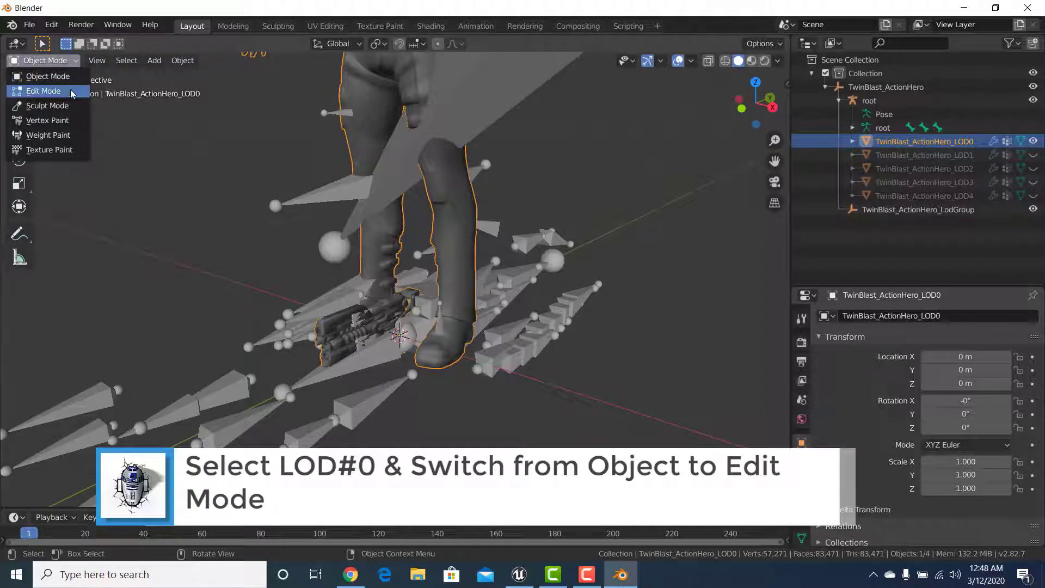
left_click(73, 91)
middle_click_drag(226, 192, 264, 217)
key("alt+a")
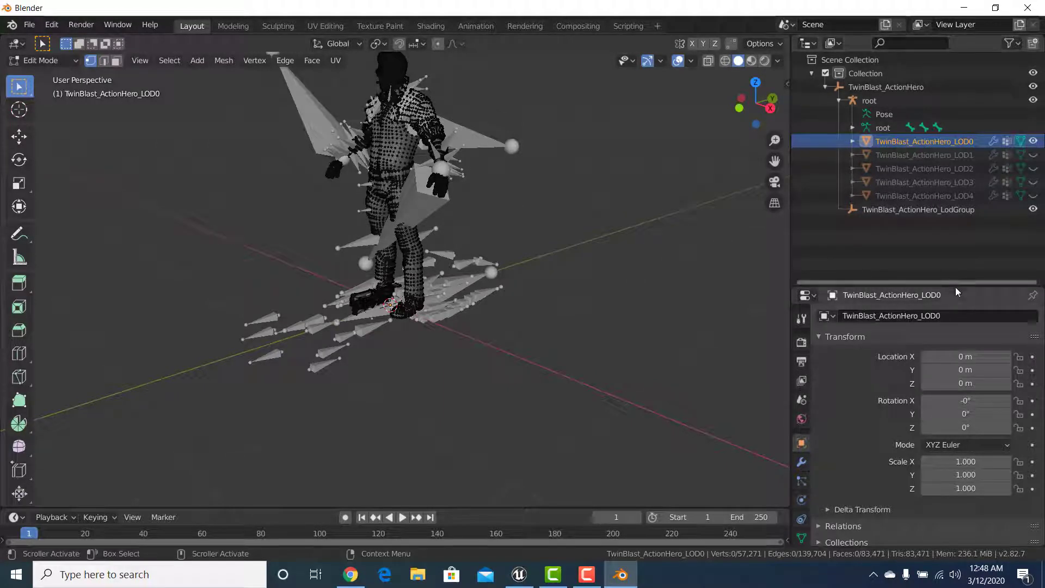
Step: Show the LOD0 mesh's material properties and enlarge the slot list until every material is listed
left_click_drag(955, 286, 955, 152)
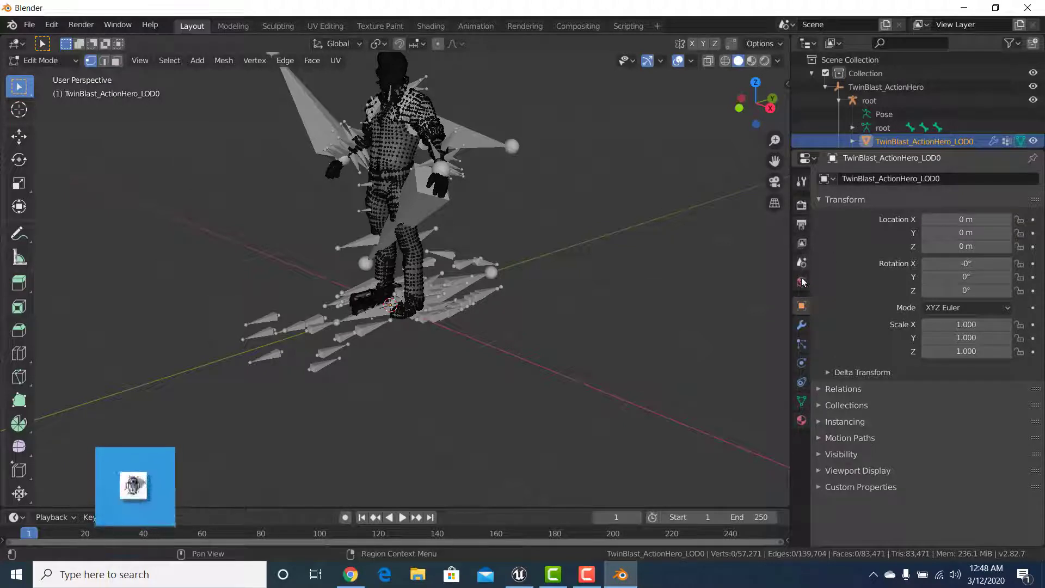
left_click(800, 422)
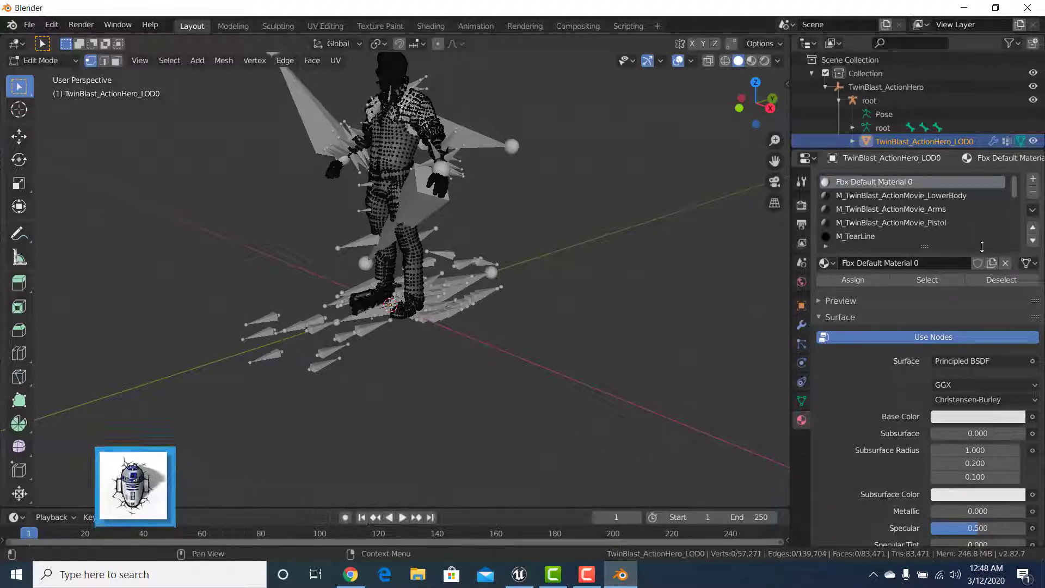
left_click_drag(982, 250, 969, 401)
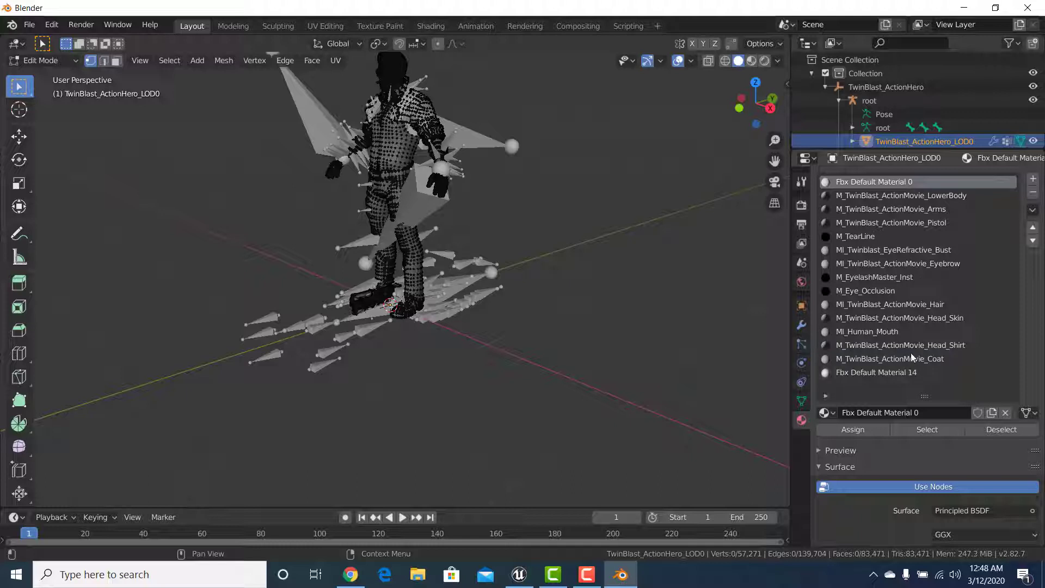
Step: Select the geometry assigned to M_TwinBlast_ActionMovie_Arms and clear that selection again
left_click(931, 208)
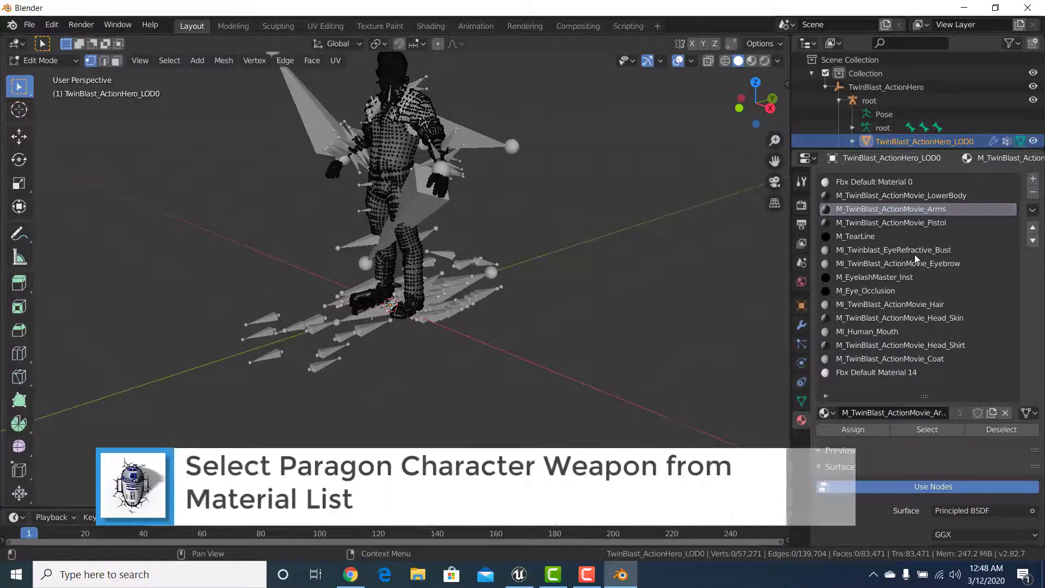
left_click(948, 428)
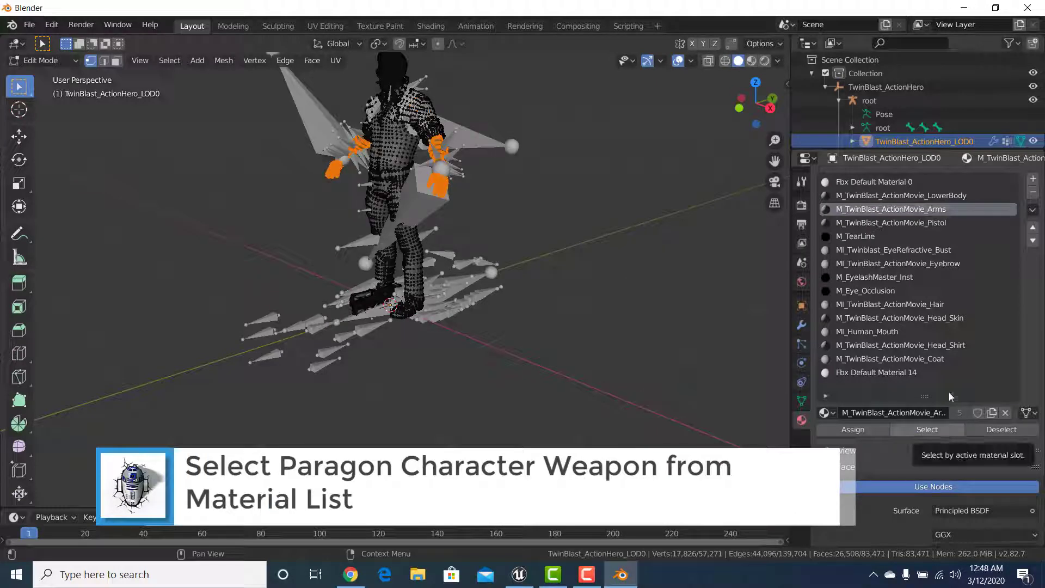
left_click(593, 216)
Step: Select the geometry assigned to M_TwinBlast_ActionMovie_Pistol and separate that selection into its own object
left_click(925, 222)
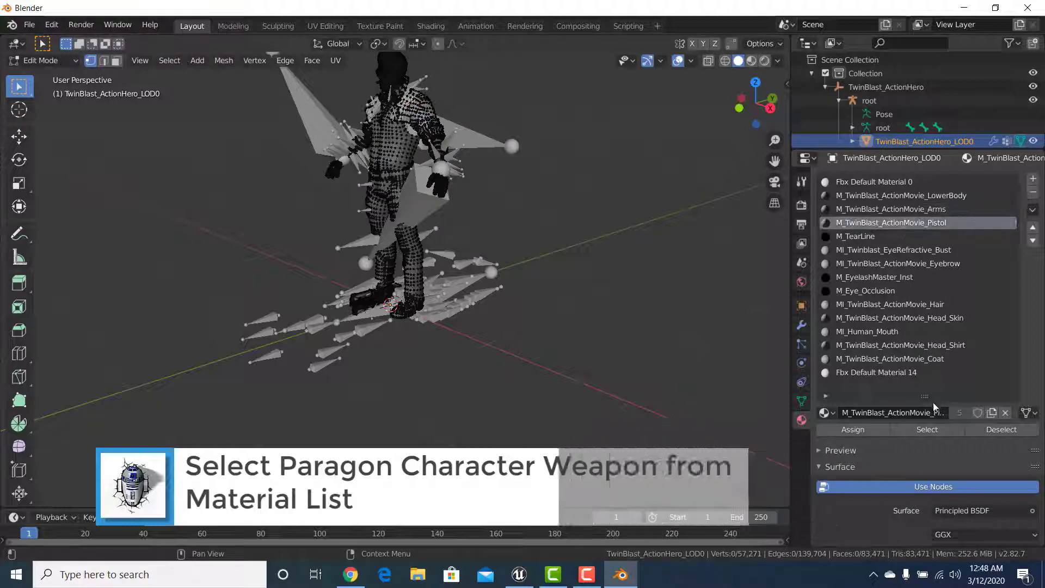
left_click(936, 432)
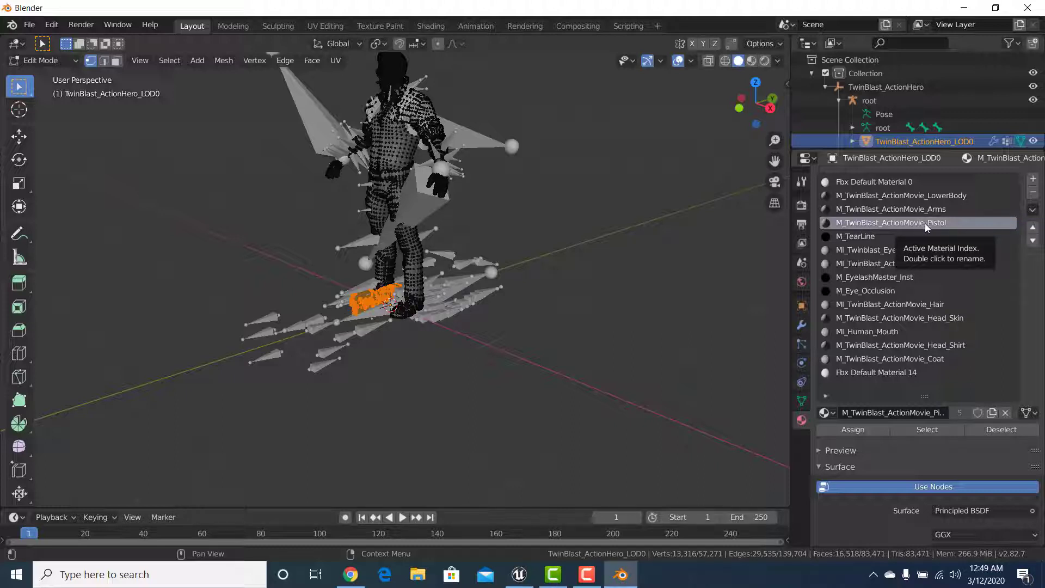
scroll(388, 301, "up", 8)
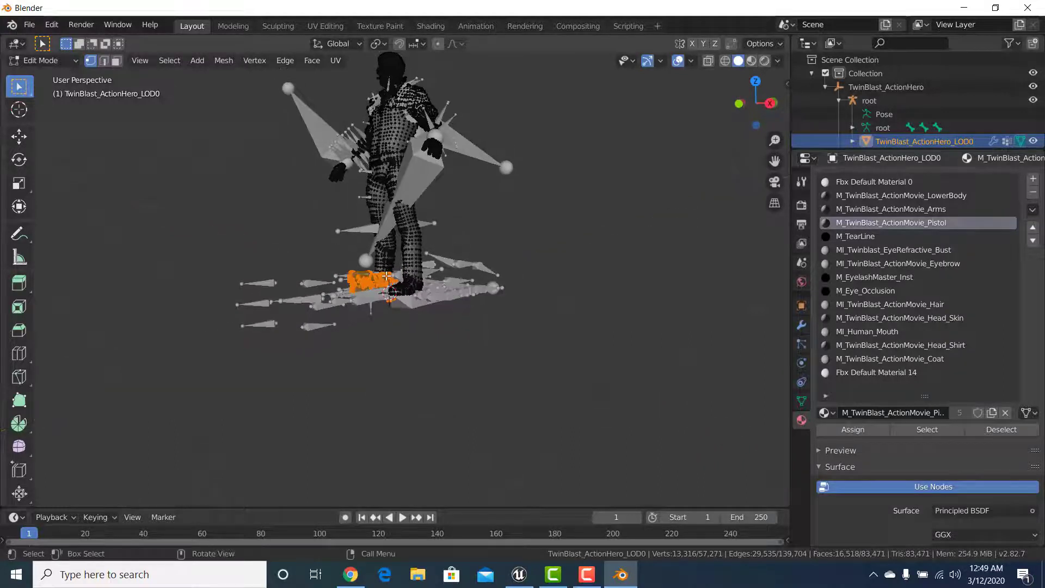
middle_click_drag(406, 313, 436, 197)
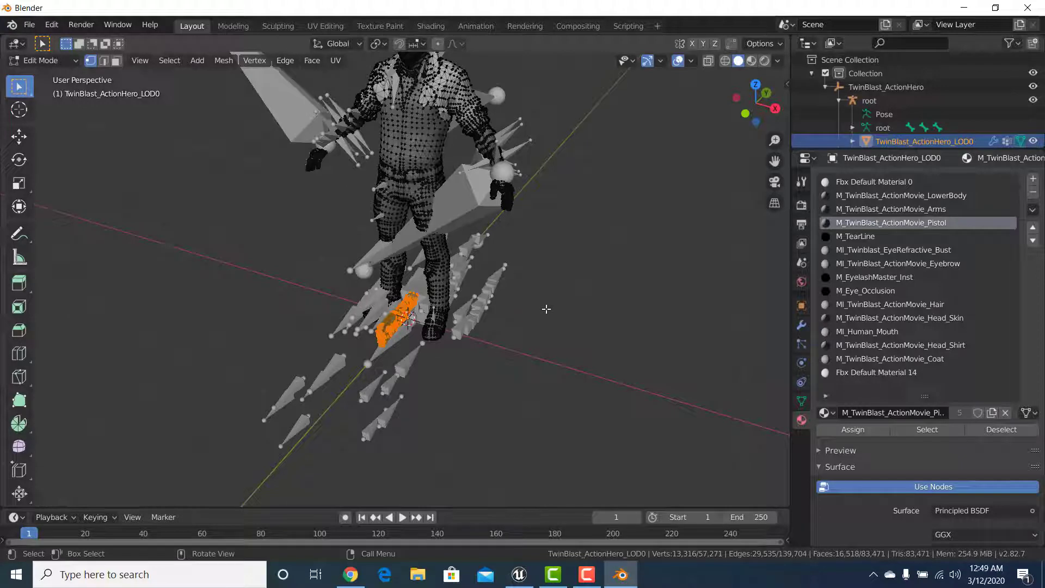
key("p")
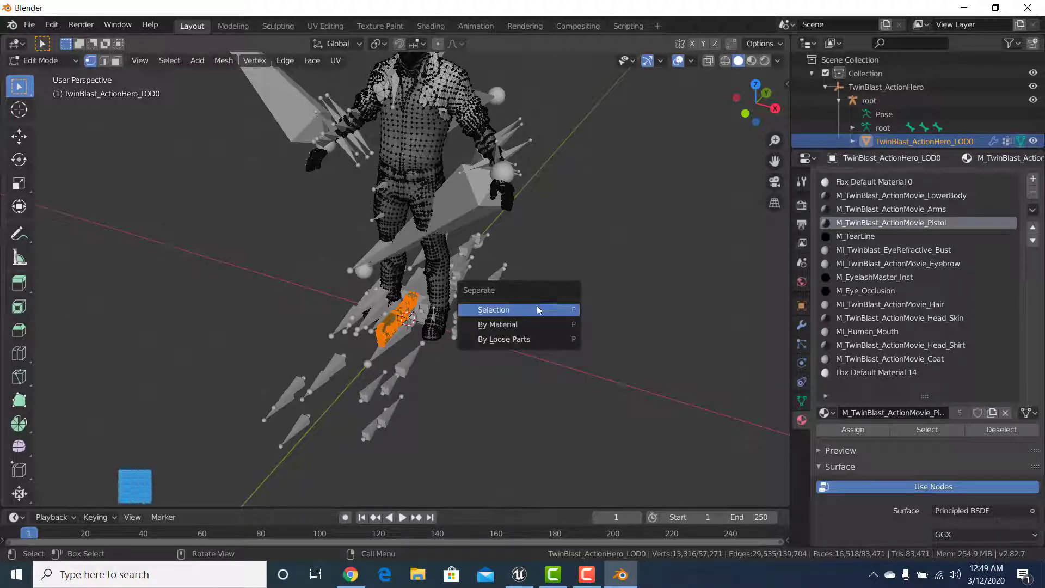
left_click(505, 309)
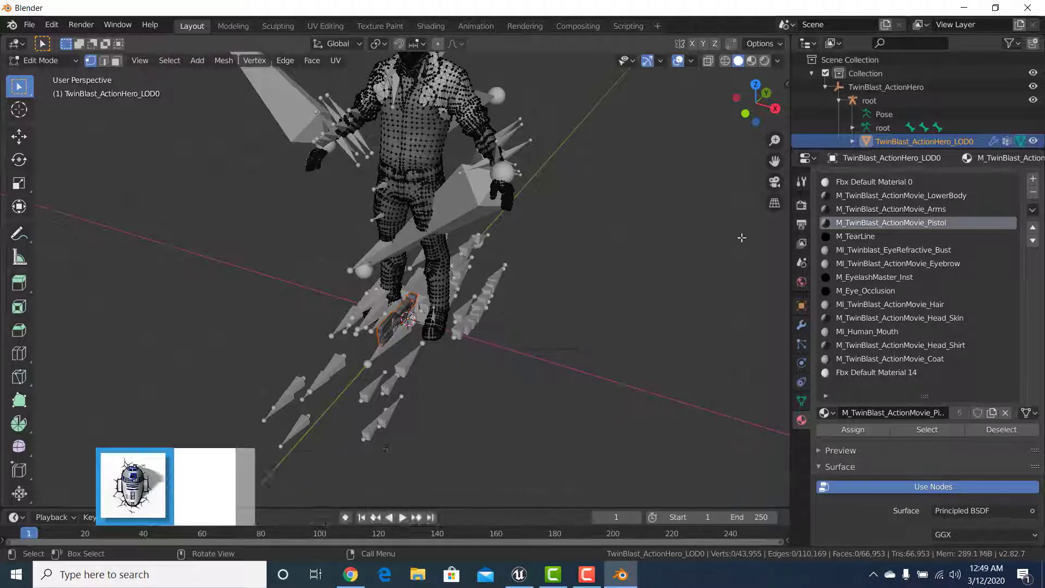
Step: Enlarge the Outliner and toggle the visibility of the LOD0 body and the separated pistol mesh to check the split, leaving both shown
left_click_drag(905, 153, 893, 214)
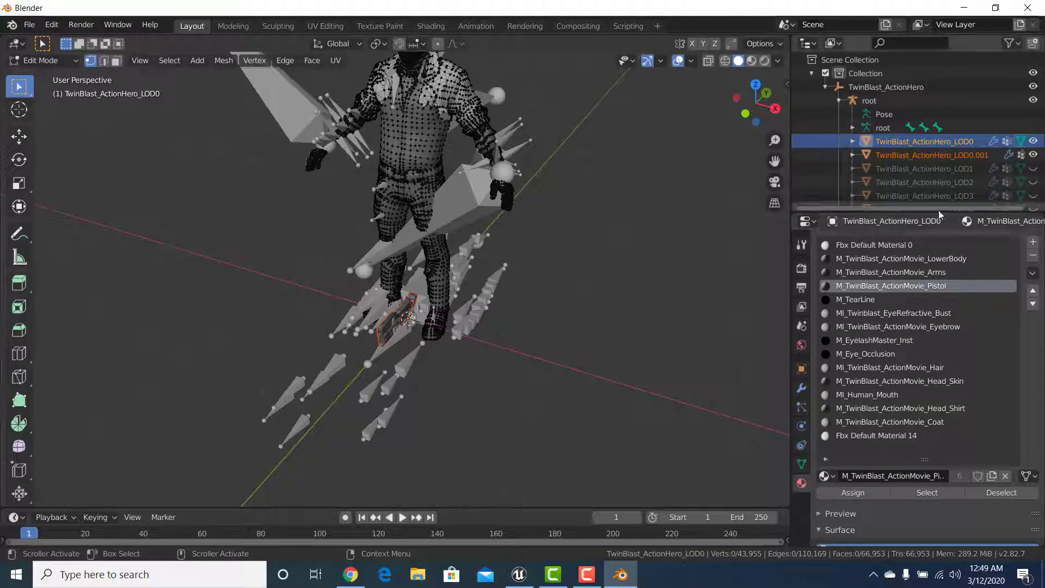
left_click_drag(938, 211, 938, 278)
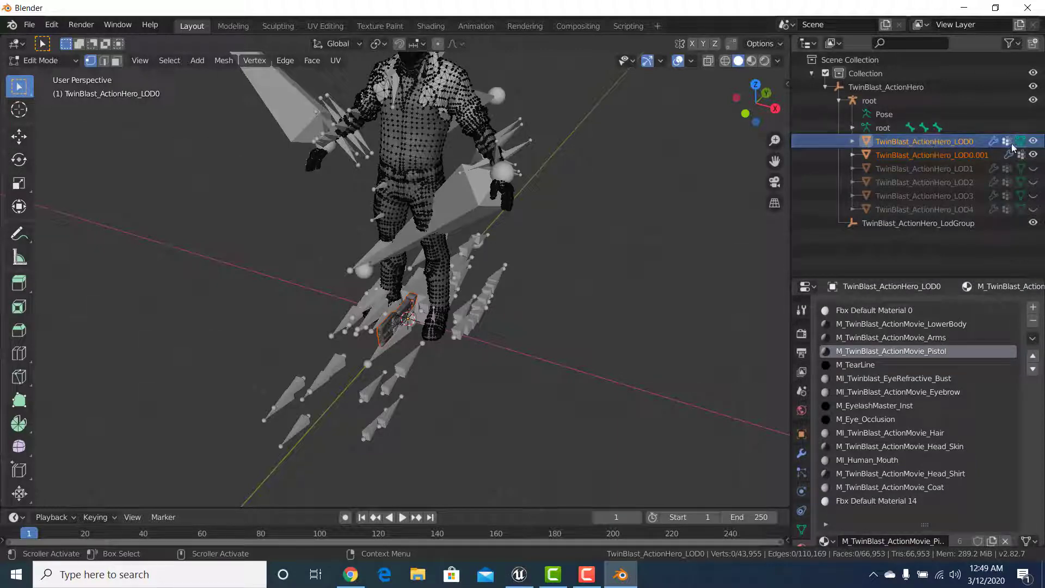
left_click(1033, 141)
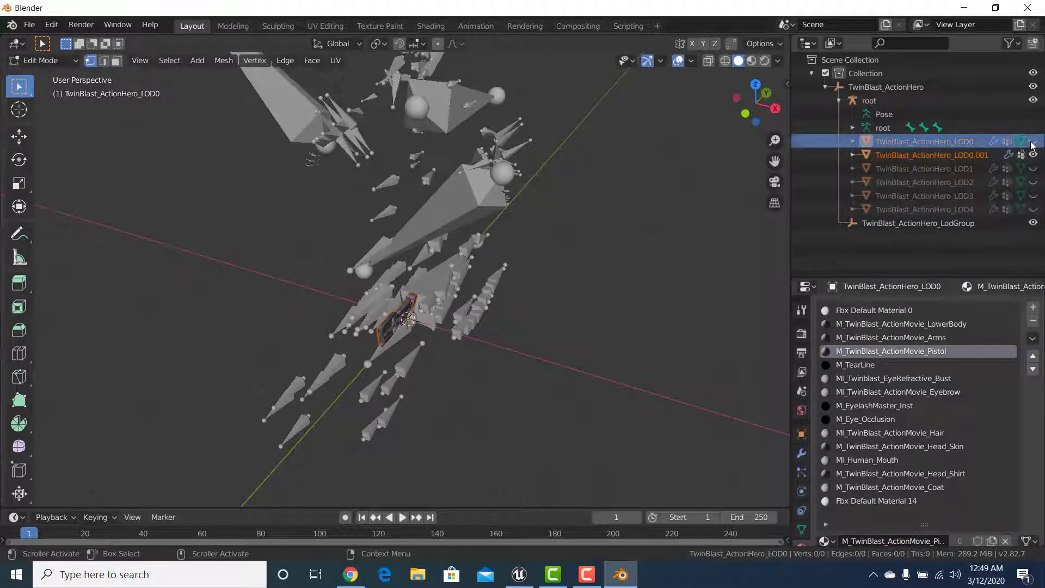
left_click(1033, 141)
left_click(1033, 141)
left_click(1033, 141)
left_click(1033, 141)
left_click(1033, 141)
left_click(1033, 141)
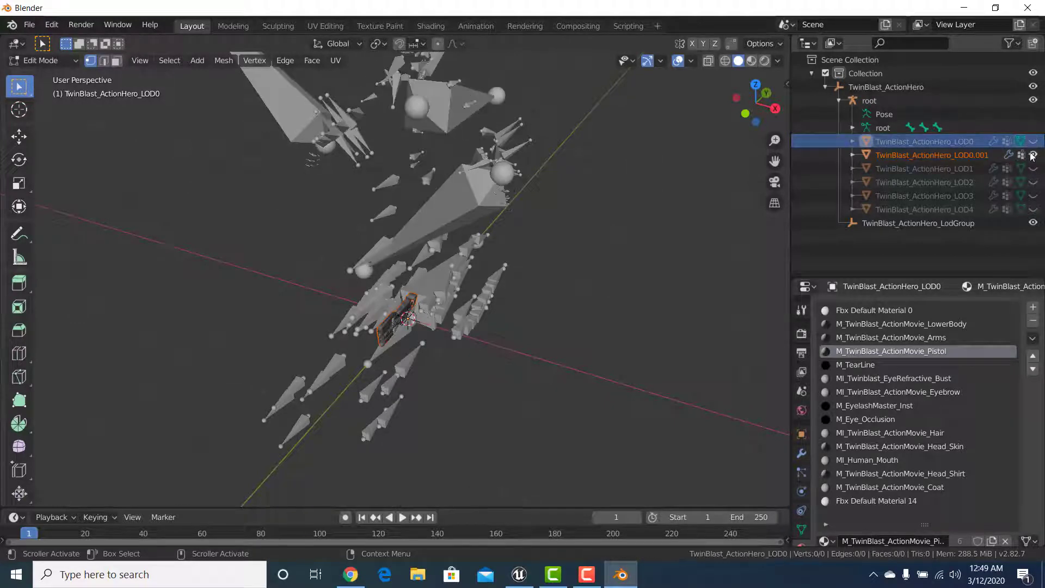
left_click(1033, 154)
left_click(1033, 155)
left_click(1033, 154)
left_click(1033, 154)
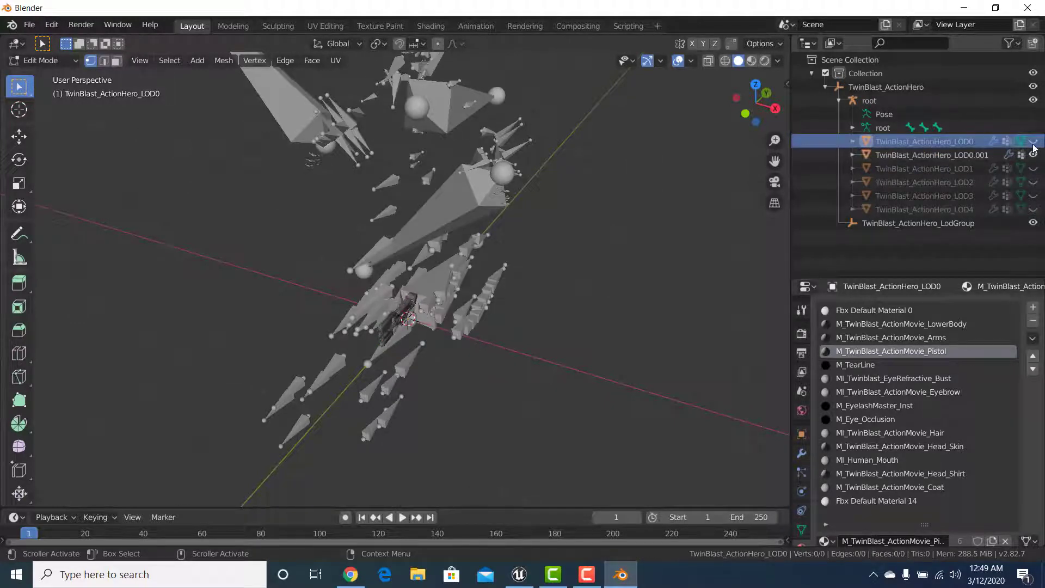
left_click(1033, 141)
left_click(1033, 141)
left_click(1033, 142)
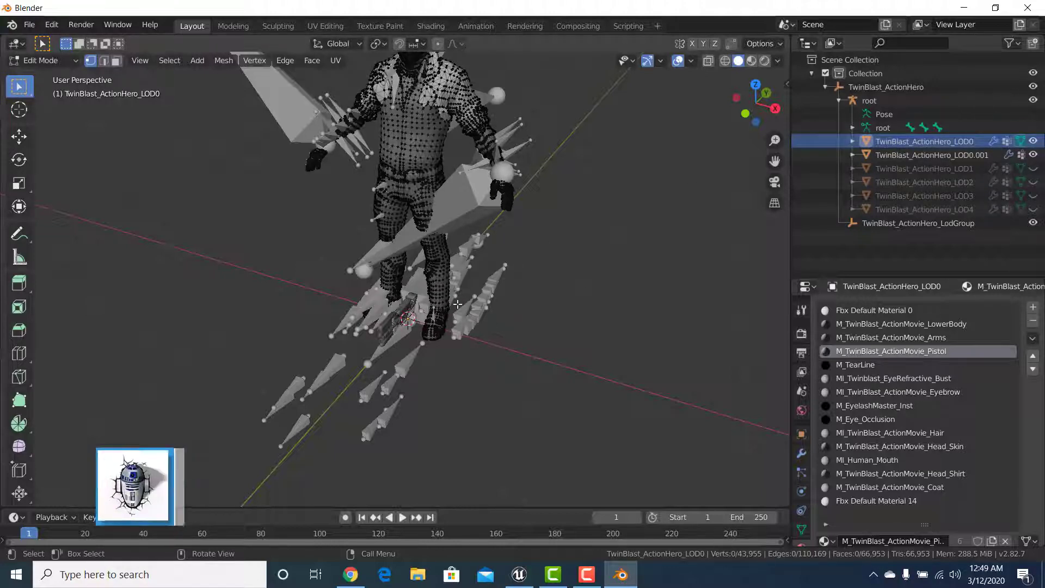
Step: Return the TwinBlast_ActionHero_LOD0 mesh from Edit Mode to Object Mode
left_click(75, 61)
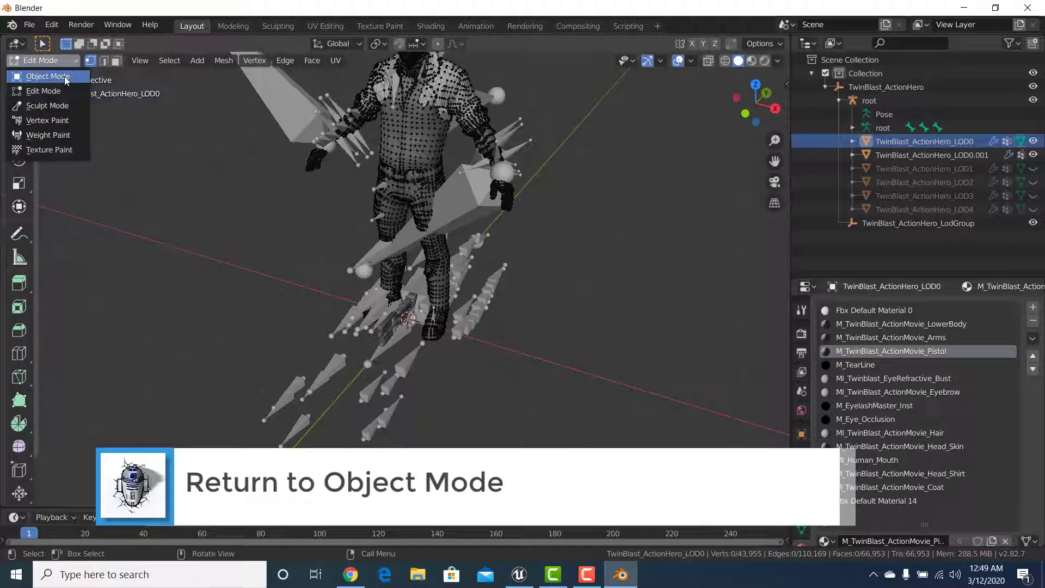
left_click(64, 76)
mouse_move(295, 306)
middle_mouse_down()
mouse_move(337, 296)
mouse_move(302, 298)
mouse_move(306, 309)
middle_mouse_up()
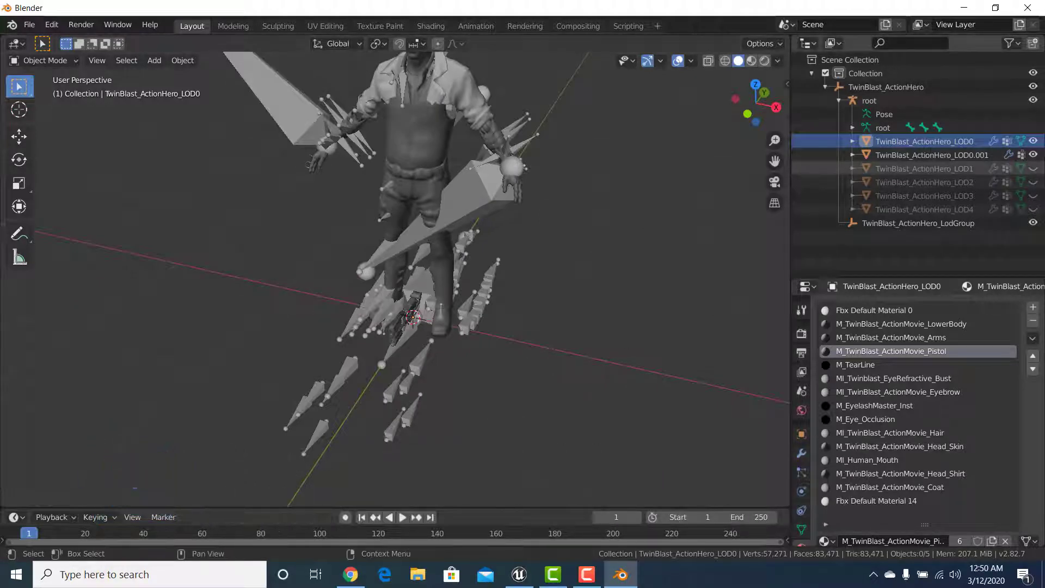
Step: Hide the separated pistol mesh TwinBlast_ActionHero_LOD0.001 and select the TwinBlast_ActionHero_LOD0 mesh together with the root armature
left_click(1033, 155)
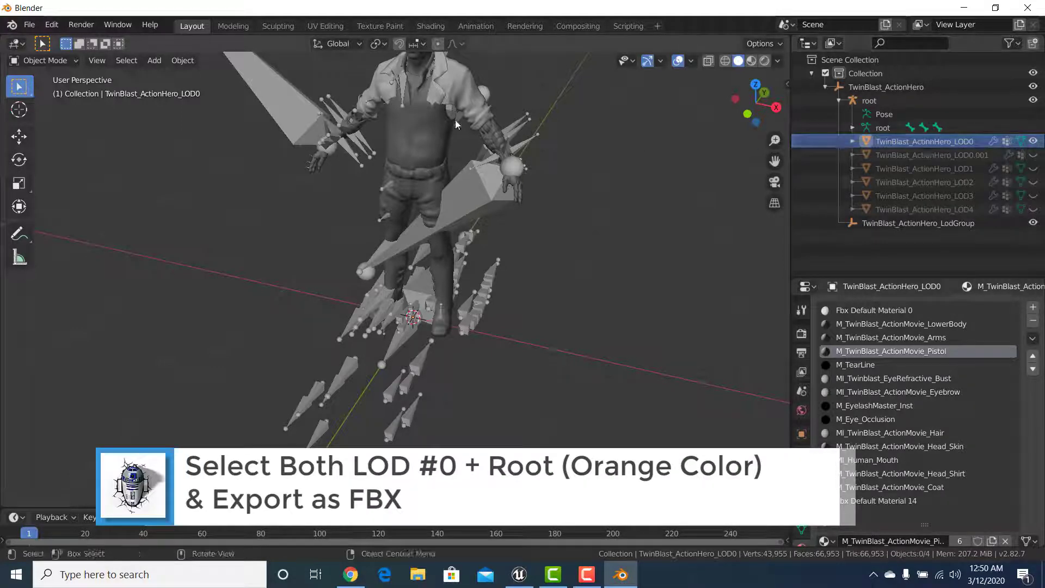
left_click(428, 116)
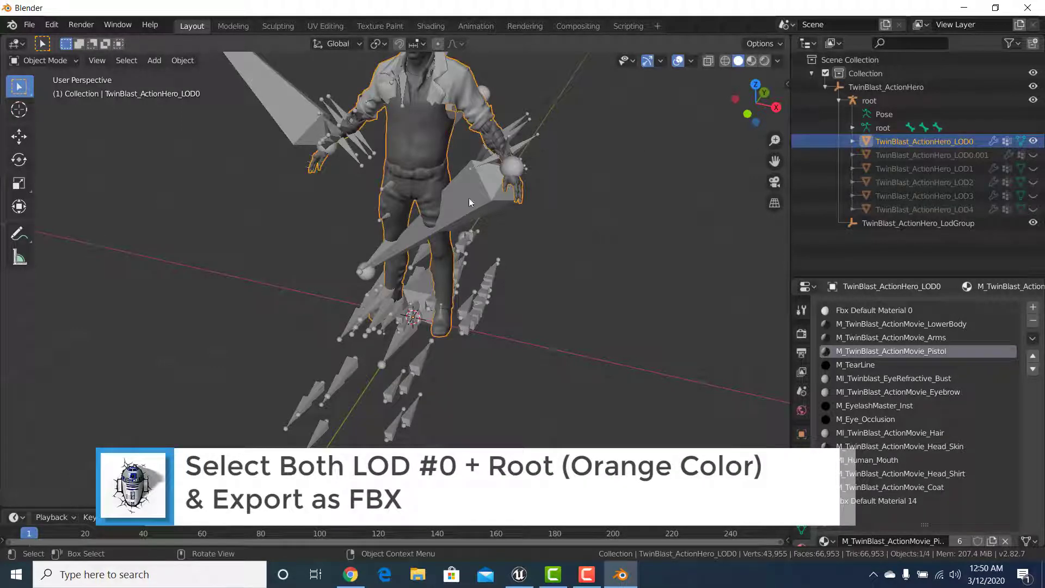
middle_click_drag(447, 185, 452, 164)
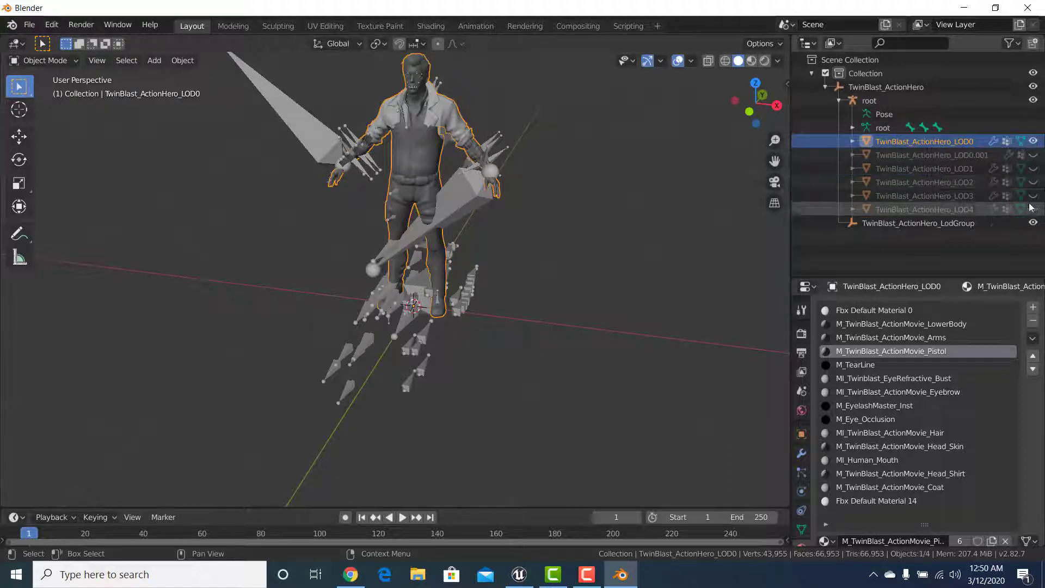
left_click(927, 167)
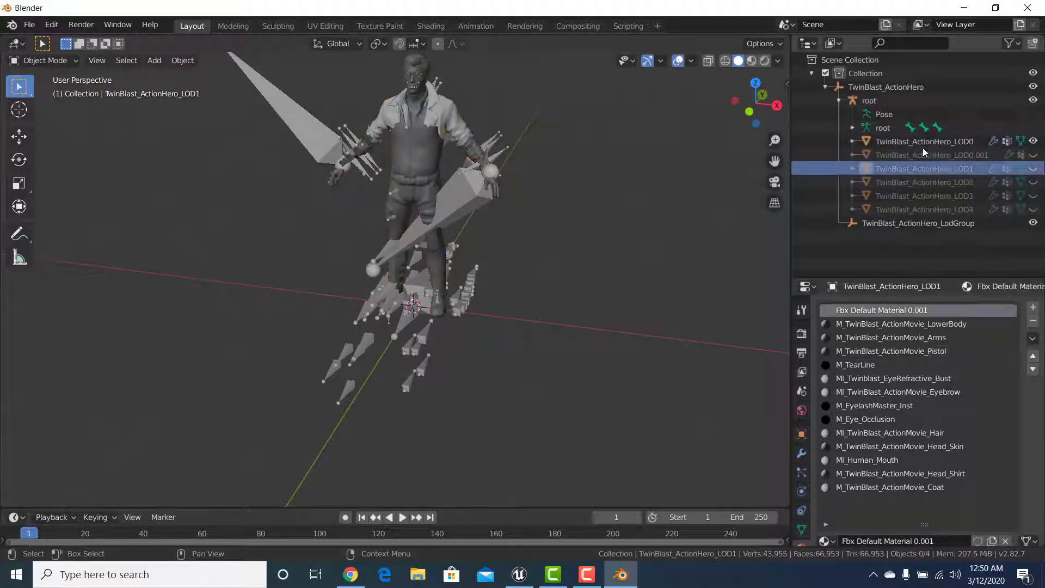
left_click(931, 143)
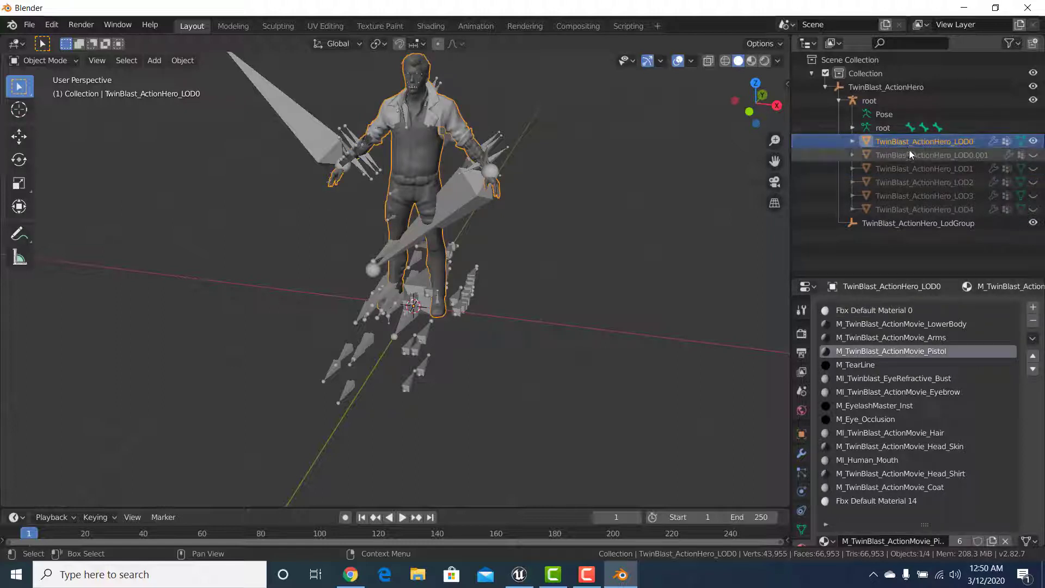
left_click(886, 101)
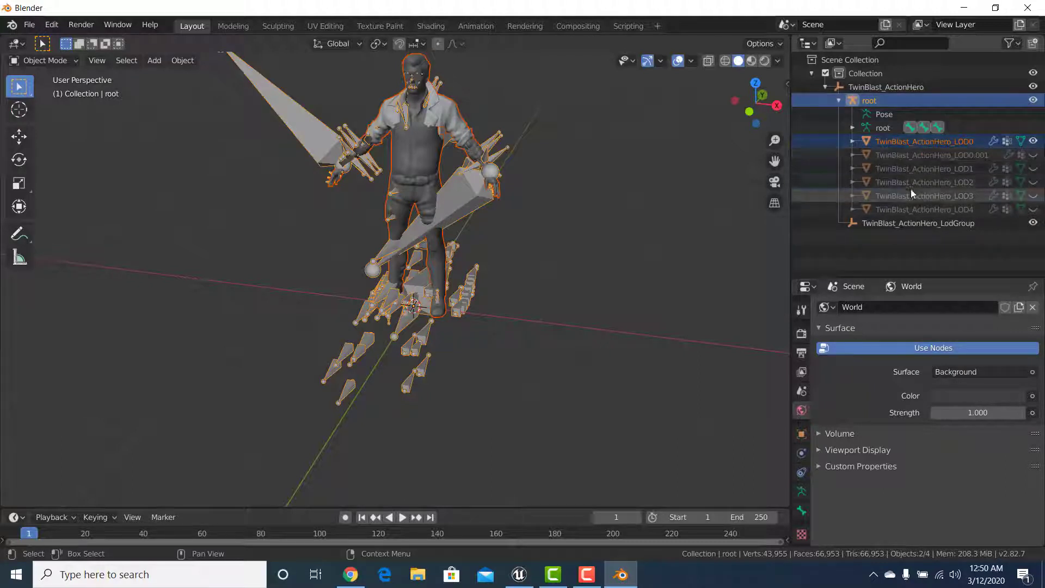
left_click(932, 143)
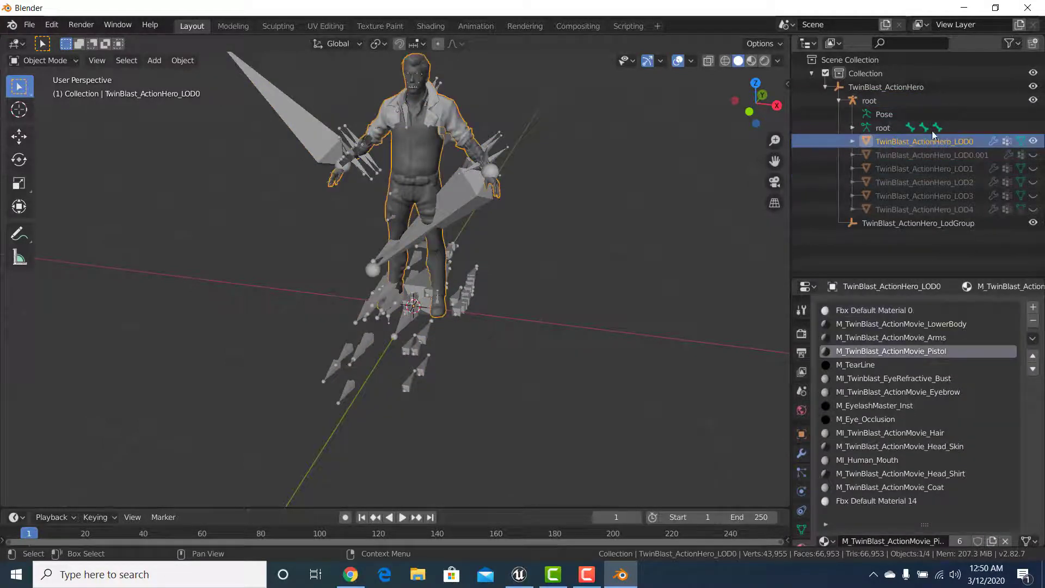
left_click(907, 102, "ctrl")
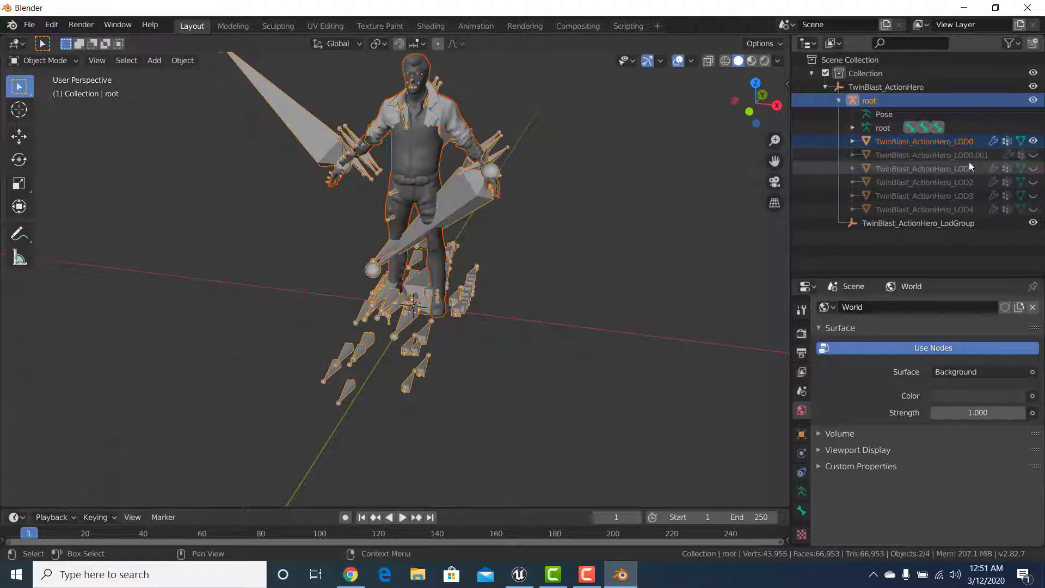
Step: Start an FBX export limited to selected objects, with only Armature and Mesh as object types
left_click(29, 26)
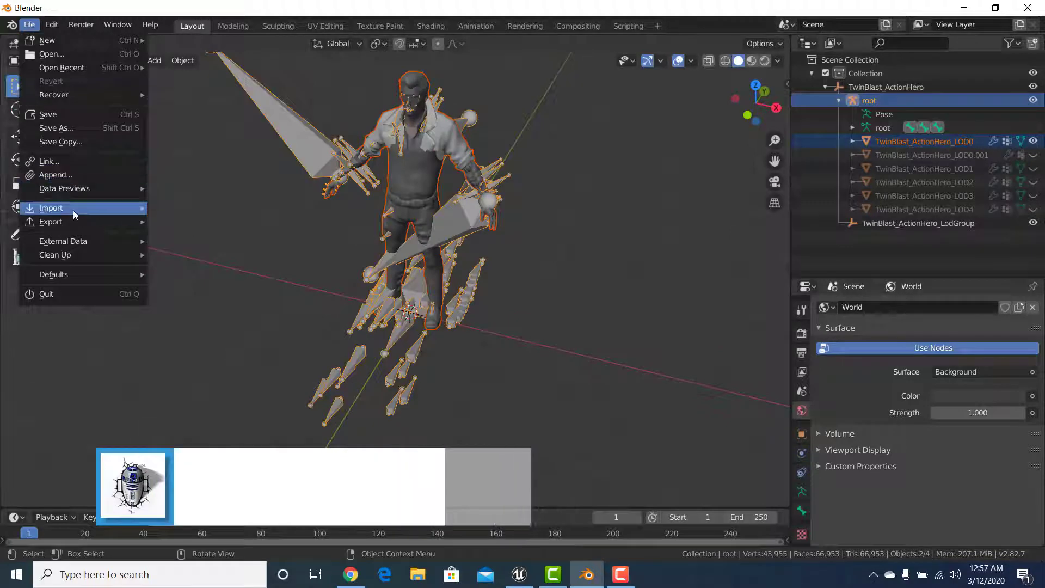
mouse_move(73, 219)
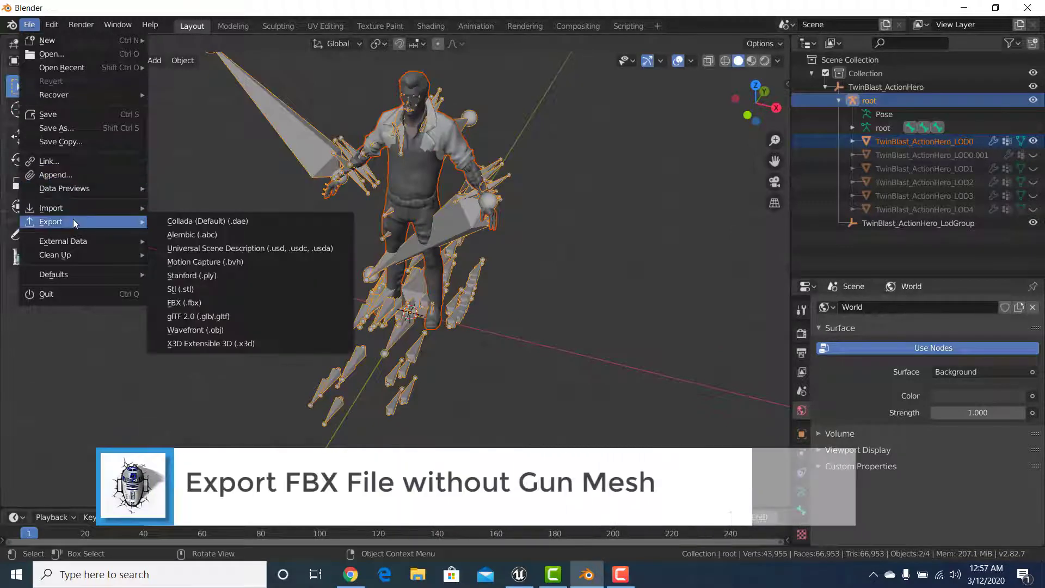
left_click(218, 308)
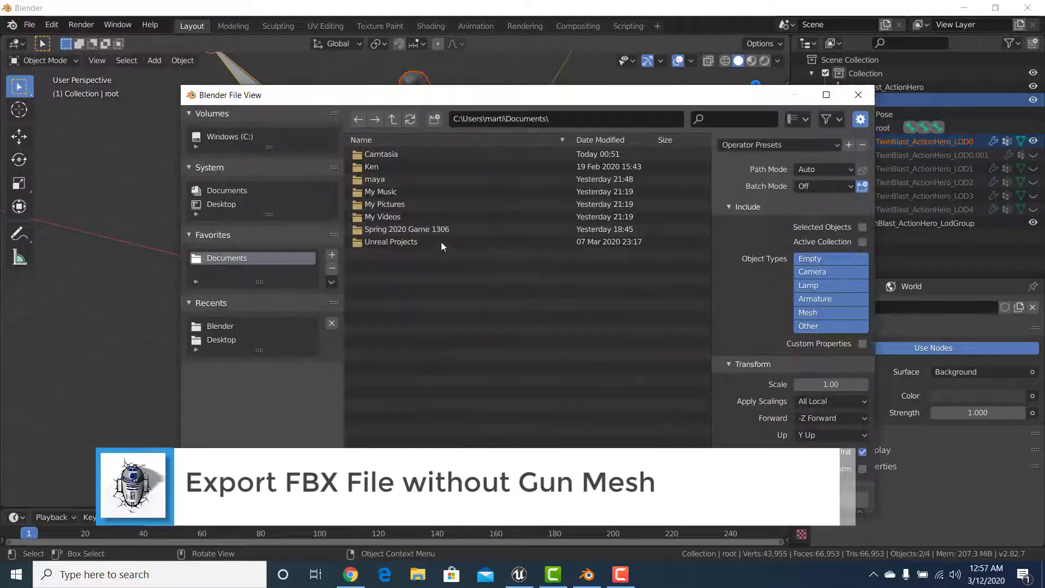
left_click(826, 95)
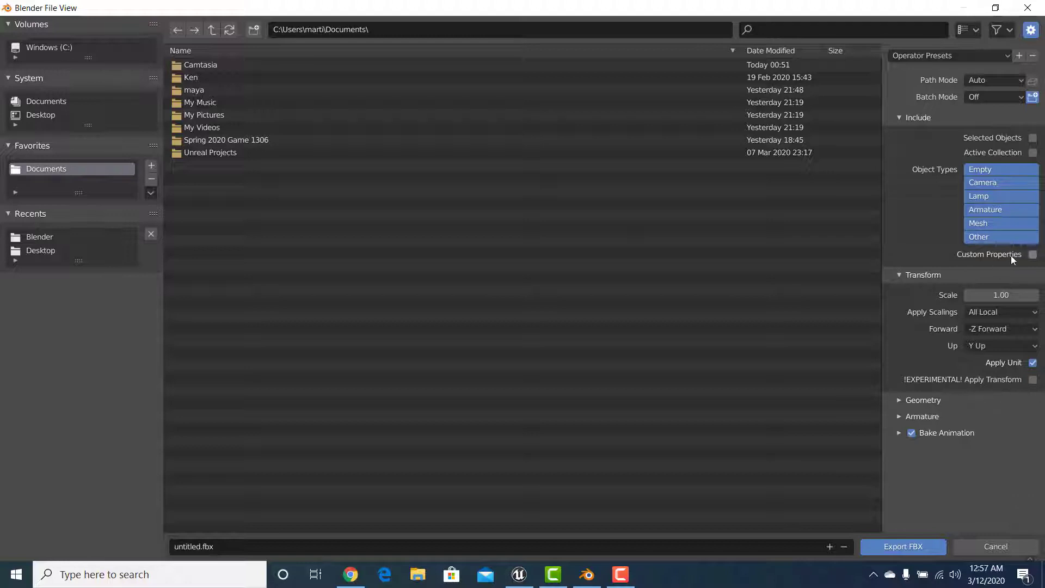
left_click(998, 208)
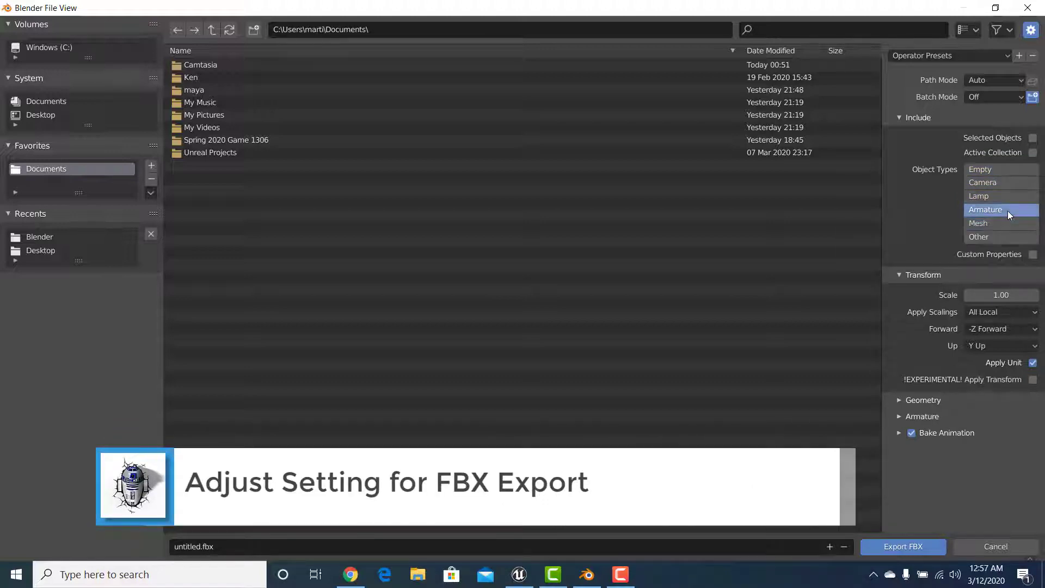
left_click(1008, 220, "shift")
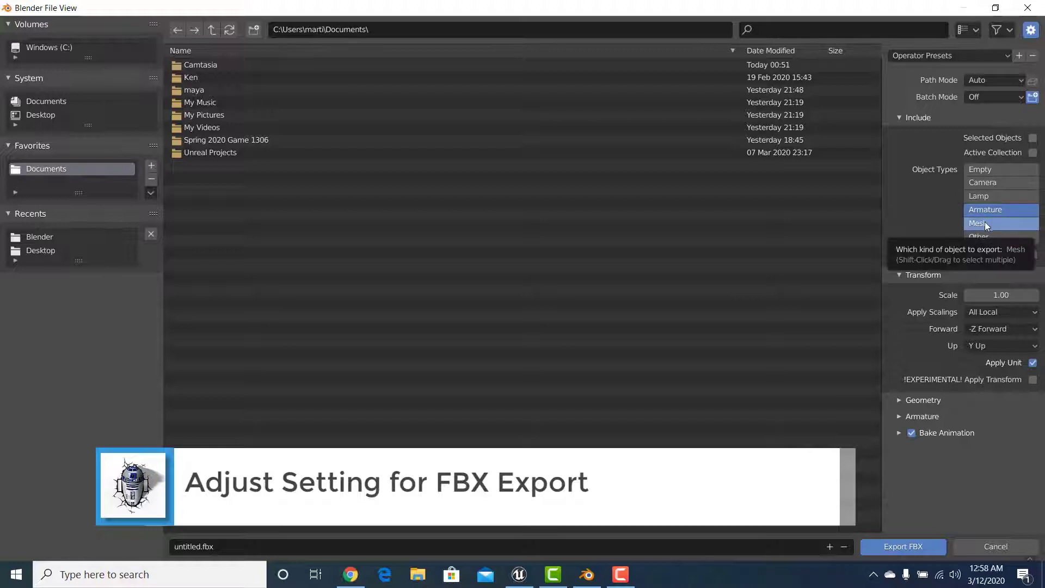
left_click(1033, 140)
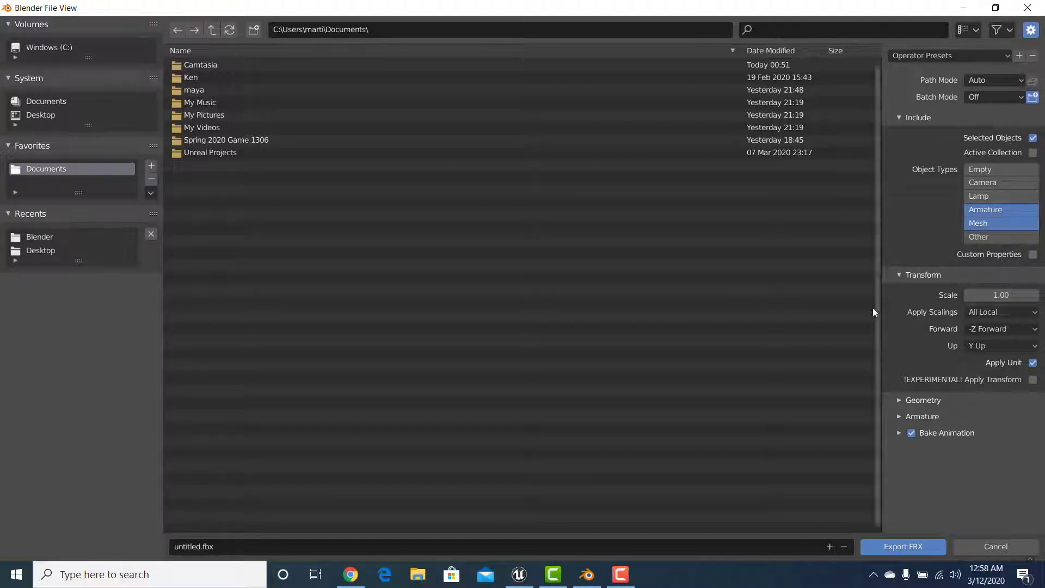
Step: Disable Apply Modifiers and Bake Animation in the FBX export settings
left_click(902, 117)
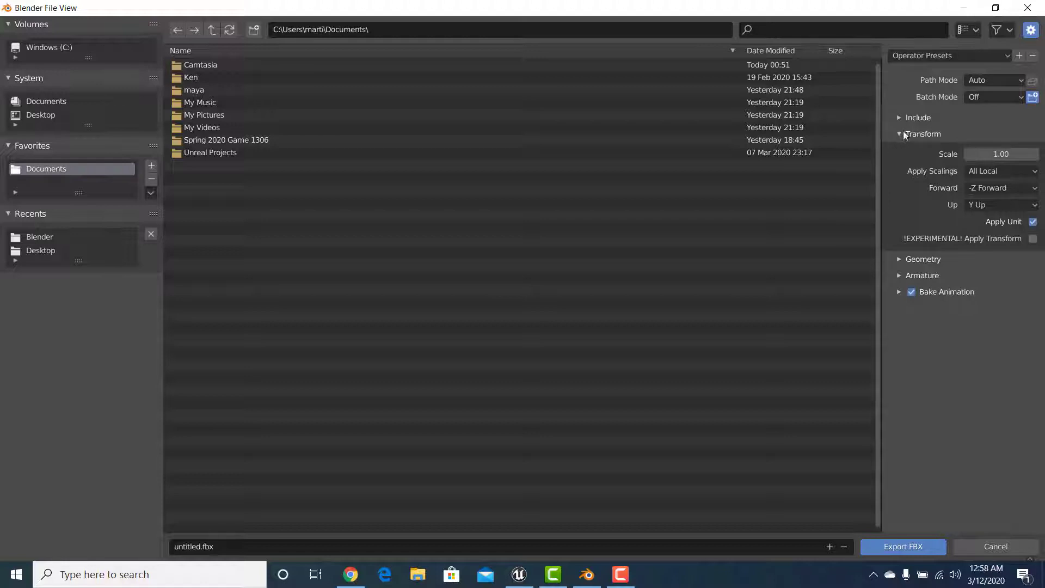
left_click(903, 133)
left_click(899, 150)
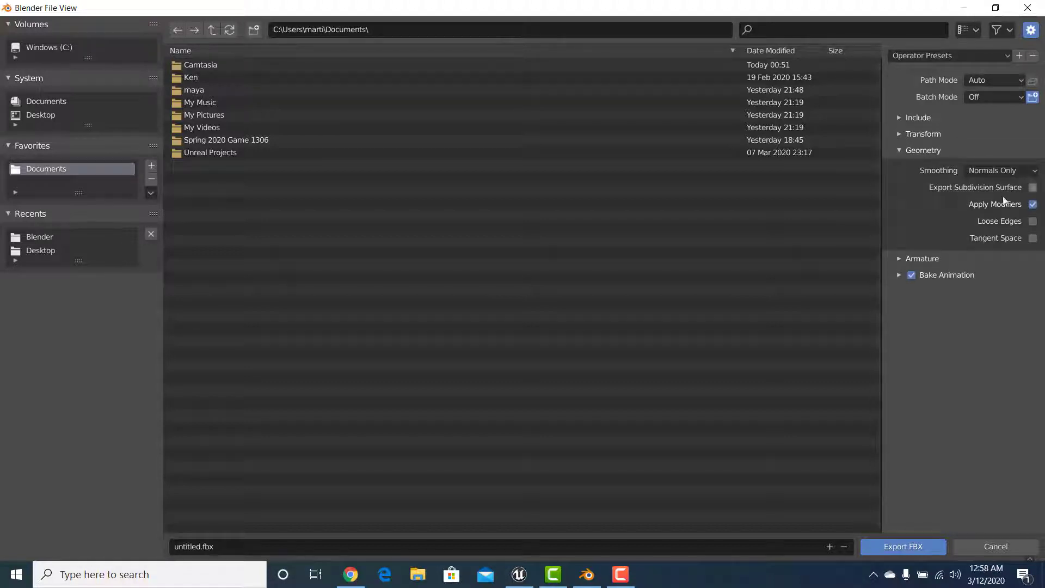
left_click(1032, 205)
left_click(902, 148)
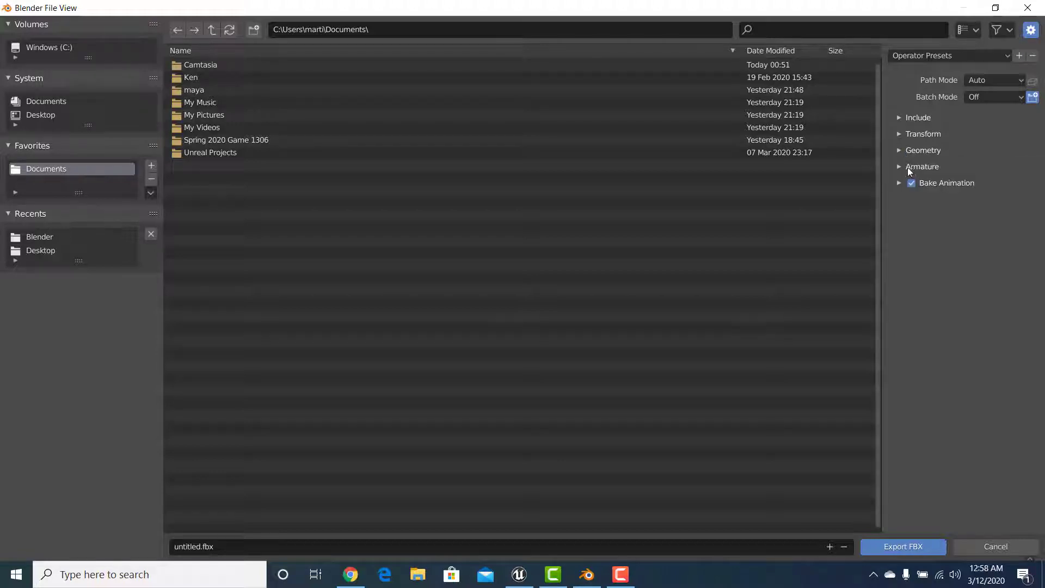
left_click(901, 168)
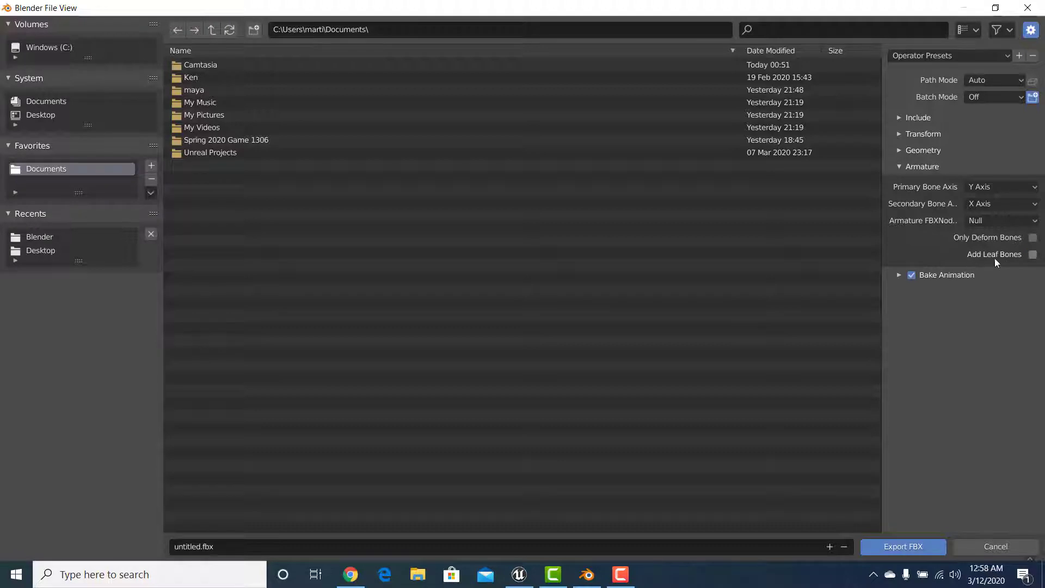
left_click(900, 169)
left_click(911, 184)
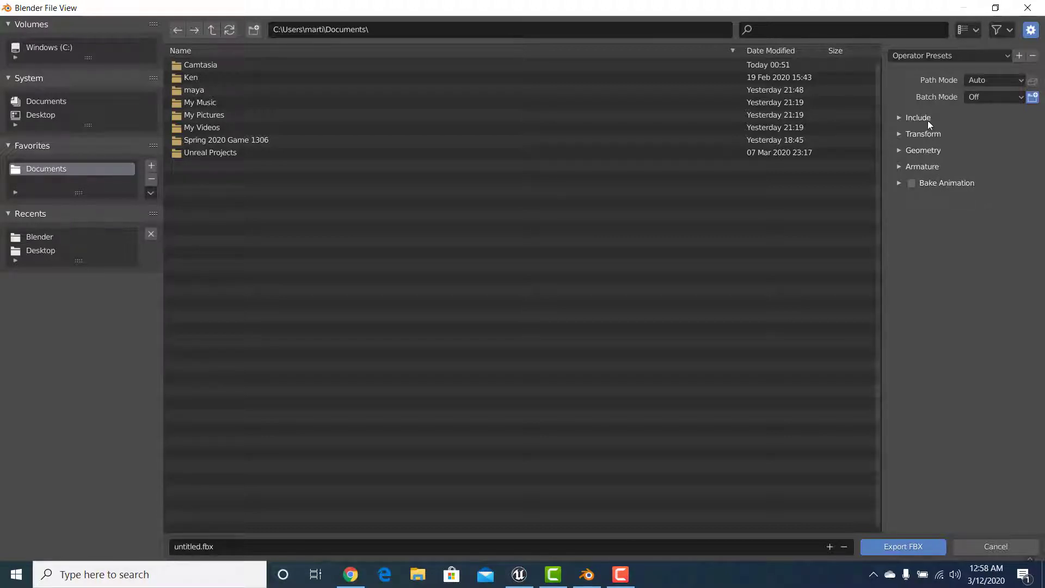
Step: Review the Include, Geometry and Armature options of the FBX export
left_click(899, 117)
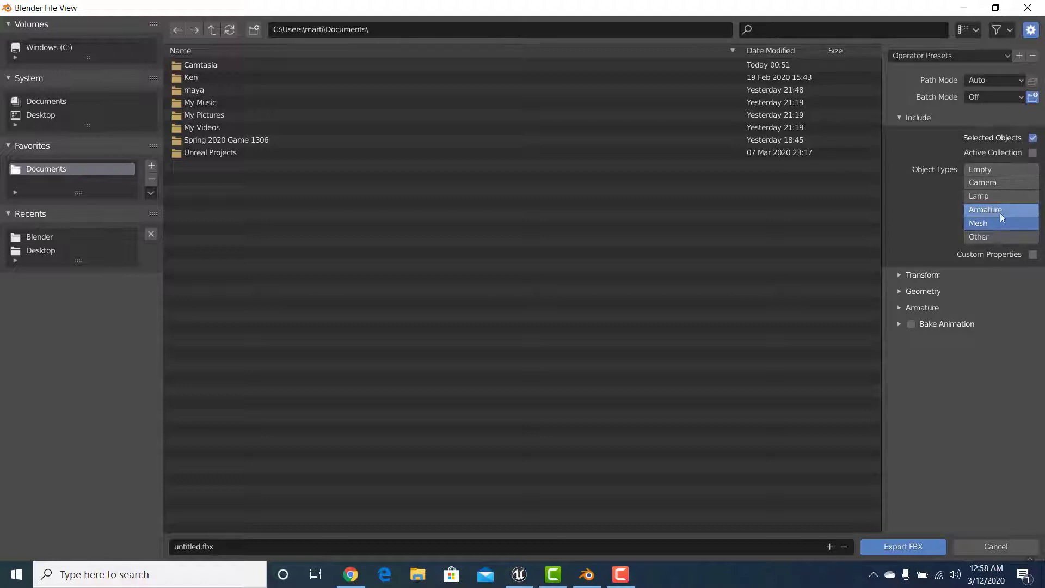
left_click(898, 117)
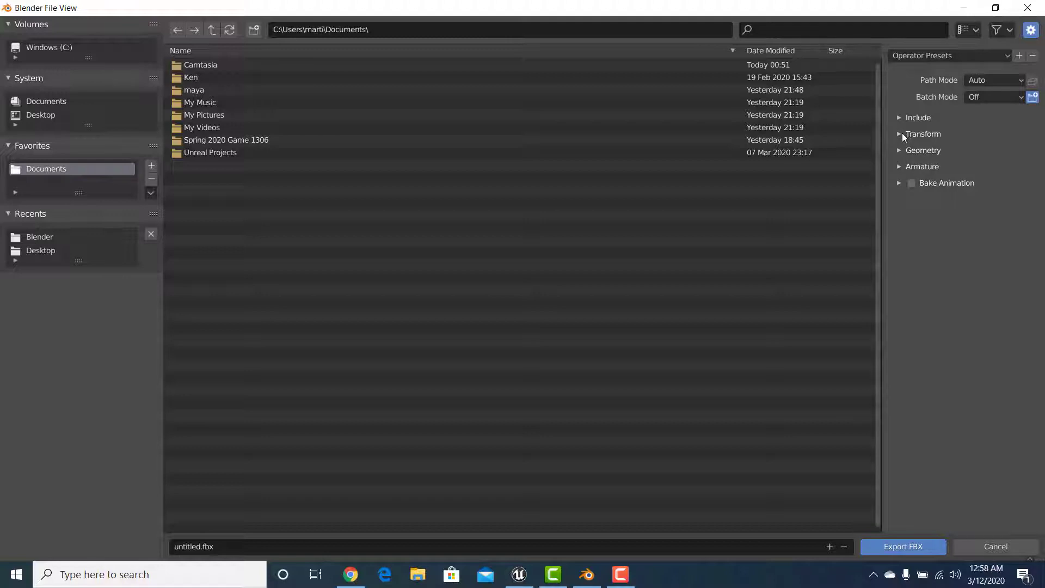
left_click(897, 151)
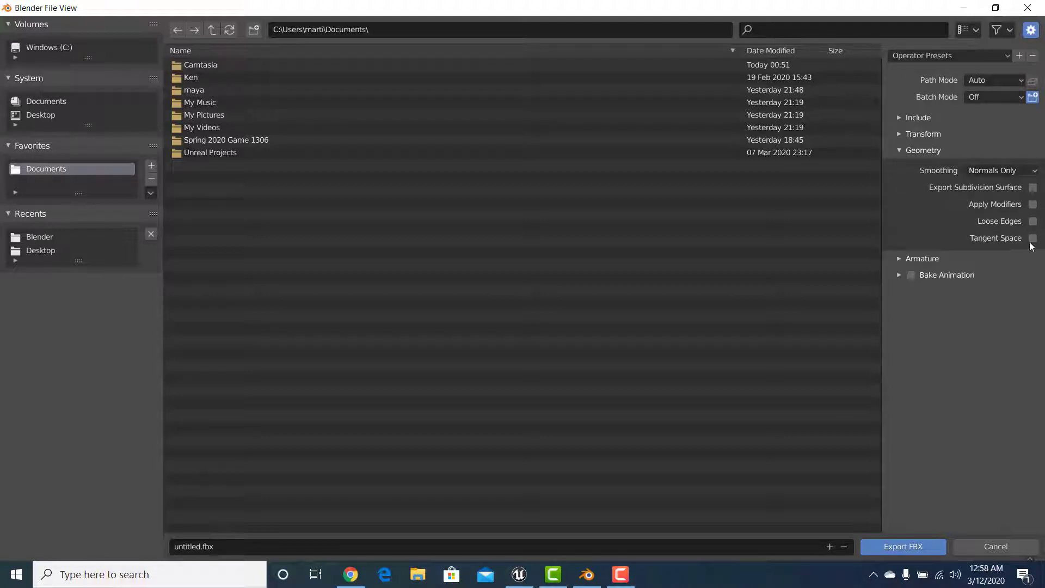
left_click(899, 150)
left_click(899, 169)
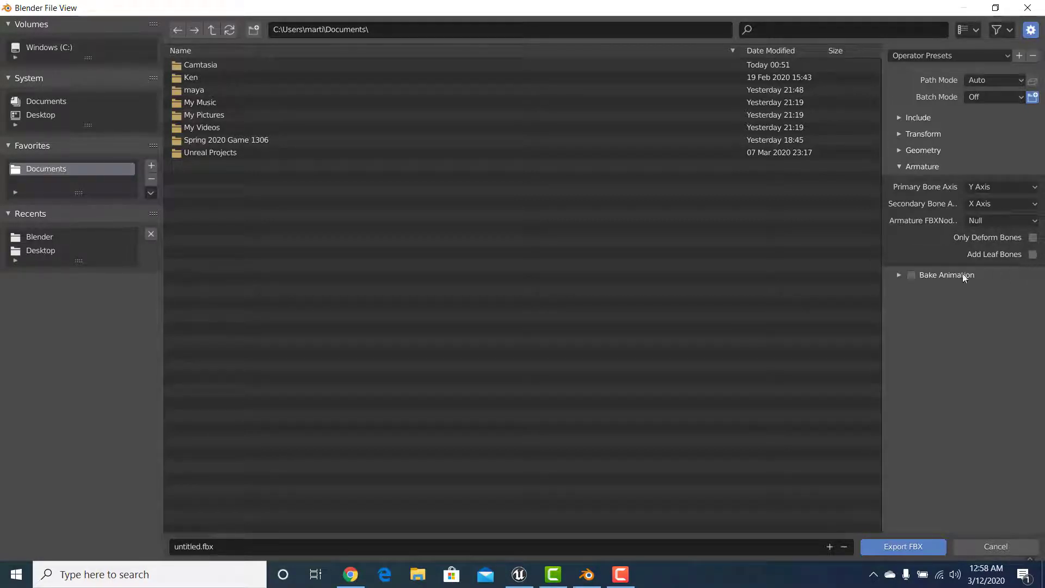
left_click(899, 166)
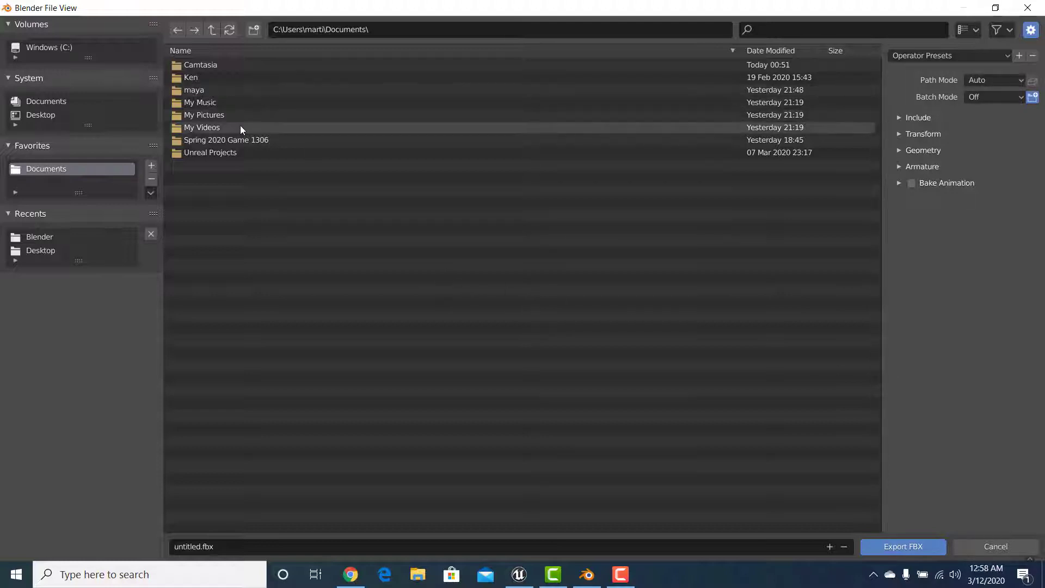
Step: Set the export location to the Blender folder inside ParagonTwinblast in the class project's Content folder under Spring 2020 Game 1306
double_click(244, 139)
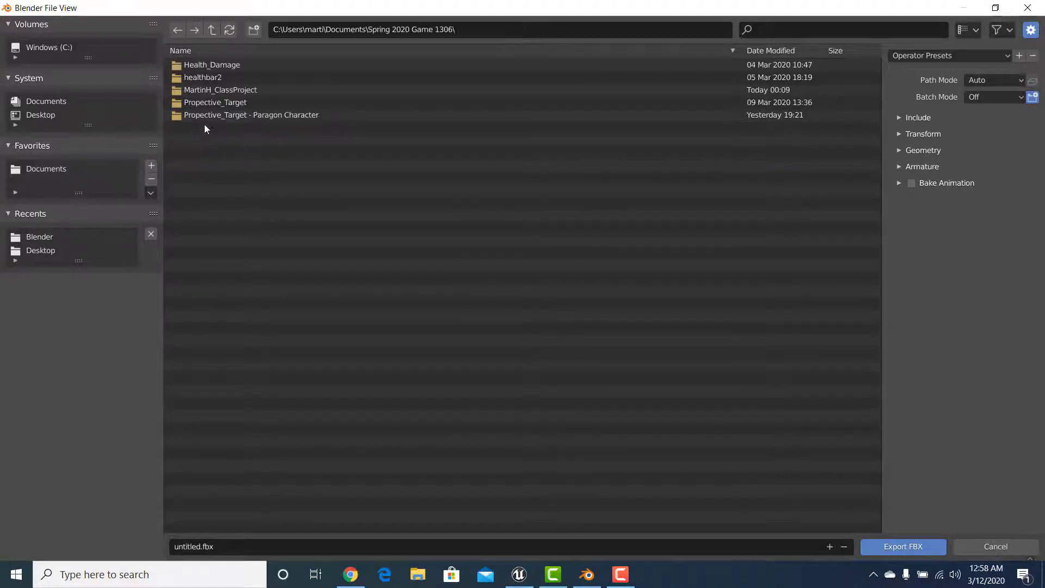
double_click(227, 90)
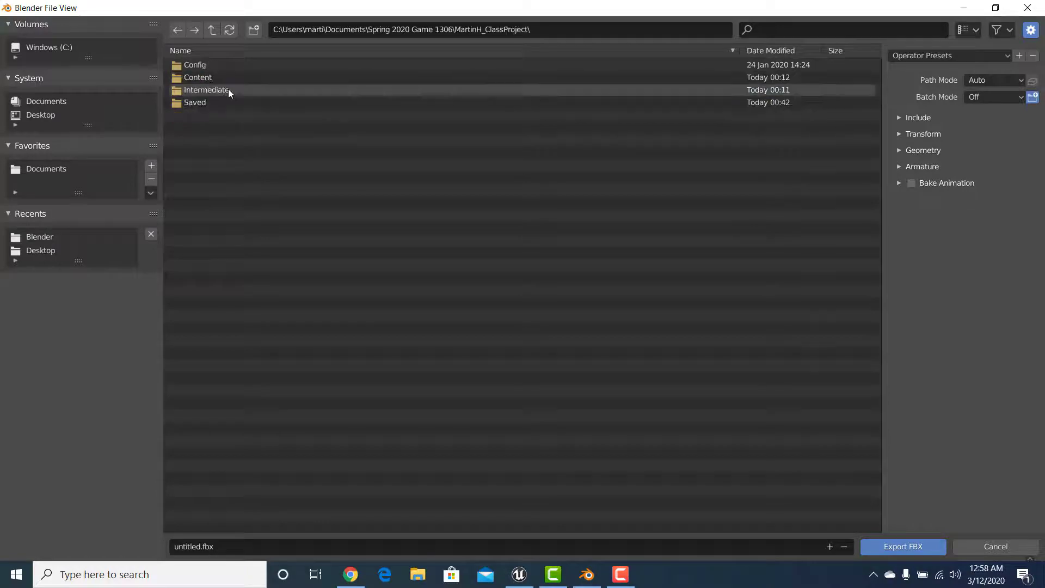
double_click(202, 78)
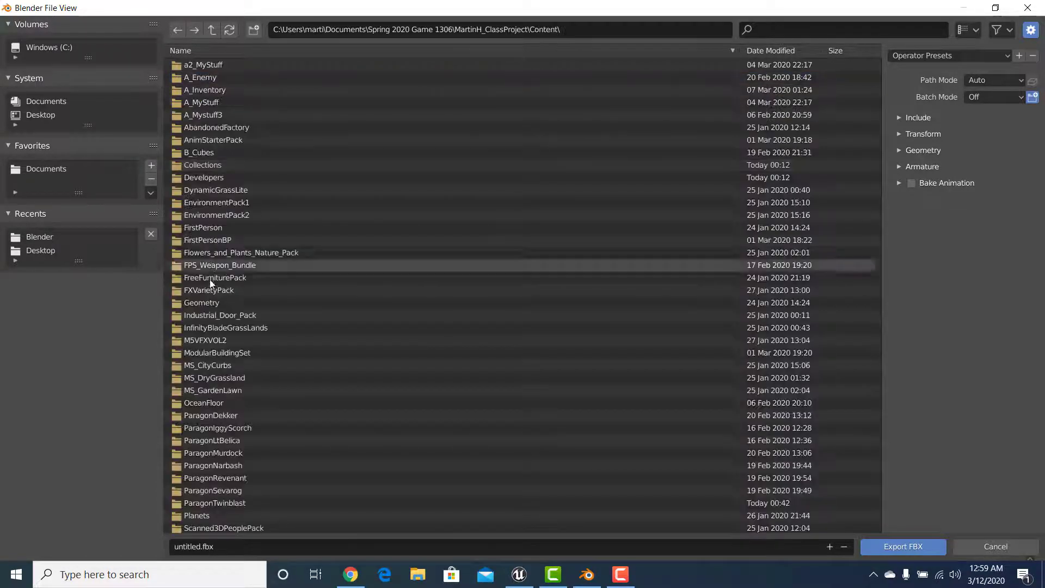
scroll(220, 483, "down", 3)
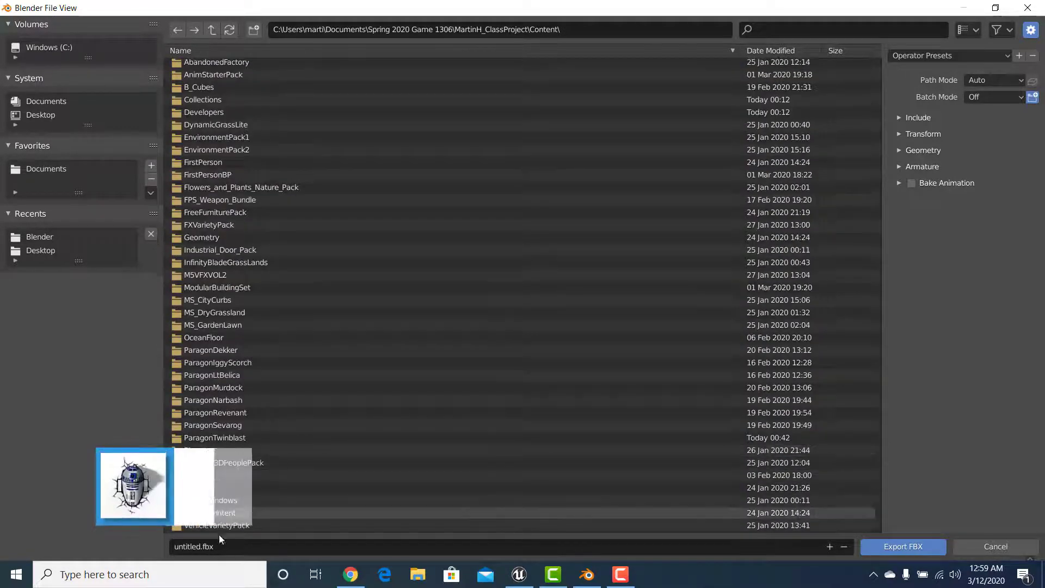
double_click(218, 439)
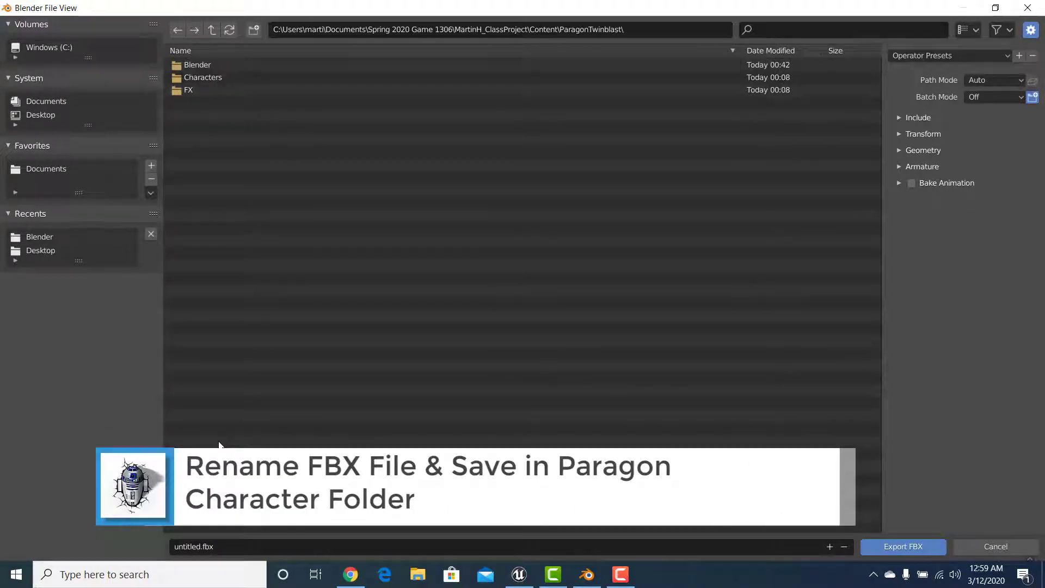
double_click(206, 65)
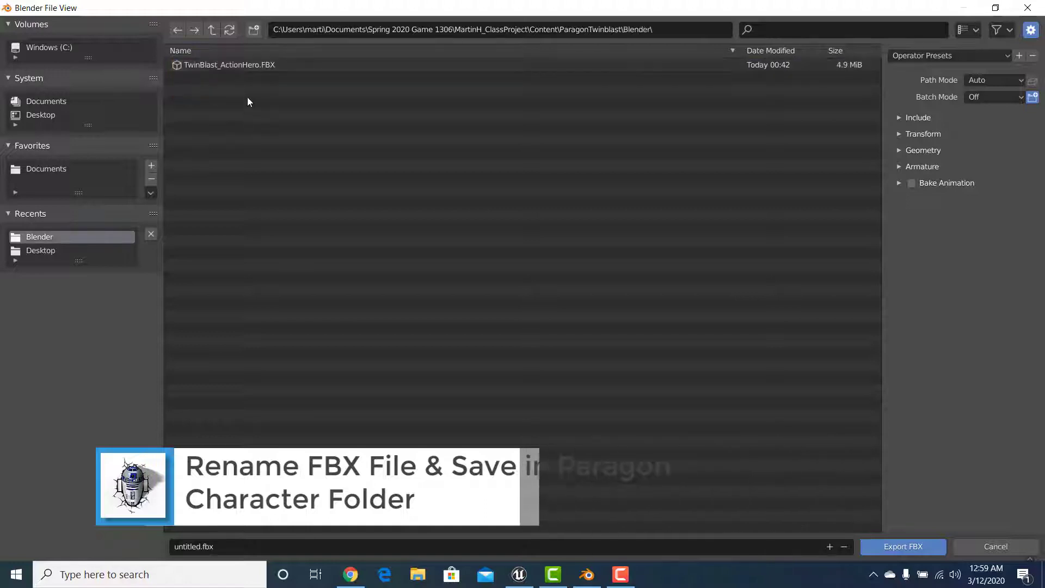
Step: Name the file TwinBlast_NoWeapon.fbx and export it
left_click(243, 548)
key("Home")
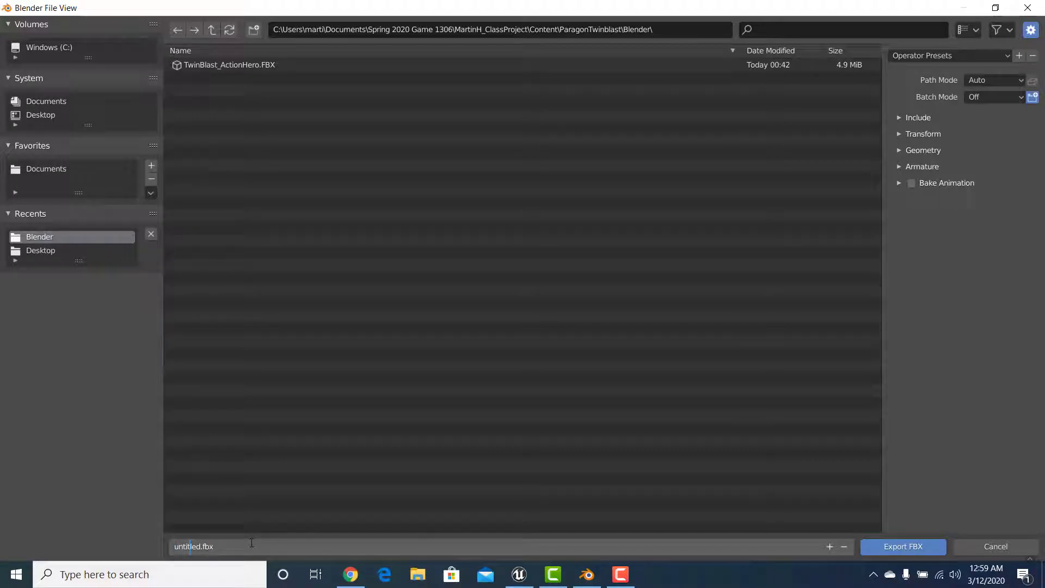
key("Delete")
key("Delete")
key("Delete")
key("Delete")
key("BackSpace")
key("BackSpace")
key("BackSpace")
key("BackSpace")
type("TwinBlsas")
key("BackSpace")
type("ast_NoWeapon")
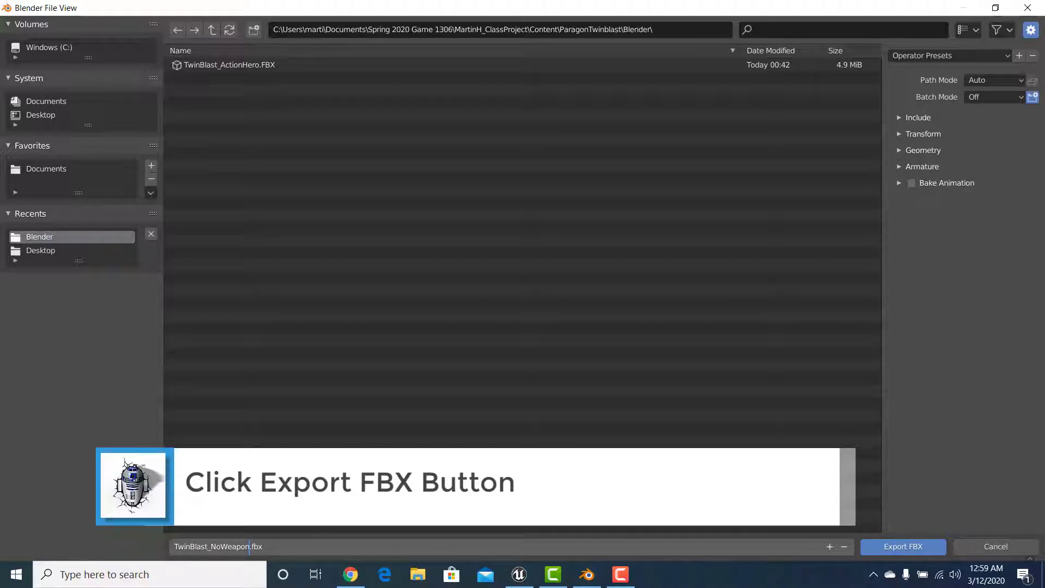
left_click(906, 550)
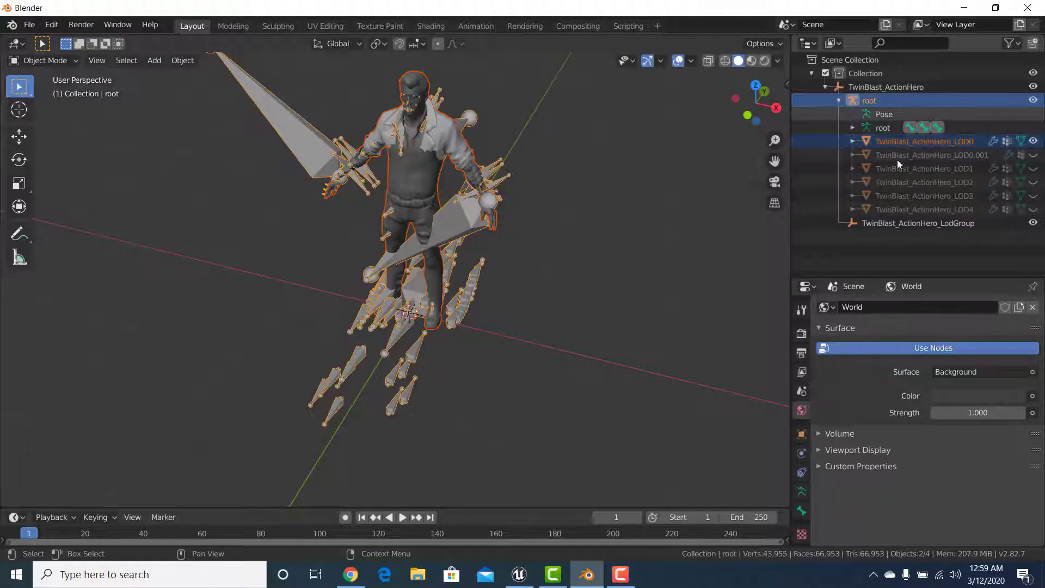
Step: Show the separated pistol mesh TwinBlast_ActionHero_LOD0.001, hide TwinBlast_ActionHero_LOD0, and select only the pistol mesh
left_click(928, 155)
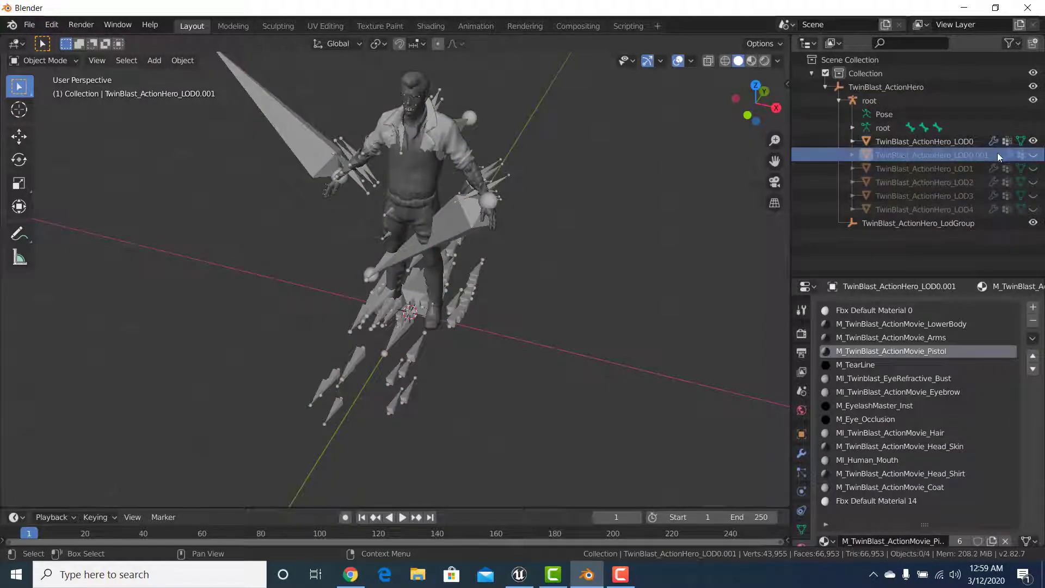
left_click(1033, 155)
left_click(1033, 142)
left_click(927, 154)
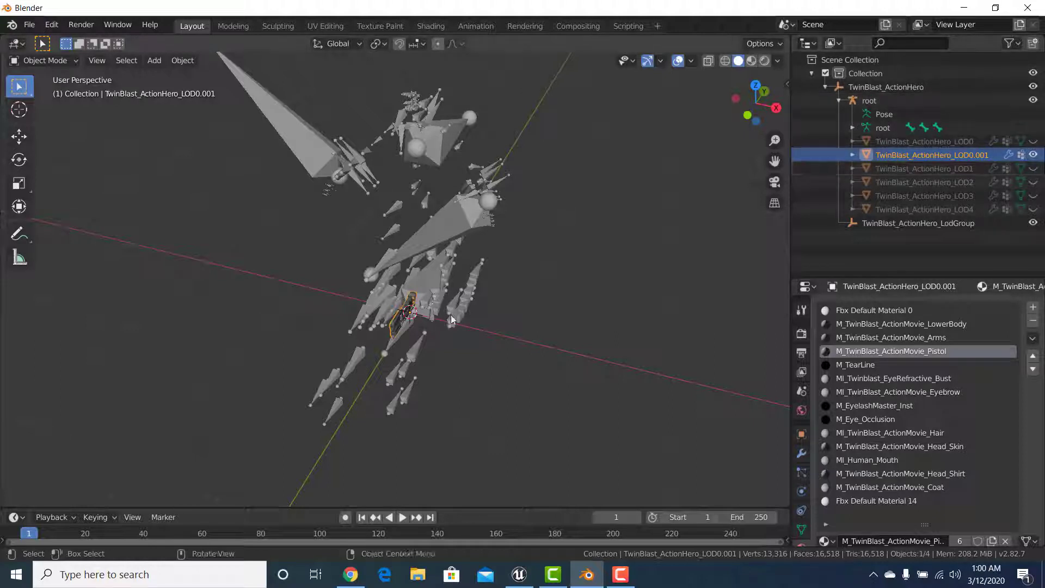
Step: Start an FBX export of the selected pistol mesh and maximize the export file view
left_click(30, 24)
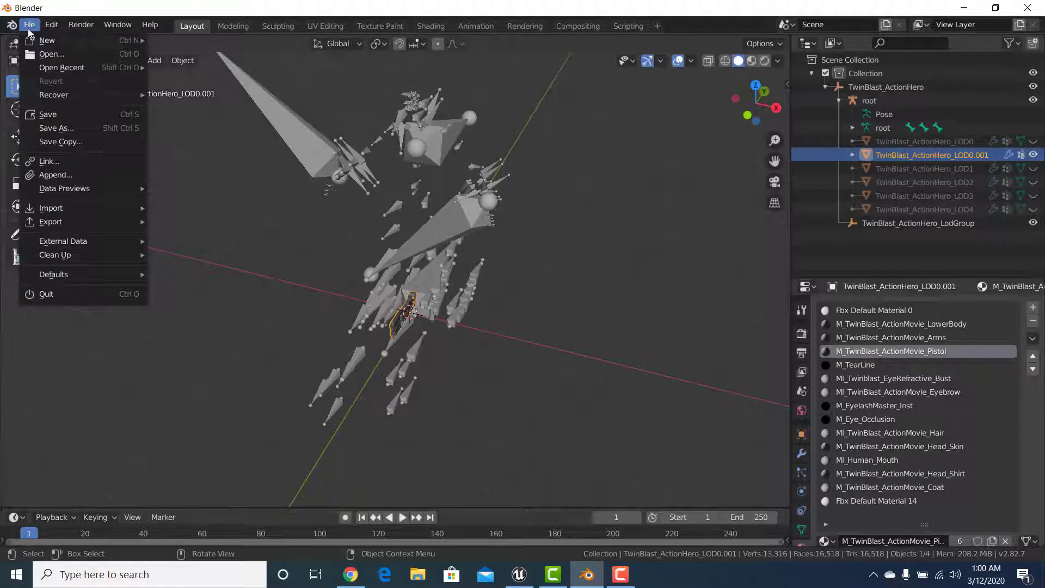
mouse_move(64, 228)
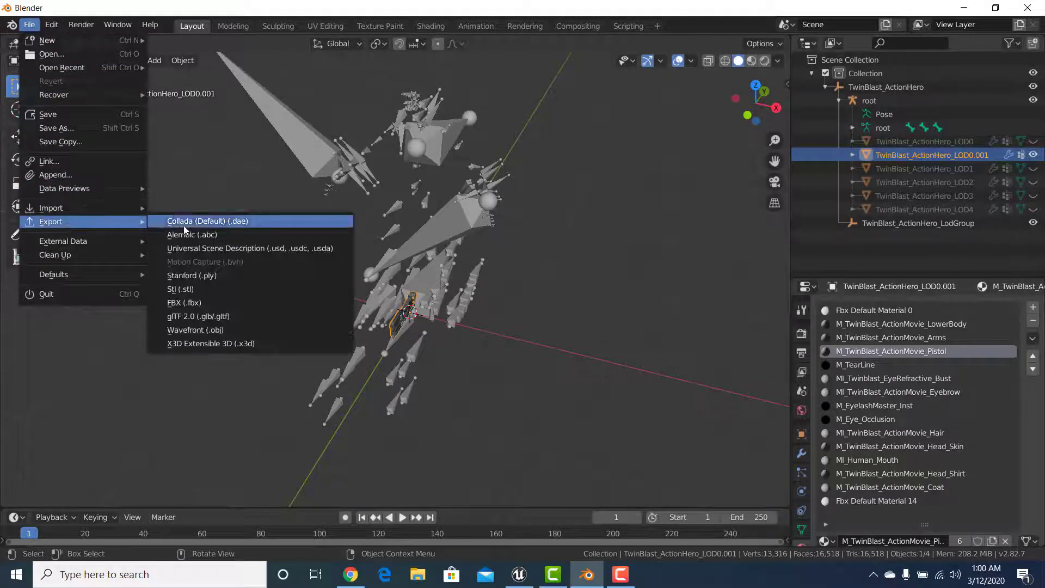
left_click(198, 302)
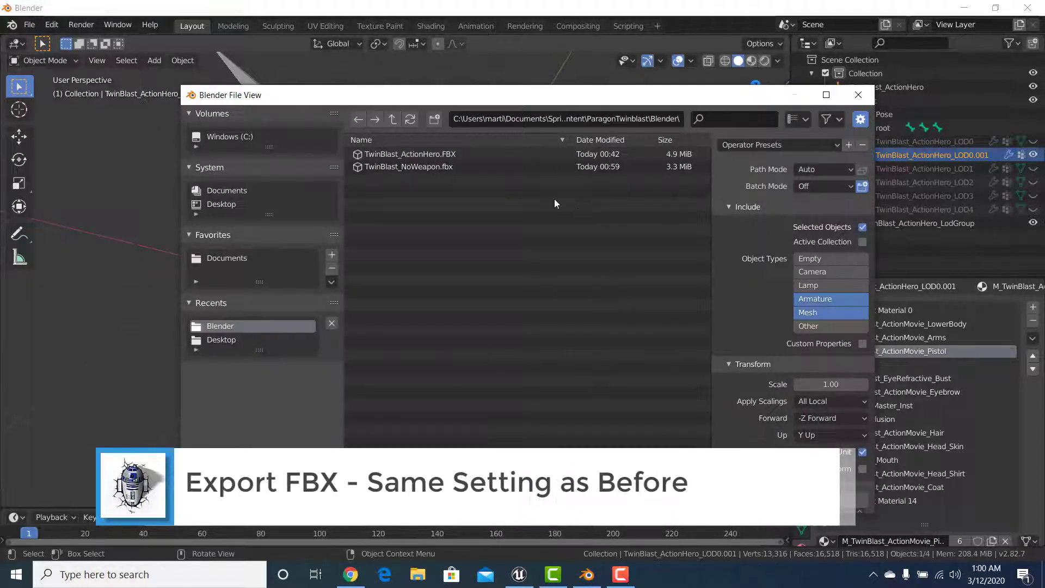
left_click(825, 94)
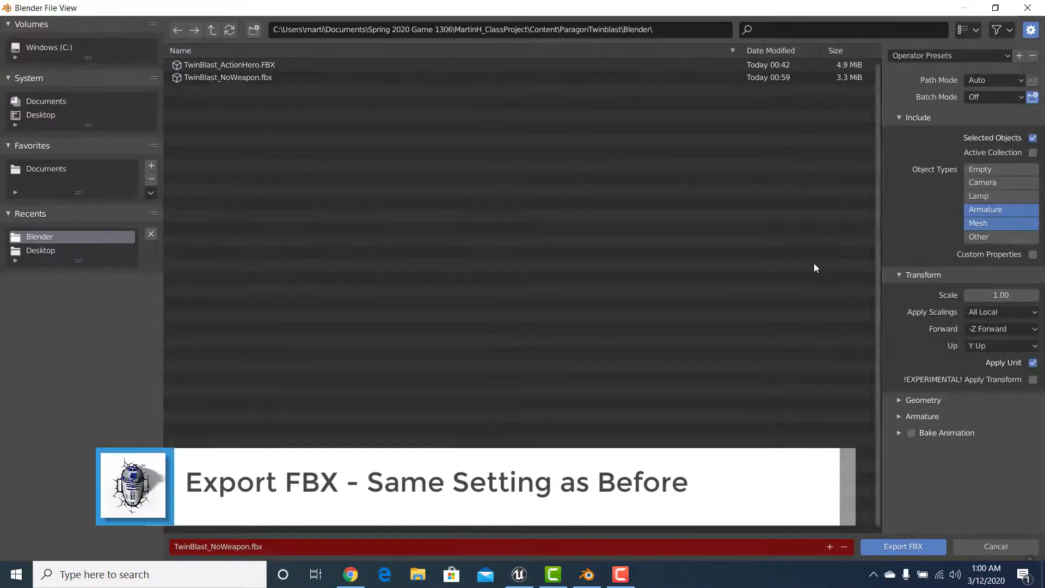
Step: Check the Geometry and Armature options of the pistol's FBX export against the earlier character export
left_click(898, 117)
left_click(897, 133)
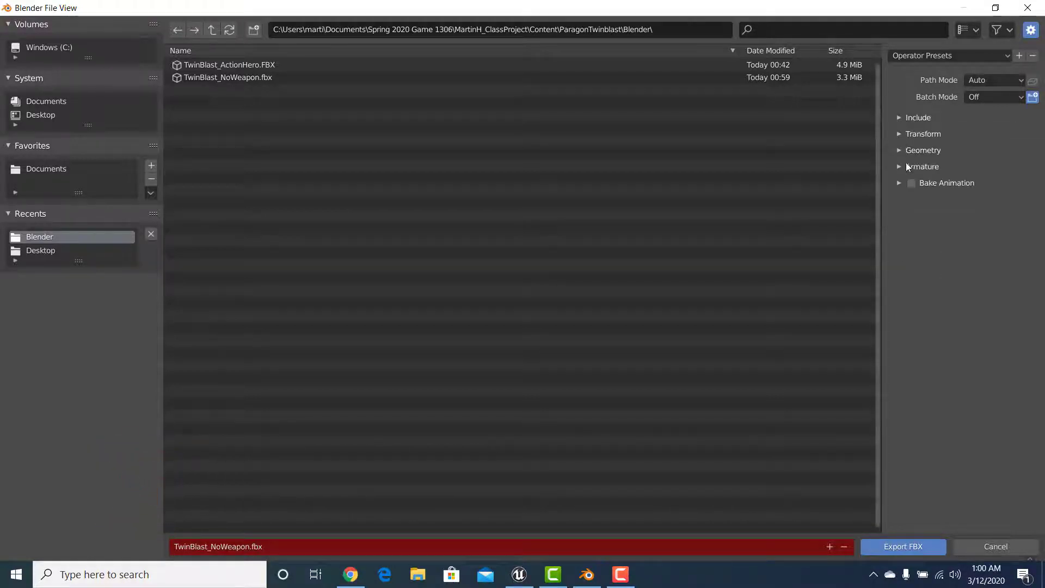
left_click(897, 148)
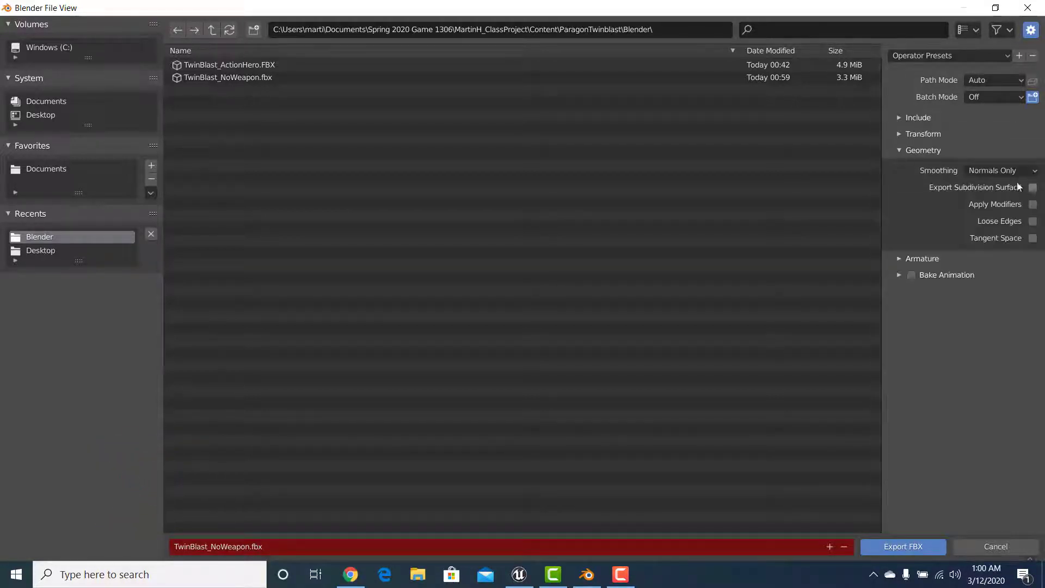
left_click(900, 151)
left_click(897, 166)
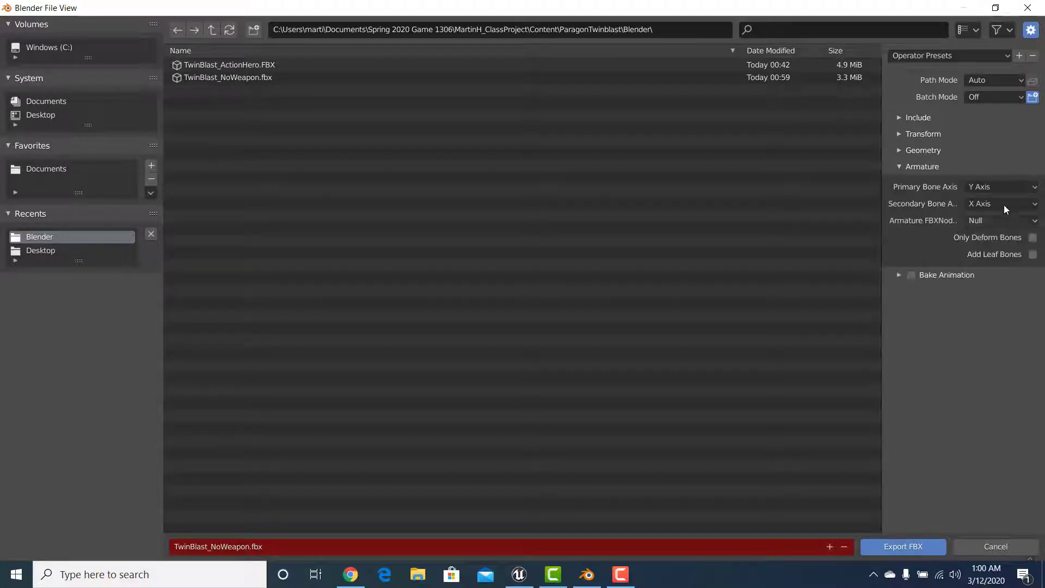
left_click(899, 165)
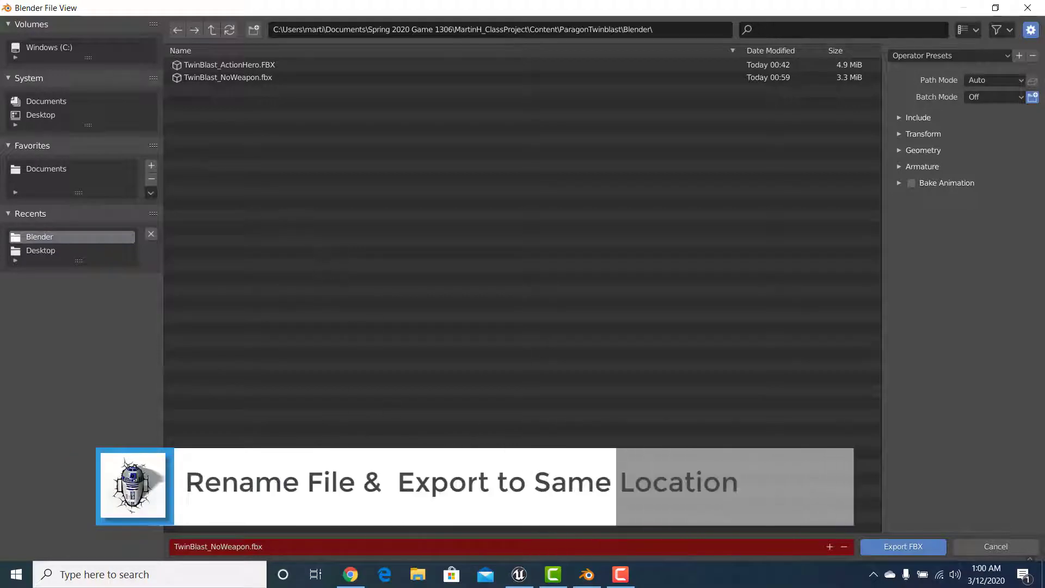
Step: Name the file TwinBlast_Gun.fbx and export it to the same Blender folder
left_click(282, 546)
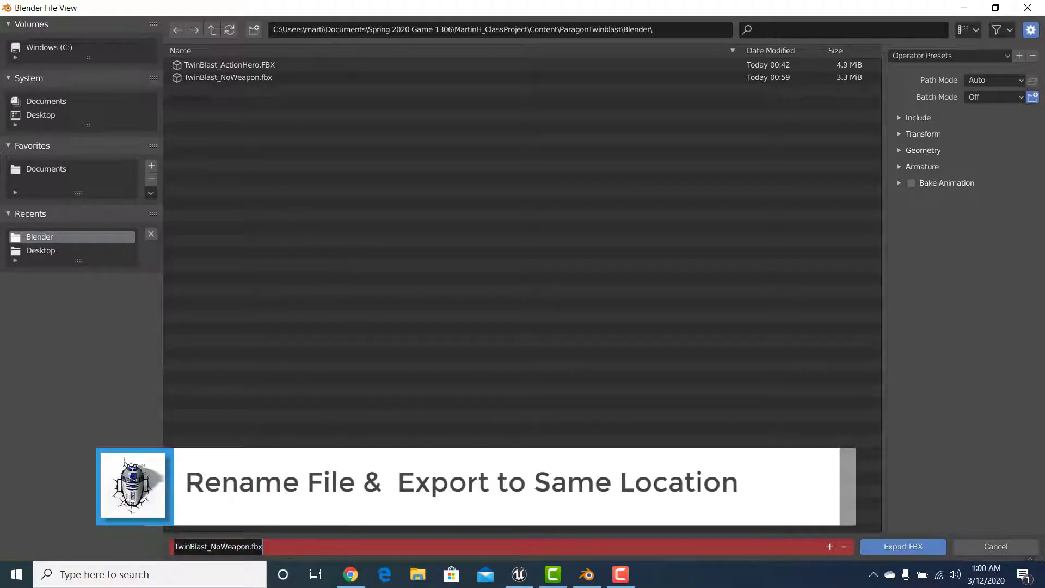
key("Right")
key("Left")
key("Left")
key("Left")
key("Left")
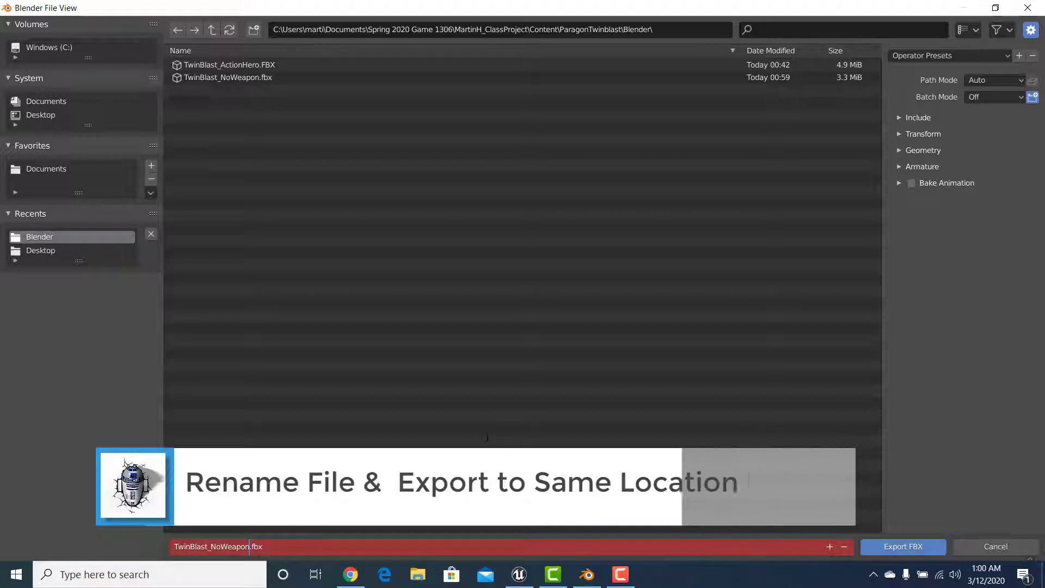
key("BackSpace")
key("BackSpace")
key("BackSpace")
key("BackSpace")
key("BackSpace")
key("BackSpace")
key("BackSpace")
key("BackSpace")
key("BackSpace")
key("BackSpace")
key("BackSpace")
key("BackSpace")
key("BackSpace")
key("BackSpace")
key("BackSpace")
key("BackSpace")
key("BackSpace")
key("BackSpace")
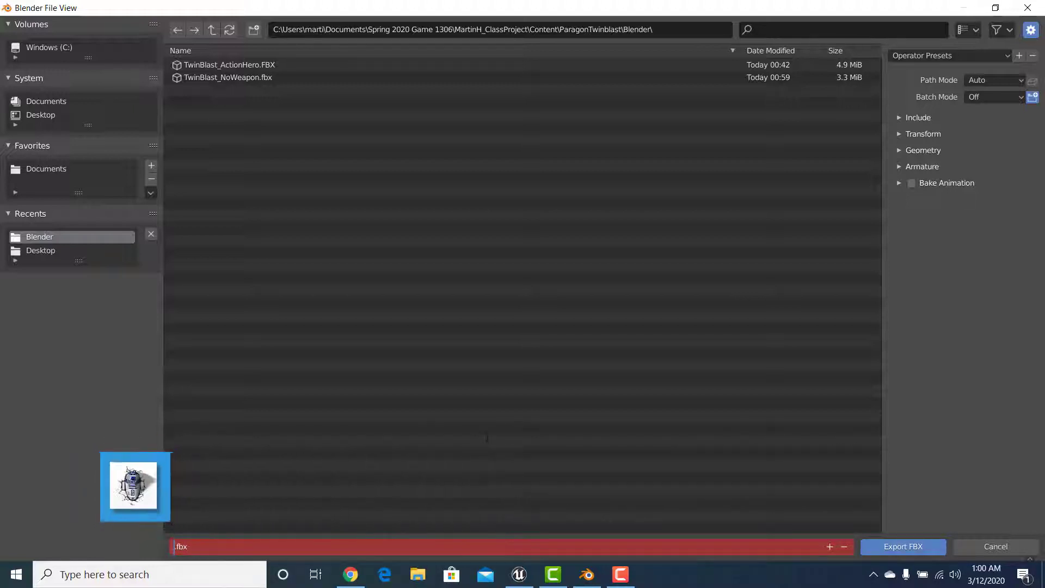
type("Twin")
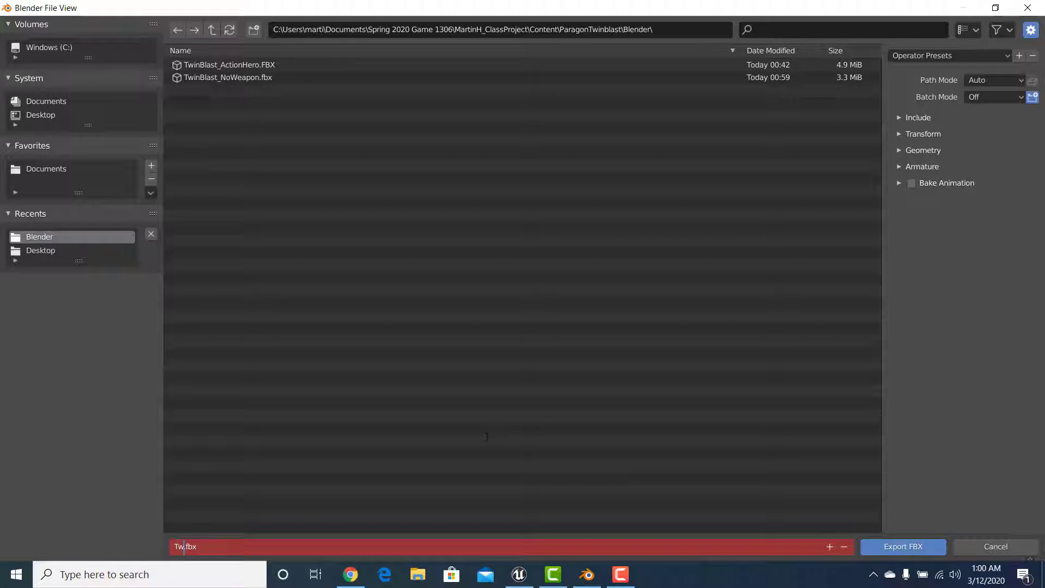
type("Blast_Gun")
left_click(893, 548)
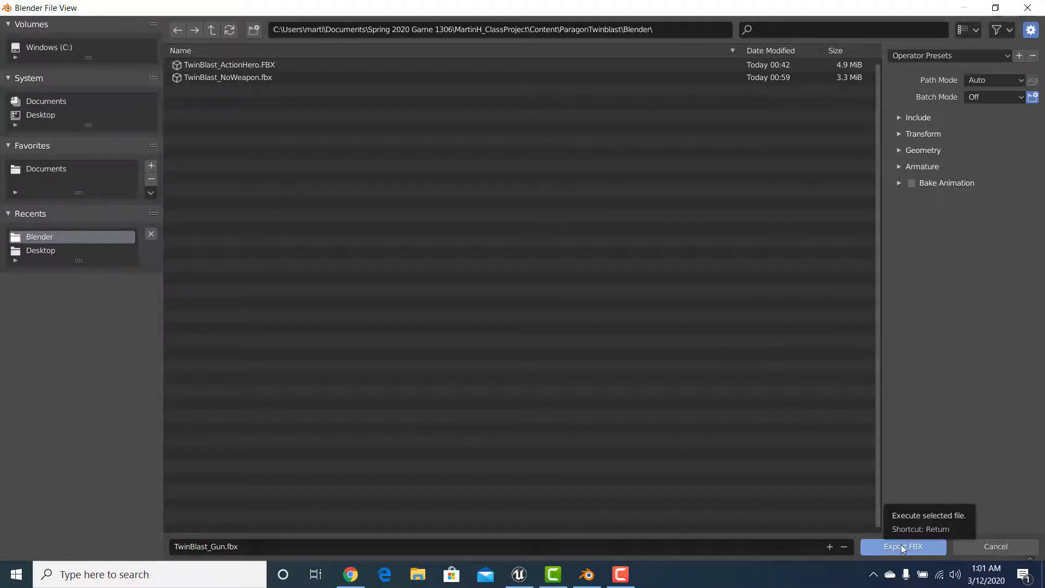
left_click(901, 548)
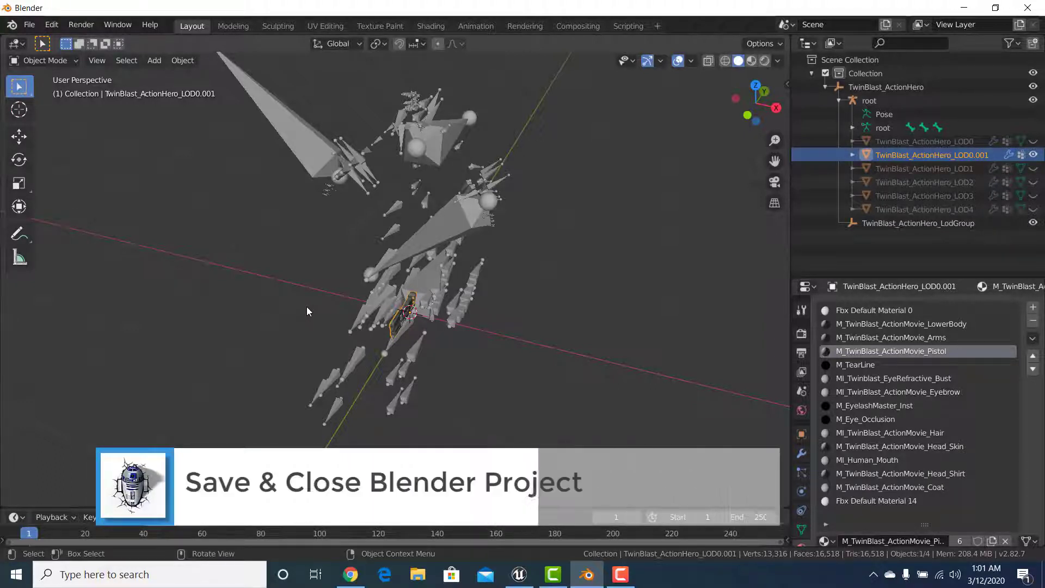
Step: Start saving the project and set its location to the class project's Content/ParagonTwinblast/Blender folder under Spring 2020 Game 1306
left_click(31, 26)
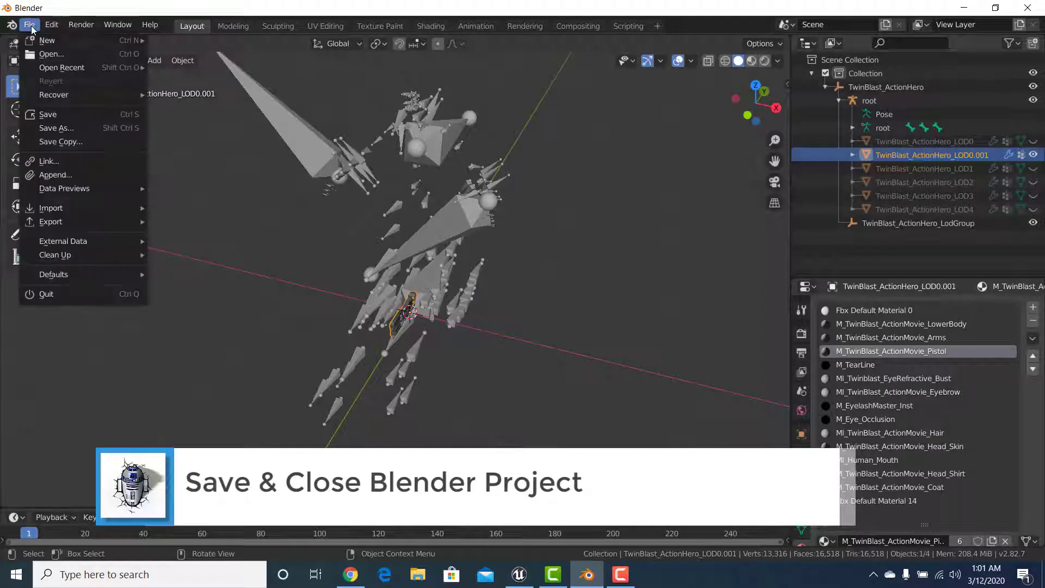
left_click(47, 114)
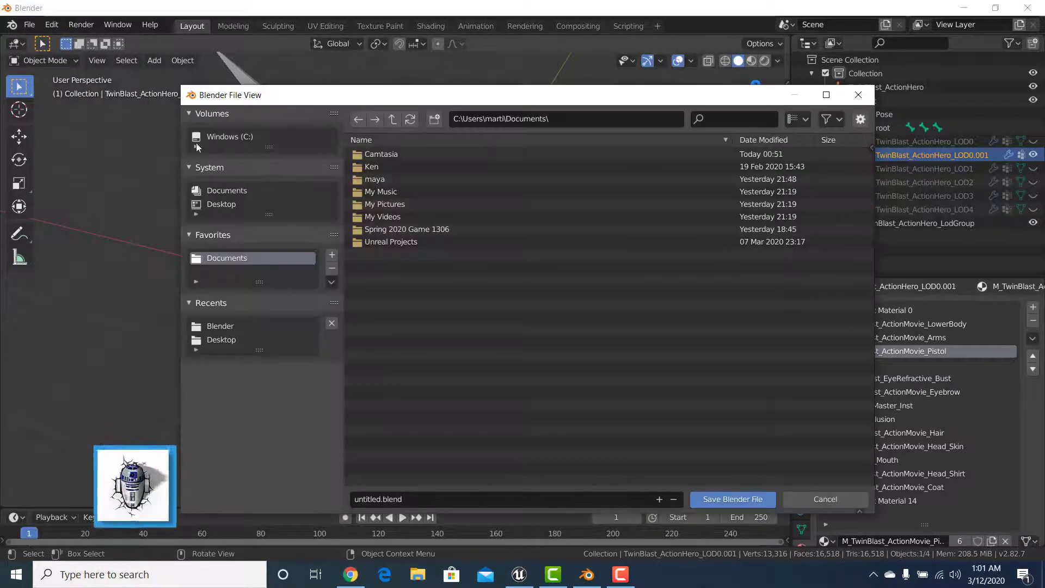
double_click(427, 233)
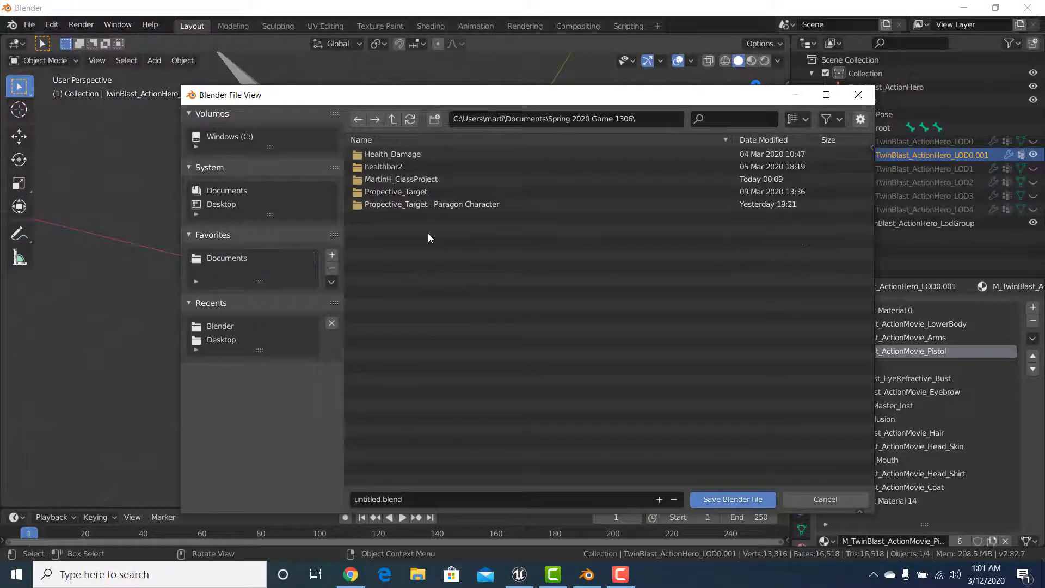
double_click(406, 178)
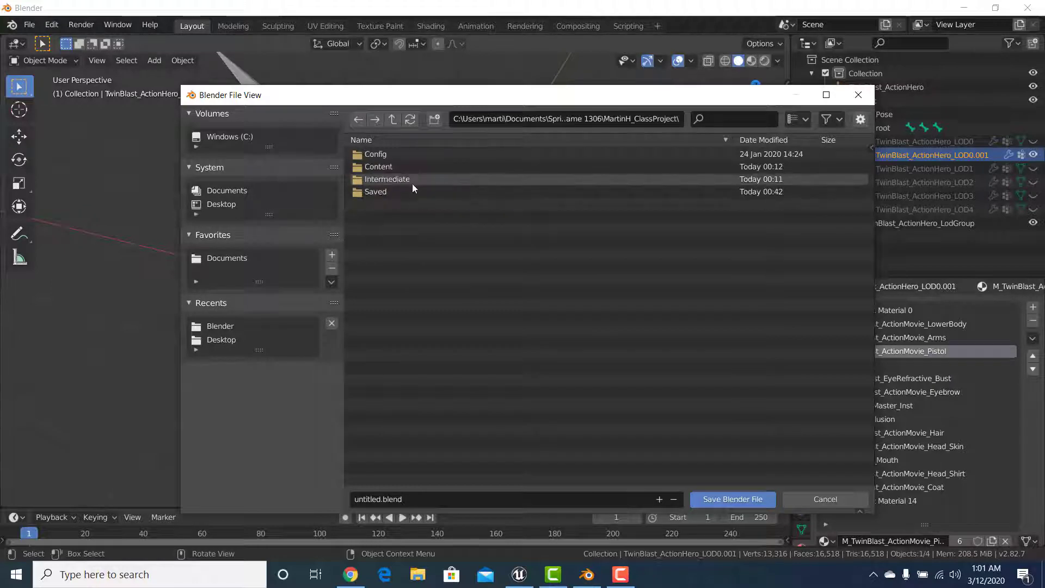
double_click(396, 165)
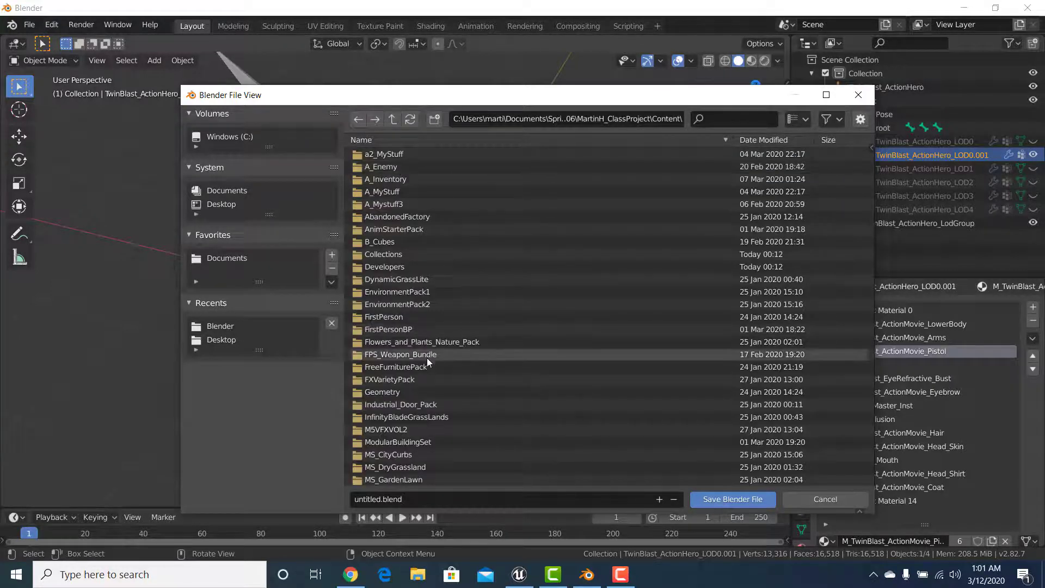
scroll(427, 357, "down", 5)
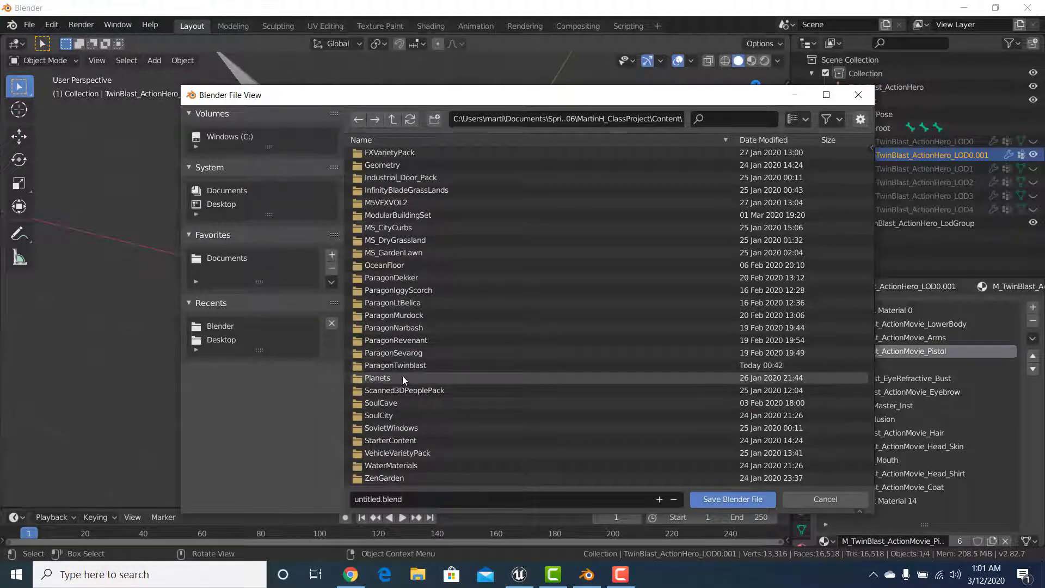
double_click(411, 365)
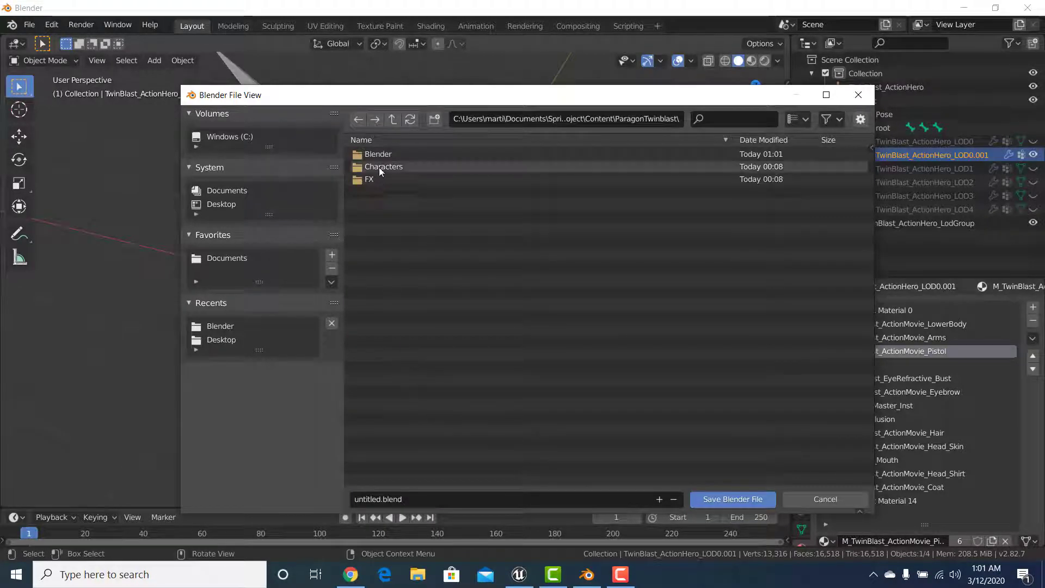
double_click(391, 152)
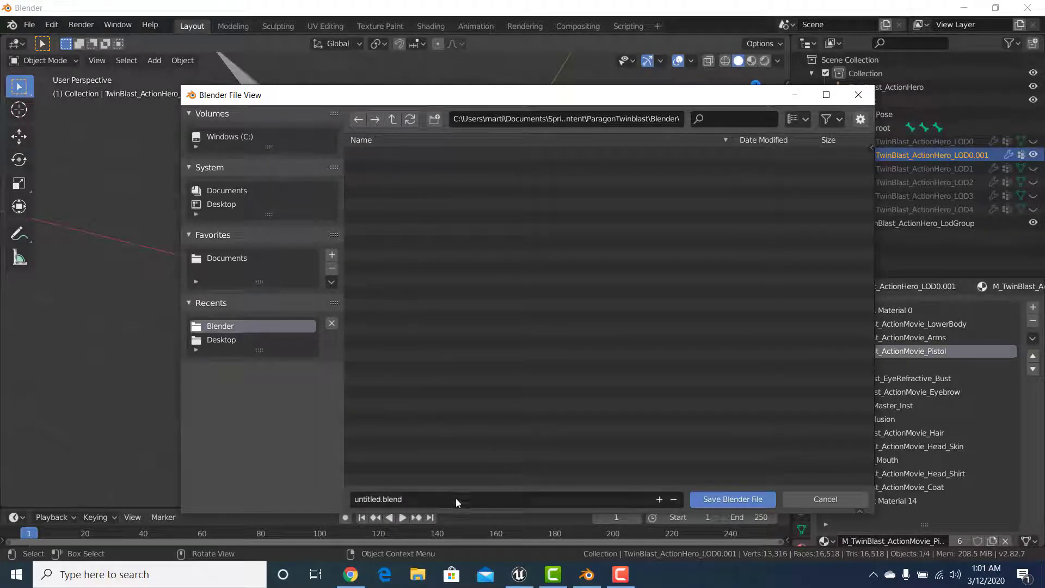
Step: Save the project as TwinBlast_Character_Gun.blend and close it
left_click(428, 500)
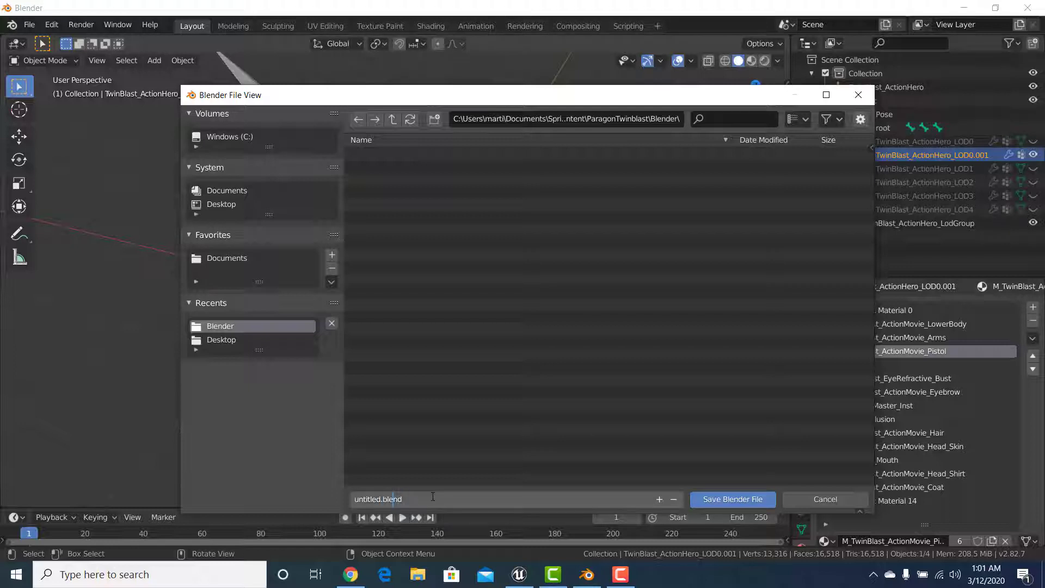
key("BackSpace")
key("BackSpace")
key("BackSpace")
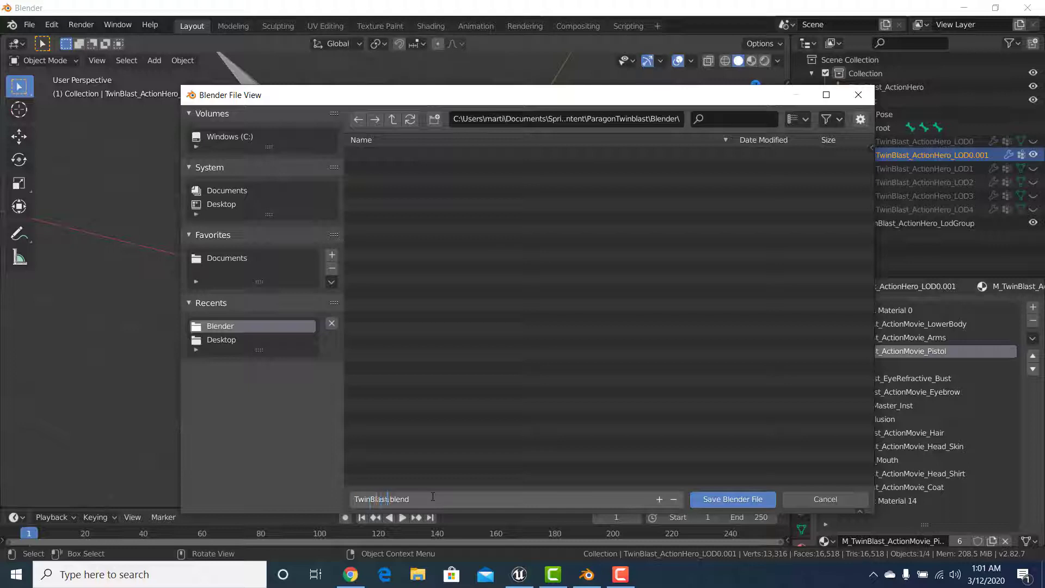
type("_Character_Gun")
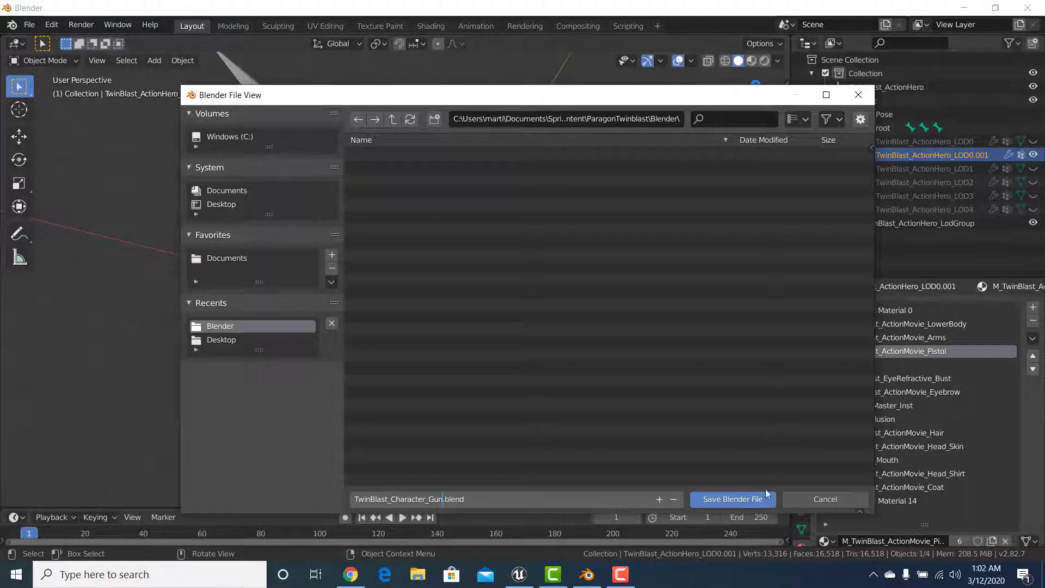
left_click(733, 501)
left_click(749, 498)
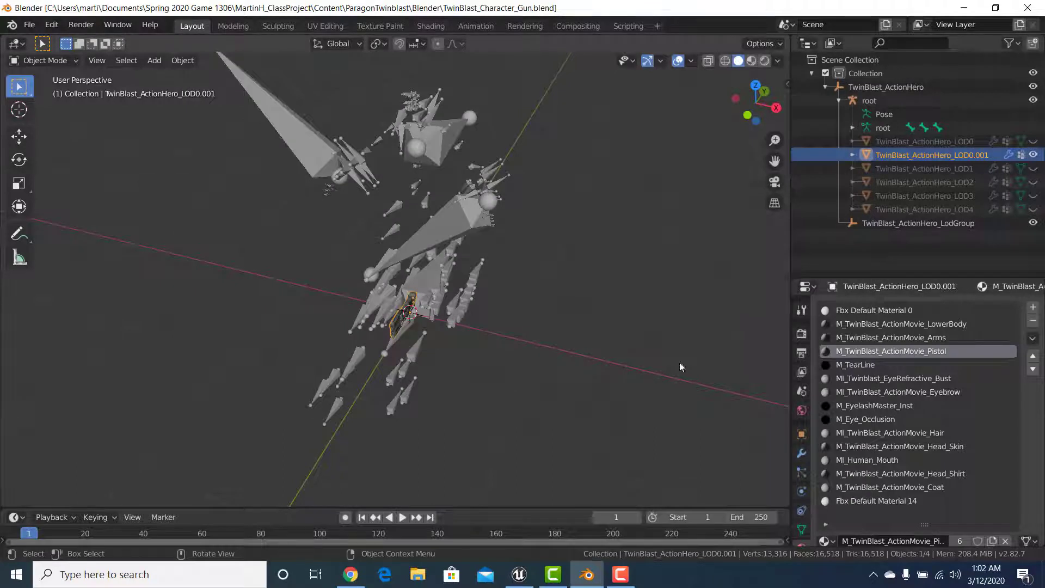
left_click(1029, 8)
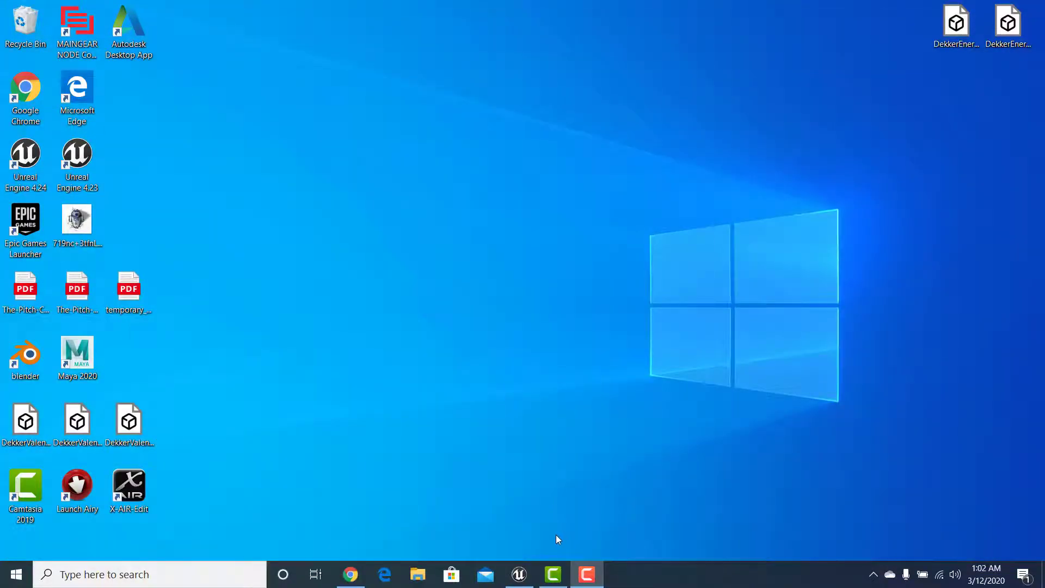
Step: Switch to Unreal Editor, focus on the FirstPersonCharacter in the level and open its blueprint in the Blueprint Editor
left_click(519, 574)
key("f")
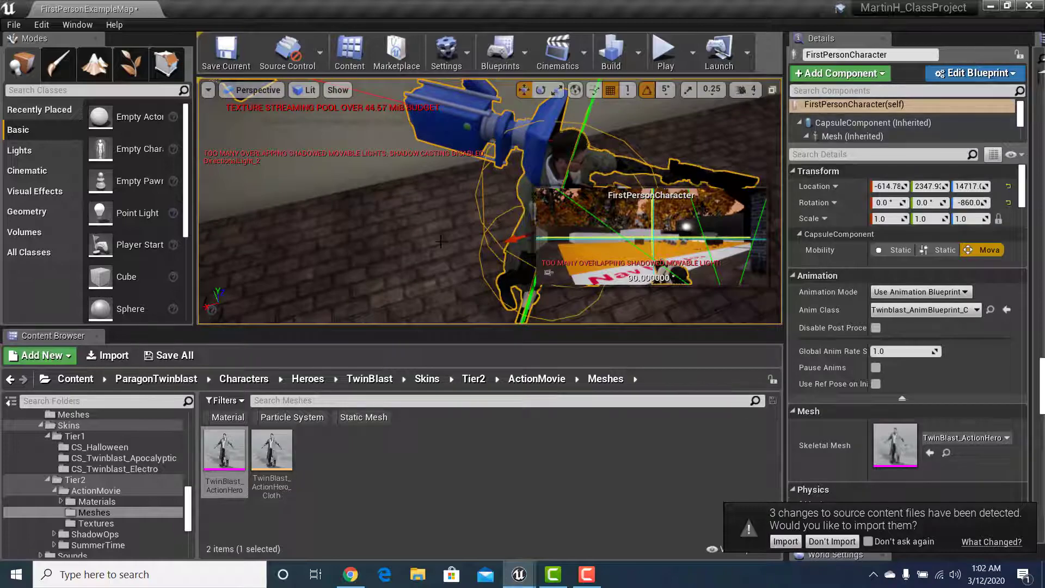
left_click(965, 76)
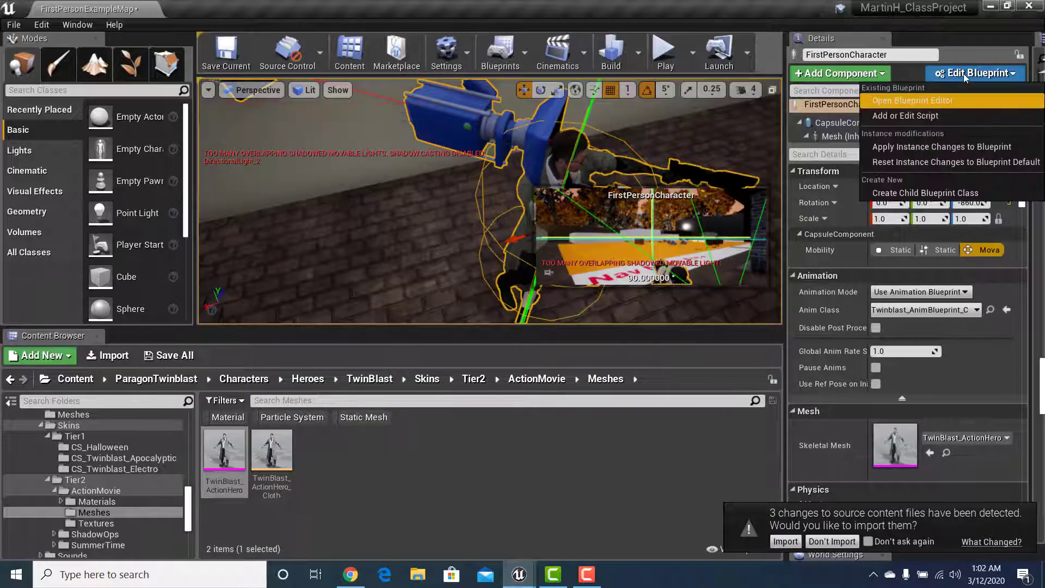
left_click(920, 102)
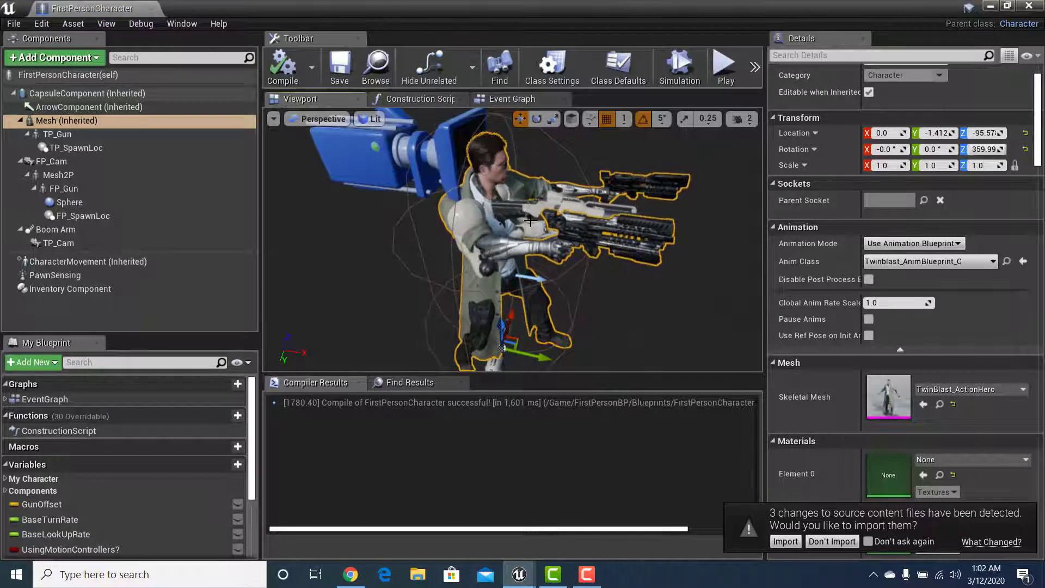
Step: Search the skeletal mesh choices of the character's Mesh component for "twin blast", leaving the assigned mesh as it is
right_click_drag(489, 240, 503, 238)
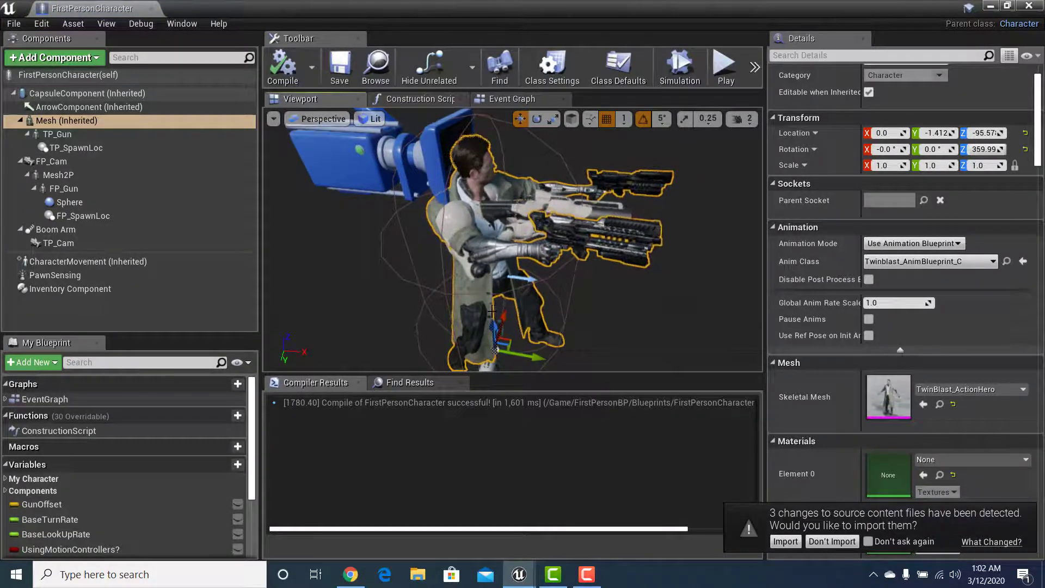
right_click_drag(556, 225, 588, 219)
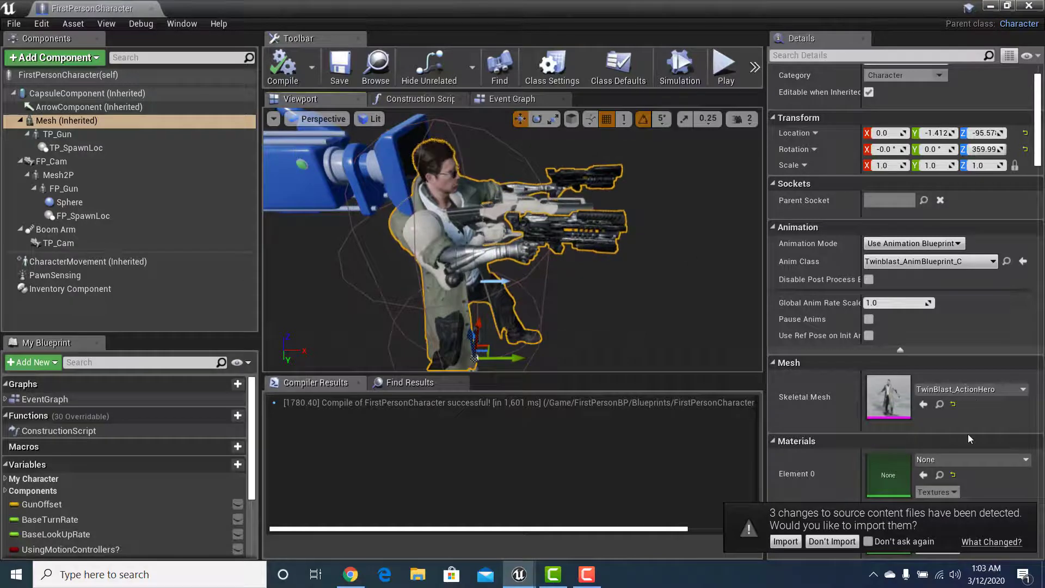
left_click(957, 389)
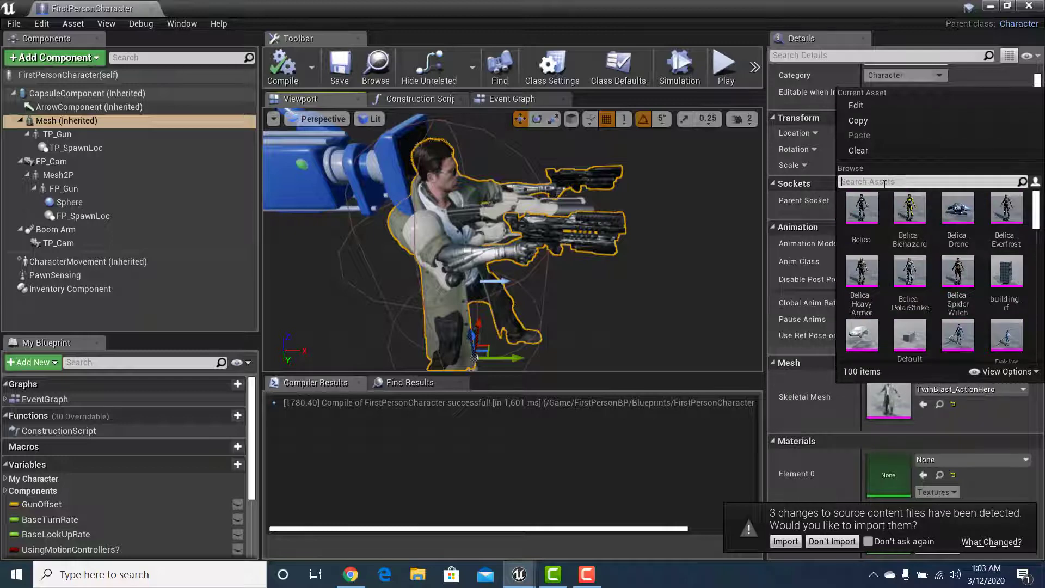
type("twin ")
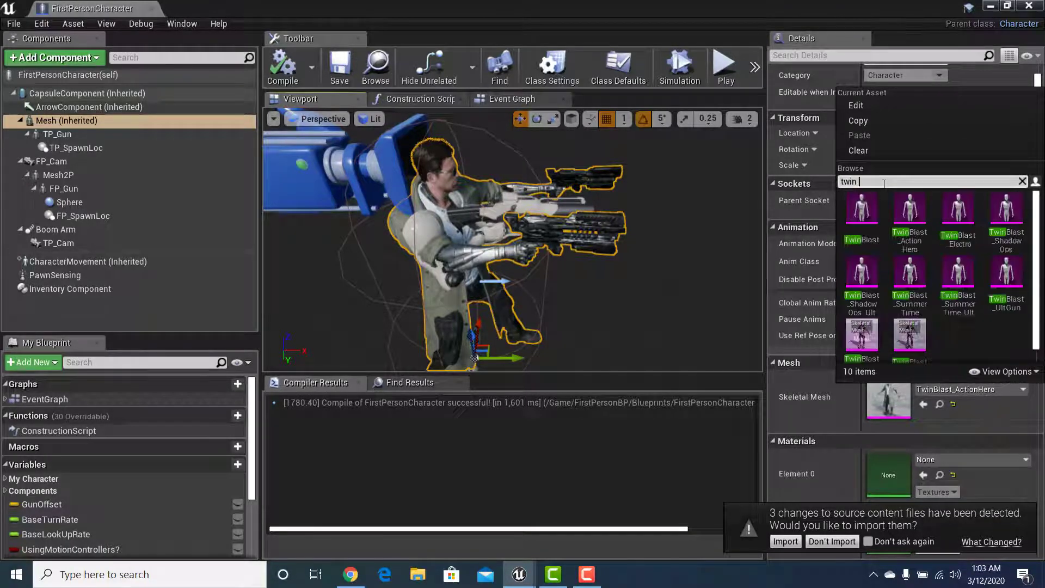
type("balast")
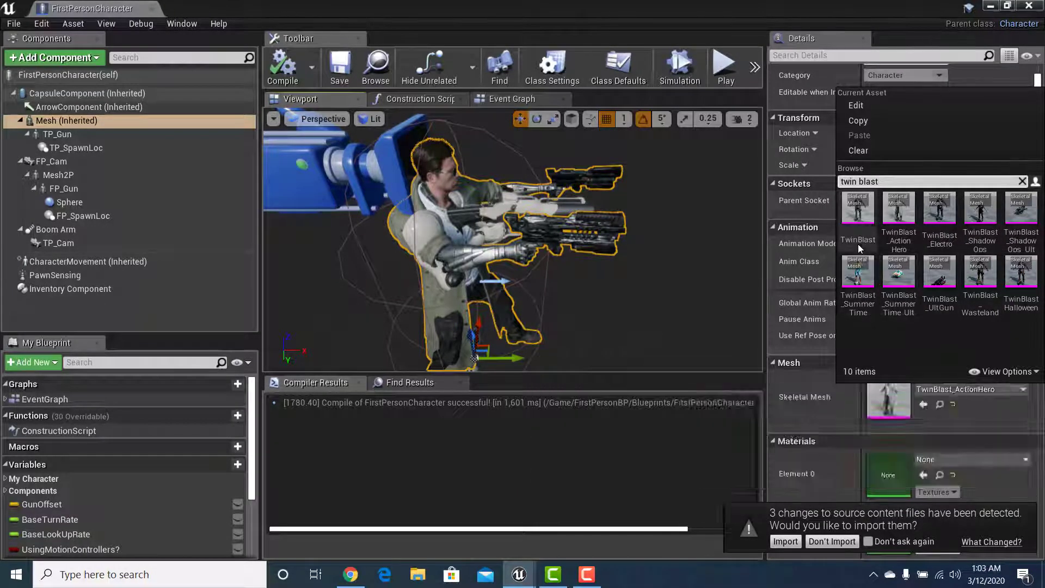
left_click(907, 3)
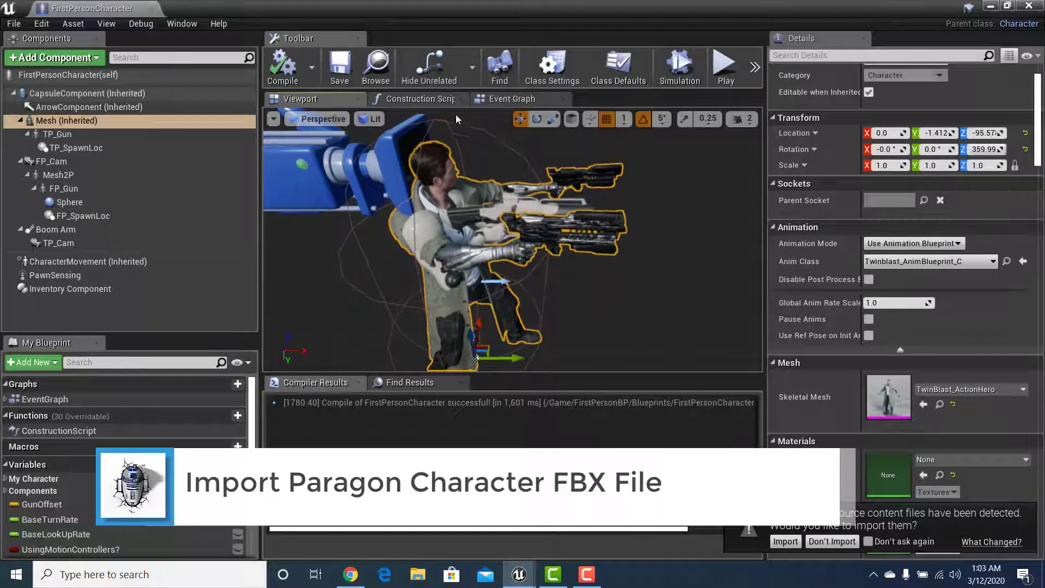
Step: Put the character blueprint window away and open the Blender folder inside ParagonTwinblast in the project content
left_click(991, 6)
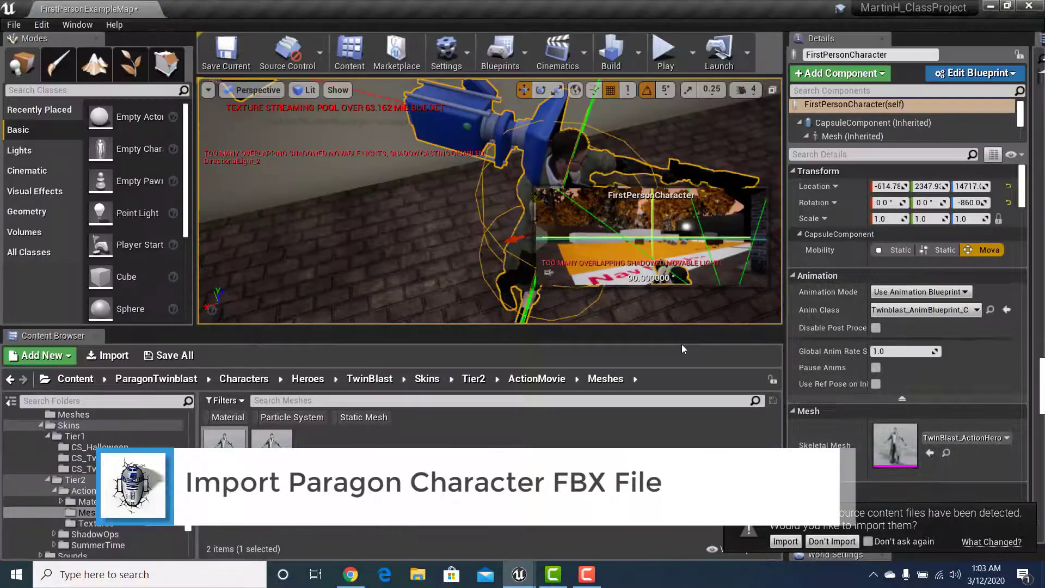
left_click(537, 379)
left_click(471, 379)
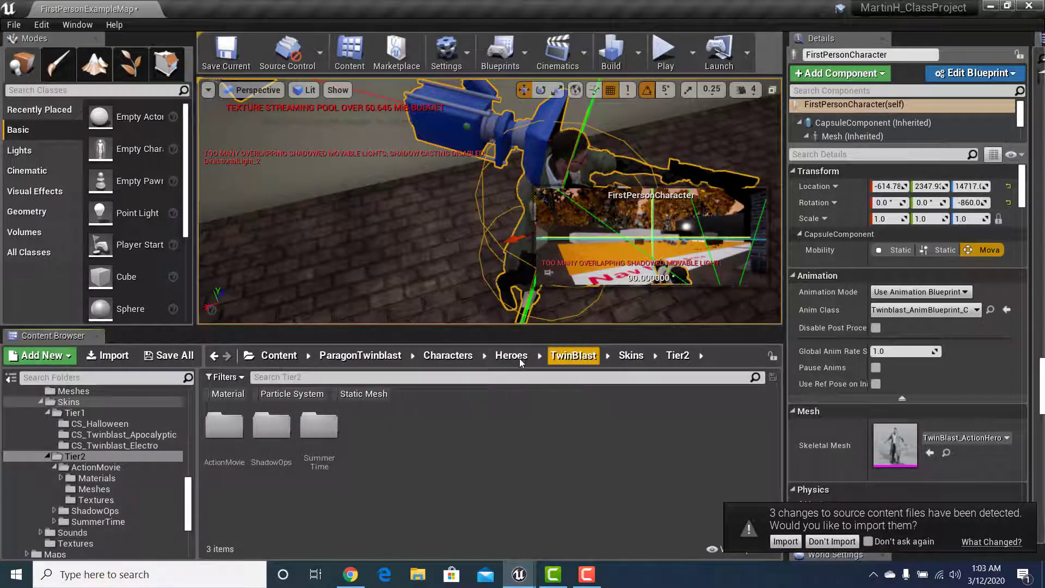
left_click(381, 353)
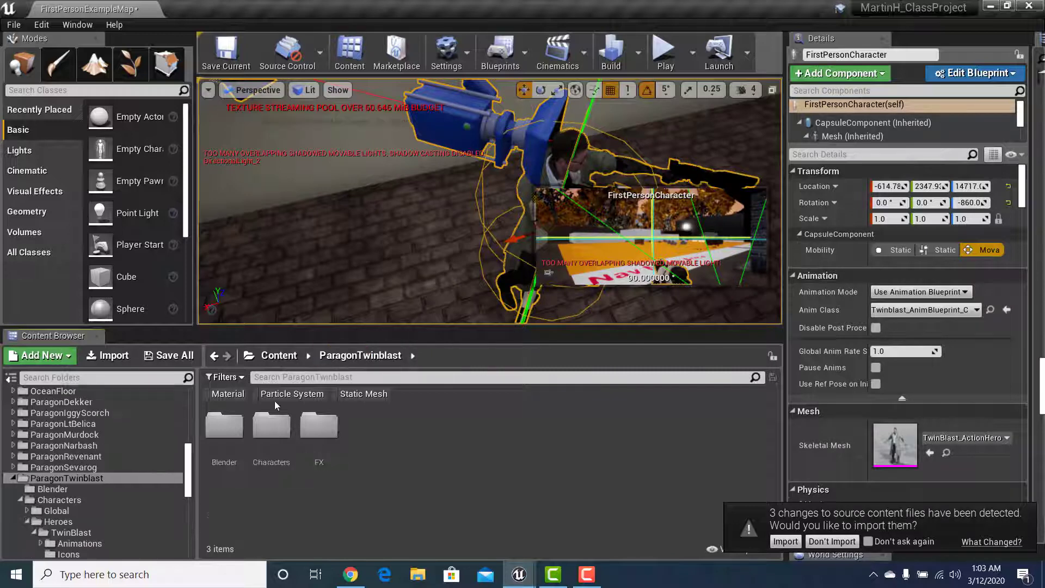
double_click(234, 428)
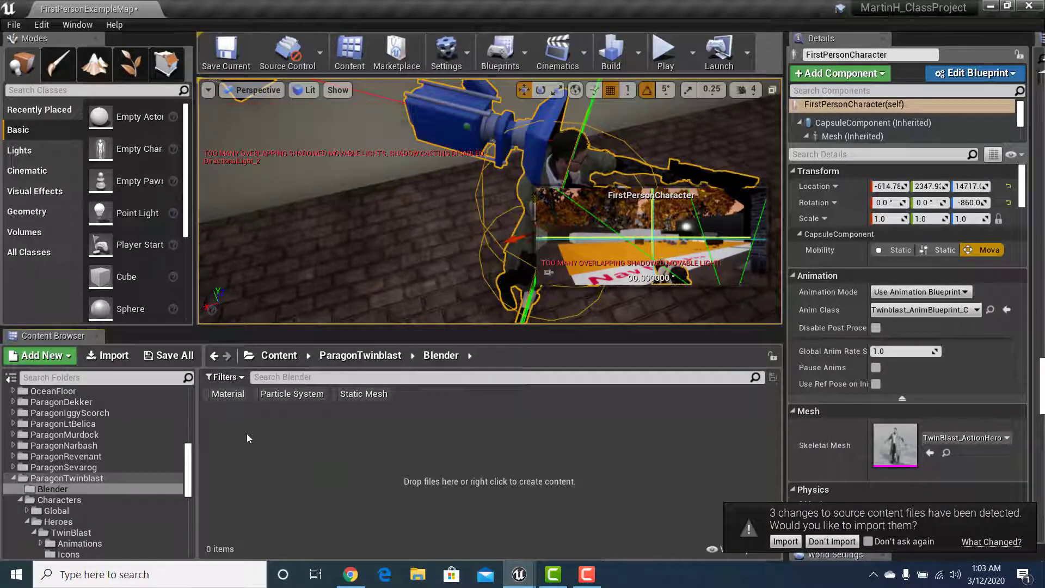
Step: Create a new folder named TwinBlast_V1 inside the Blender folder
right_click(247, 433)
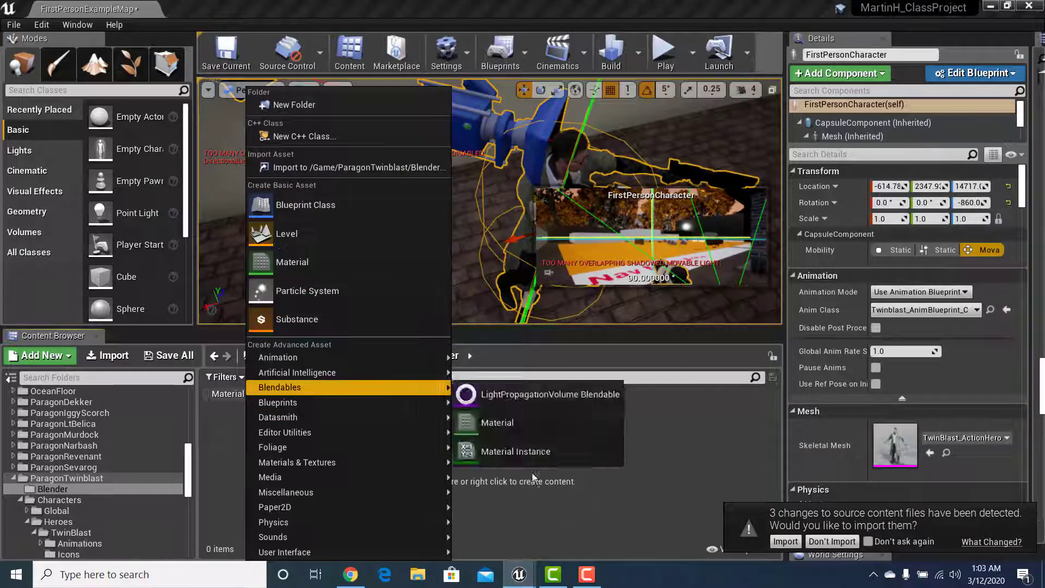
left_click(335, 108)
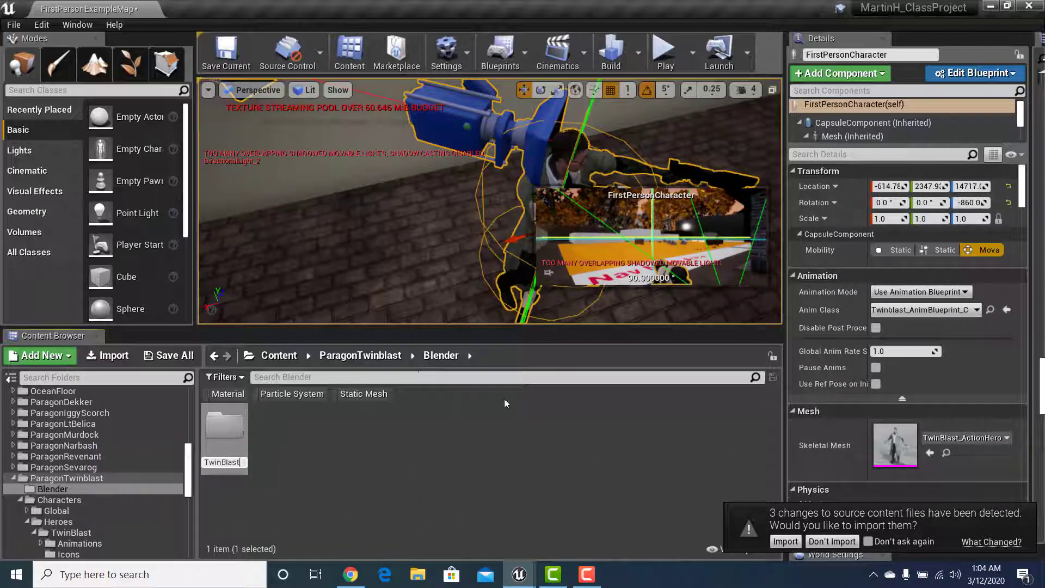
key("Return")
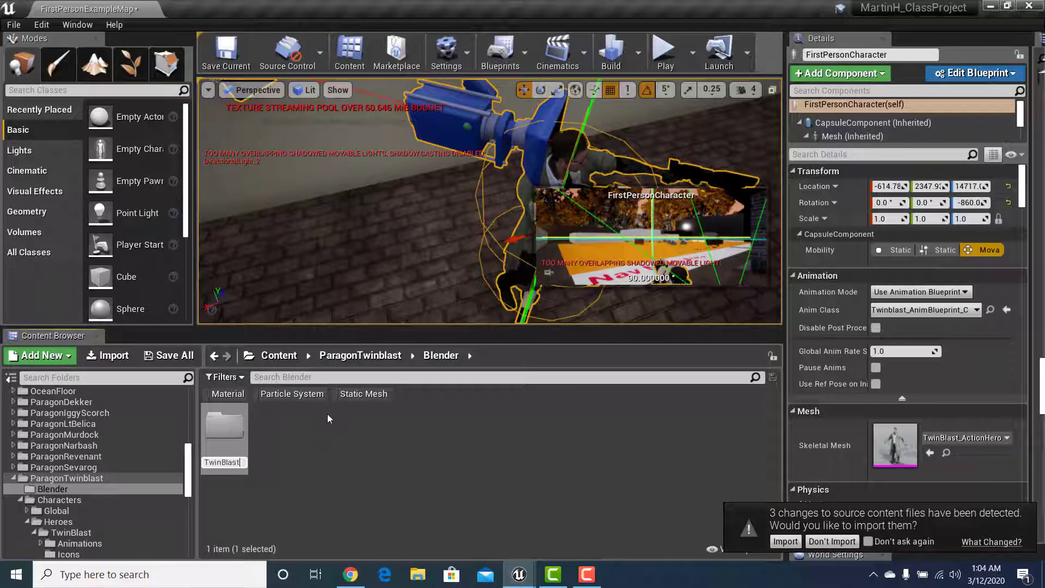
type("_V")
key("BackSpace")
type("V1")
key("Return")
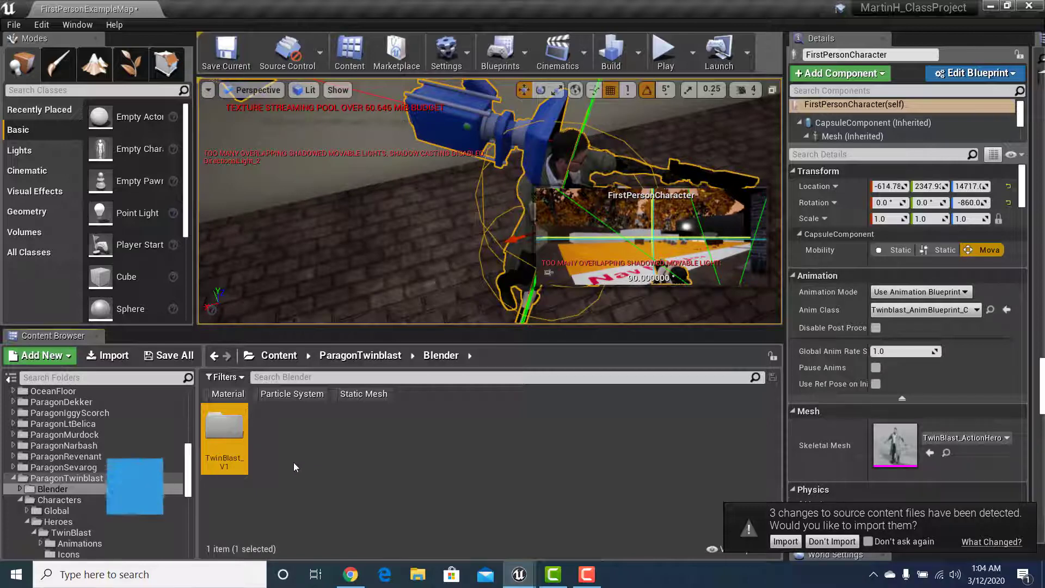
Step: Start an asset import into the TwinBlast_V1 folder, choosing the TwinBlast_NoWeapon file from Content/ParagonTwinblast/Blender on disk
double_click(231, 430)
right_click(246, 447)
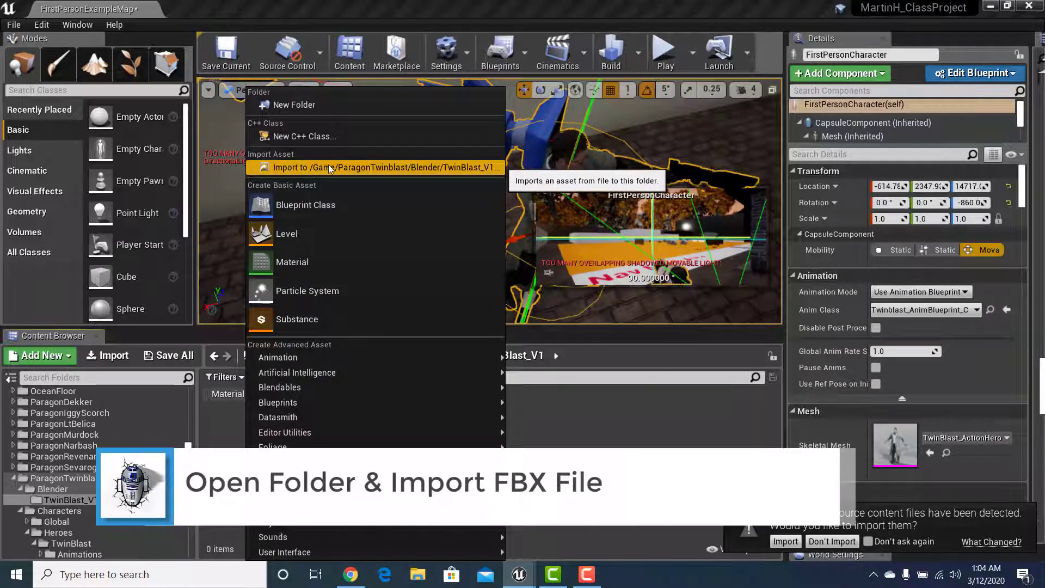
left_click(409, 168)
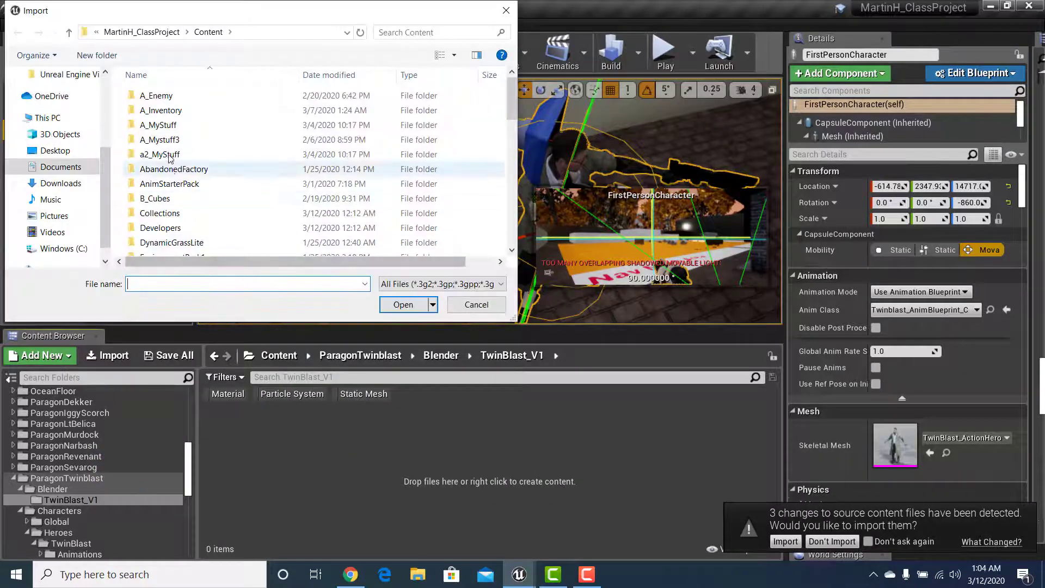
scroll(192, 209, "down", 5)
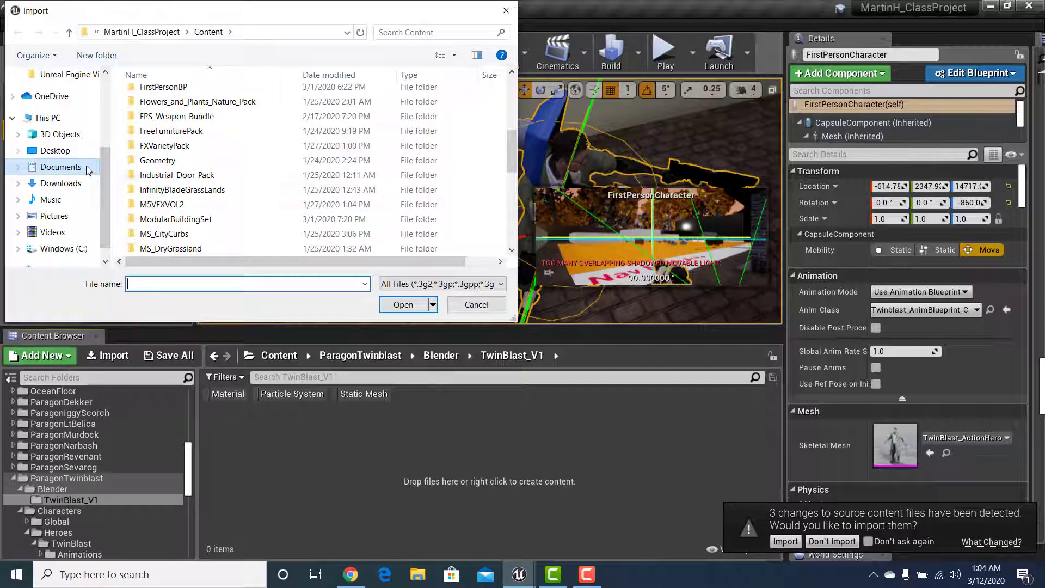
scroll(187, 196, "up", 7)
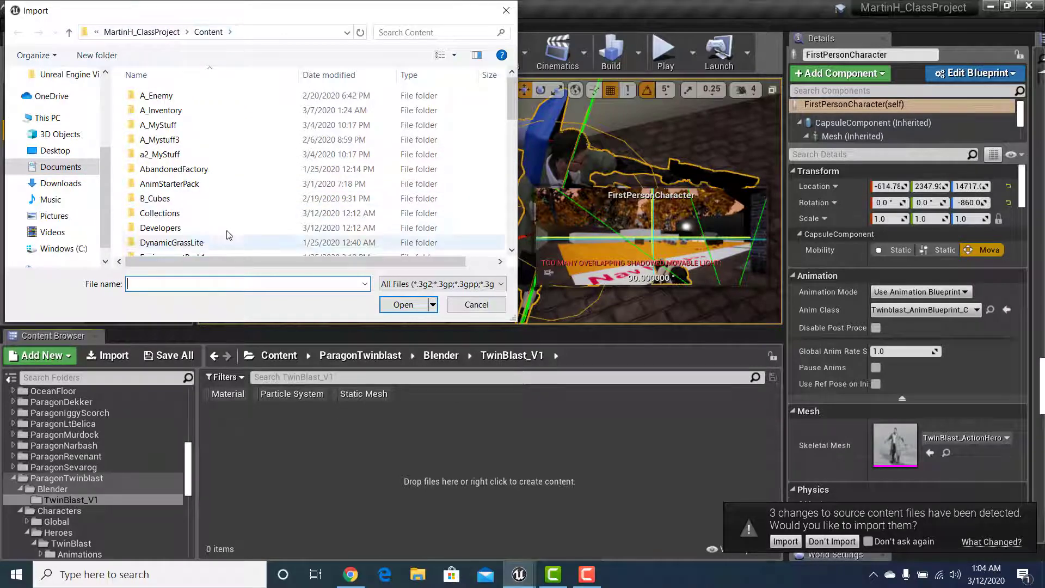
scroll(205, 205, "down", 8)
scroll(205, 202, "down", 3)
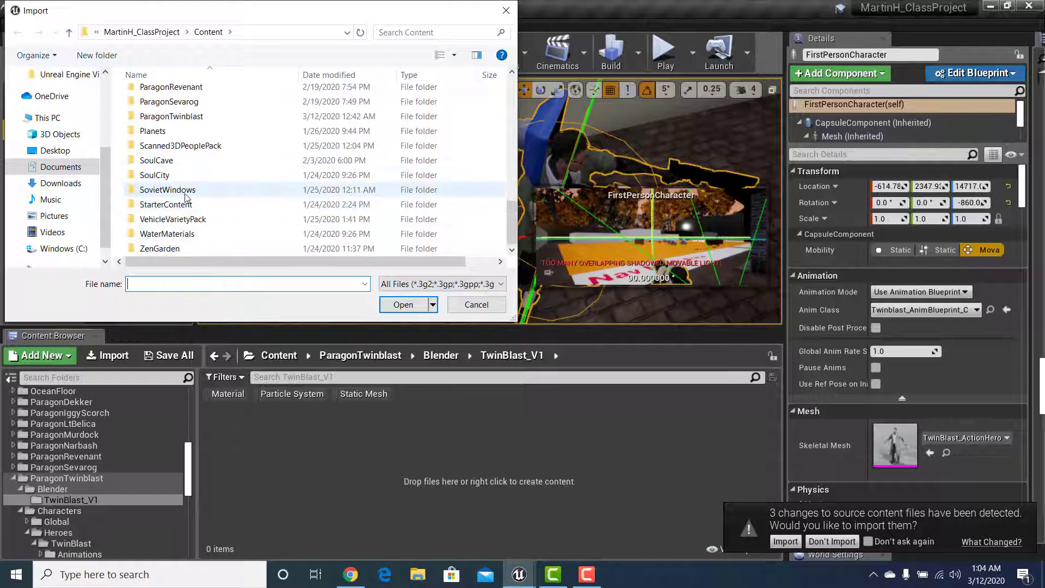
scroll(199, 192, "up", 2)
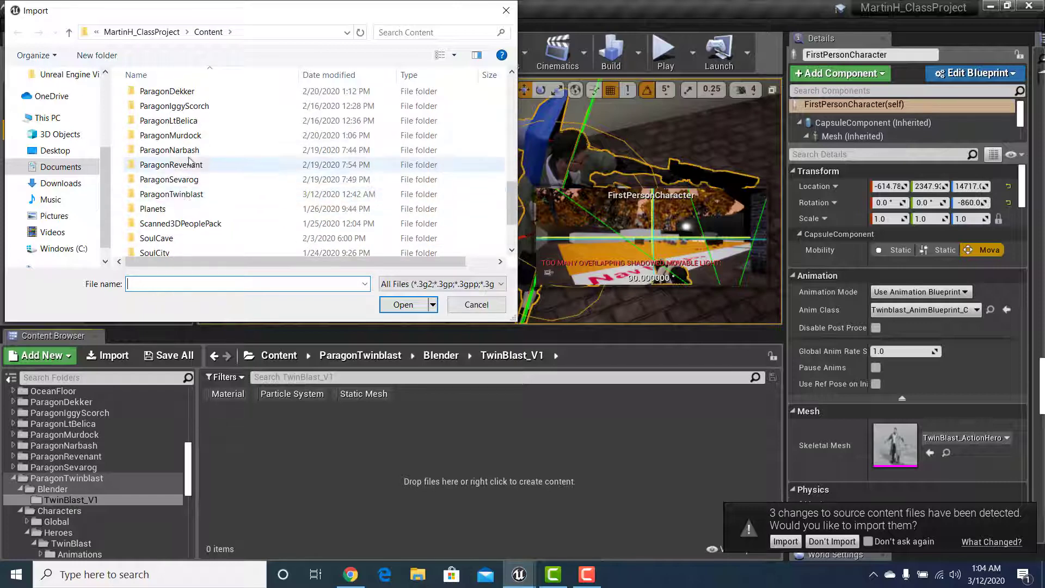
double_click(197, 193)
key("Return")
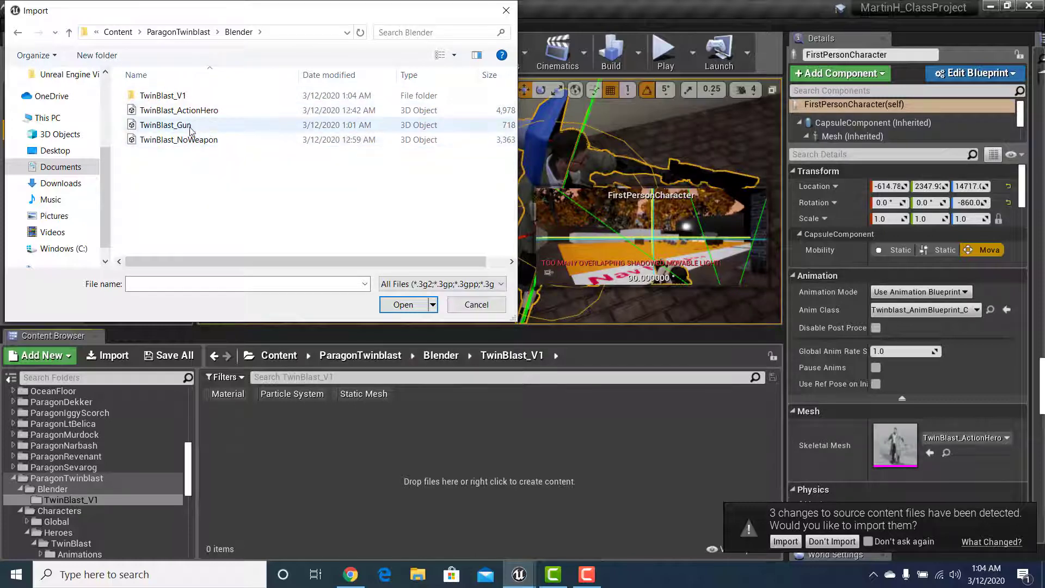
left_click(191, 140)
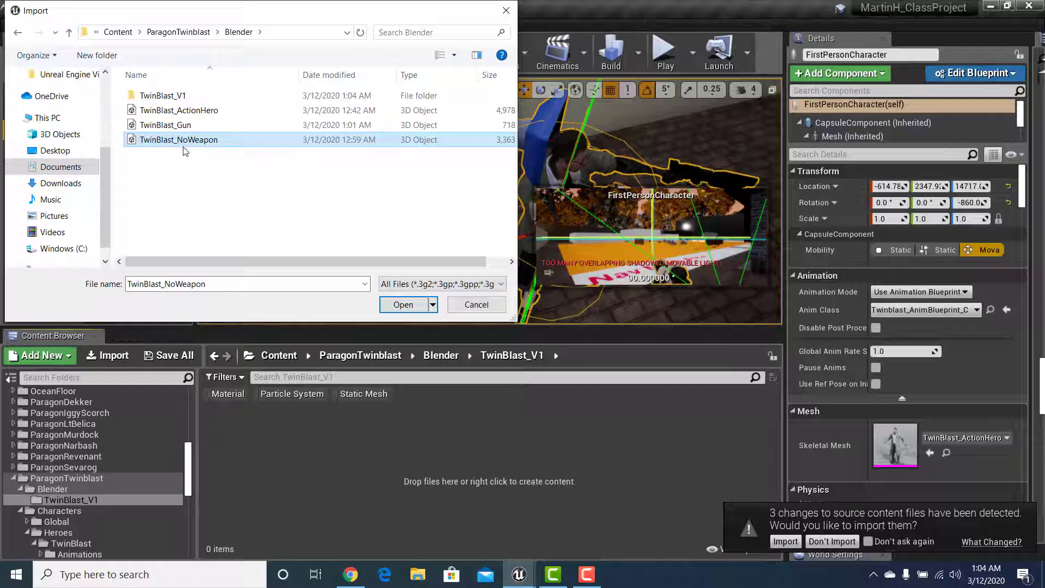
left_click(410, 308)
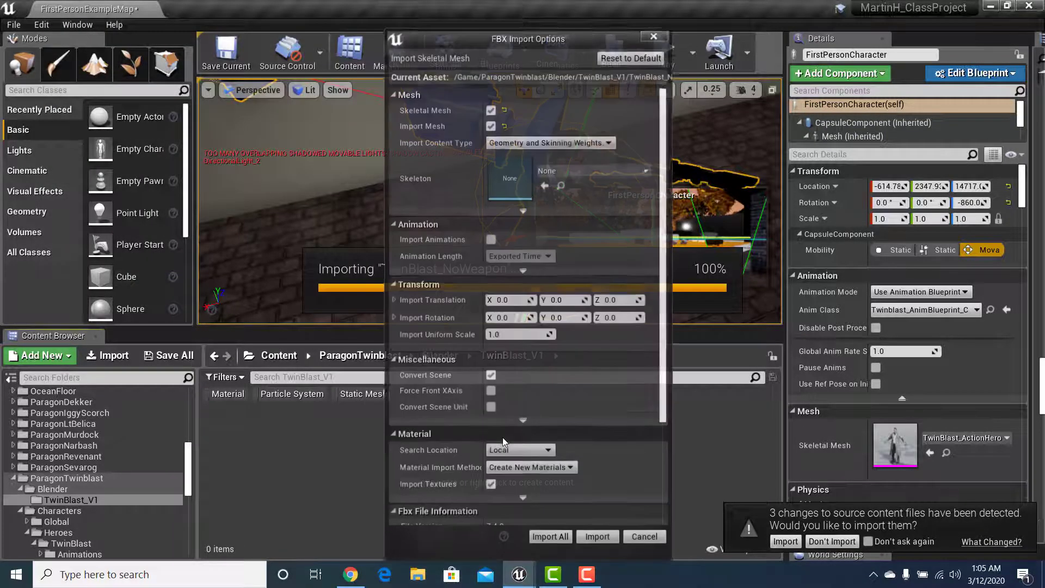
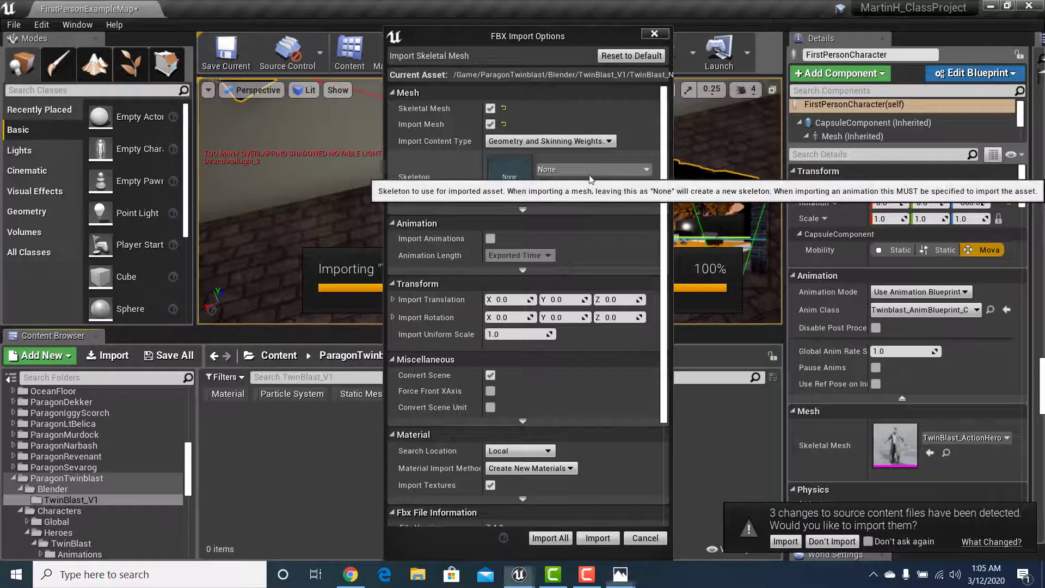
Step: Assign TwinBlast_Skeleton as the imported mesh's skeleton and disable Create Physics Asset in the FBX import options
left_click(569, 170)
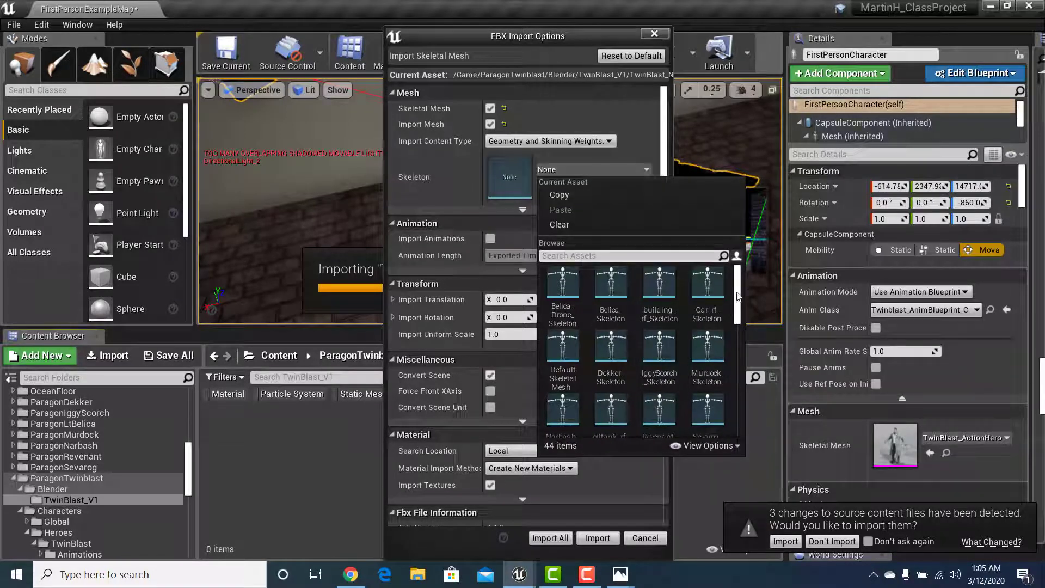
left_click_drag(737, 296, 727, 407)
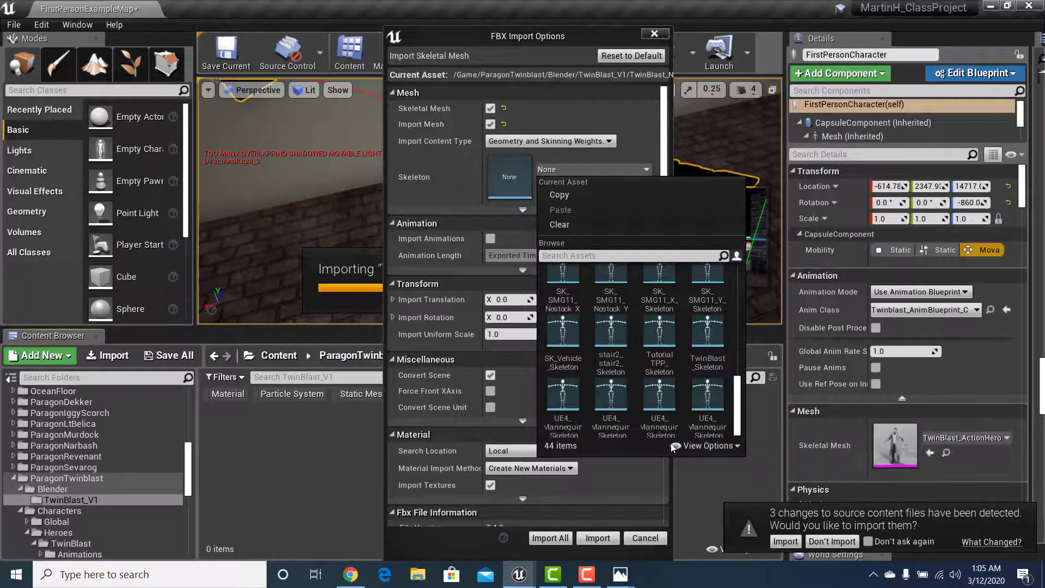
left_click(707, 333)
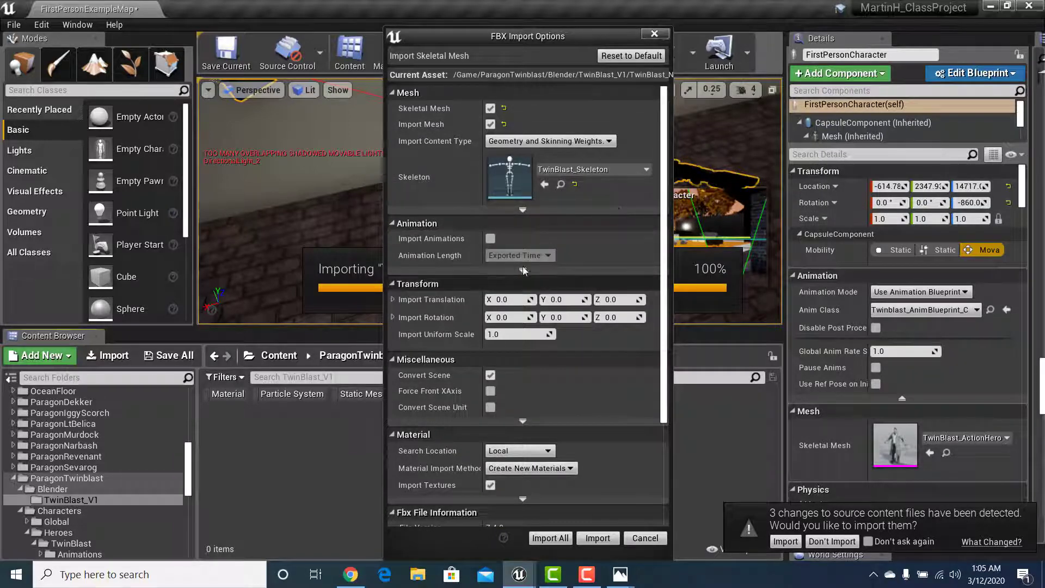
left_click(522, 210)
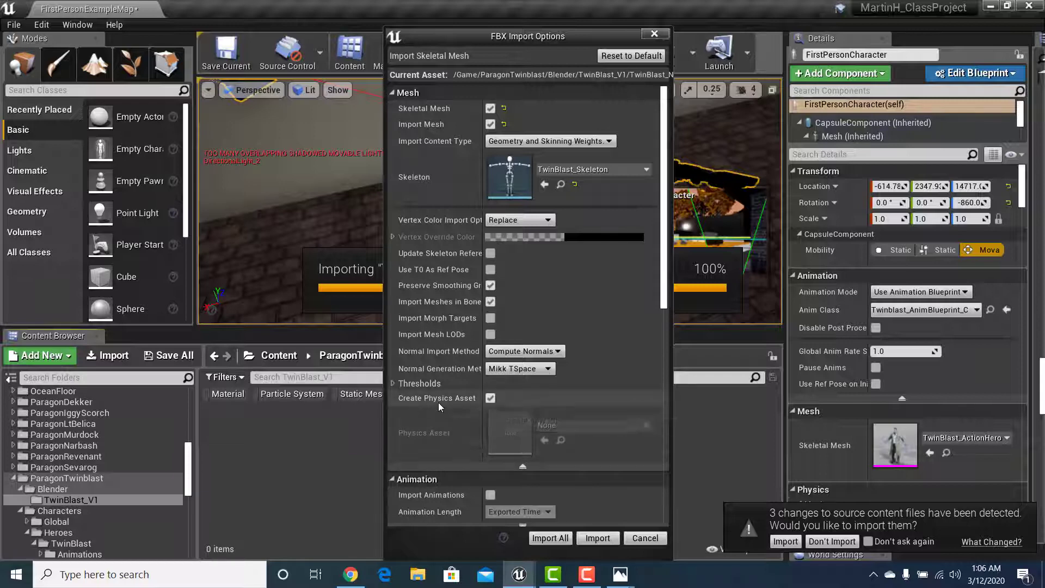
left_click(491, 398)
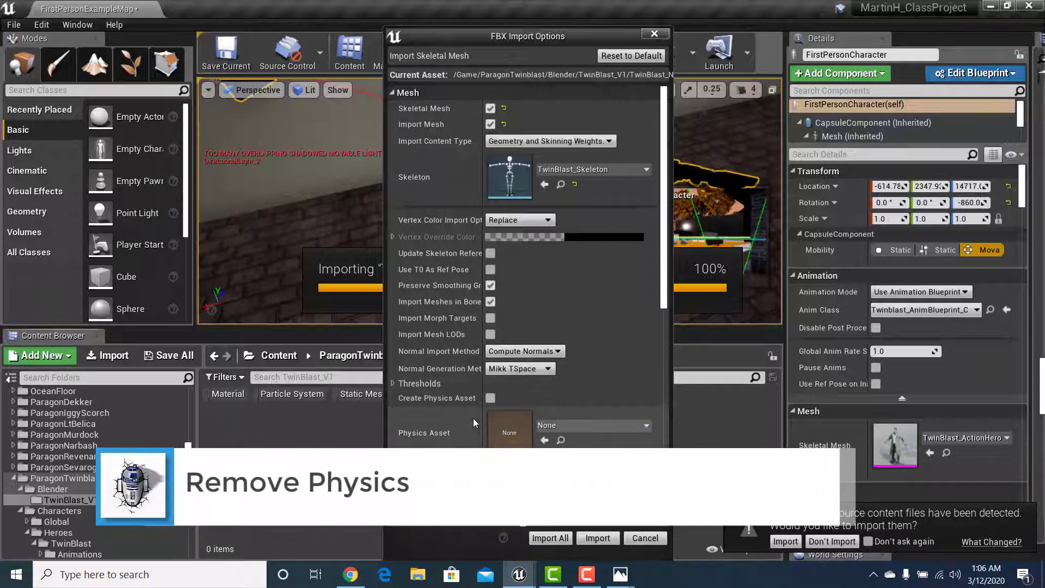
Step: Review the remaining FBX import options and import the TwinBlast_NoWeapon skeletal mesh
scroll(479, 417, "down", 5)
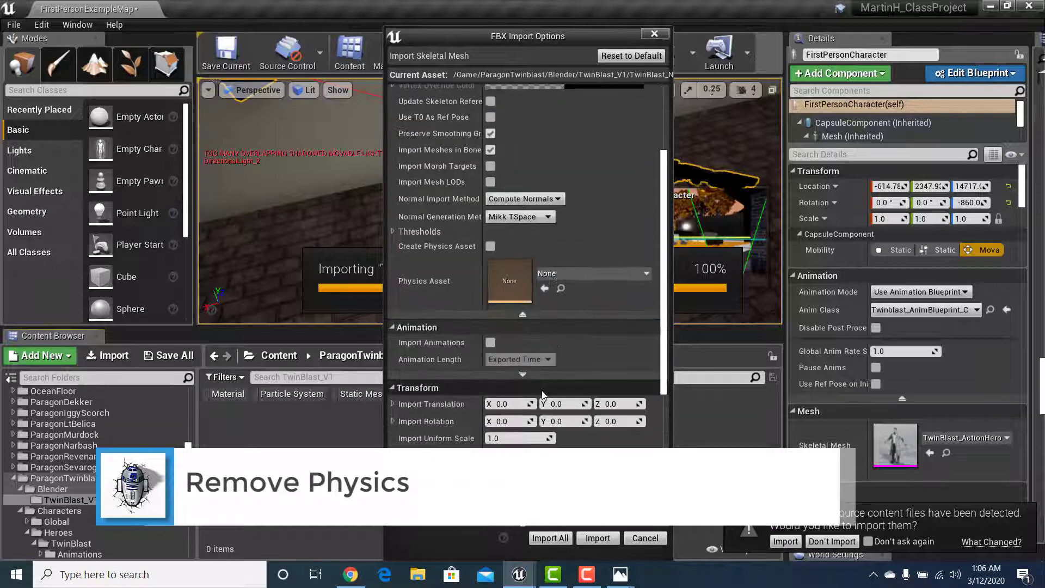
scroll(539, 401, "down", 2)
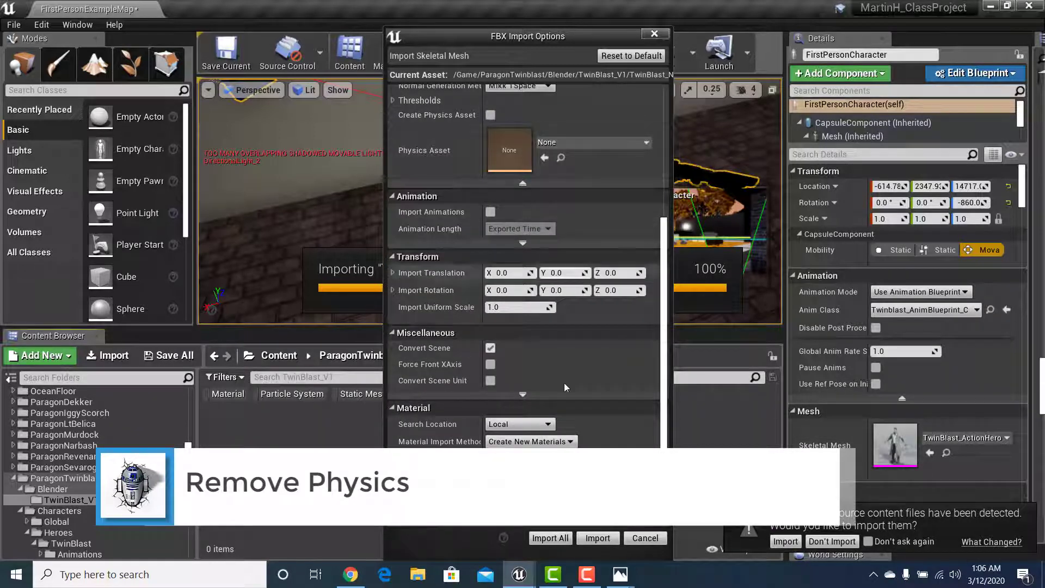
left_click_drag(664, 301, 665, 331)
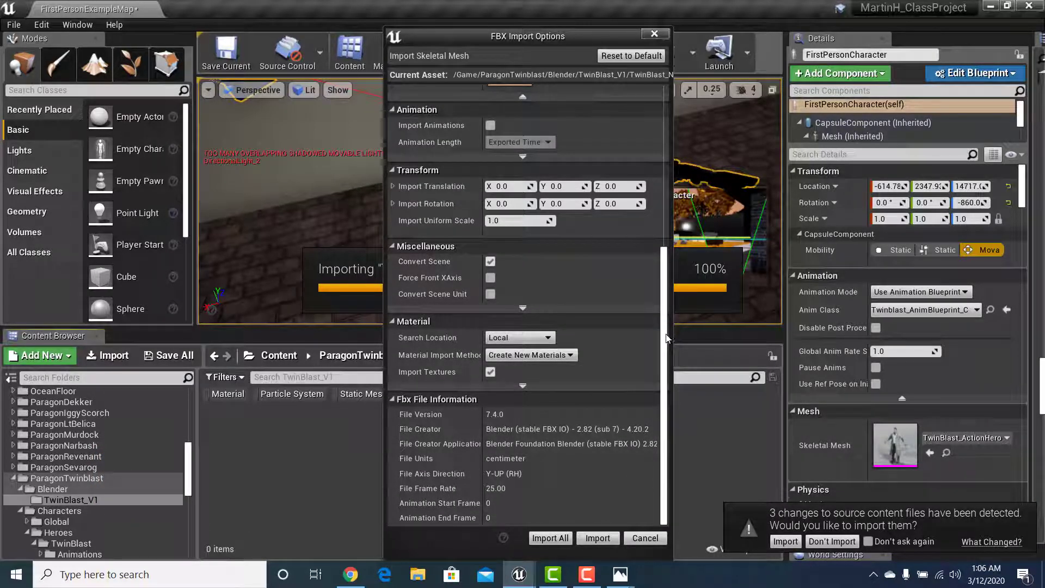
left_click_drag(665, 309, 650, 123)
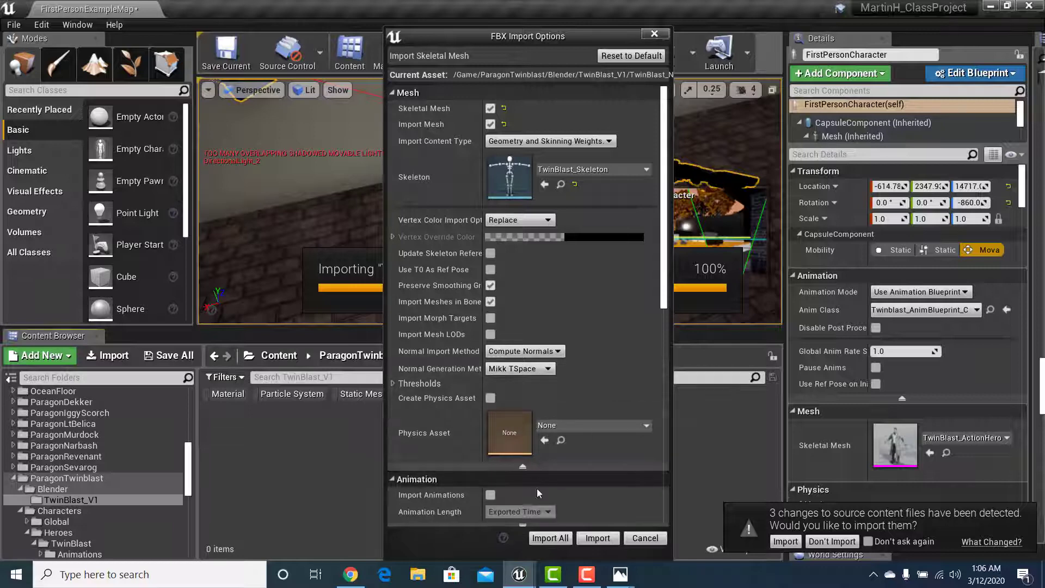
left_click(597, 538)
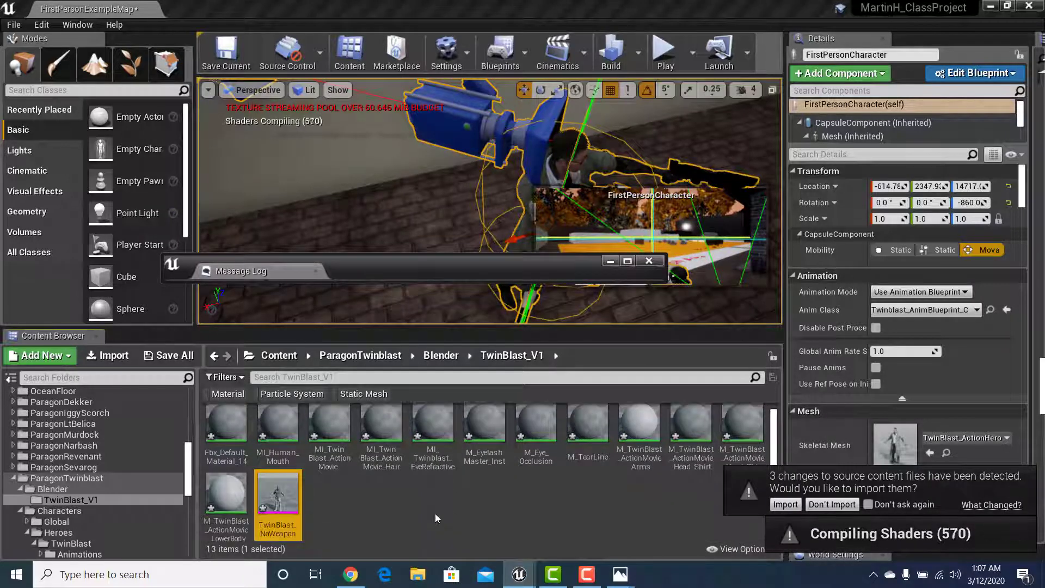
mouse_move(295, 494)
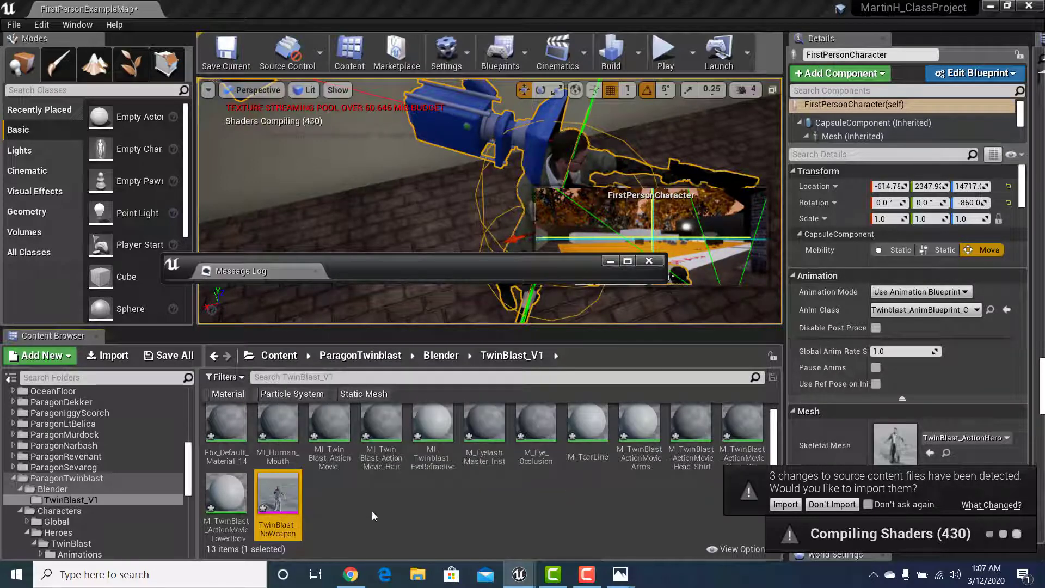
Step: Save the level and all newly imported assets, and open the TwinBlast_NoWeapon skeletal mesh for editing
left_click(169, 356)
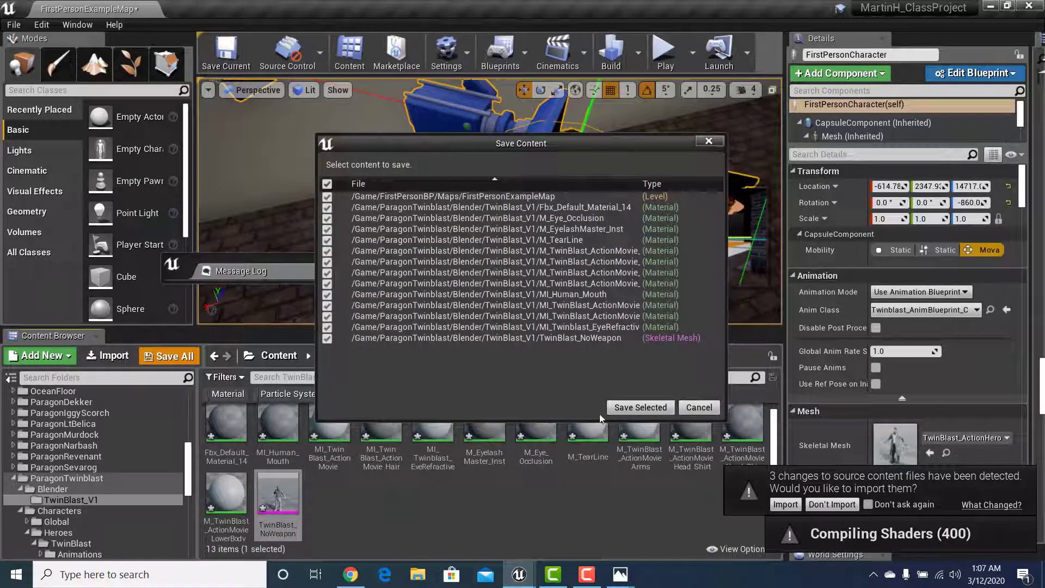
left_click(615, 410)
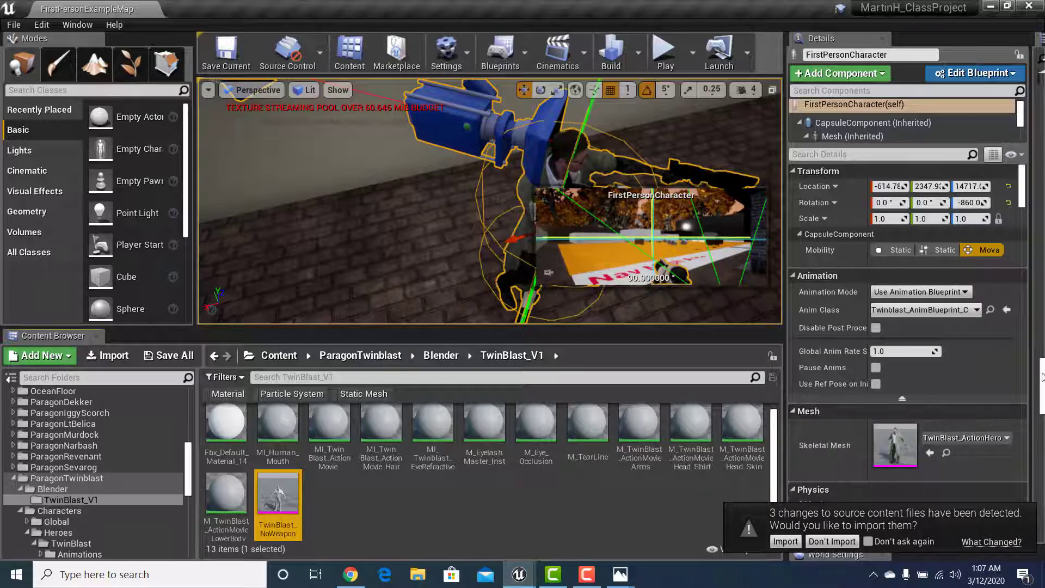
left_click_drag(1042, 375, 1041, 401)
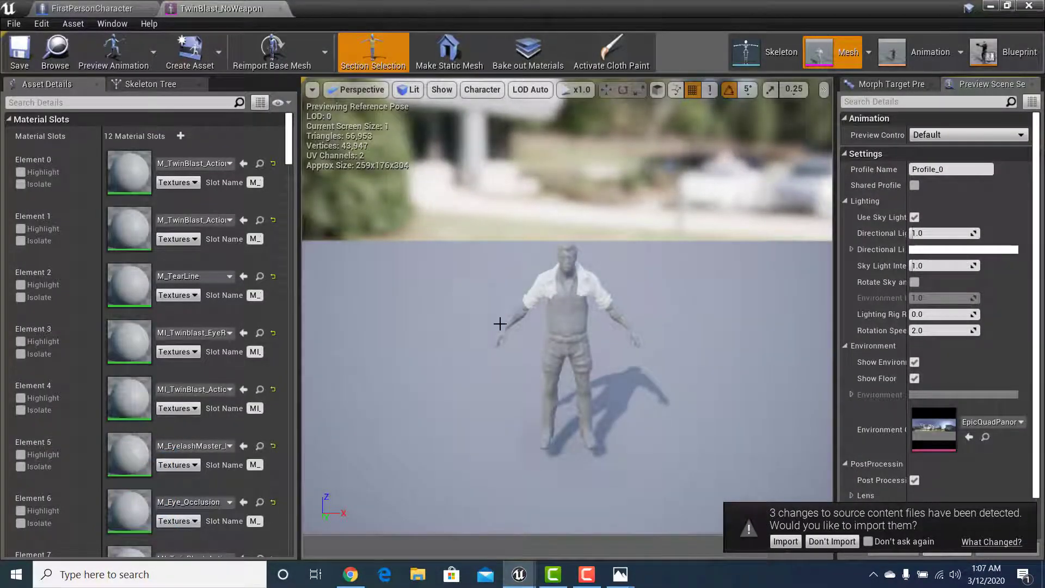
left_click(991, 6)
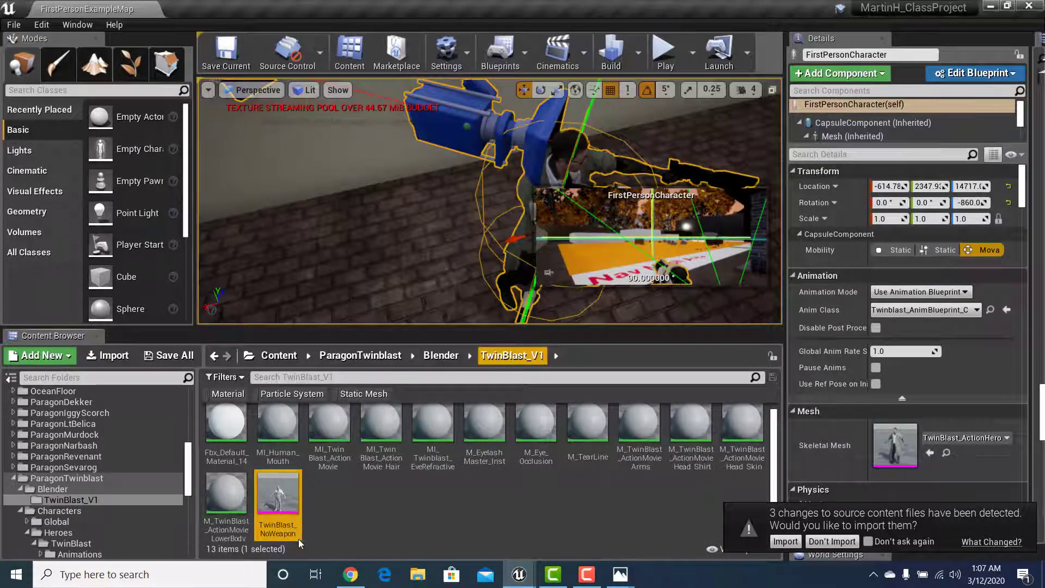
double_click(278, 495)
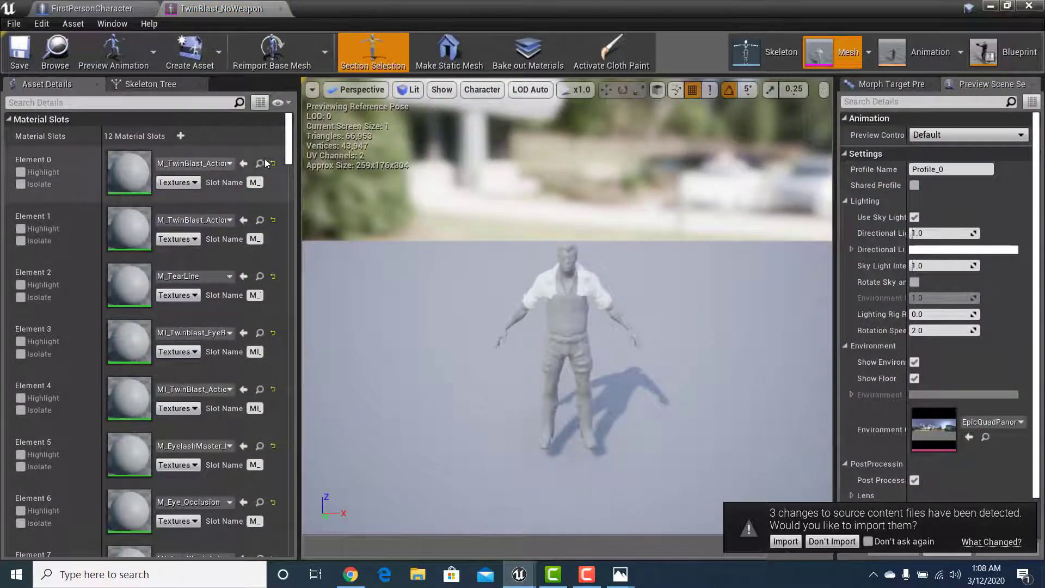
Step: Assign the original textured M_TwinBlast_ActionMovie_LowerBody material to Element 0, instead of the plain imported copy in TwinBlast_V1
left_click(229, 164)
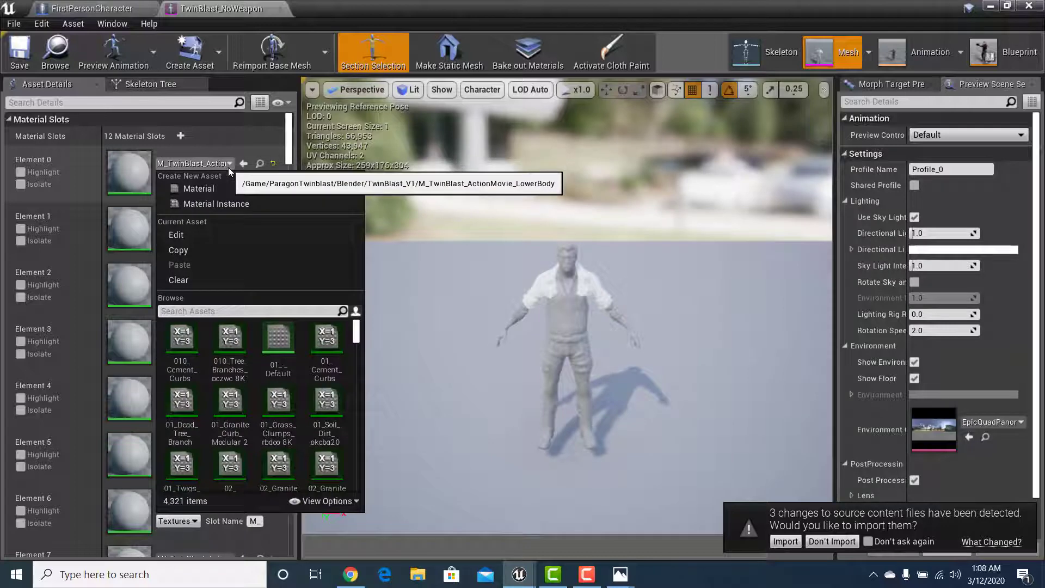
left_click(227, 150)
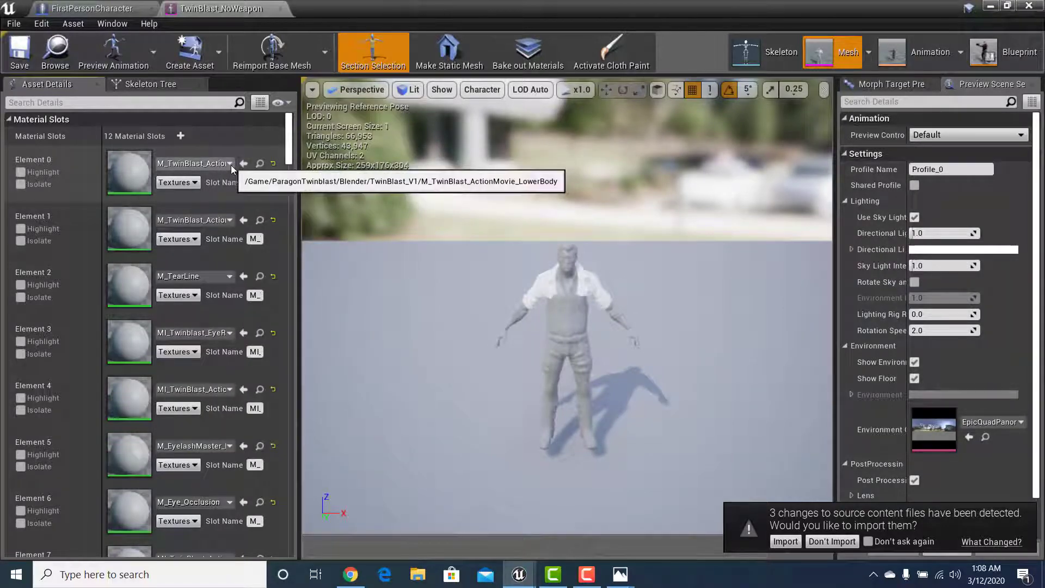
left_click(231, 165)
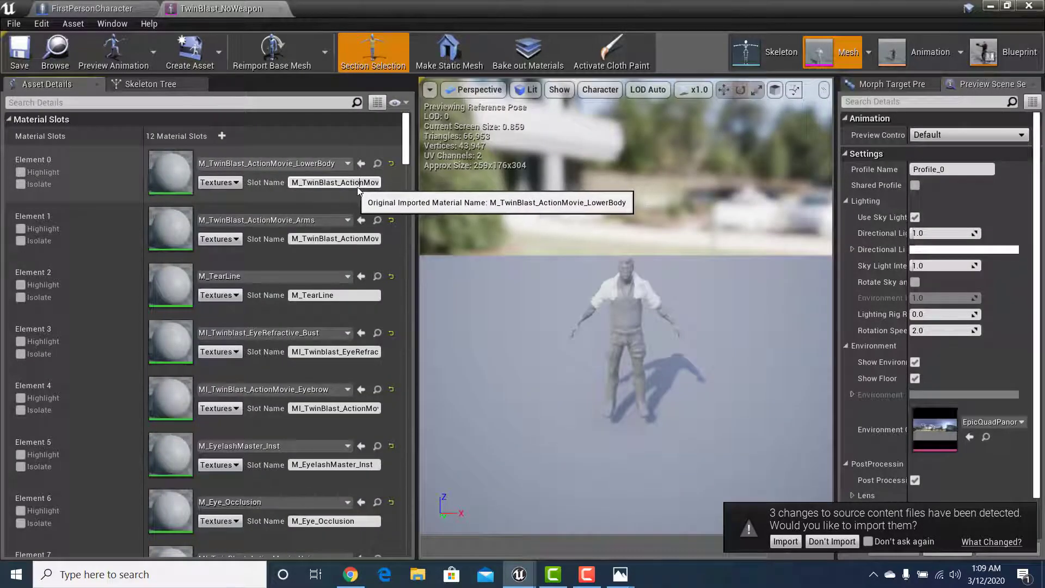
left_click(363, 184)
key("ctrl+c")
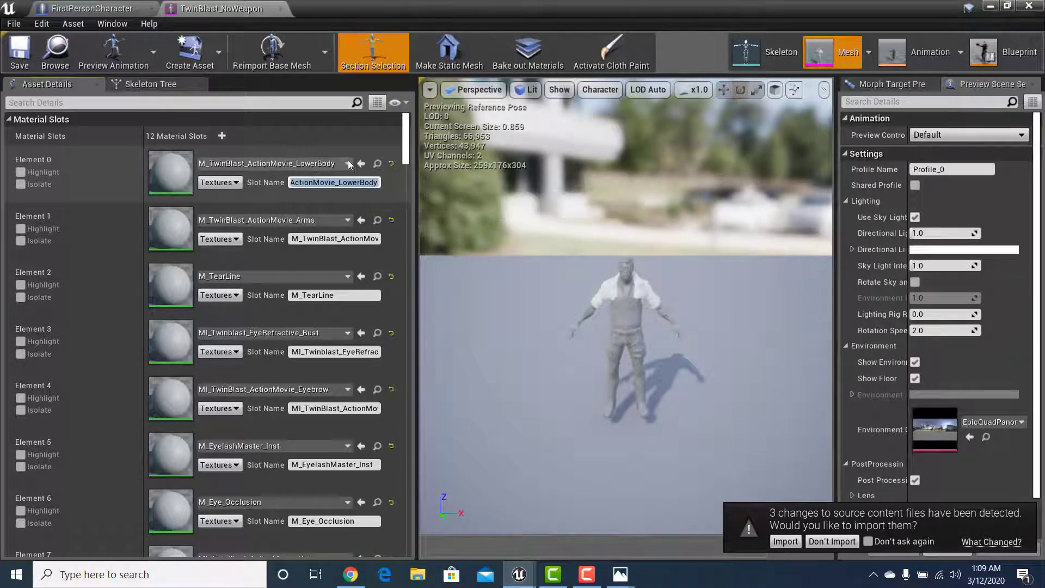
left_click(348, 163)
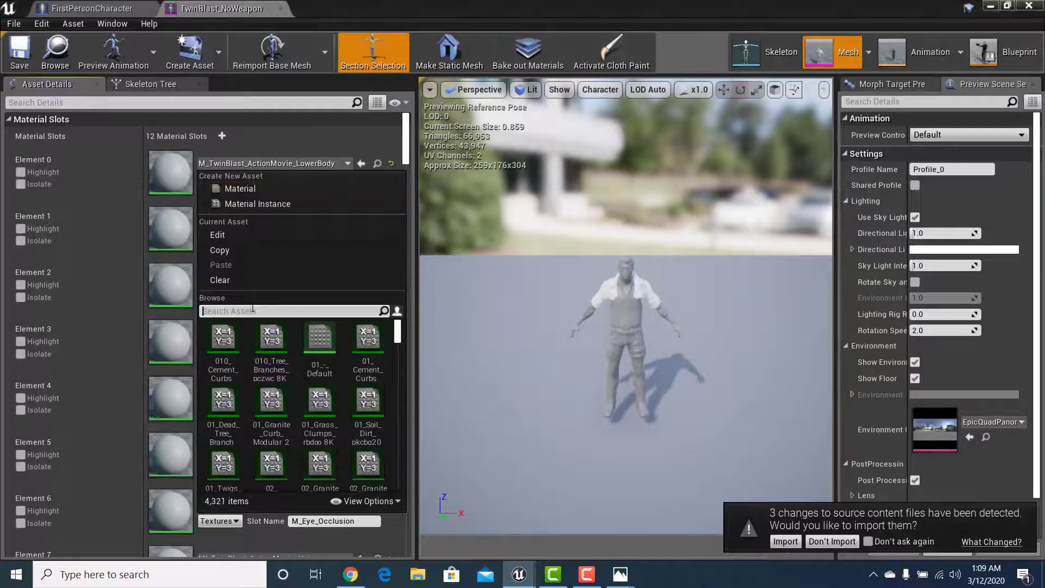
key("ctrl+v")
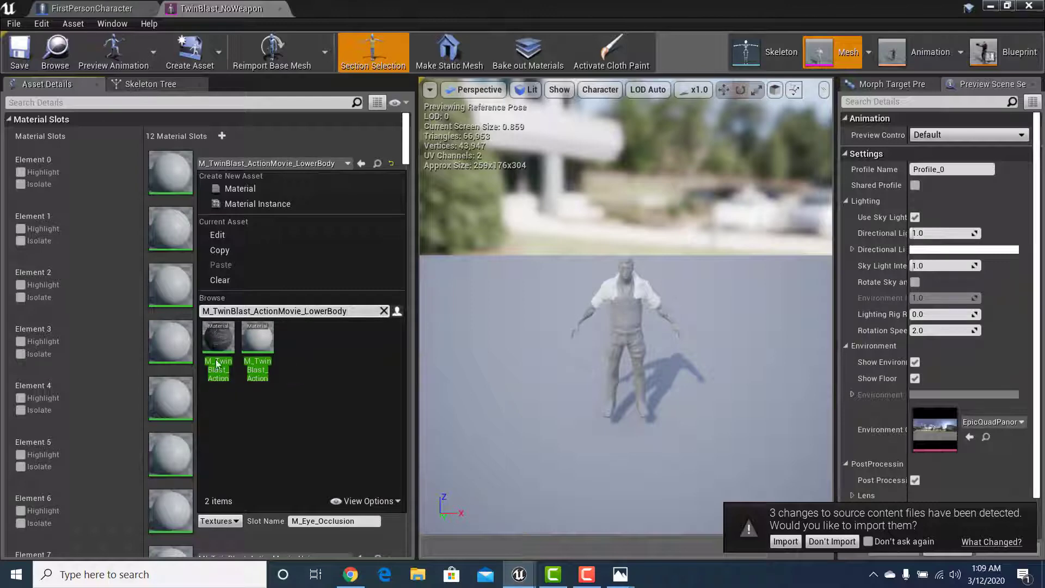
mouse_move(263, 342)
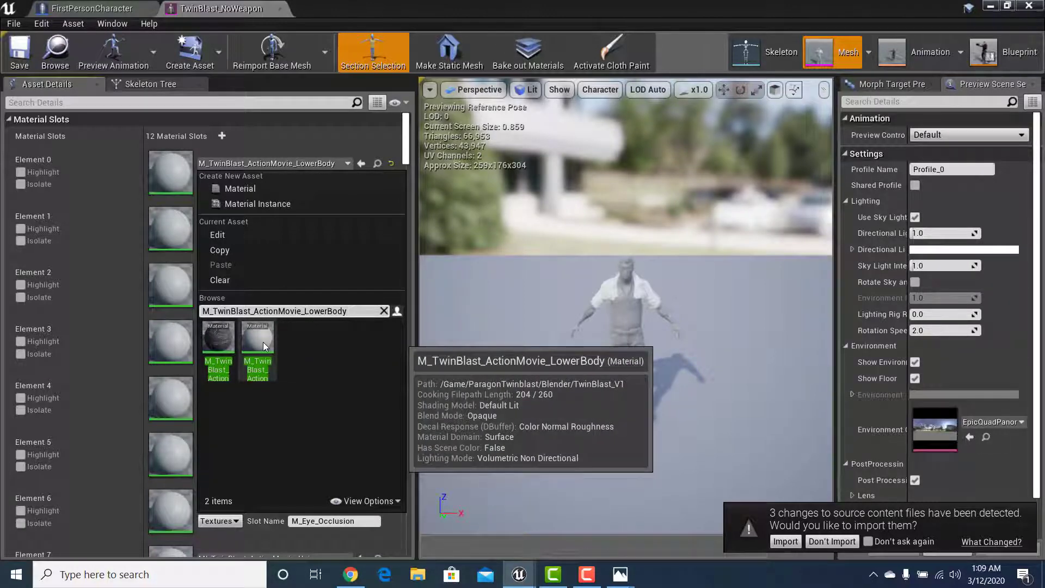
mouse_move(224, 342)
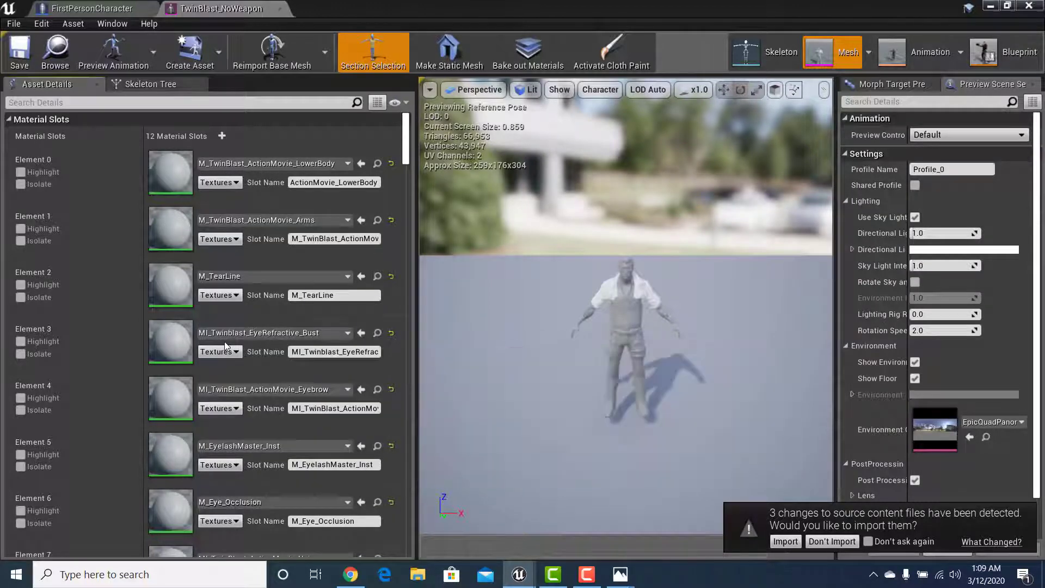
key("ctrl+z")
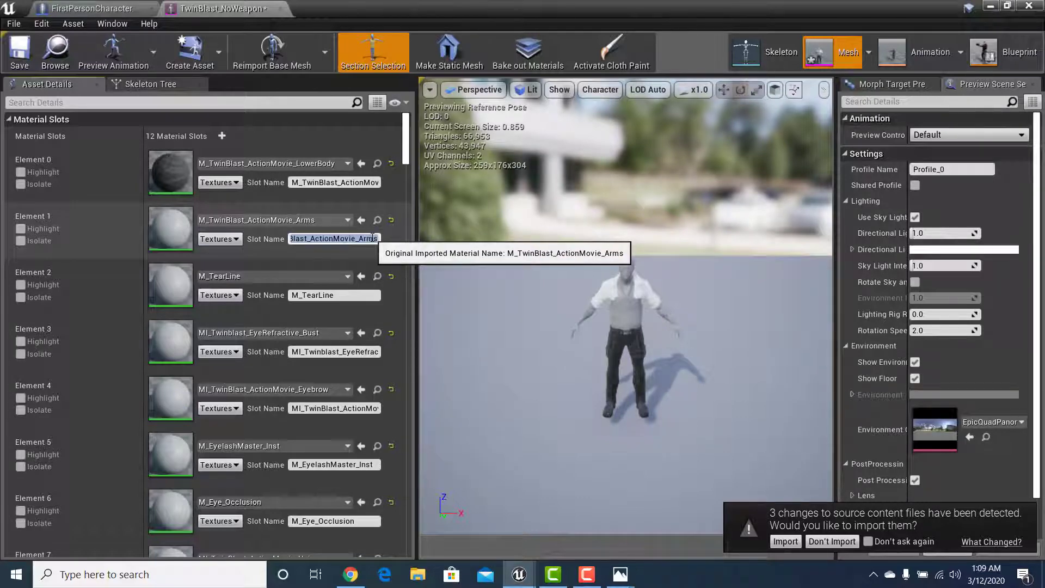
Step: Assign the original textured M_TwinBlast_ActionMovie_Arms material to Element 1 and an existing translucent M_TearLine material to Element 2
left_click(315, 223)
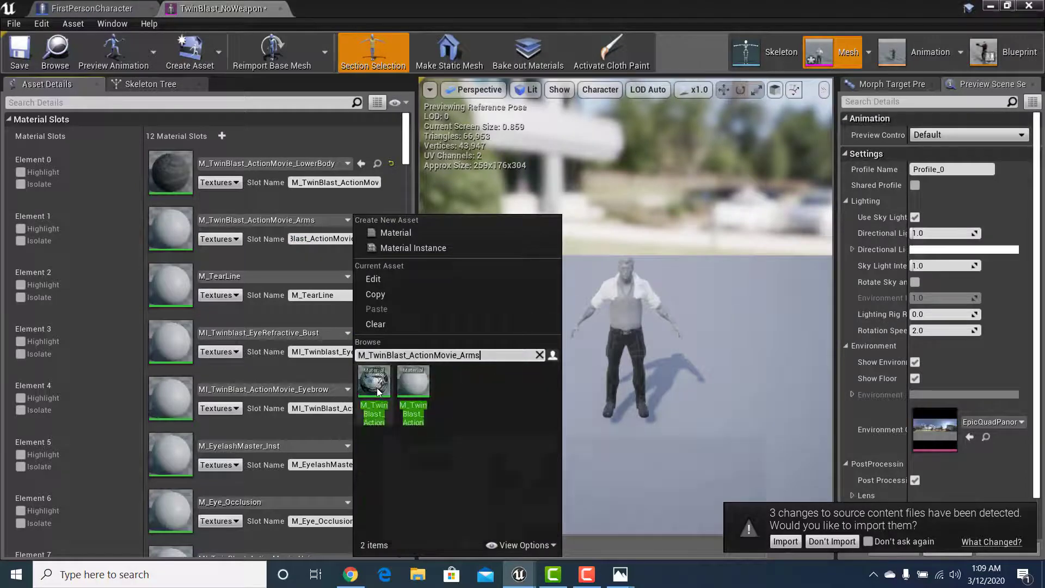
left_click(376, 389)
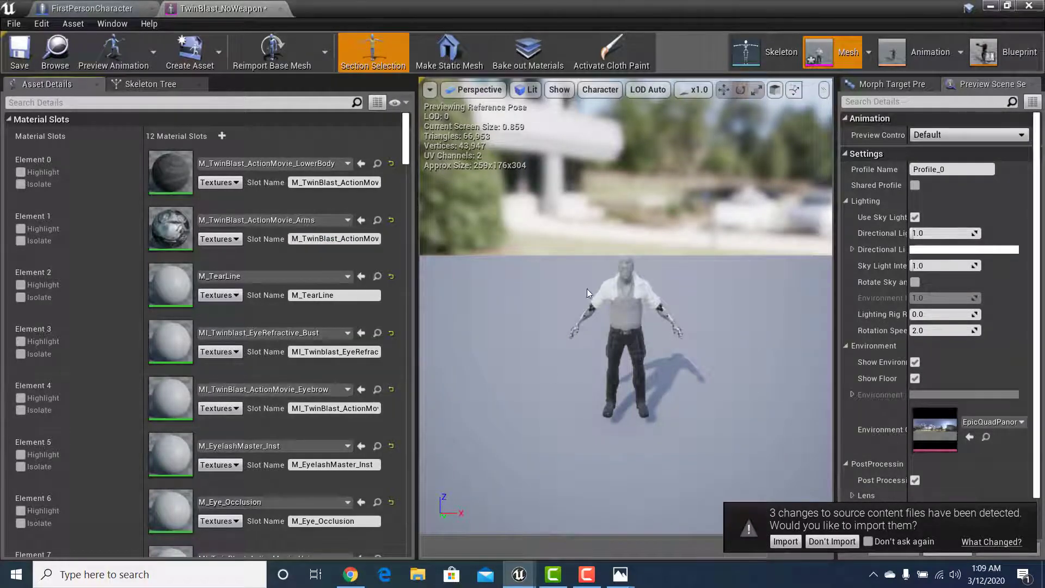
left_click(325, 278)
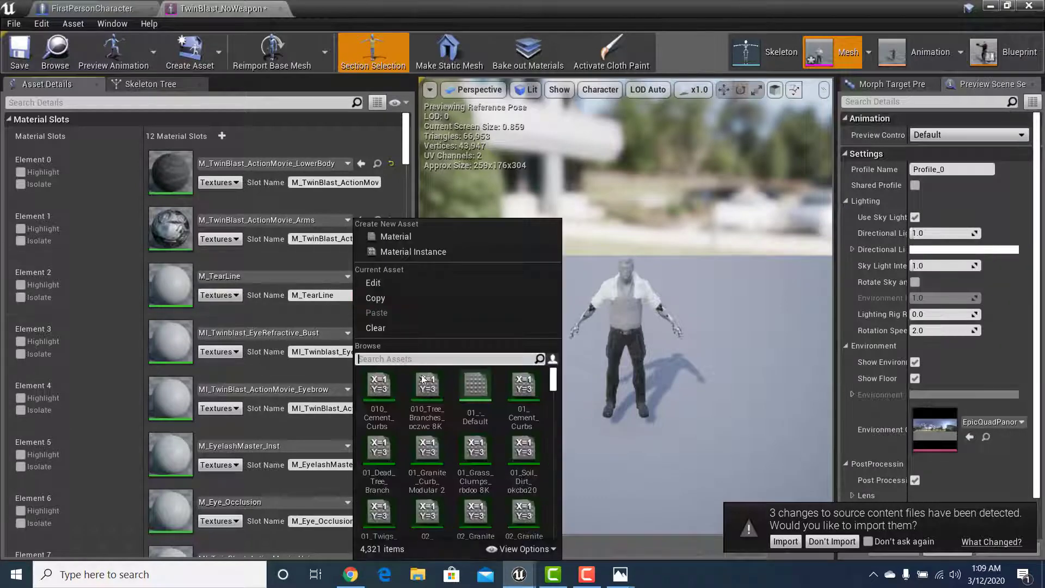
left_click(318, 296)
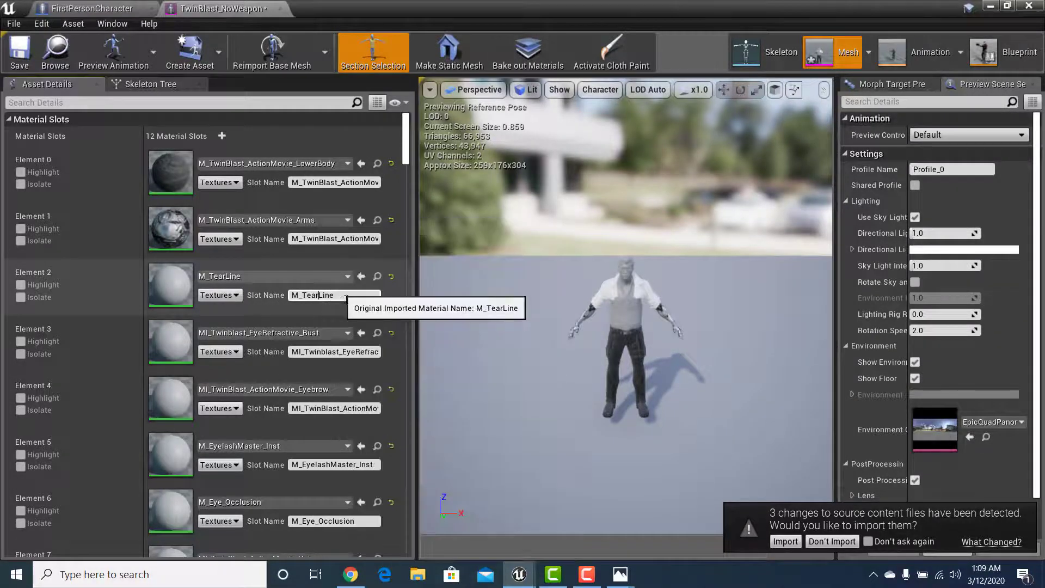
left_click(275, 276)
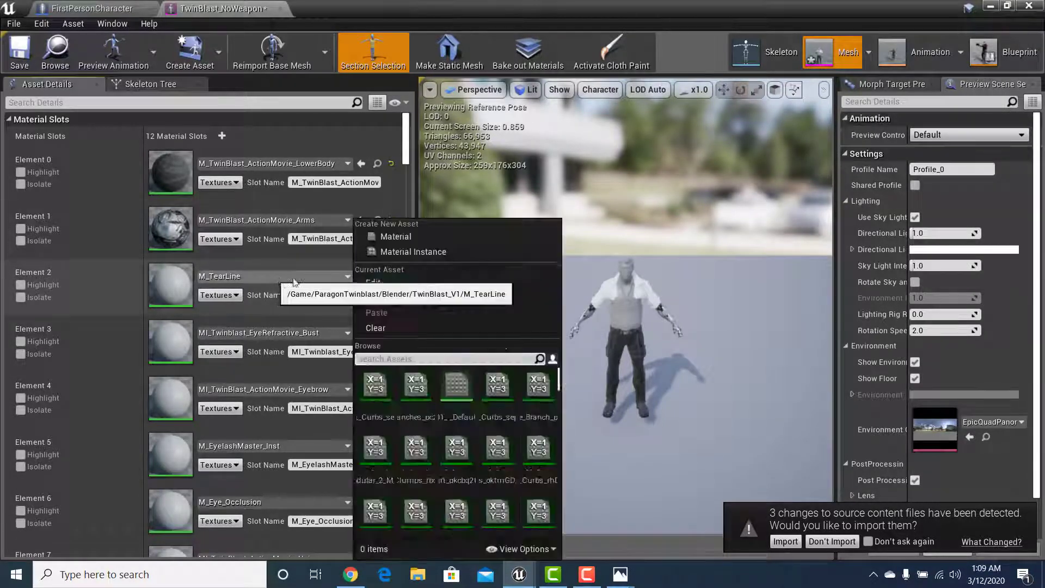
type("M_TearLine")
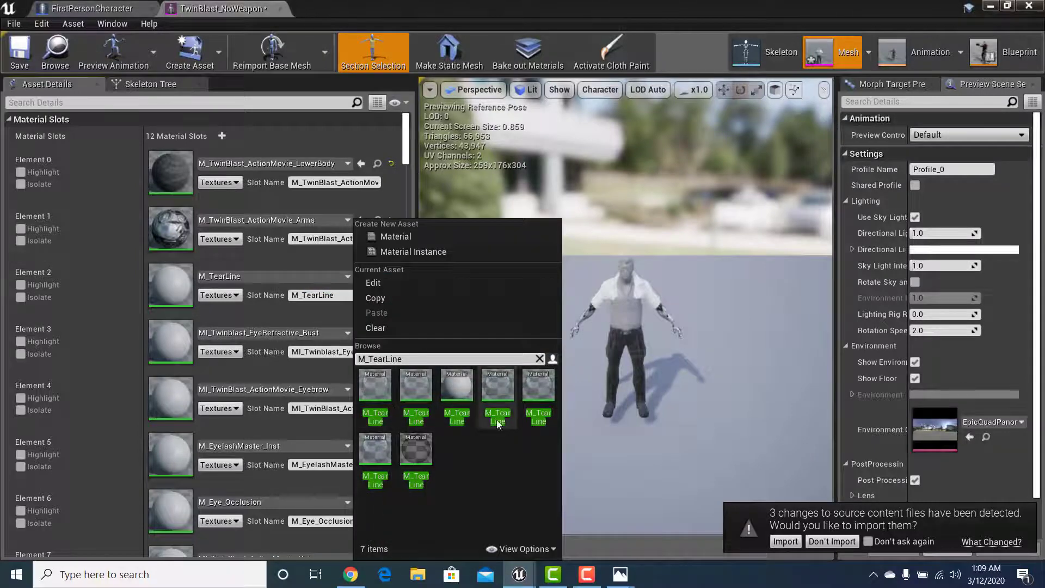
left_click(366, 385)
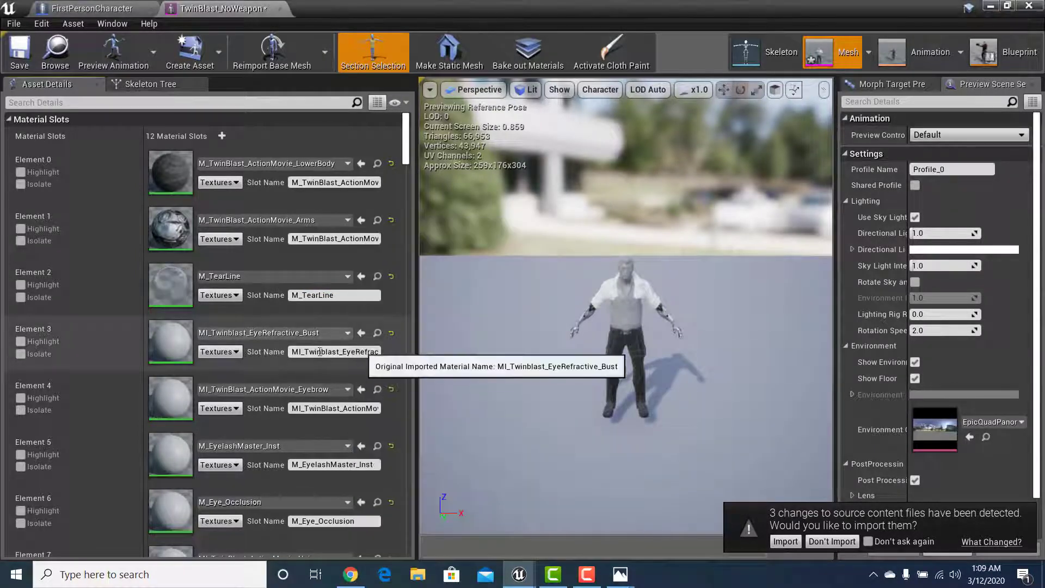
Step: Assign the original MI_Twinblast_EyeRefractive_Bust material instance to Element 3 and the original MI_TwinBlast_ActionMovie_Eyebrow to Element 4
left_click(267, 331)
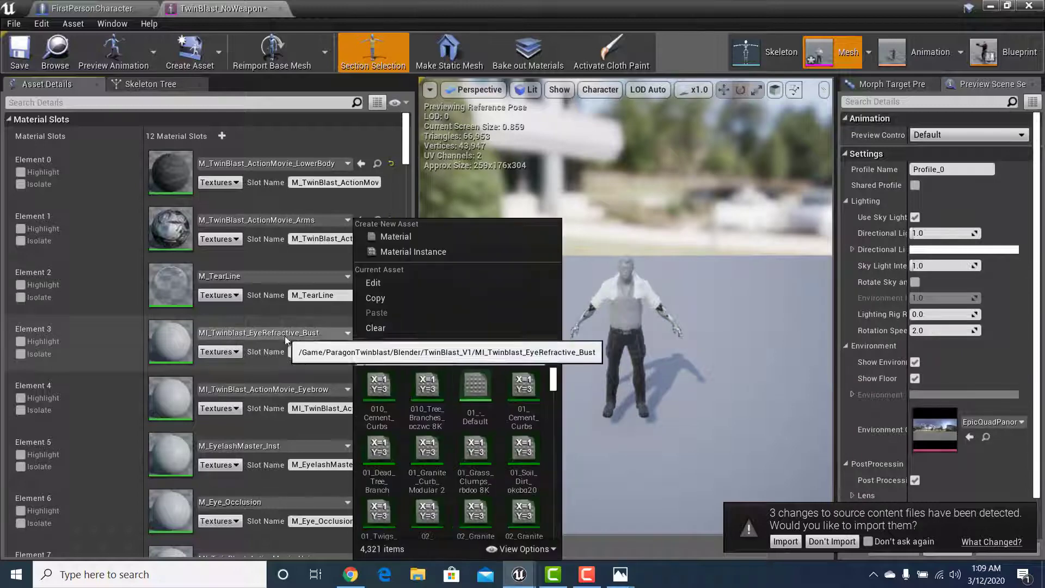
type("MI_Twinblast_EyeRefractive_Bust")
left_click(413, 386)
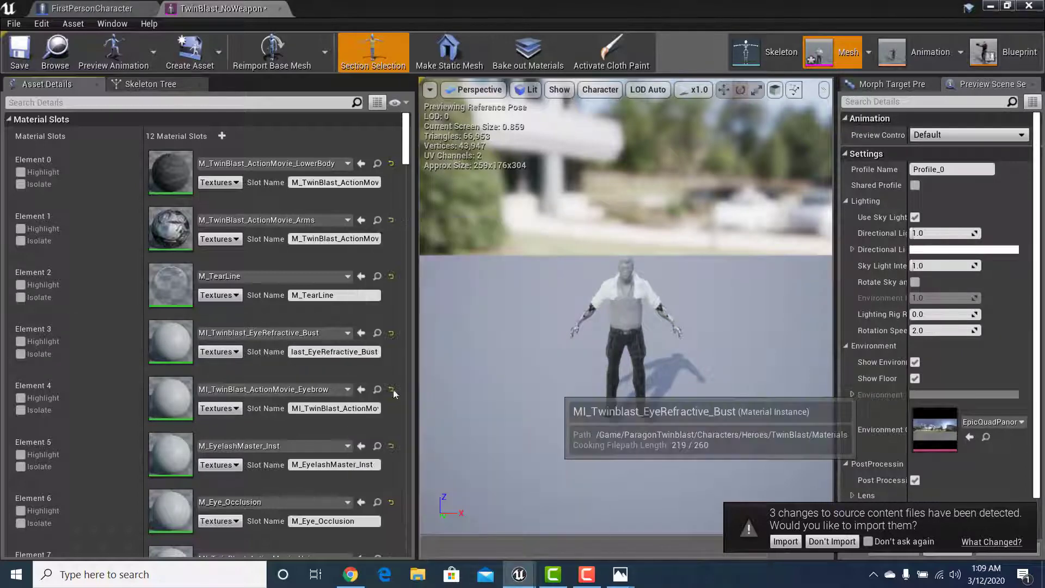
left_click(338, 394)
left_click(336, 409)
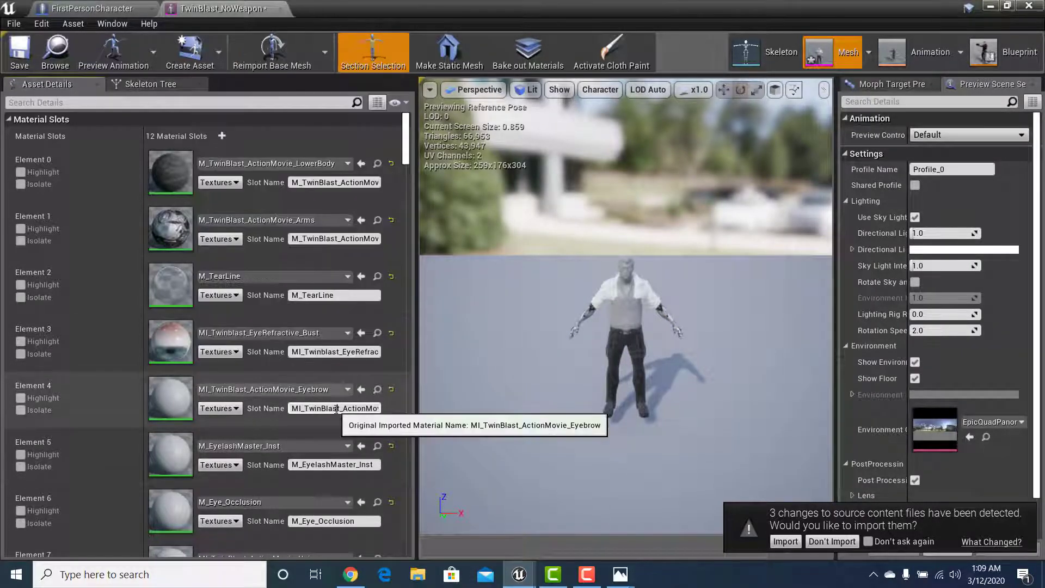
left_click(265, 390)
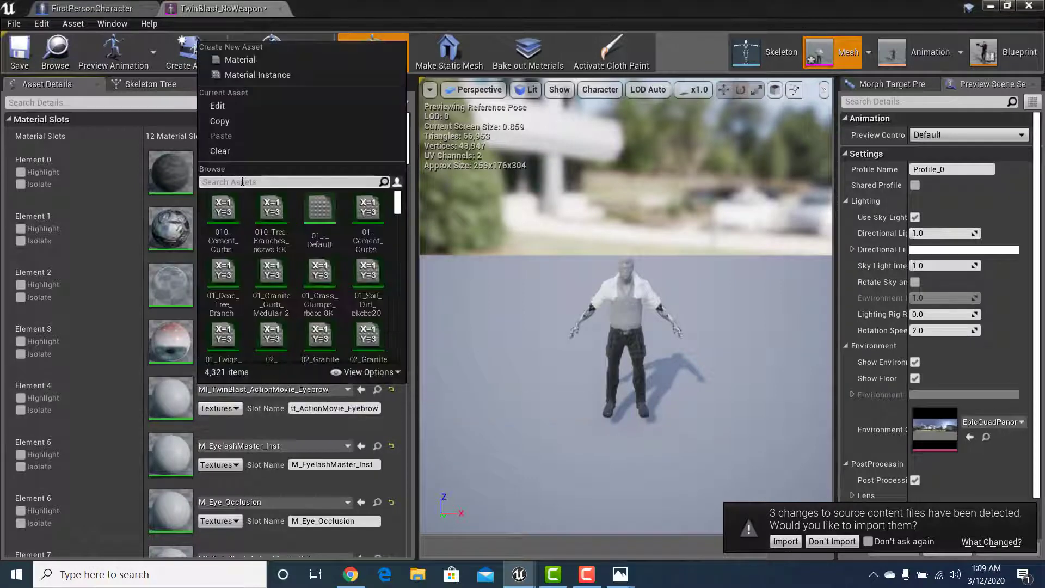
type("MI_TwinBlast_ActionMovie_Eyebrow")
left_click(257, 210)
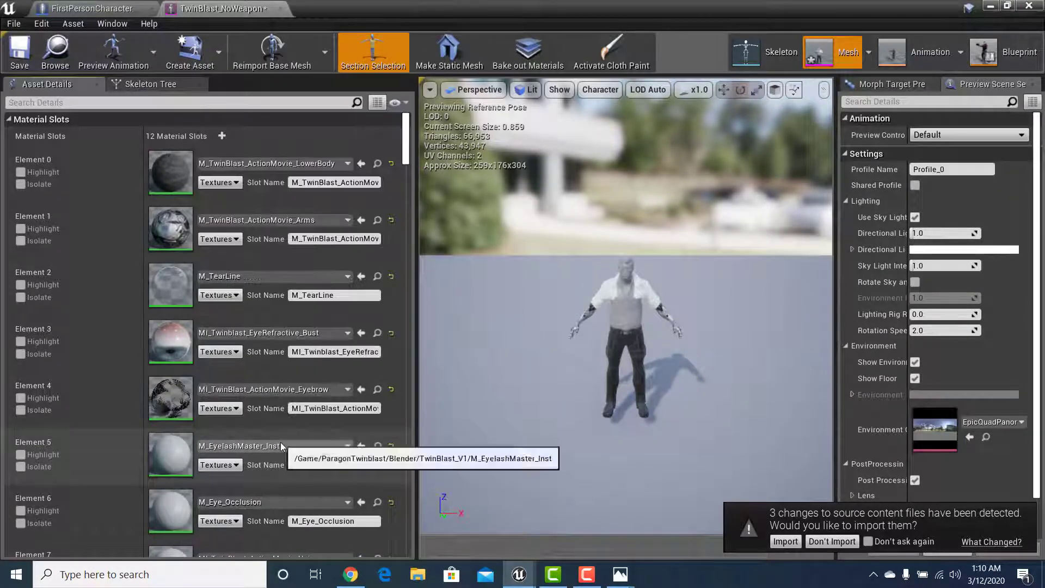
Step: Assign the existing M_EyelashMaster_Inst material to Element 5 and an existing M_Eye_Occlusion material to Element 6, avoiding the plain imported copies
left_click(281, 446)
type("M_EyelashMaster_Inst")
left_click(267, 260)
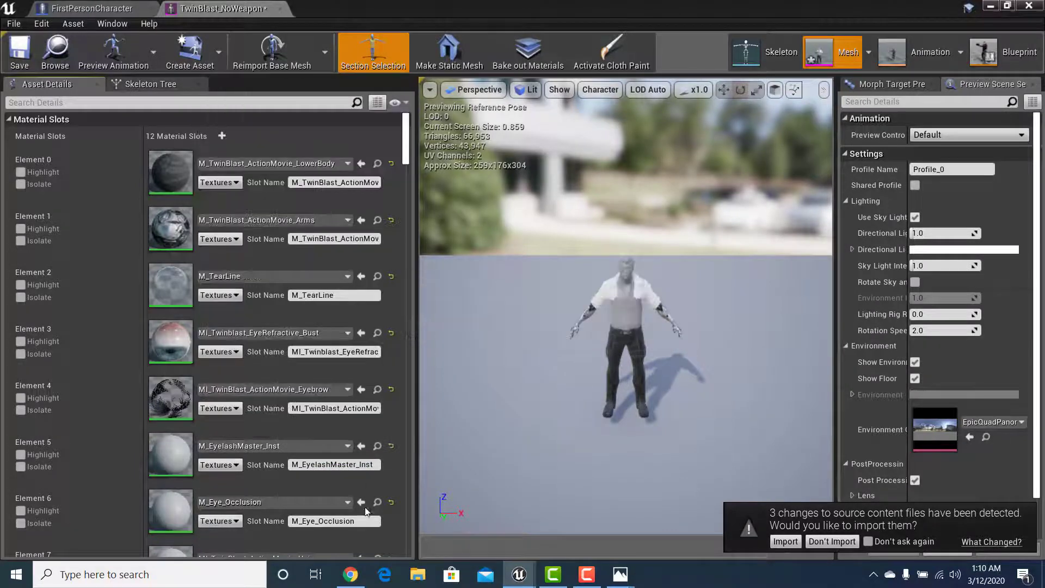
scroll(334, 438, "down", 3)
scroll(335, 450, "down", 3)
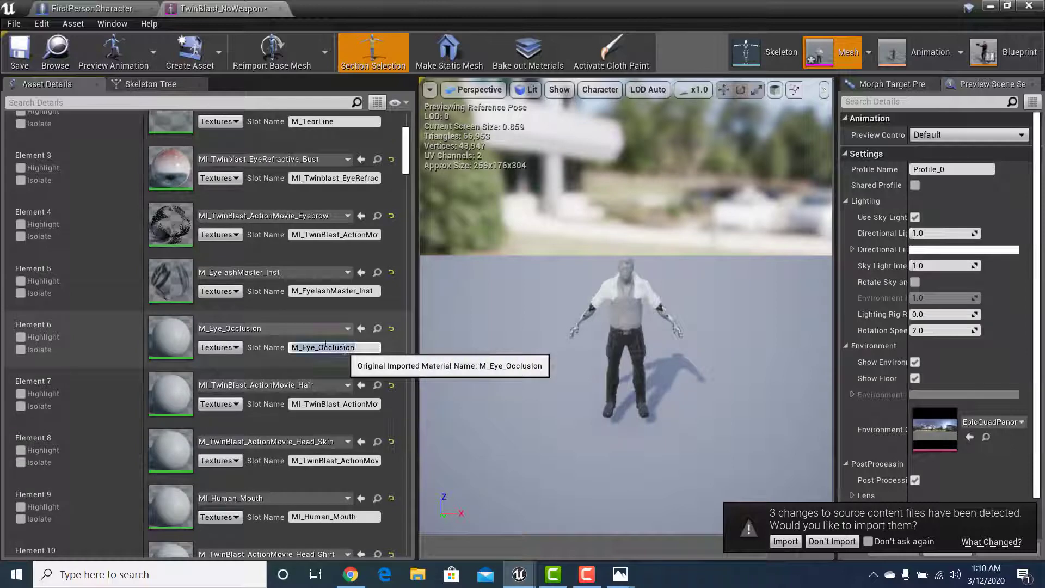
left_click(276, 328)
type("M_Eye_Occlusion")
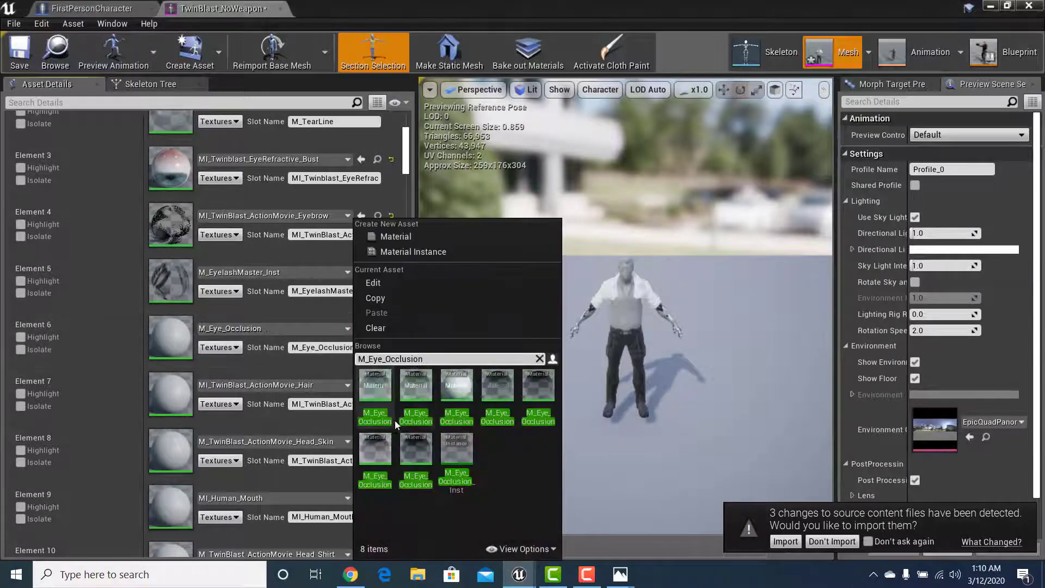
left_click(378, 388)
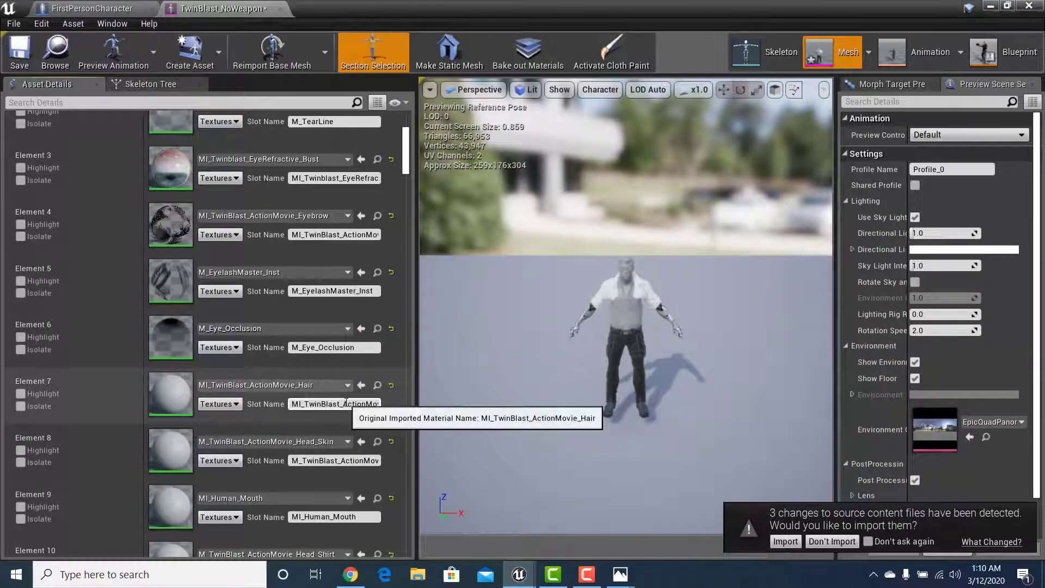
Step: Assign the original textured MI_TwinBlast_ActionMovie_Hair to Element 7 and the original M_TwinBlast_ActionMovie_Head_Skin to Element 8
left_click(322, 385)
type("MI_TwinBlast_ActionMovie_Hair")
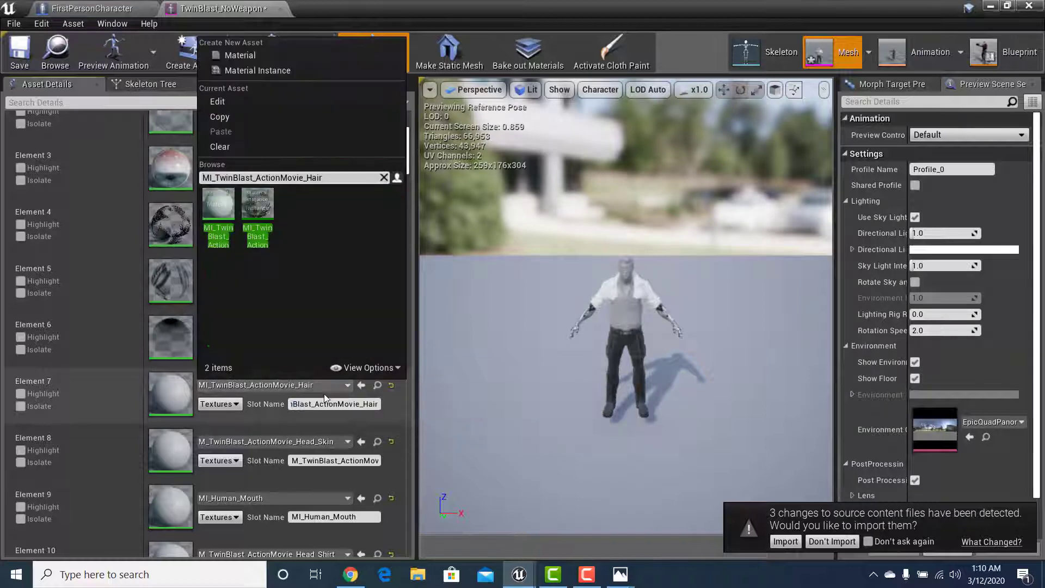
left_click(218, 202)
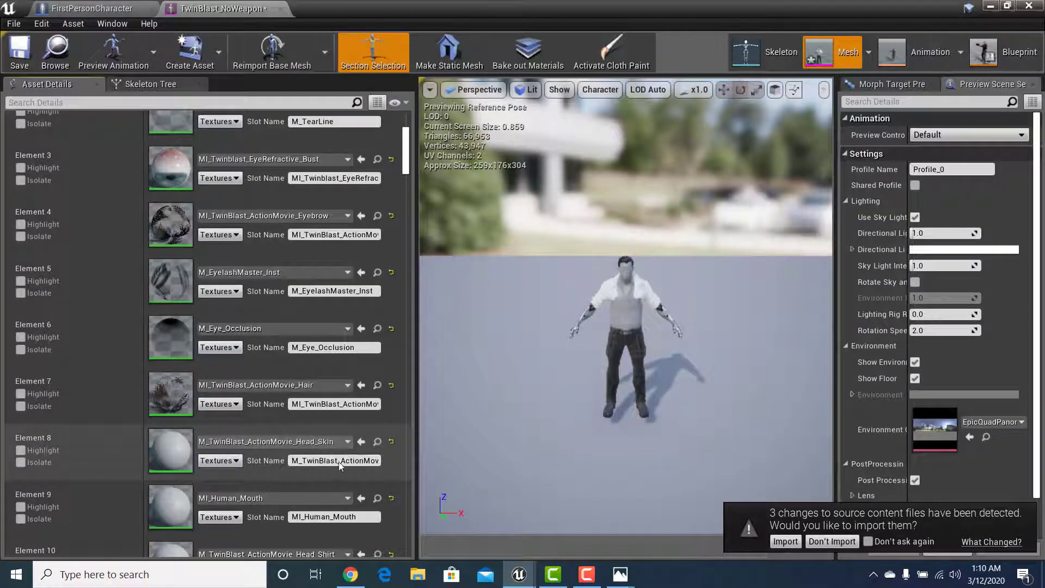
double_click(347, 461)
key("ctrl+c")
left_click(272, 442)
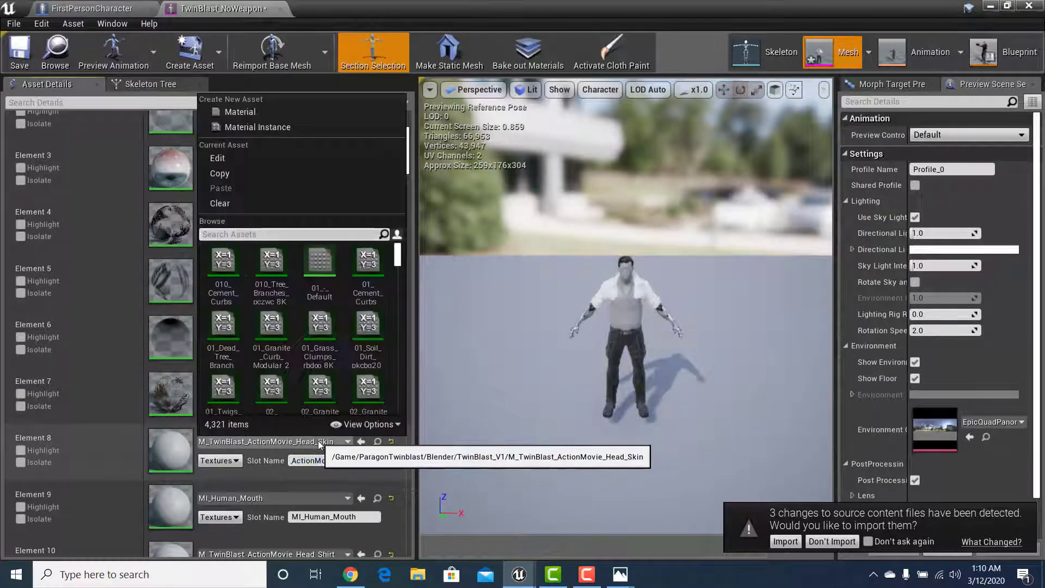
key("ctrl+v")
left_click(222, 264)
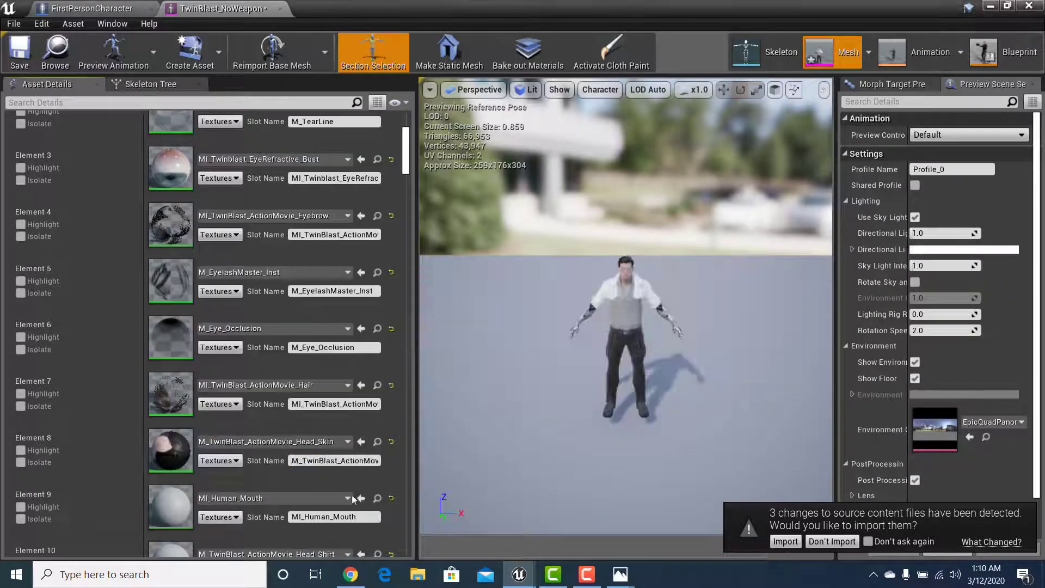
Step: Assign the original red MI_Human_Mouth material instance to Element 9 and the original textured M_TwinBlast_ActionMovie_Head_Shirt to Element 10
scroll(352, 495, "down", 5)
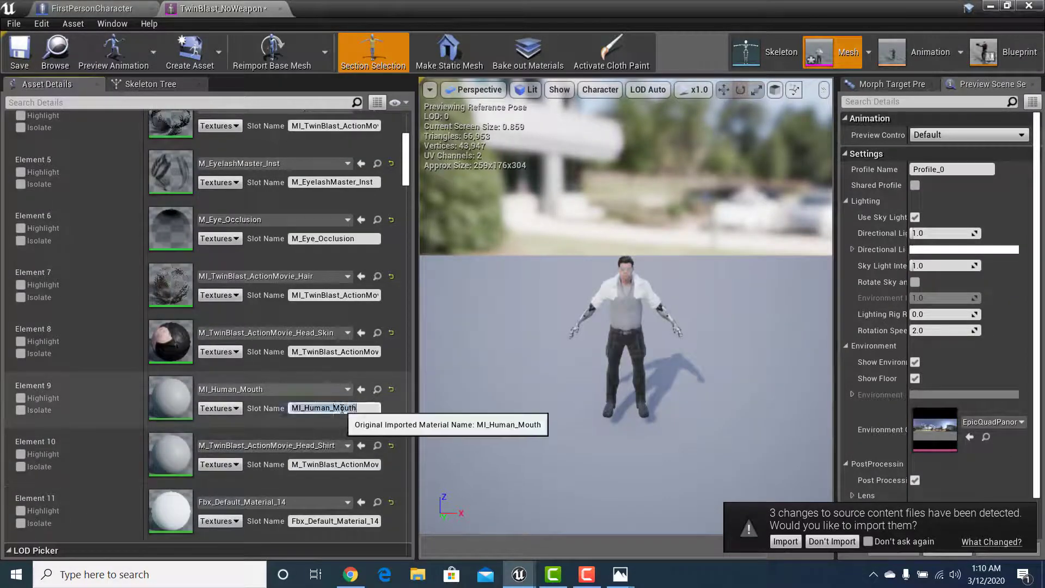
key("ctrl+c")
left_click(275, 390)
key("ctrl+v")
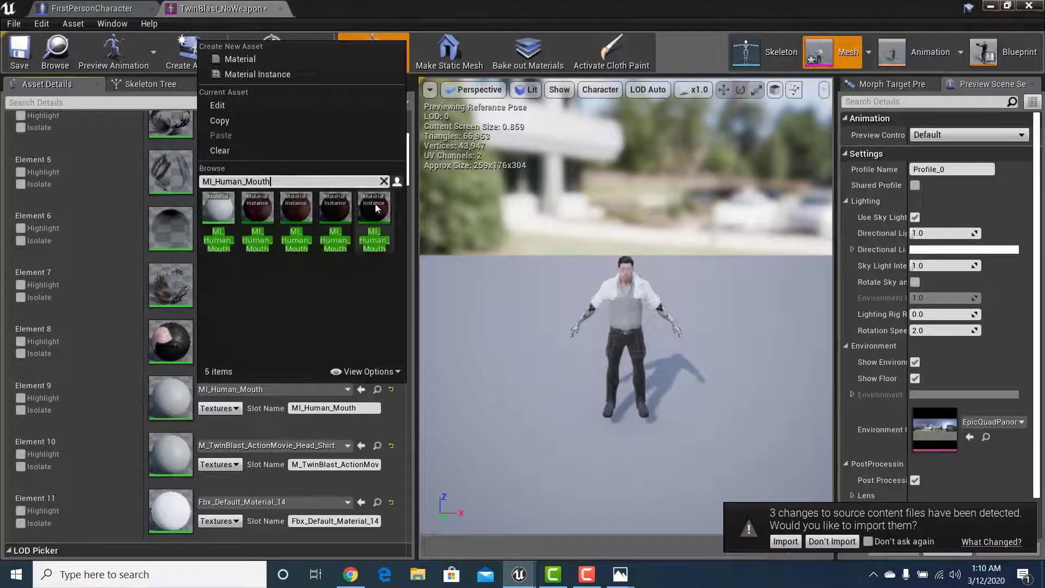
left_click(257, 210)
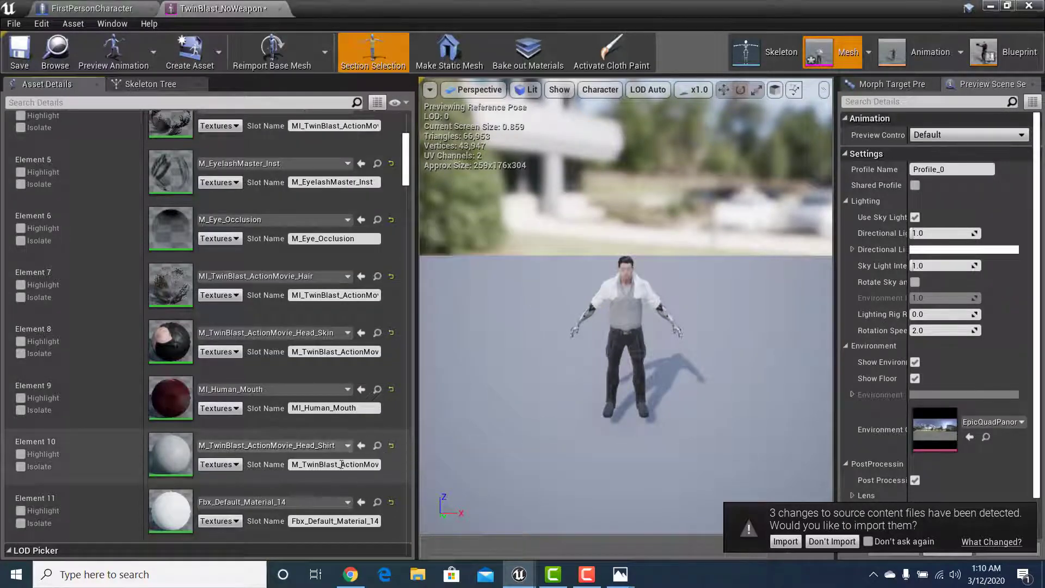
left_click(334, 446)
key("ctrl+v")
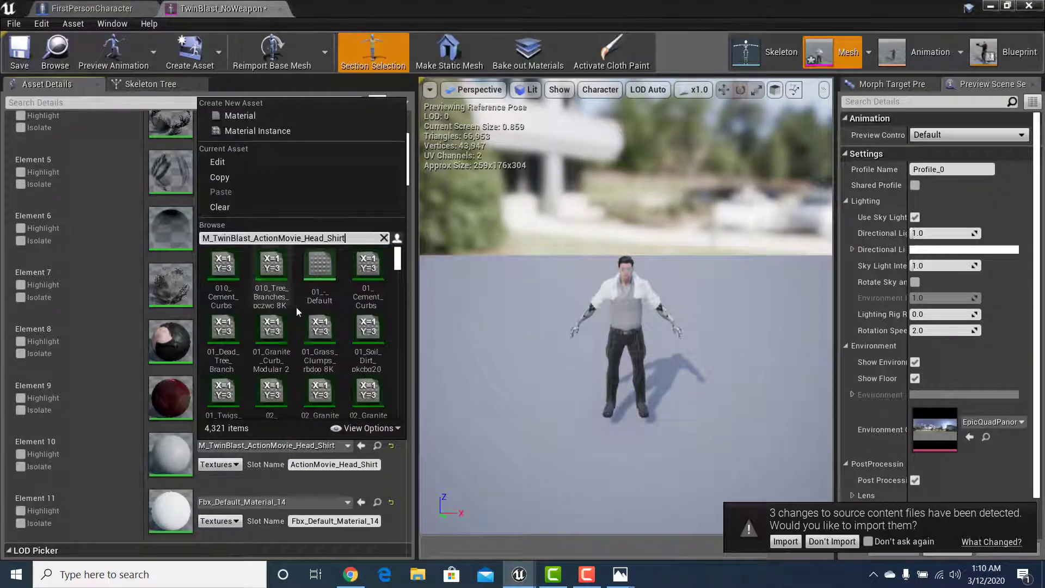
left_click(227, 270)
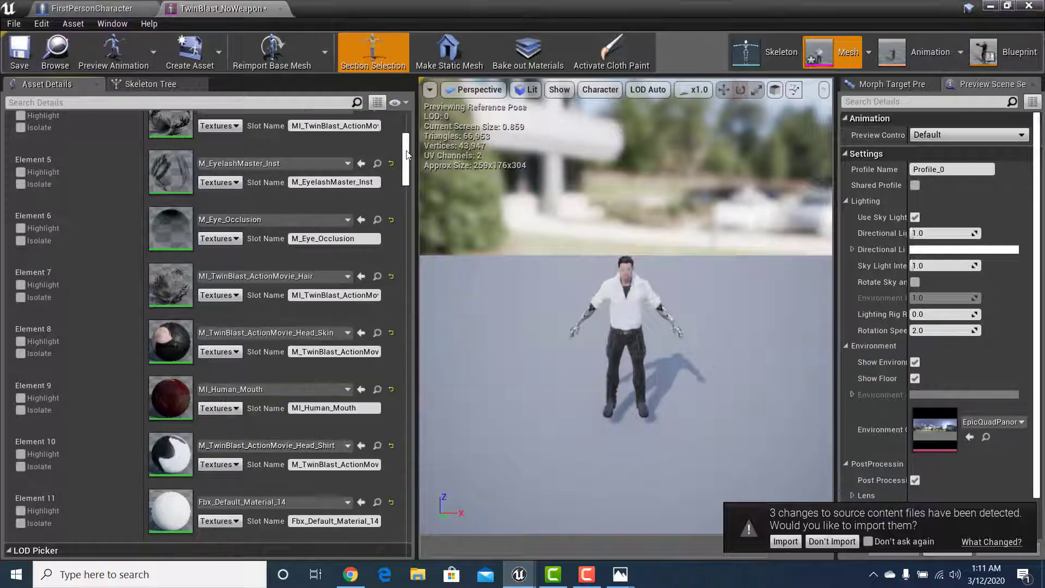
Step: Review the assigned materials in the material slots and LOD 0 sections, check the character preview, and save the mesh
left_click_drag(406, 157, 406, 217)
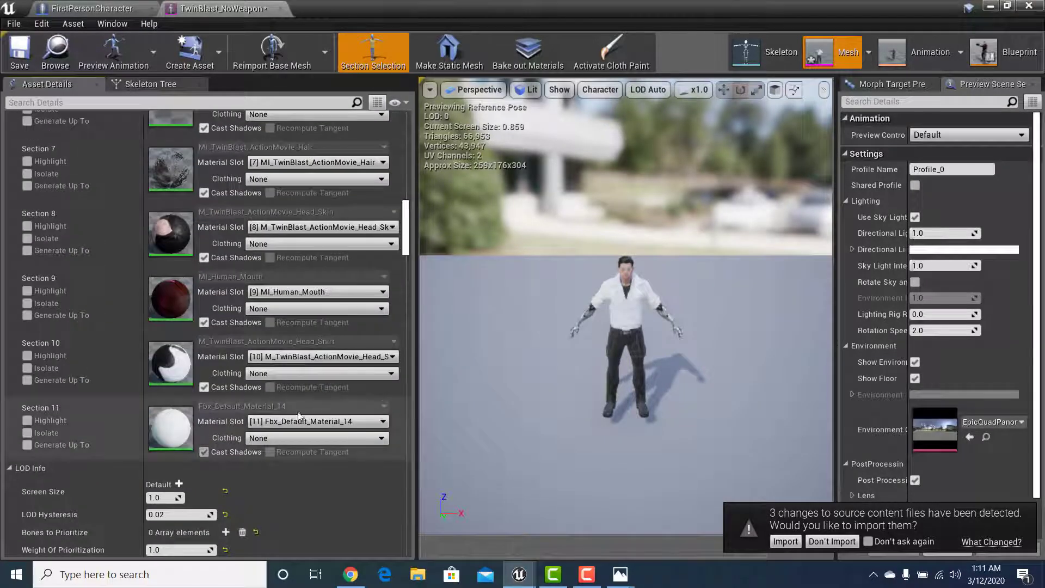
left_click(281, 420)
left_click(320, 440)
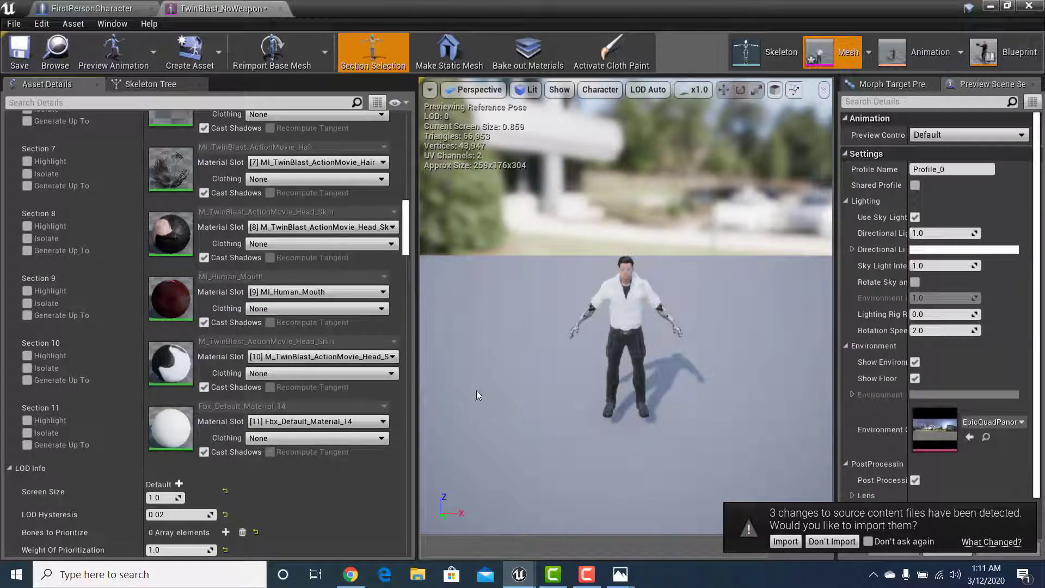
right_click_drag(583, 301, 527, 399)
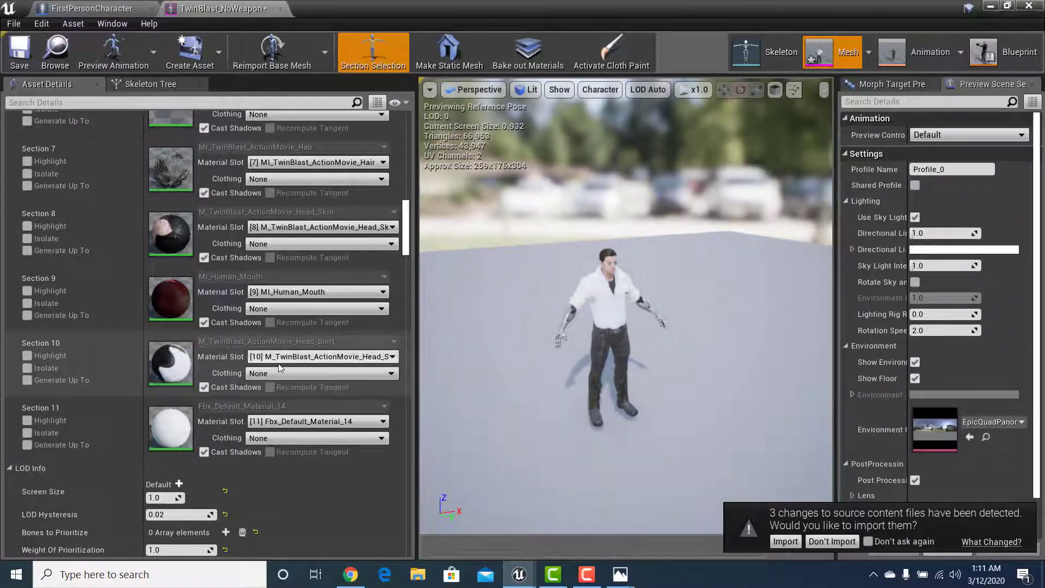
scroll(227, 491, "up", 3)
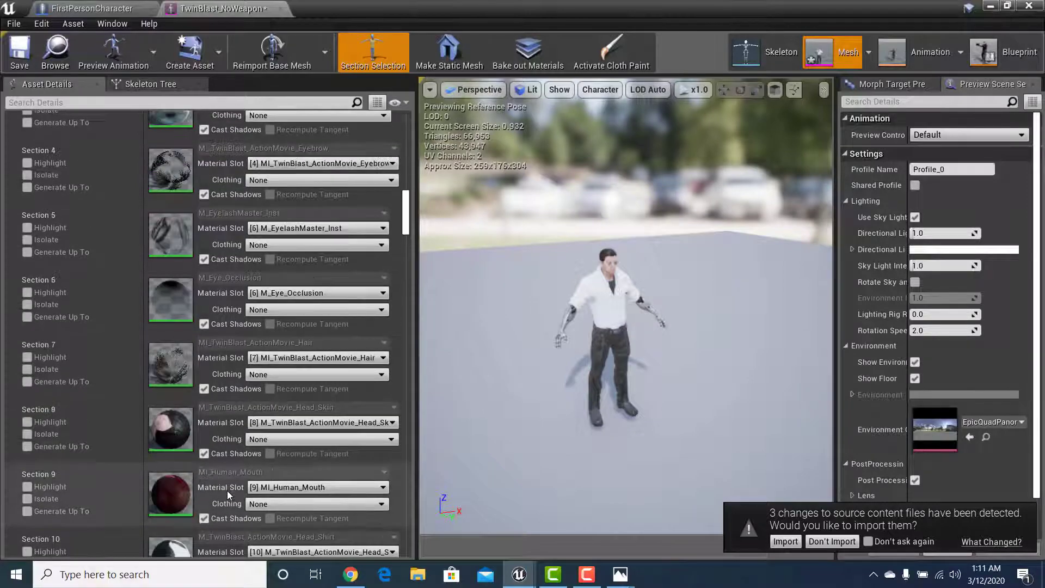
scroll(227, 491, "up", 8)
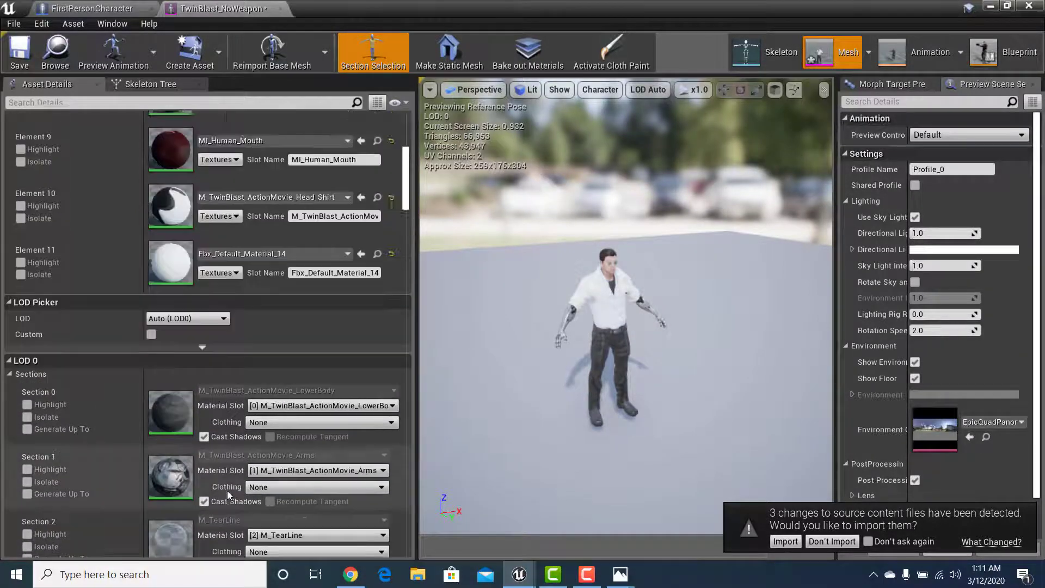
scroll(227, 491, "up", 4)
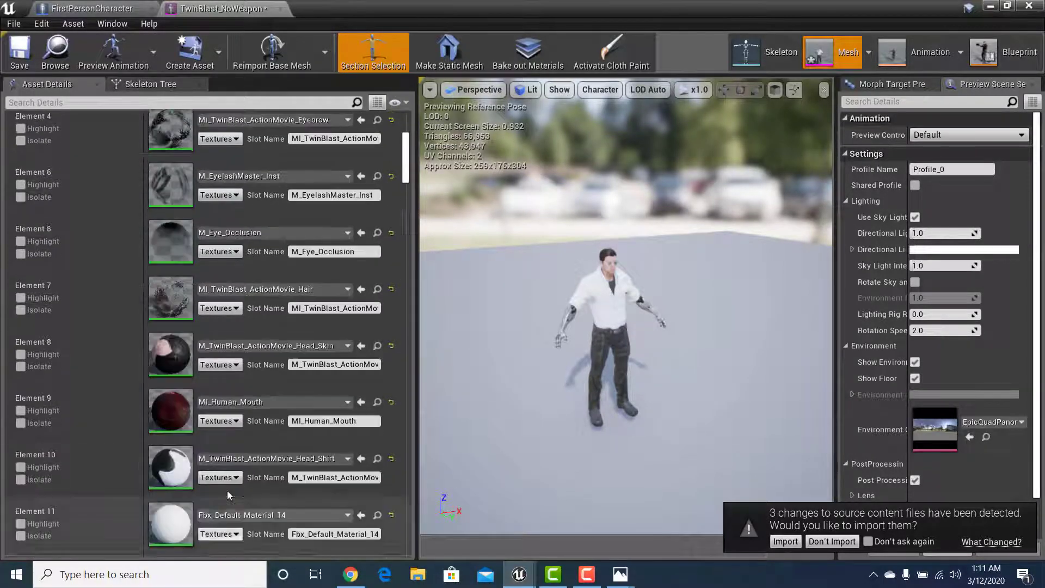
scroll(226, 491, "down", 5)
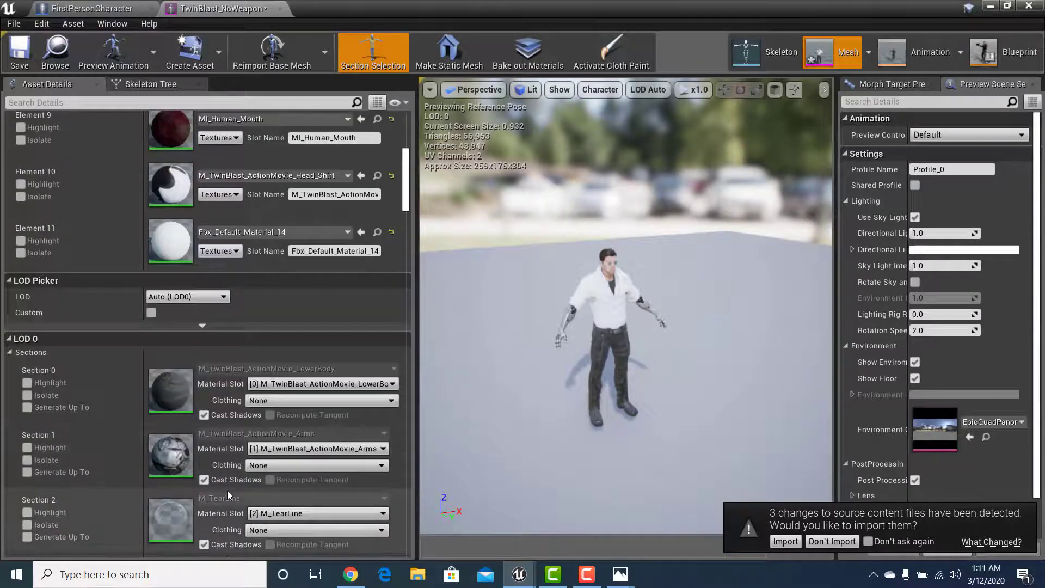
scroll(227, 491, "down", 2)
scroll(227, 491, "up", 2)
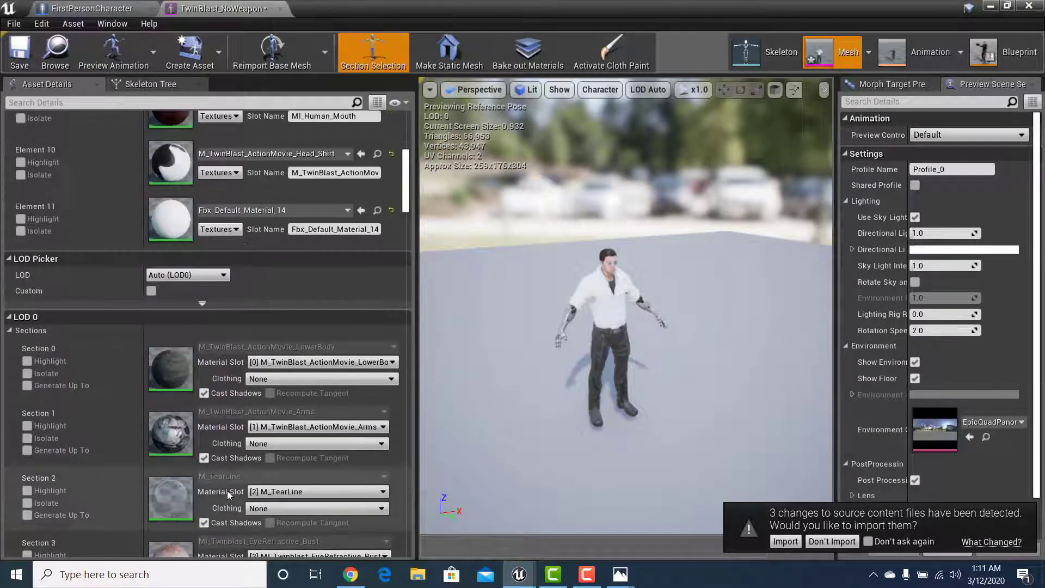
scroll(227, 490, "up", 5)
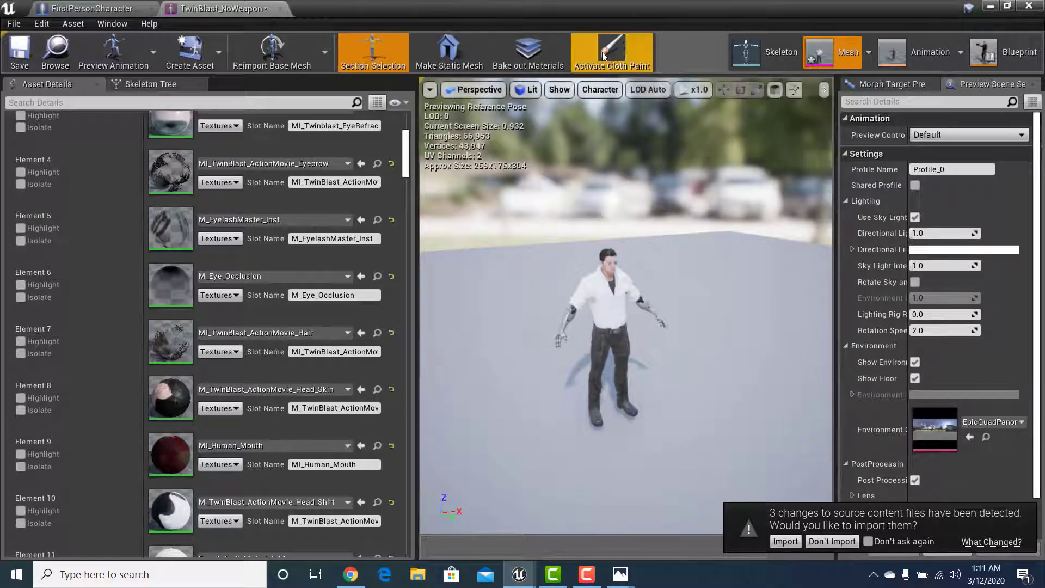
left_click(27, 53)
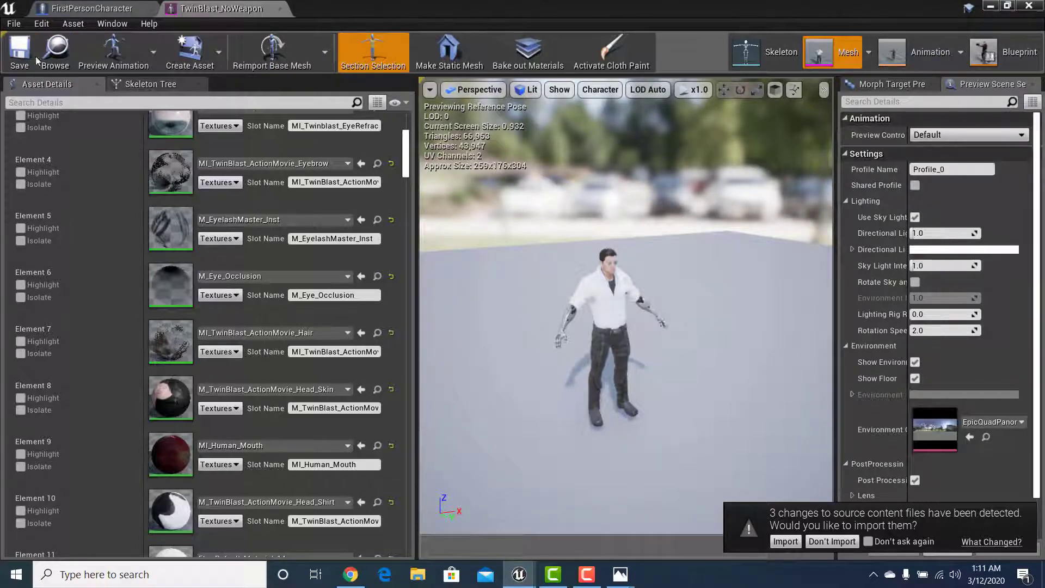
Step: Set the skeletal mesh of FirstPersonCharacter's Mesh component to TwinBlast_NoWeapon and compile the blueprint
left_click(94, 8)
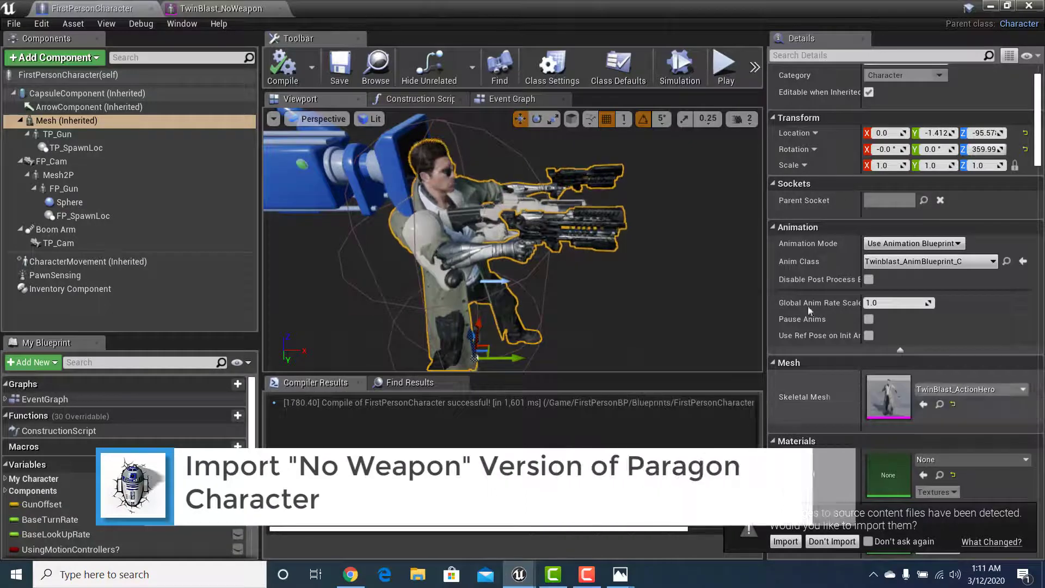
left_click(948, 390)
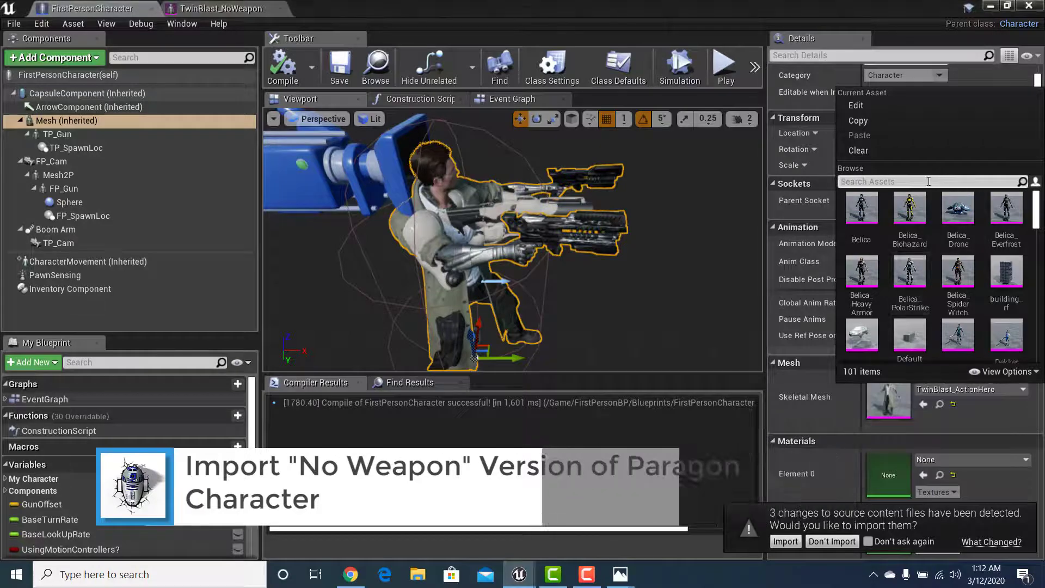
type("twinblas")
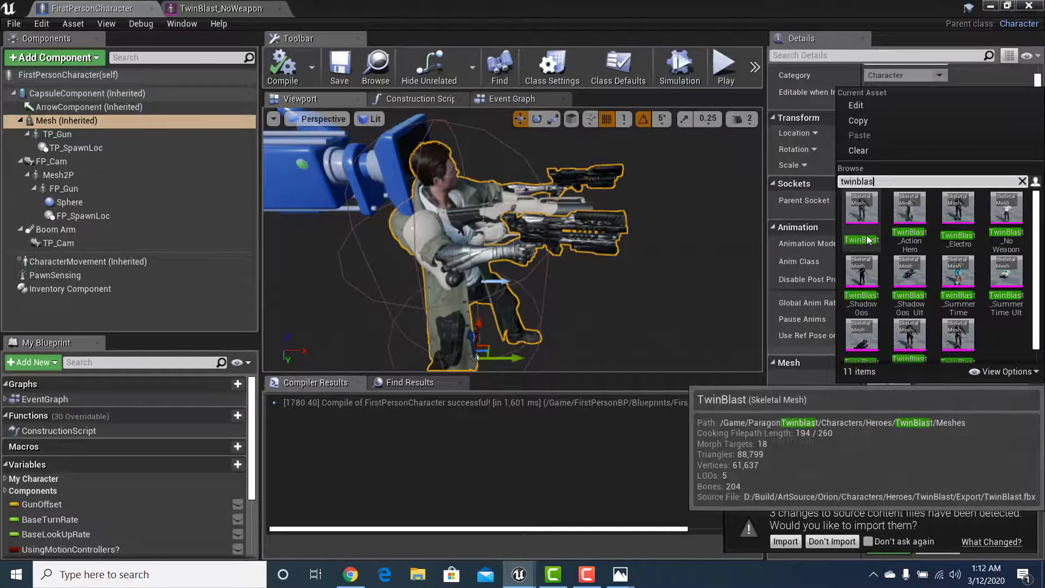
left_click(1007, 222)
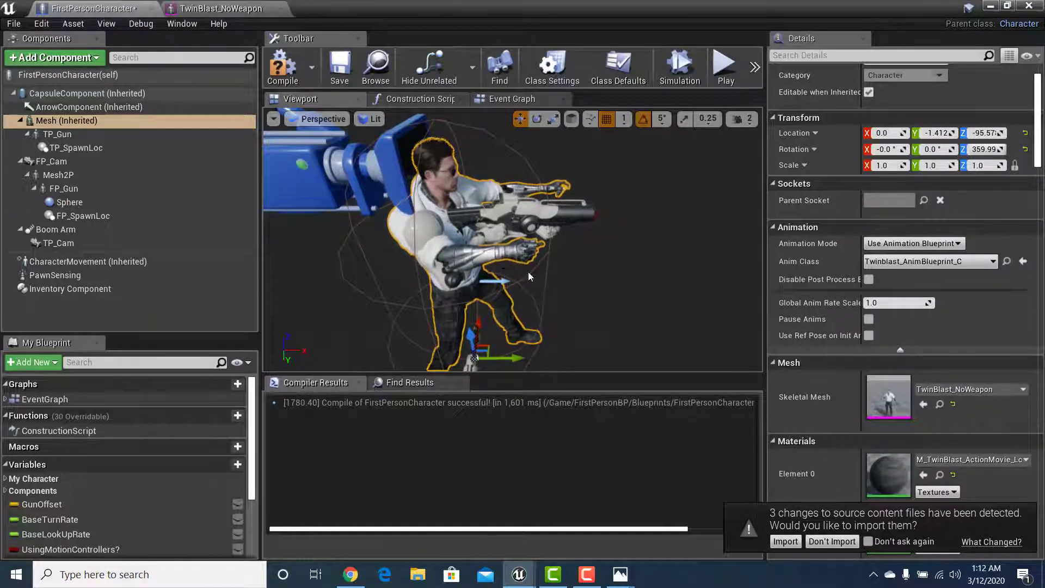
right_click_drag(544, 240, 443, 244)
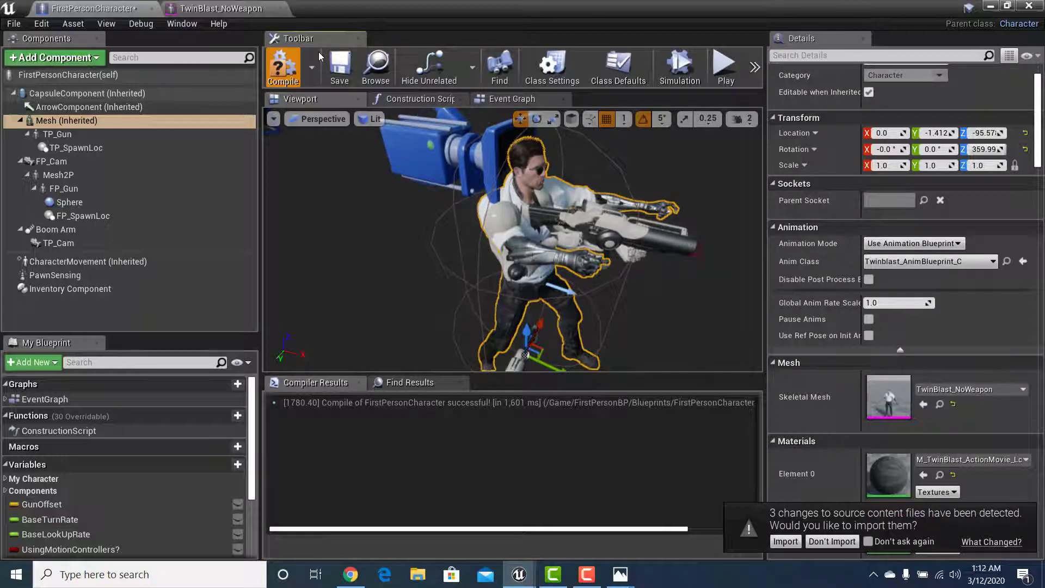
left_click(340, 67)
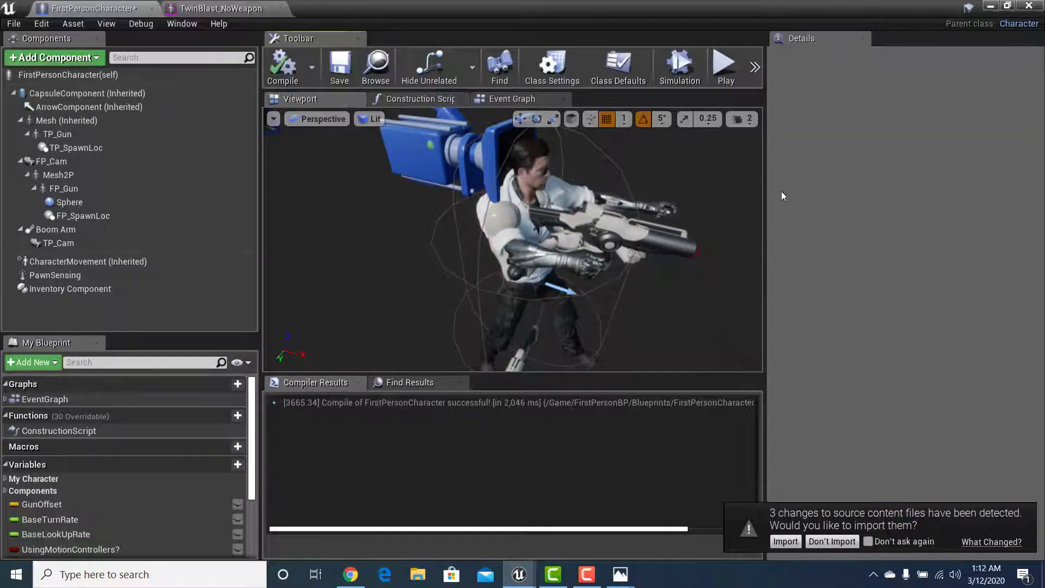
Step: Play the level in the editor, examine the weaponless character in third-person view, and end the play session
left_click(991, 6)
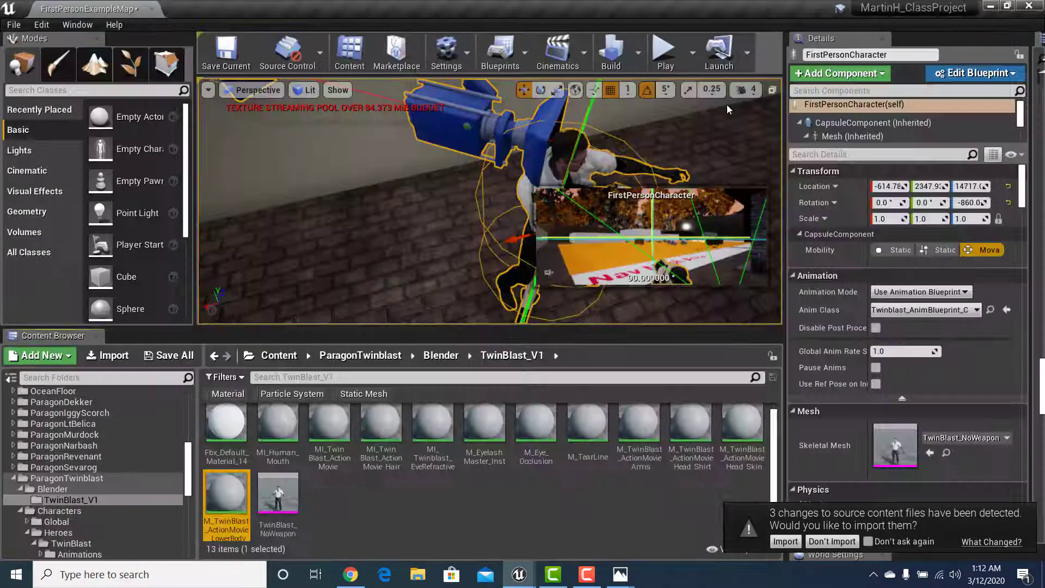
left_click(662, 52)
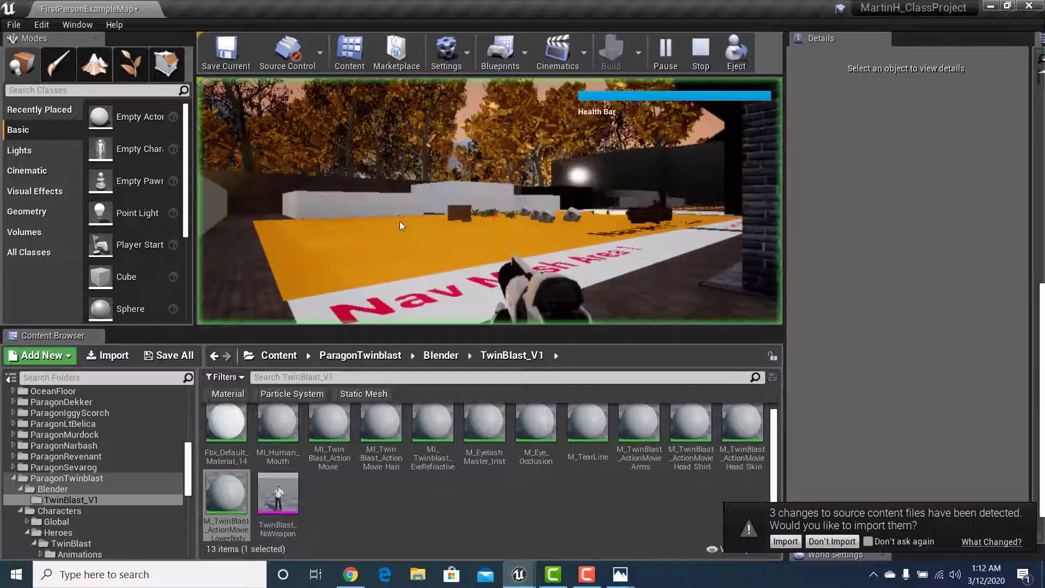
left_click(434, 240)
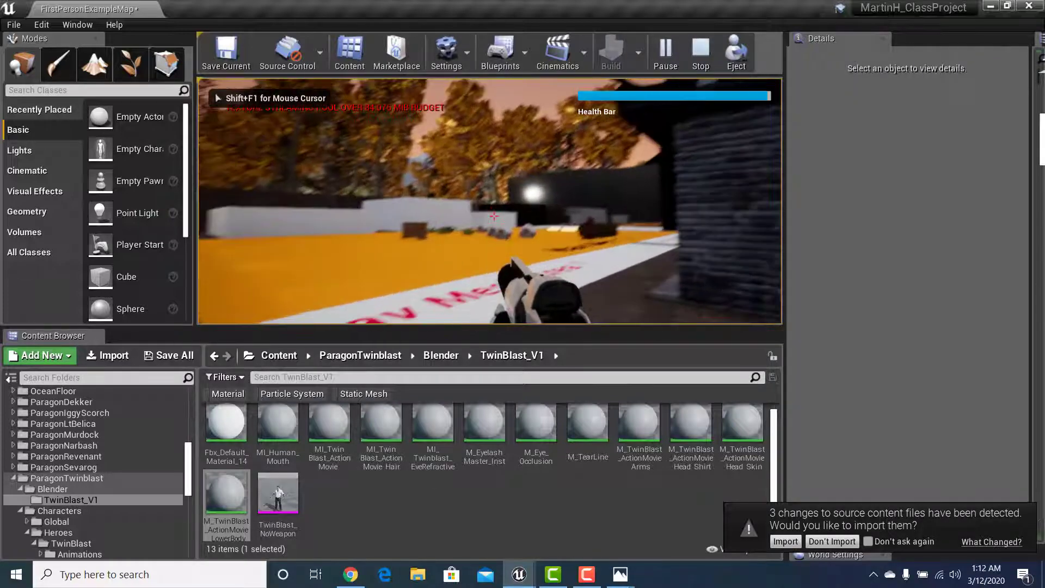
key("v")
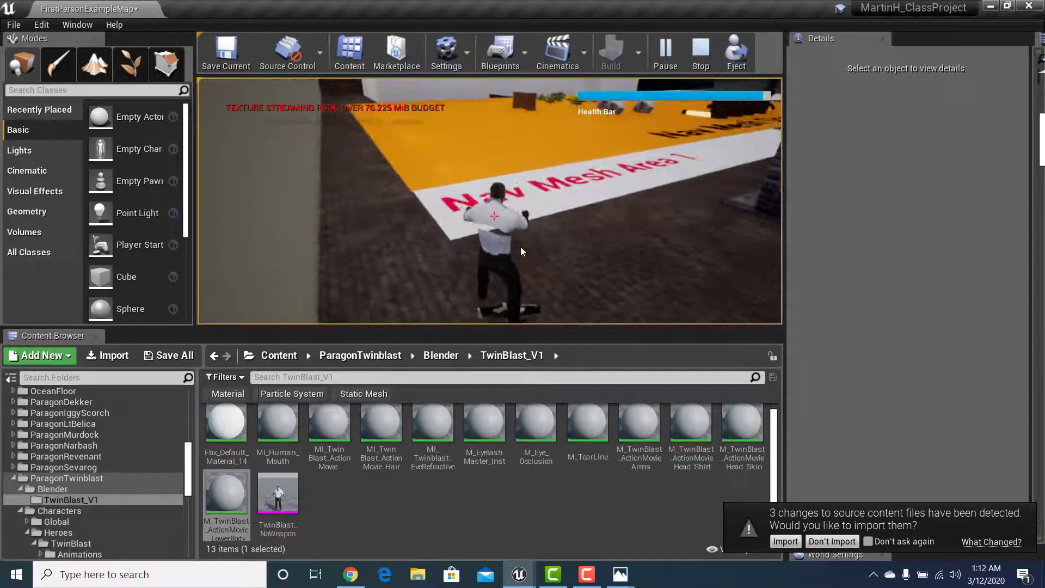
key("Escape")
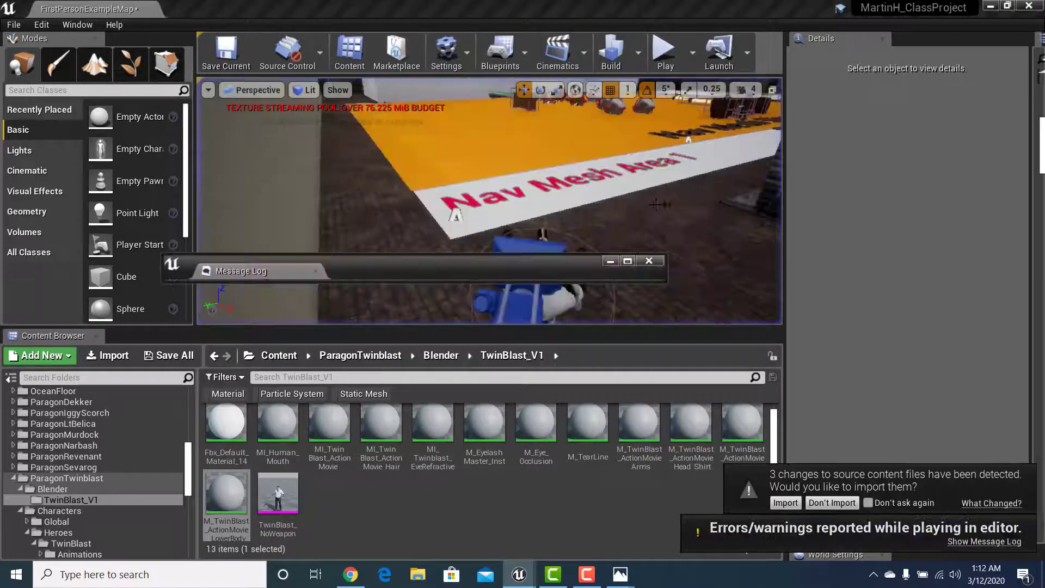
Step: Reopen the TwinBlast_NoWeapon mesh and search the available materials for Fbx_Default_Material_14 for Element 11
double_click(276, 494)
scroll(368, 369, "down", 3)
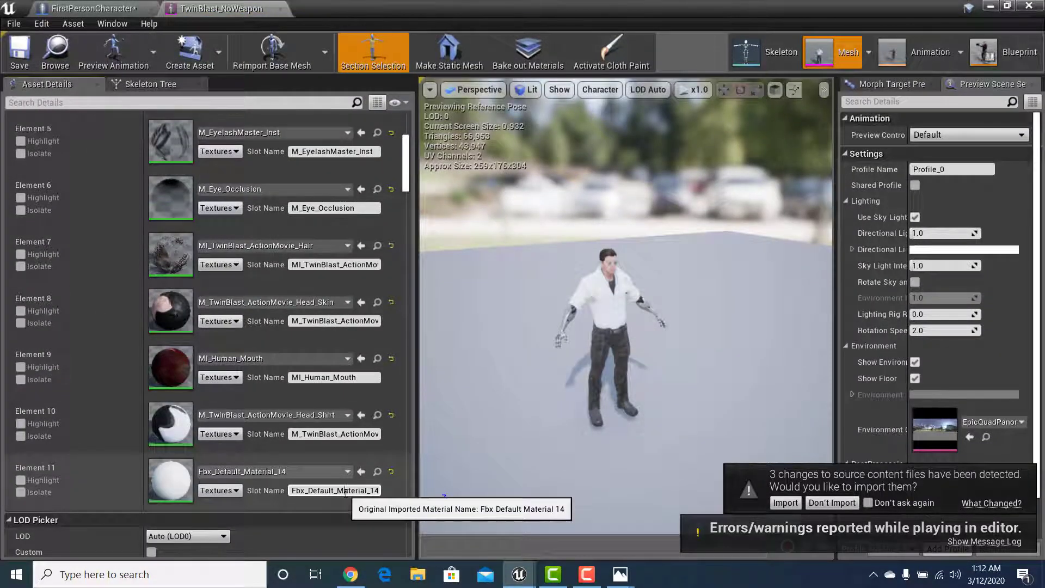
left_click(305, 471)
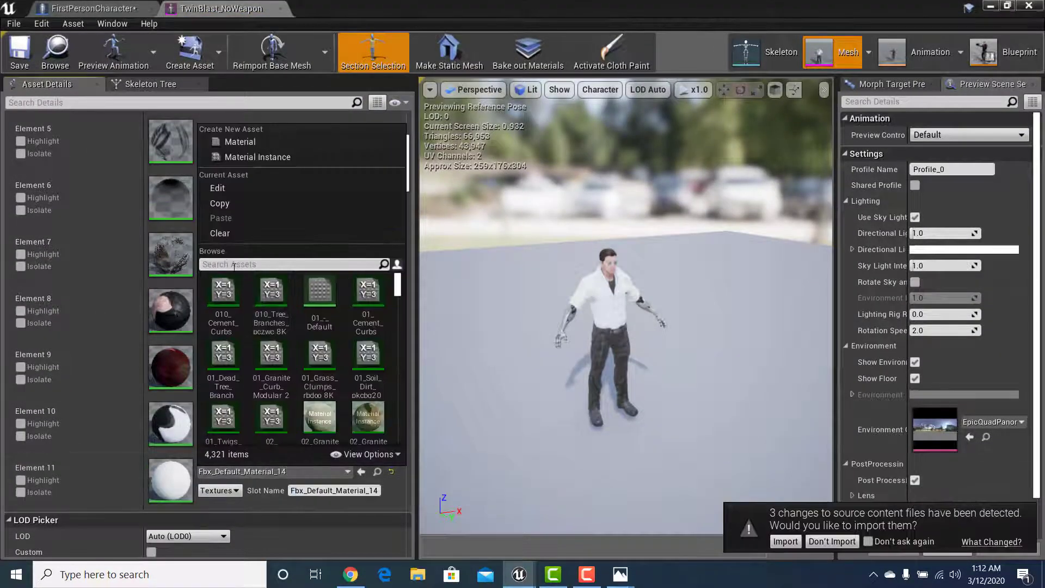
type("Fbx_Default_Material_14")
left_click(222, 311)
Step: Examine the character's shirt from the front and back, and compare it with the materials in the slots and LOD 0 sections
scroll(271, 467, "up", 3)
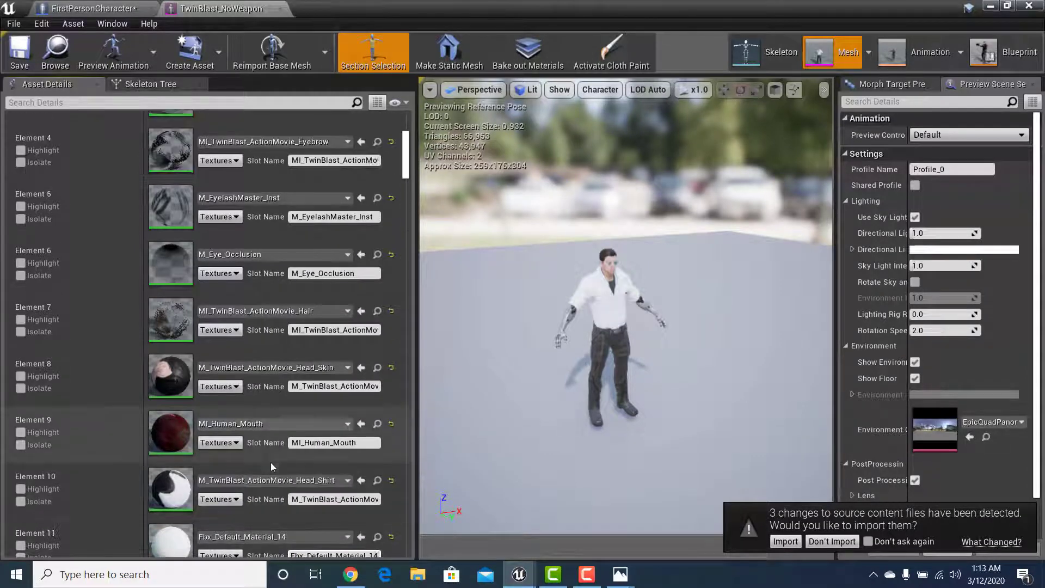
scroll(270, 462, "up", 3)
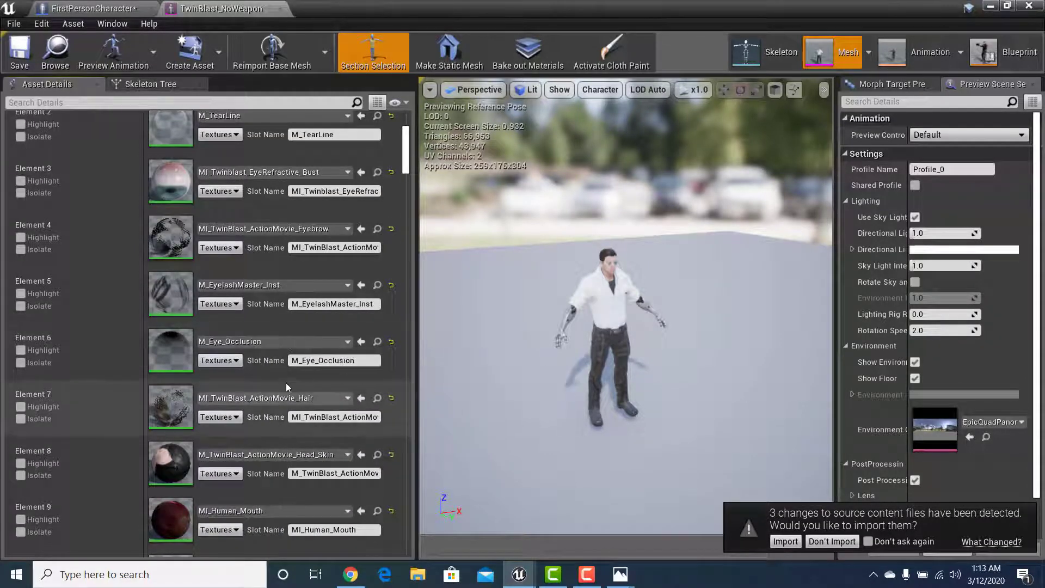
scroll(286, 383, "up", 3)
scroll(619, 294, "up", 8)
right_click_drag(618, 293, 642, 261)
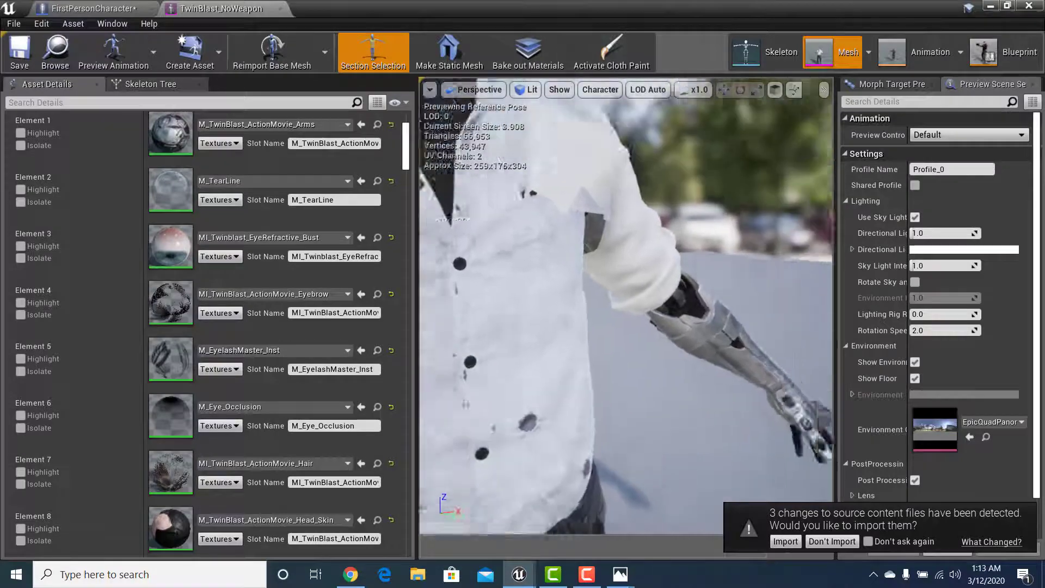
right_click_drag(657, 311, 512, 311)
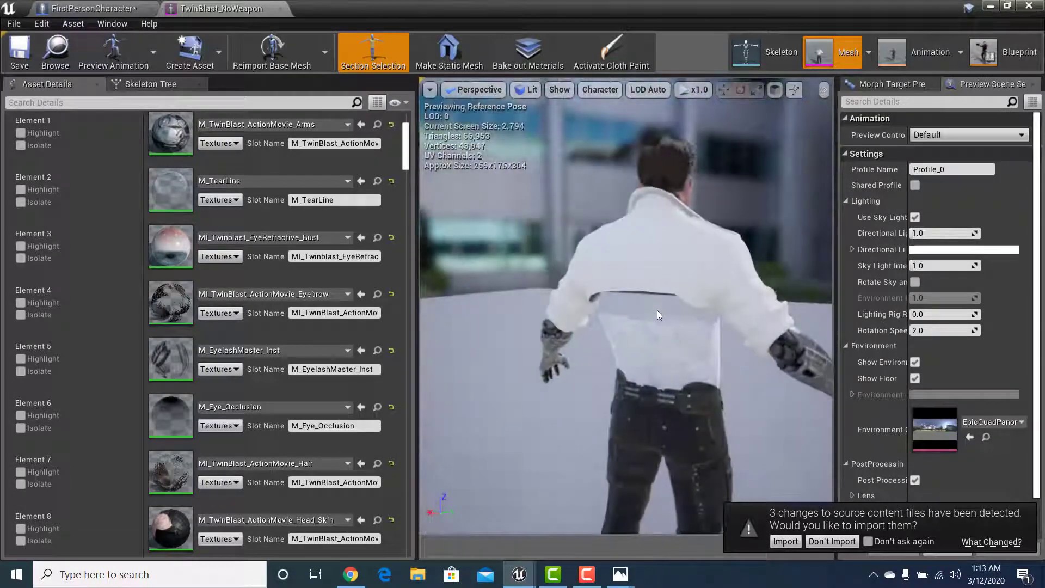
scroll(236, 371, "up", 3)
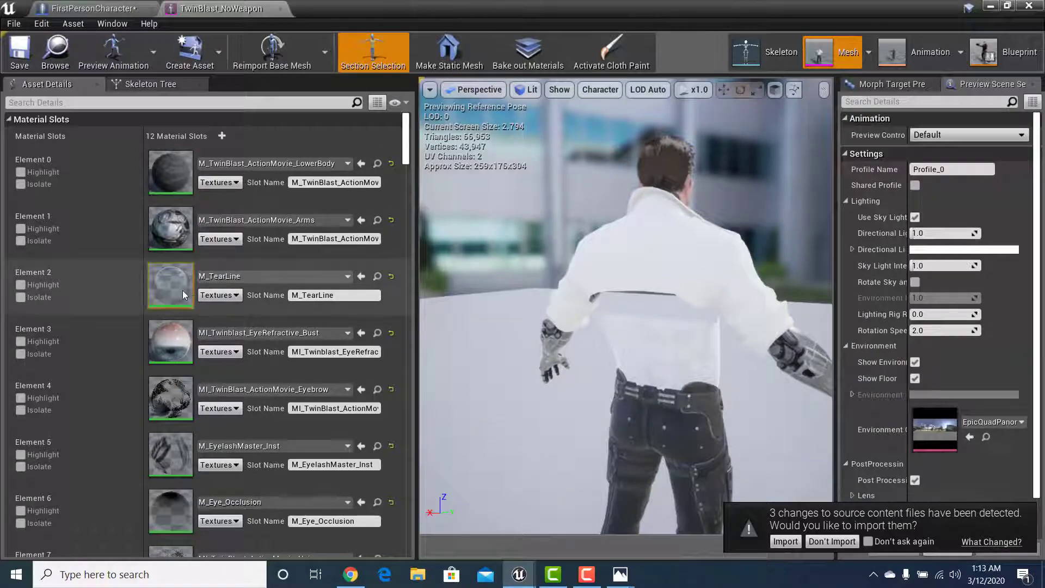
left_click_drag(405, 154, 397, 232)
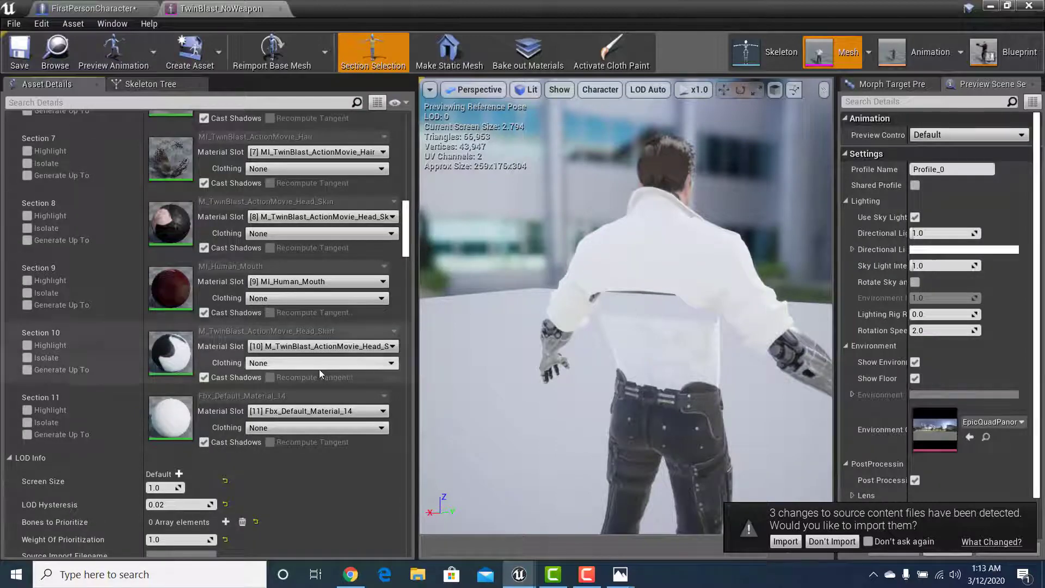
scroll(319, 369, "up", 10)
scroll(319, 369, "up", 10)
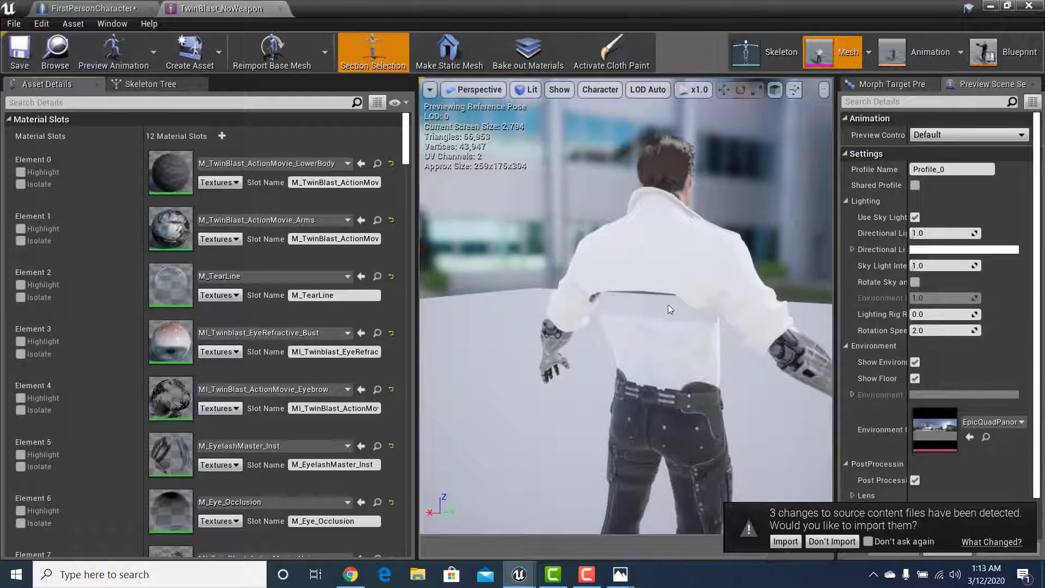
Step: Examine the character's white shirt from the back and front, up close and at full-body distance
key("d")
right_click_drag(661, 317, 571, 305)
key("w")
key("a")
key("w")
key("d")
key("f")
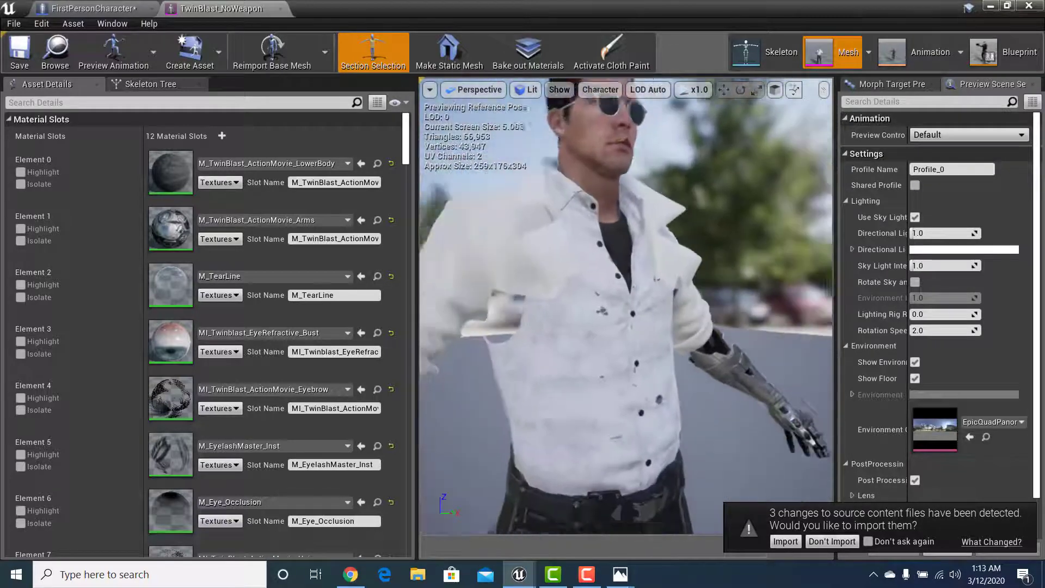
key("f")
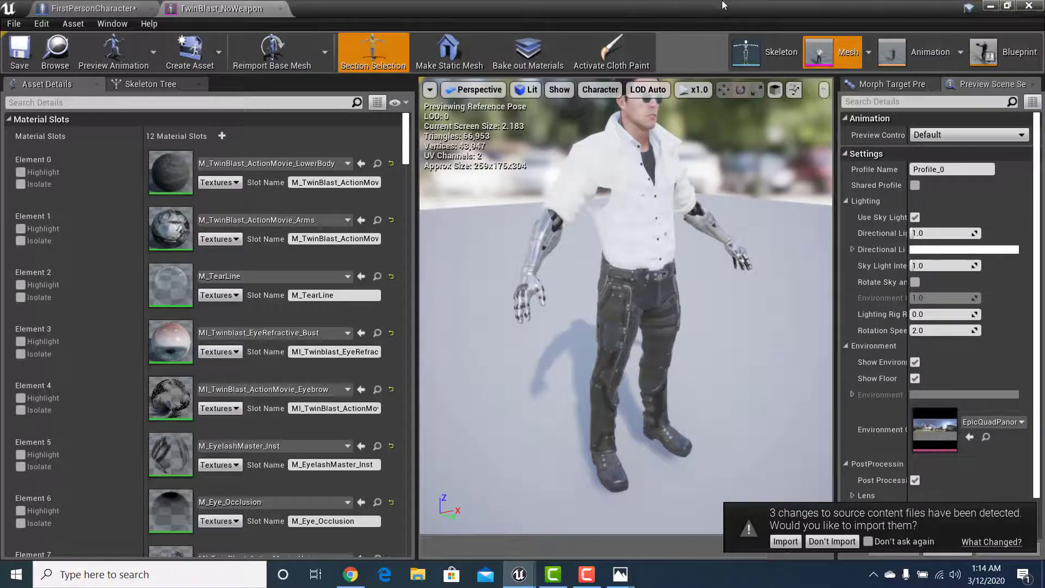
Step: Return to the level, examine the placed character with its gun up close, and close the Message Log
left_click(990, 5)
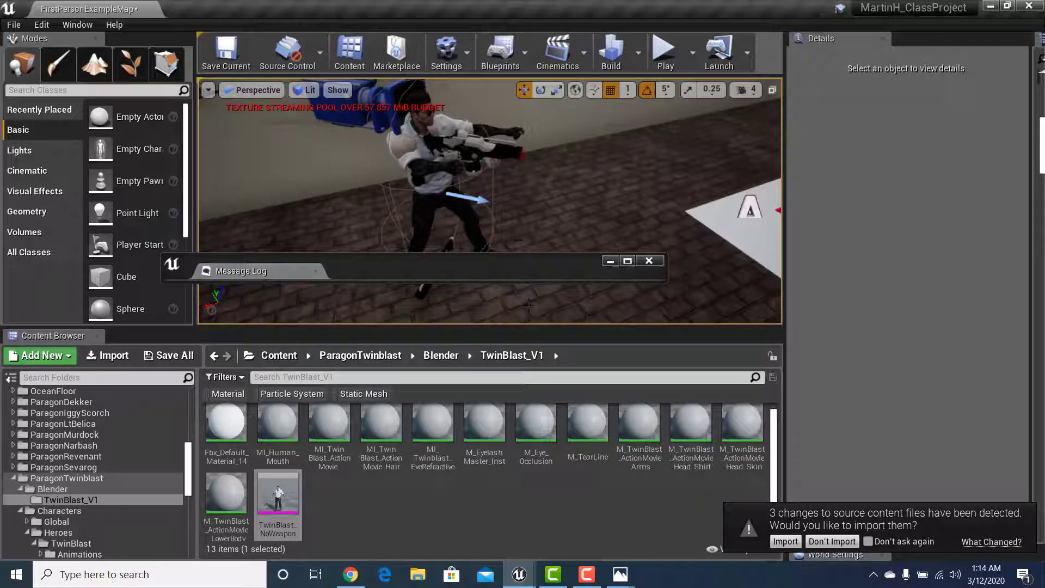
right_click_drag(575, 185, 553, 163)
key("w")
key("s")
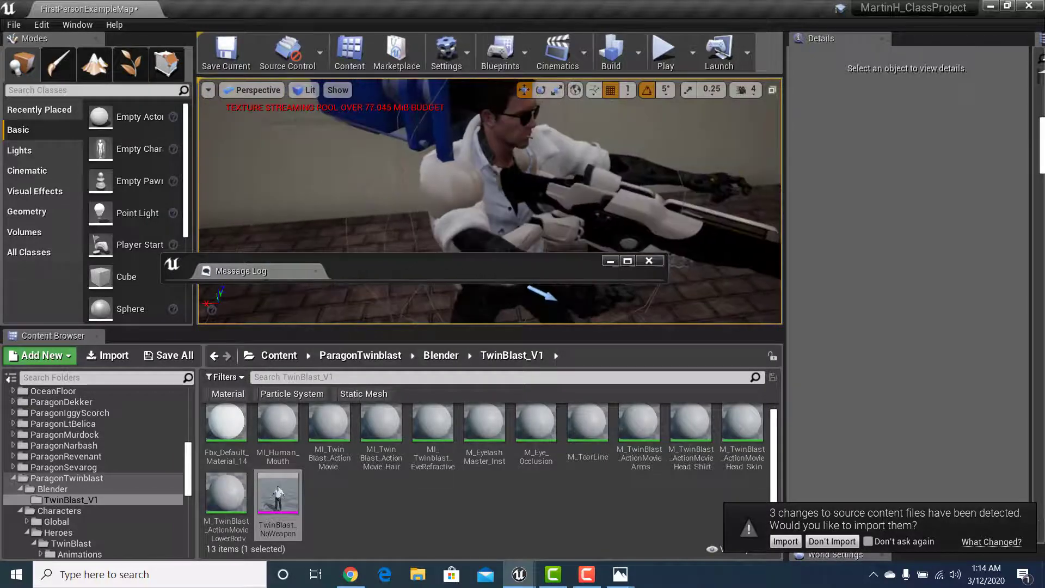
left_click(650, 260)
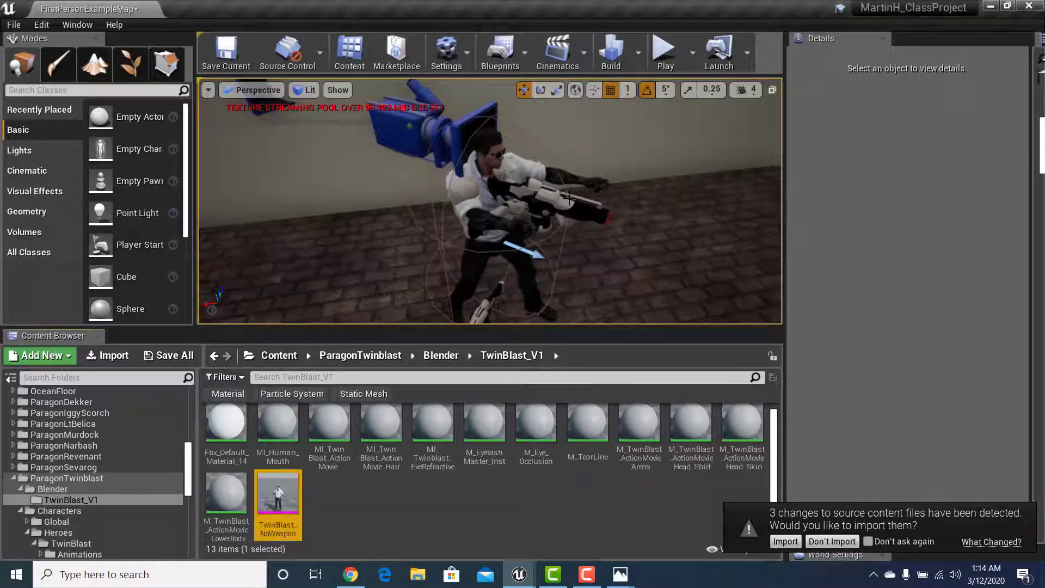
Step: Open the blueprint of the FirstPersonCharacter placed in the level and select its Mesh2P arms component
left_click(556, 202)
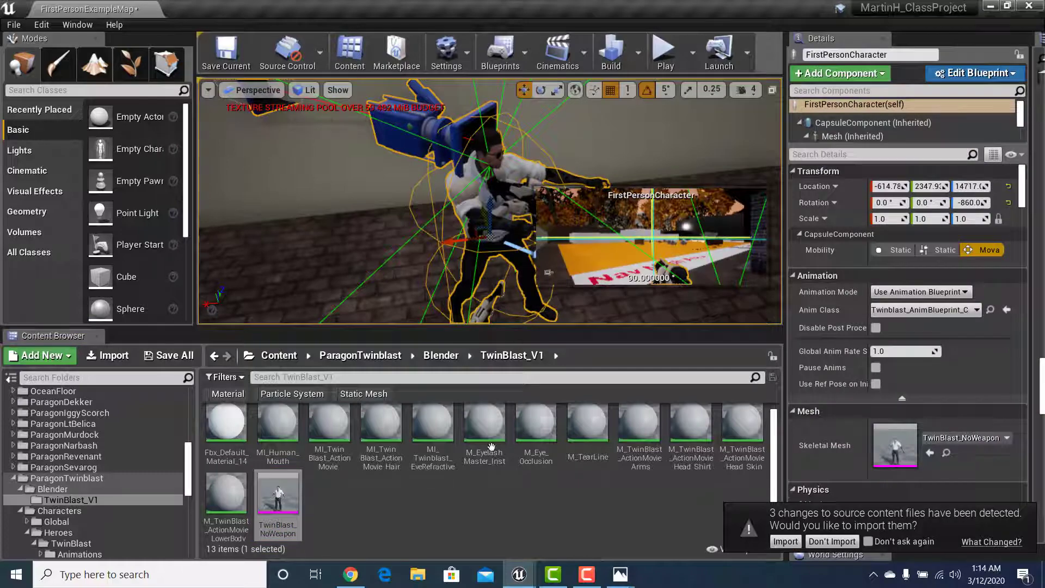
left_click(980, 76)
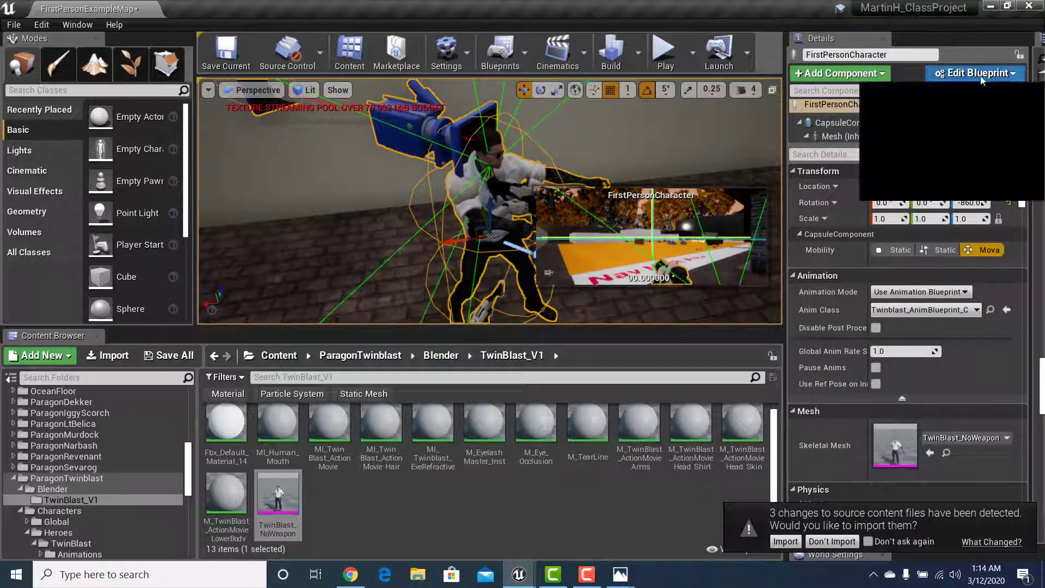
left_click(929, 103)
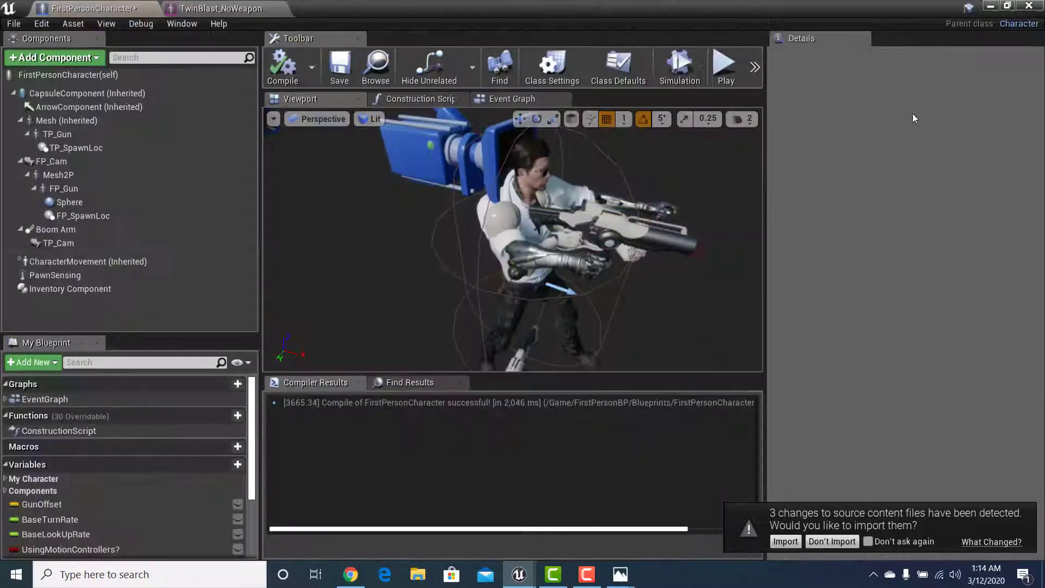
left_click(520, 231)
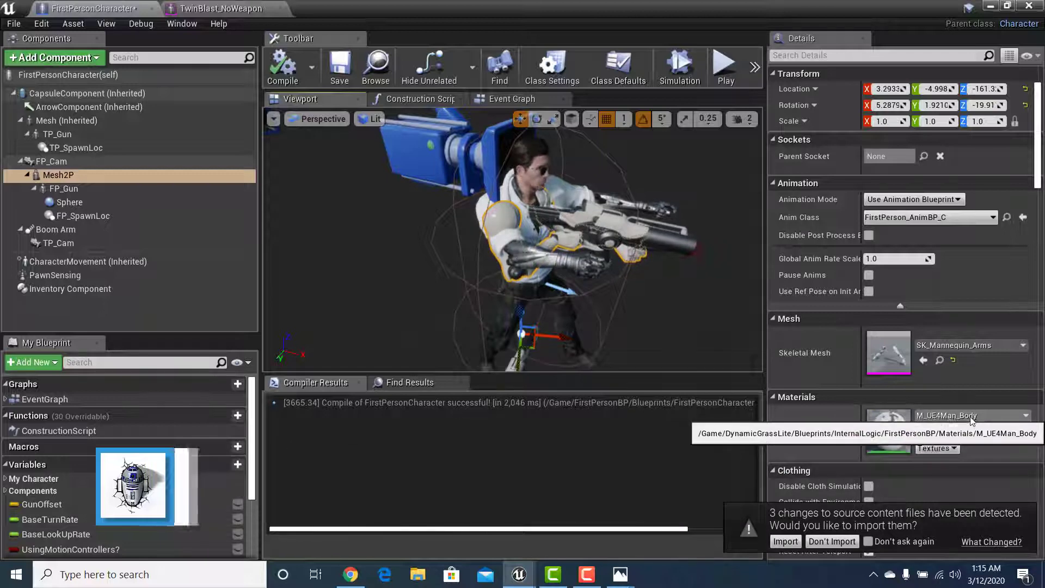
Step: Search the materials for "twinblast" and set Element 0 of Mesh2P to M_TwinBlast_ActionMovie_LowerBody
left_click(971, 416)
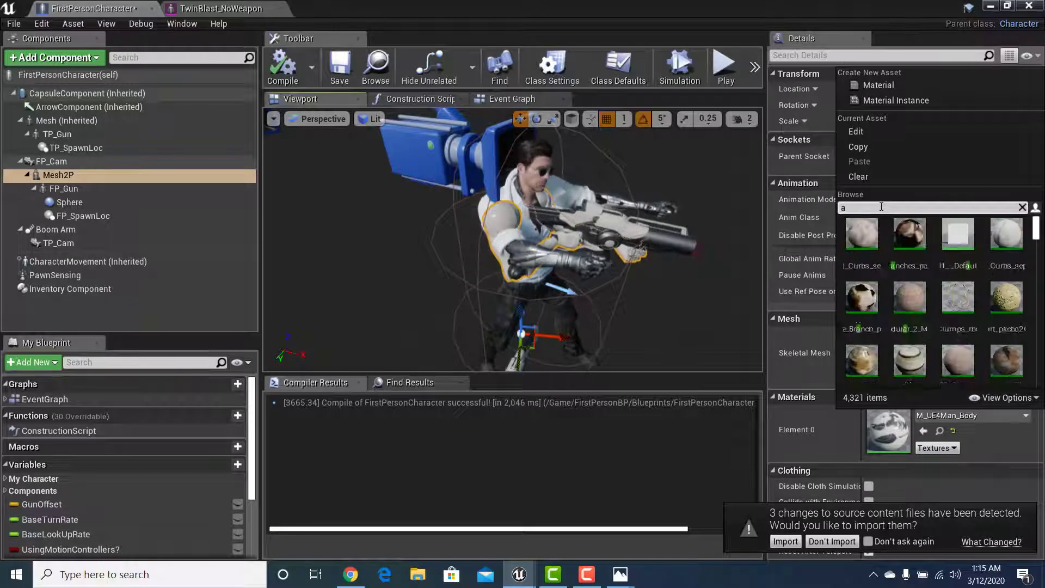
type("twin")
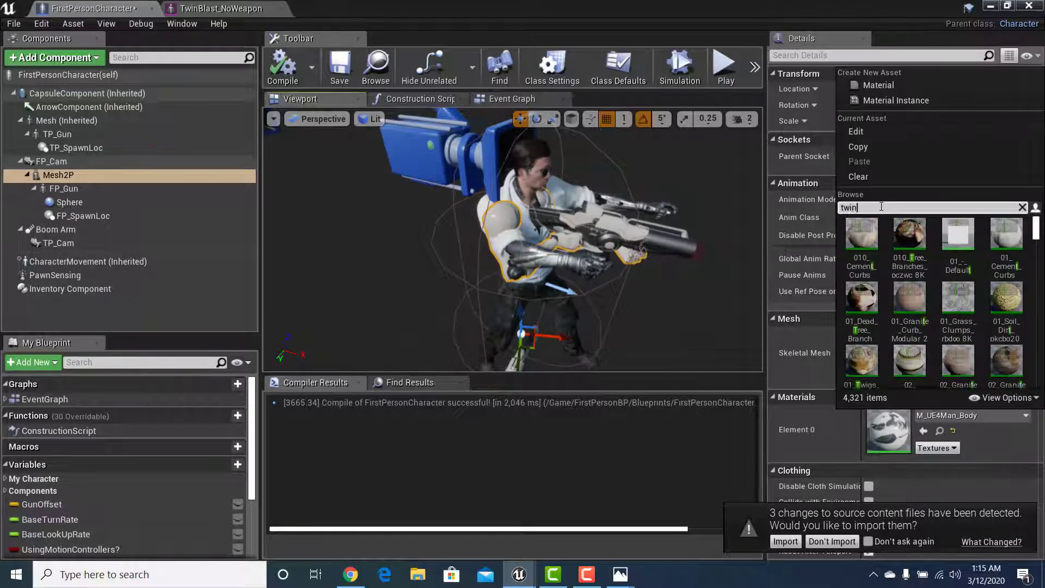
type("blast")
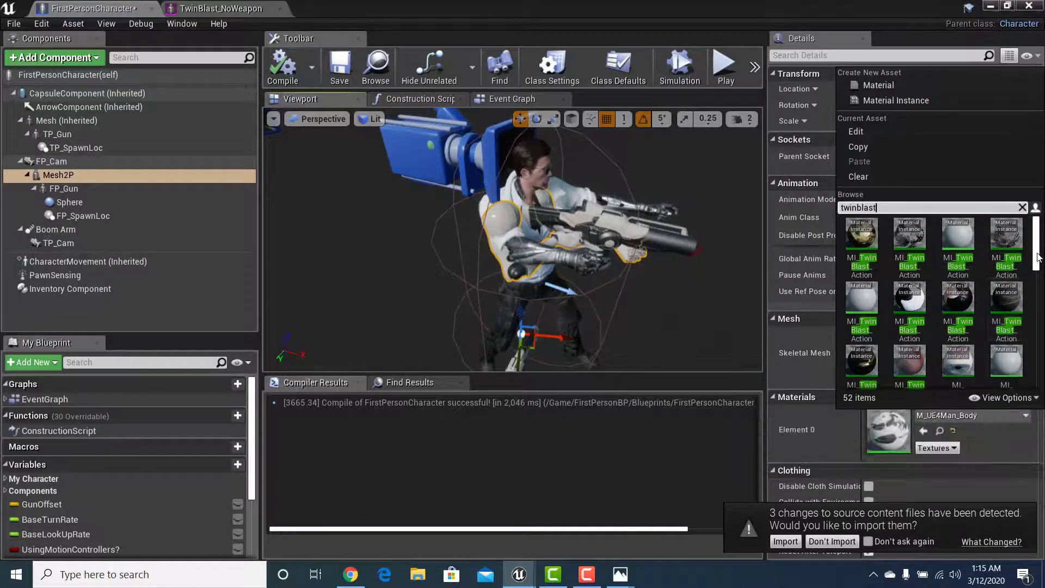
left_click_drag(1036, 247, 1035, 313)
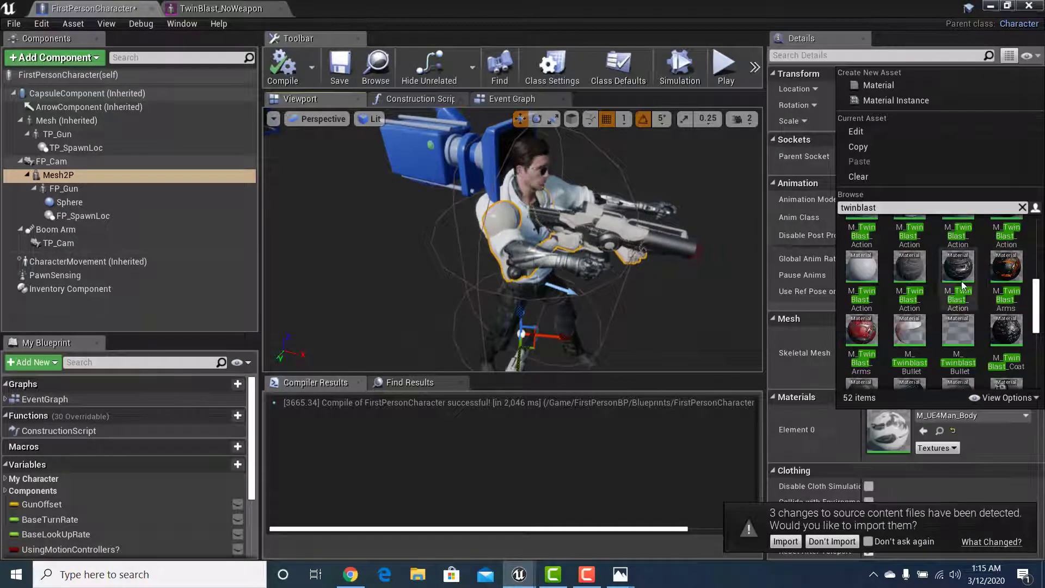
left_click(869, 297)
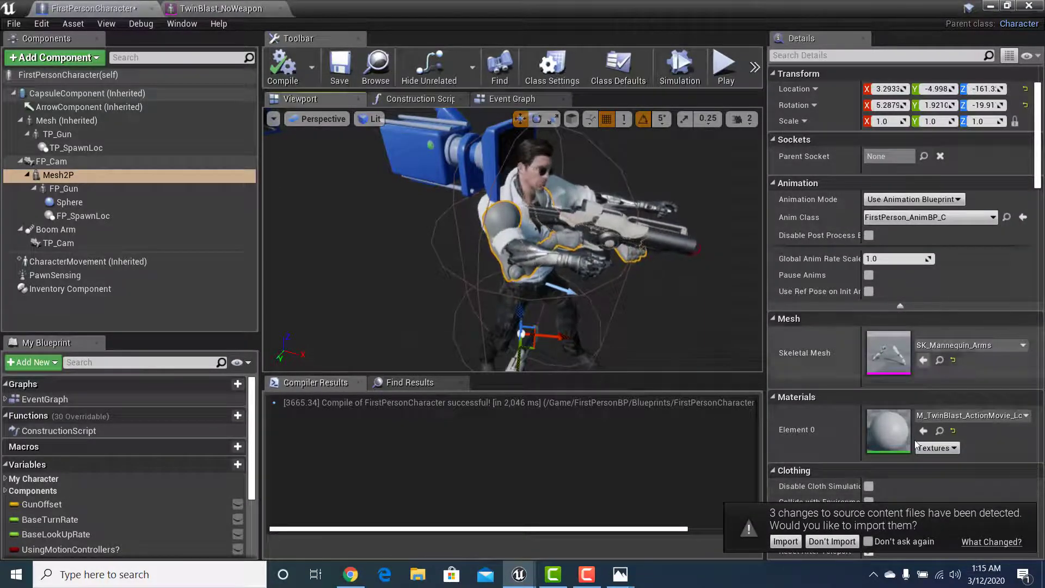
Step: Search the materials for "twinblast arm" and set Element 0 of Mesh2P to M_TwinBlast_ActionMovie_Arms
left_click(966, 416)
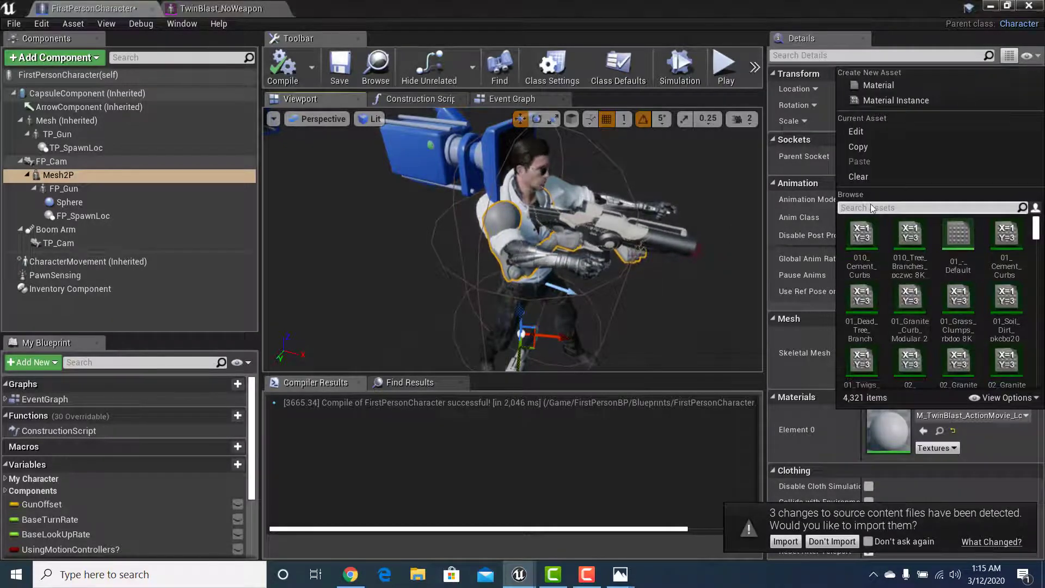
type("t")
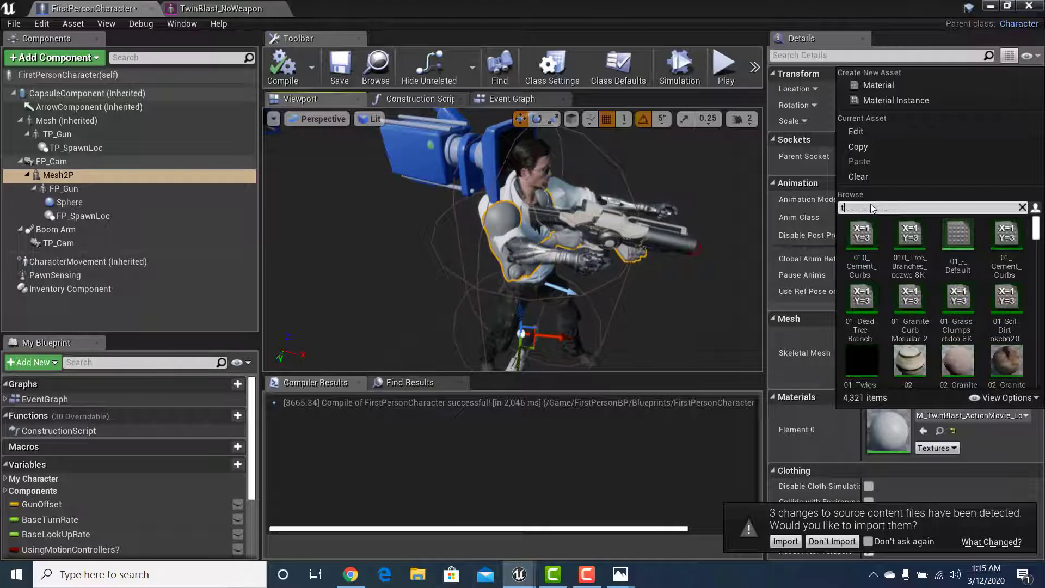
type("winbla")
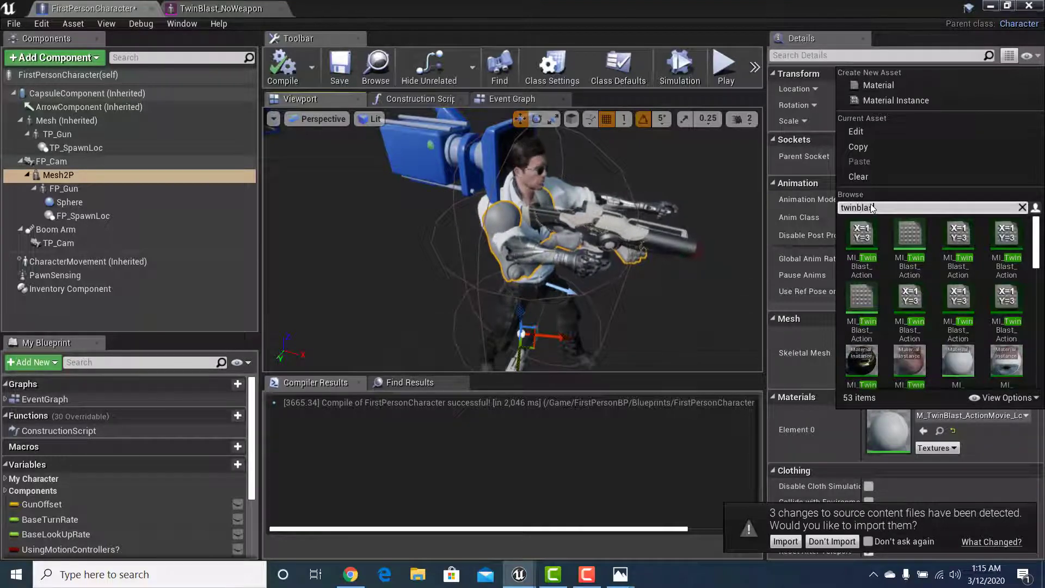
type("st")
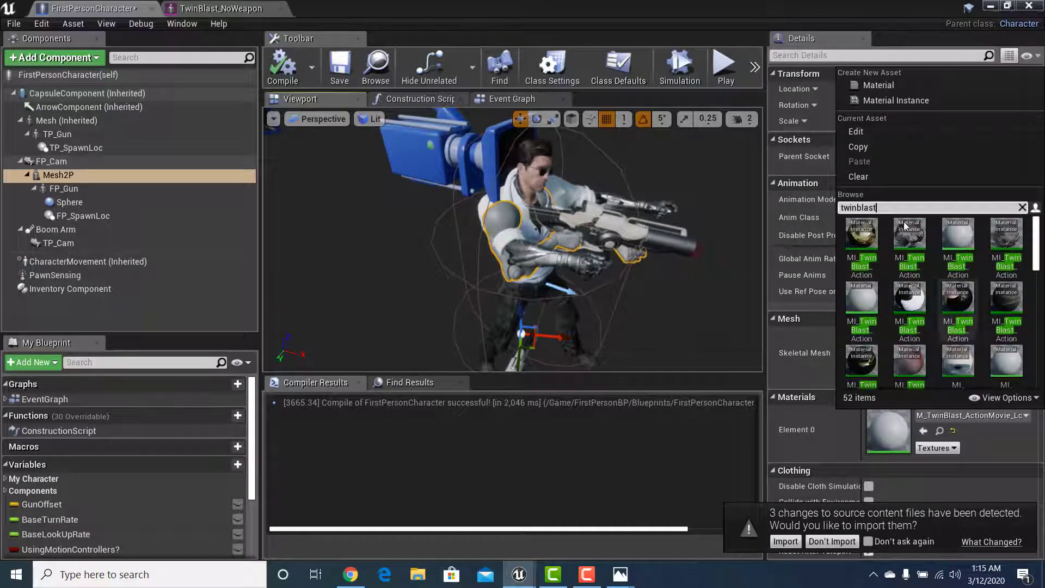
type(" arm")
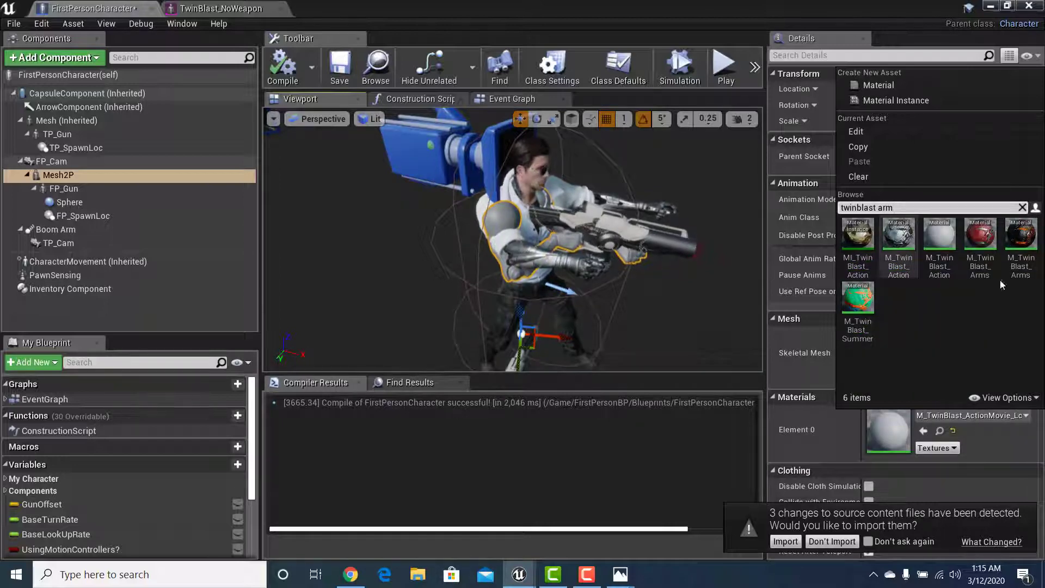
left_click(904, 250)
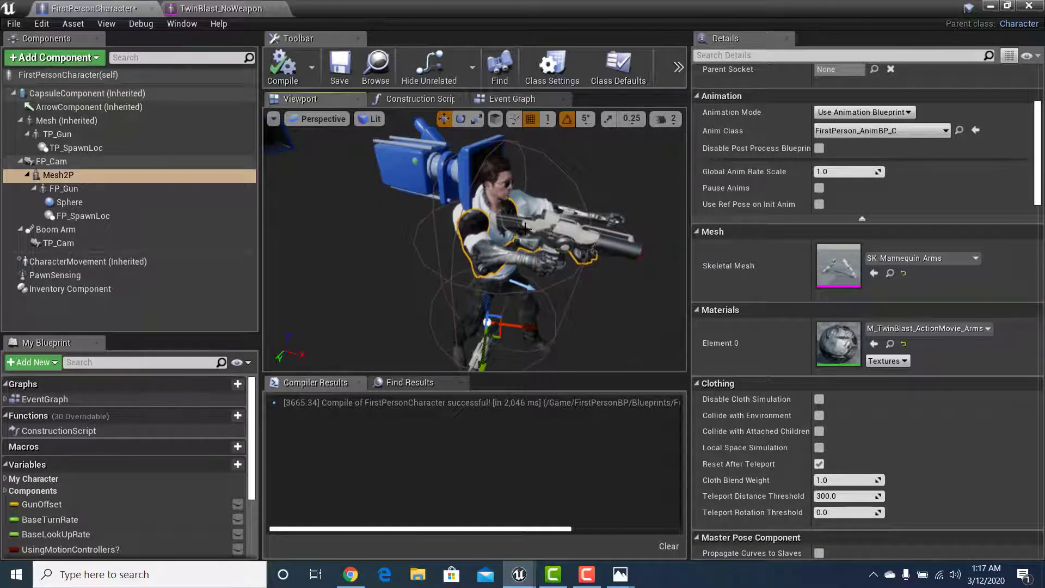
Step: Search the available materials for FP_Gun's Element 0 for "twinblast"
left_click(84, 187)
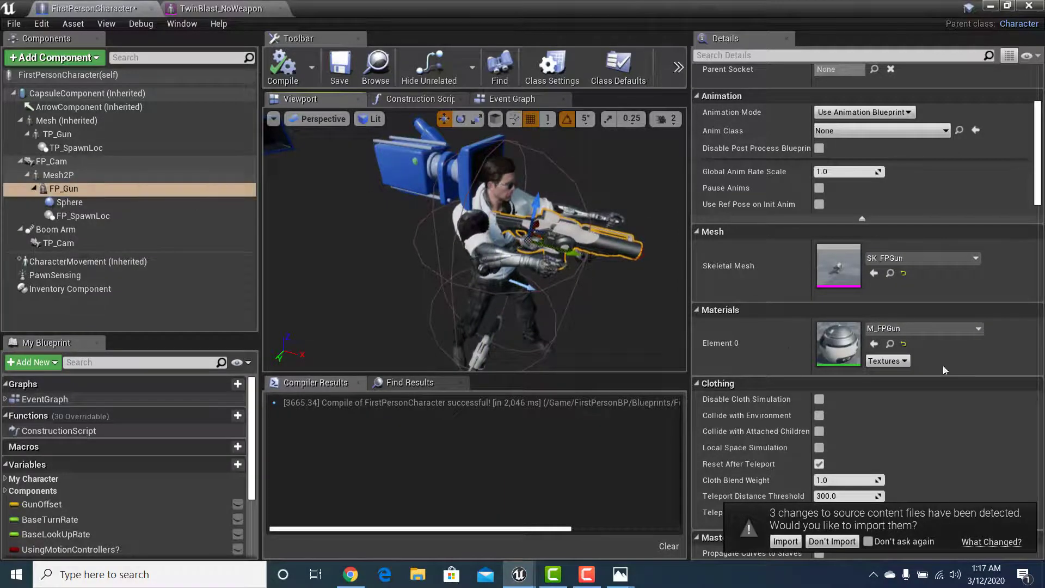
left_click(908, 329)
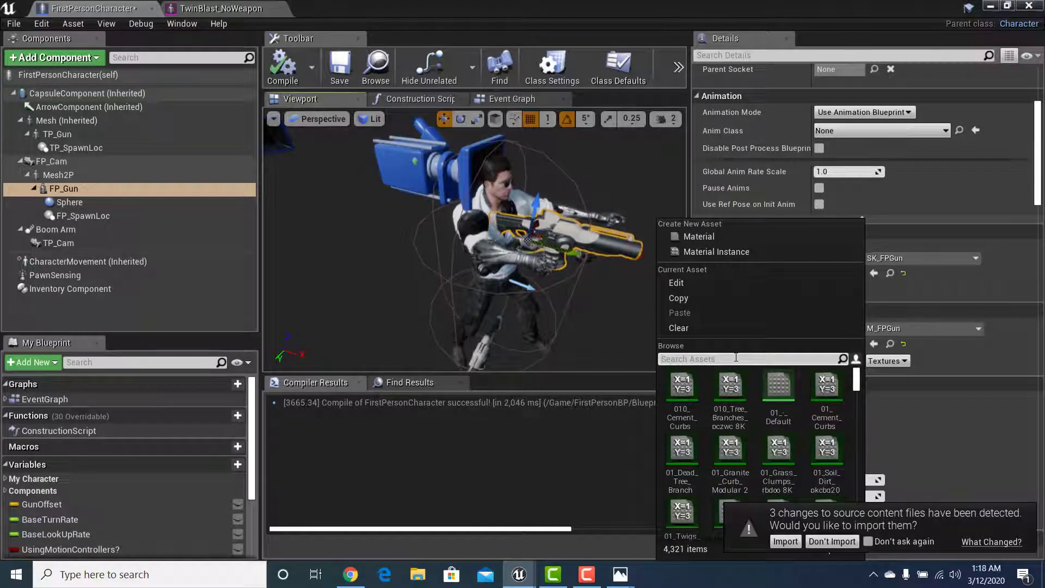
type("twin ")
type("t")
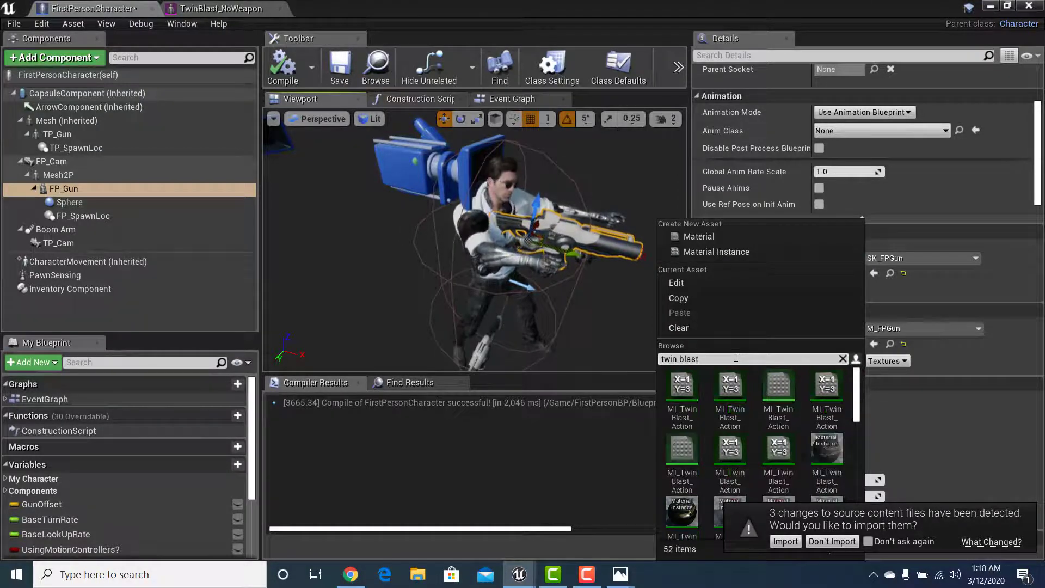
key("BackSpace")
key("BackSpace")
key("BackSpace")
key("BackSpace")
key("BackSpace")
key("BackSpace")
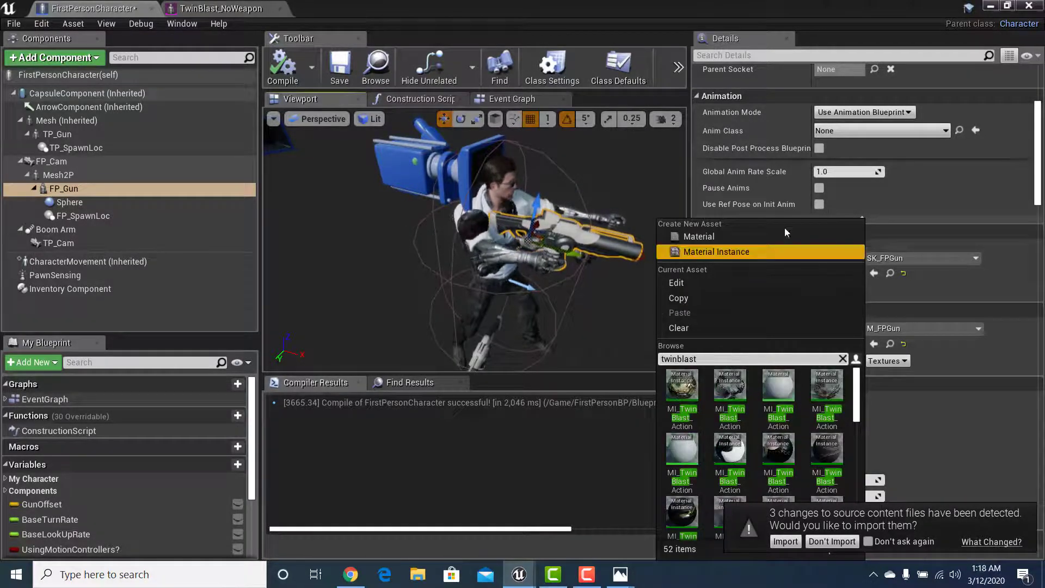
Step: Return to the level editor and browse the project content to the Blender folder inside ParagonTwinblast
left_click(994, 7)
left_click(993, 7)
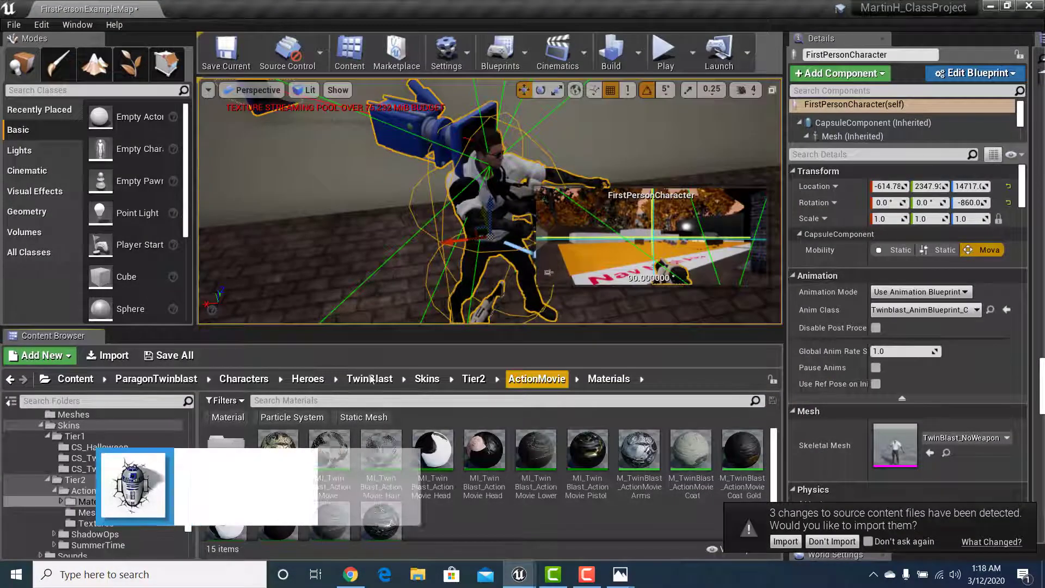
left_click(74, 379)
scroll(618, 526, "down", 2)
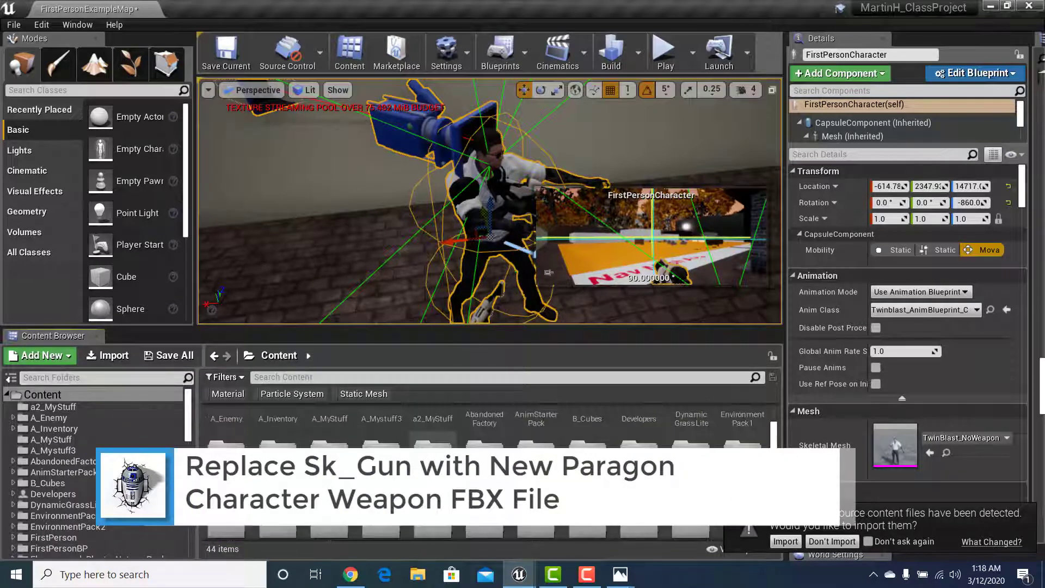
scroll(623, 512, "down", 1)
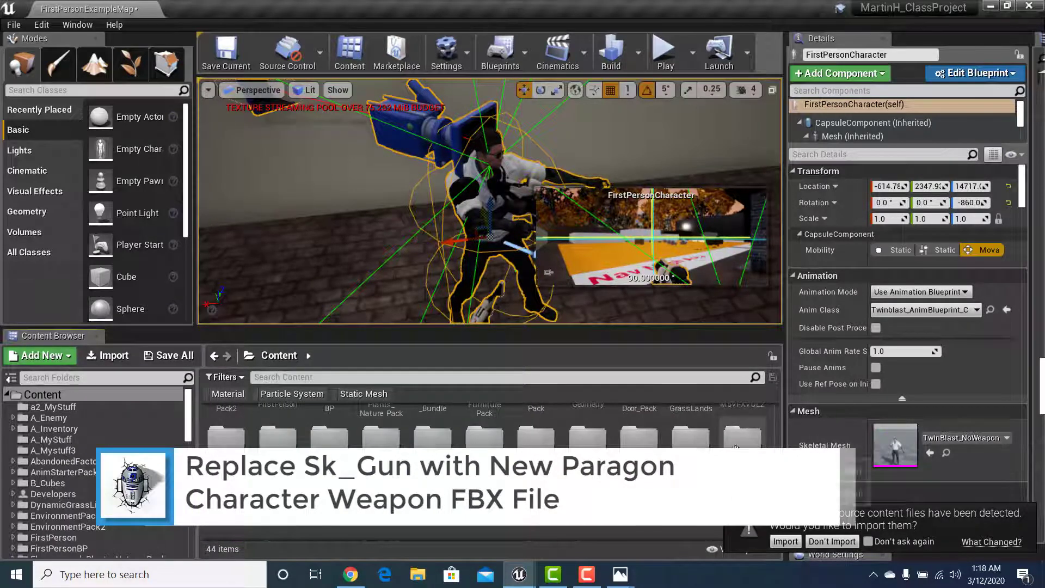
scroll(320, 488, "down", 1)
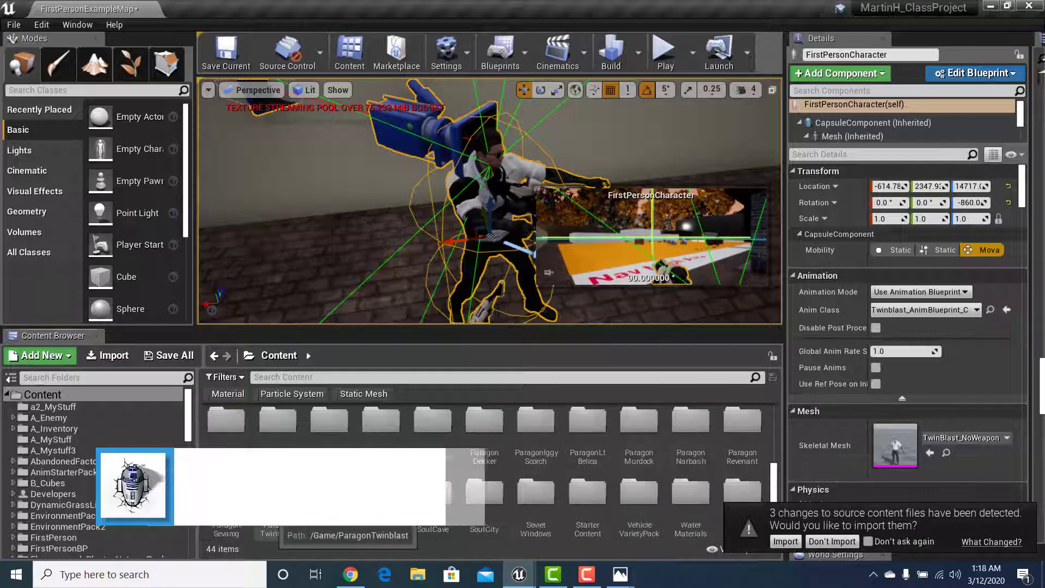
double_click(272, 491)
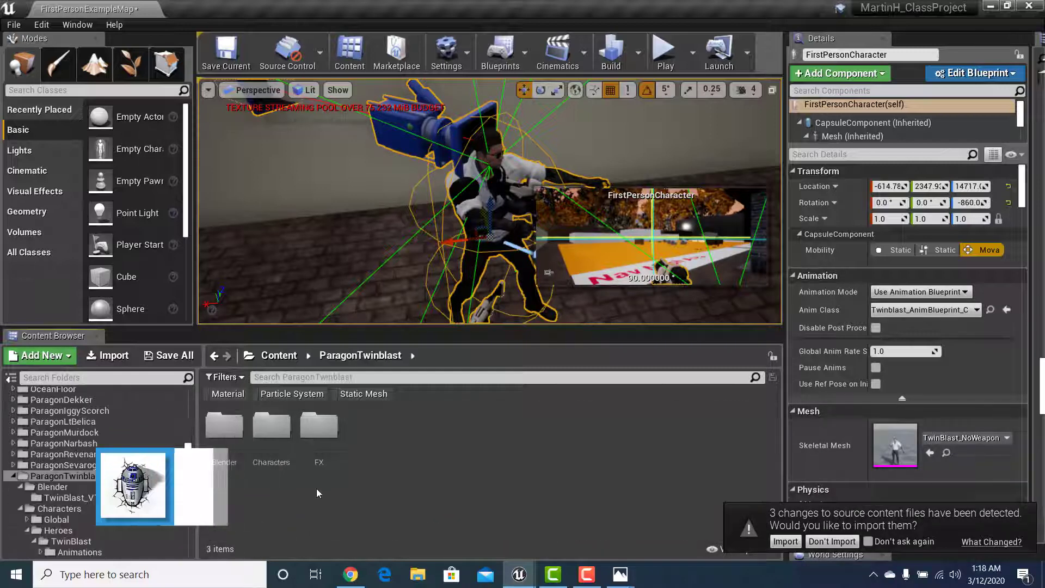
double_click(224, 426)
Step: Create a new folder named TwinBlast_Gun inside the Blender folder
right_click(296, 447)
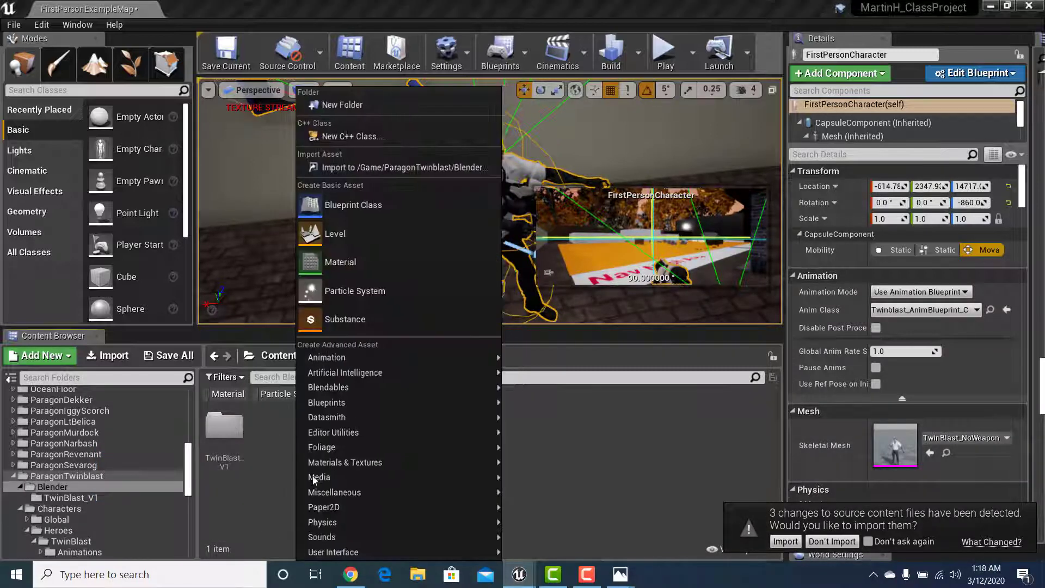
key("Escape")
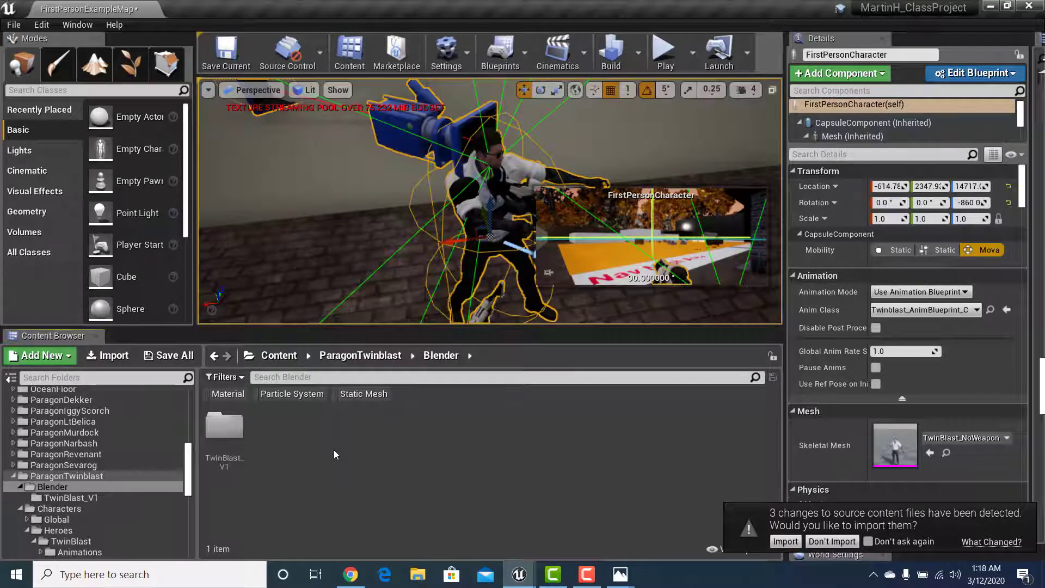
right_click(308, 442)
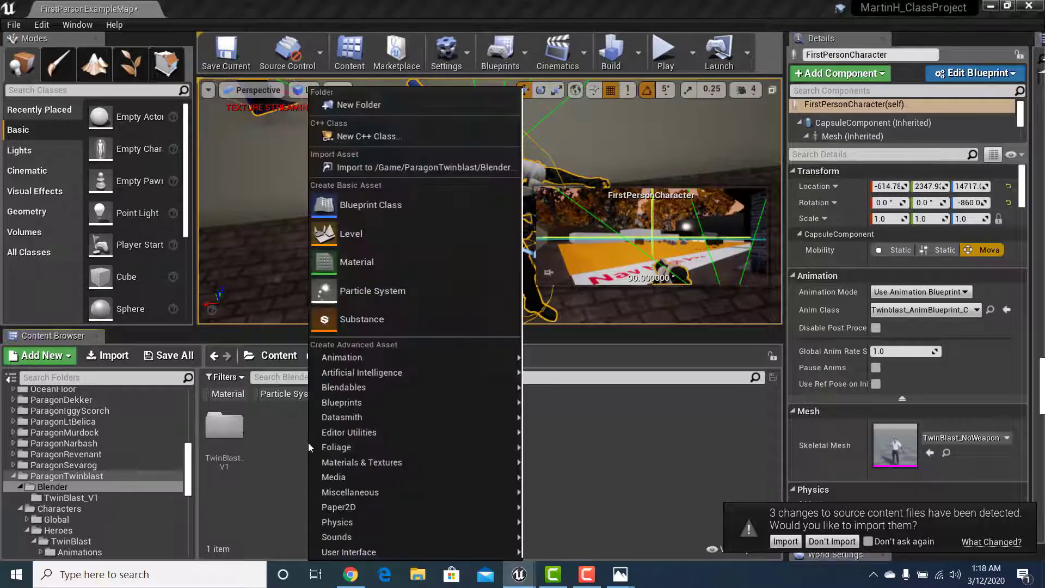
left_click(362, 105)
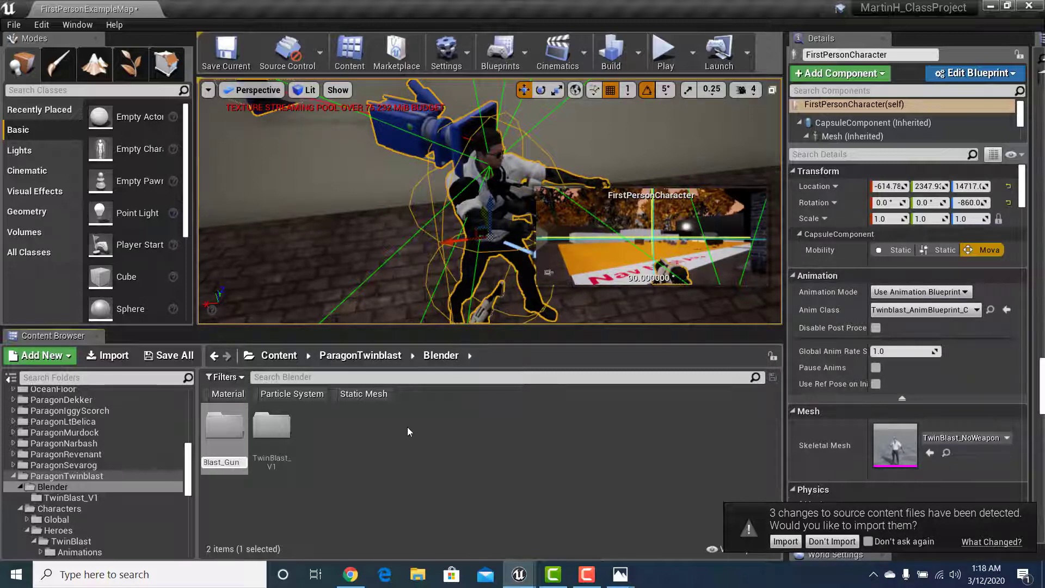
key("Return")
Step: Open the new TwinBlast_Gun folder and choose the TwinBlast_Gun FBX file for import into it
double_click(225, 432)
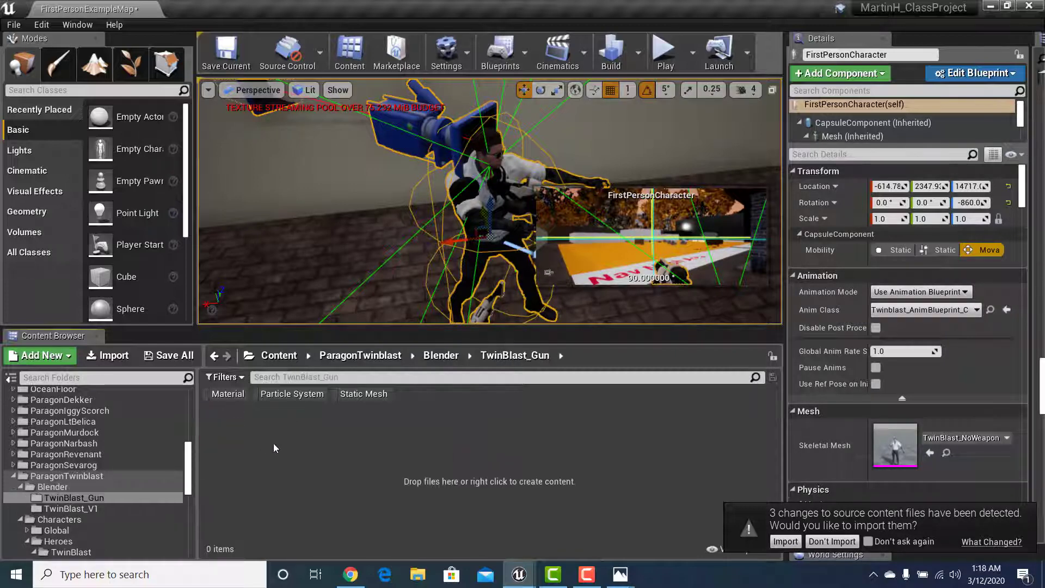
right_click(246, 447)
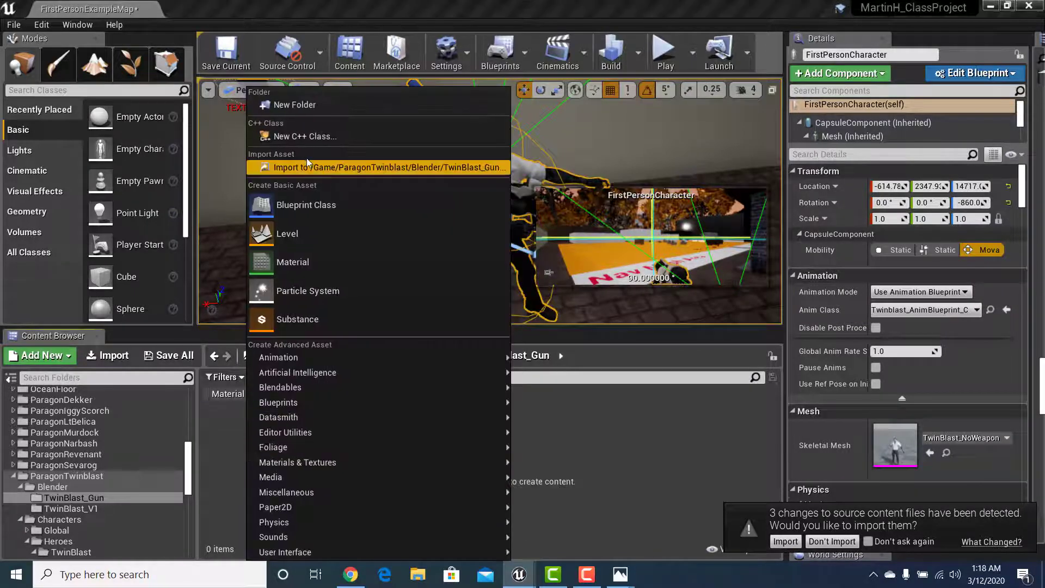
left_click(321, 169)
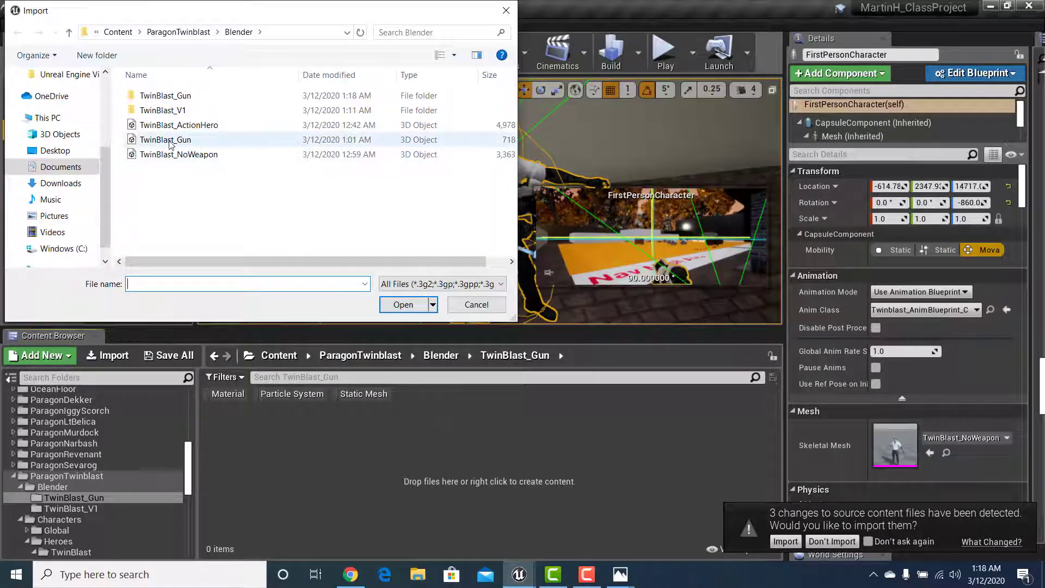
left_click(181, 140)
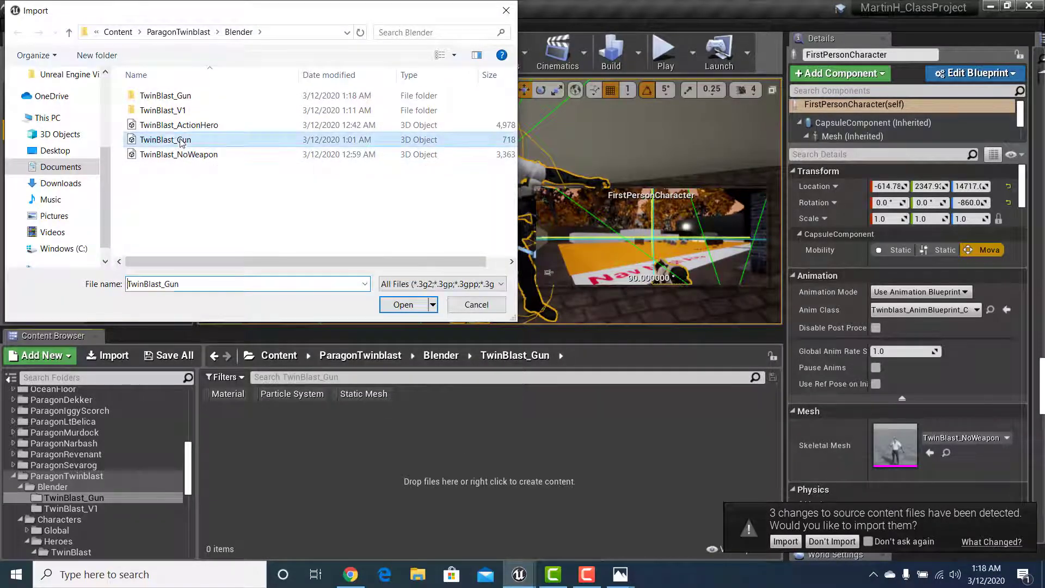
left_click(403, 304)
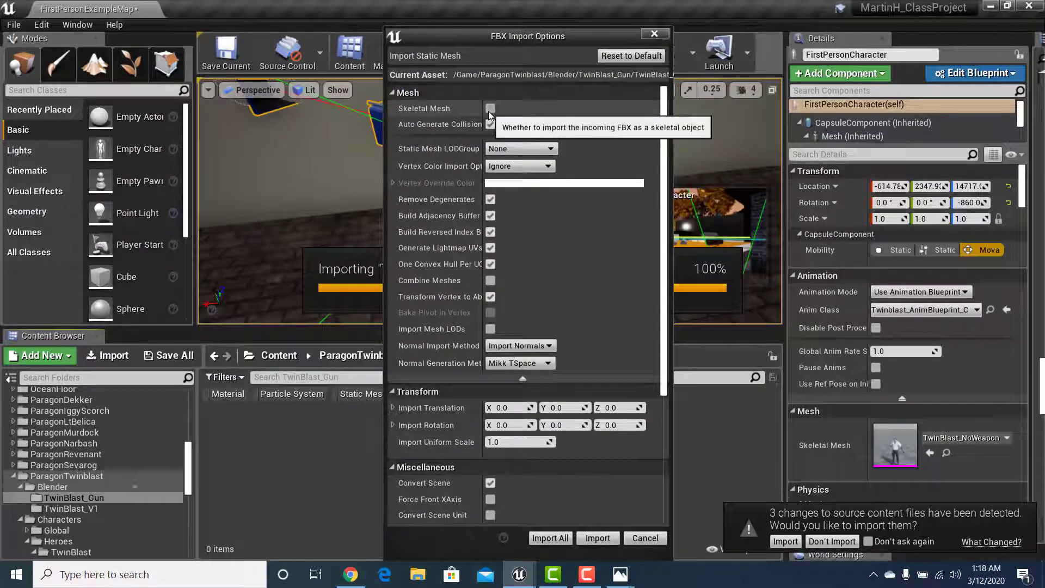
Step: Set the FBX to import as a skeletal mesh with Geometry and Skinning Weights as its content type
left_click(489, 109)
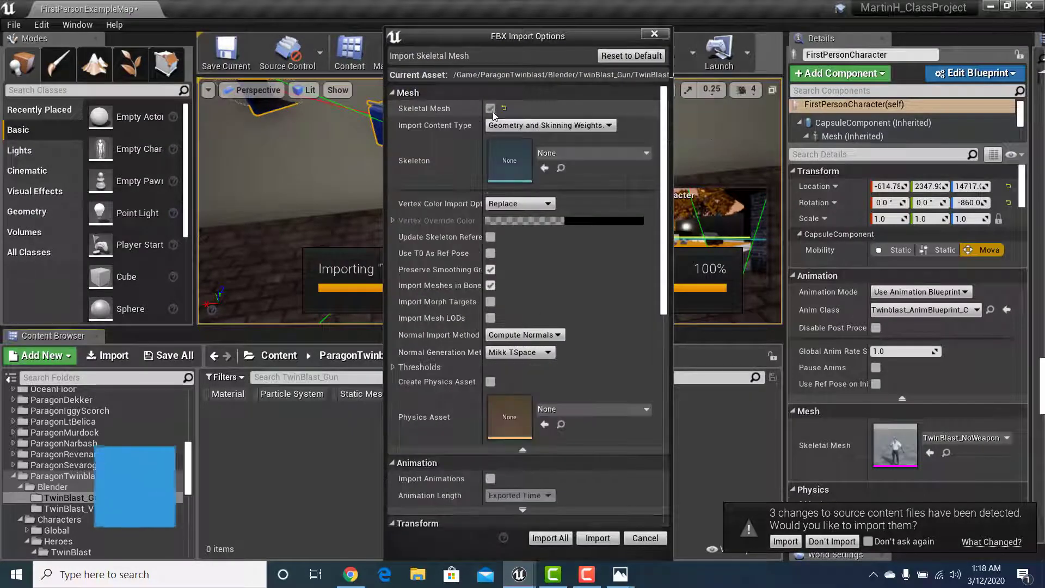
left_click(564, 128)
left_click(542, 154)
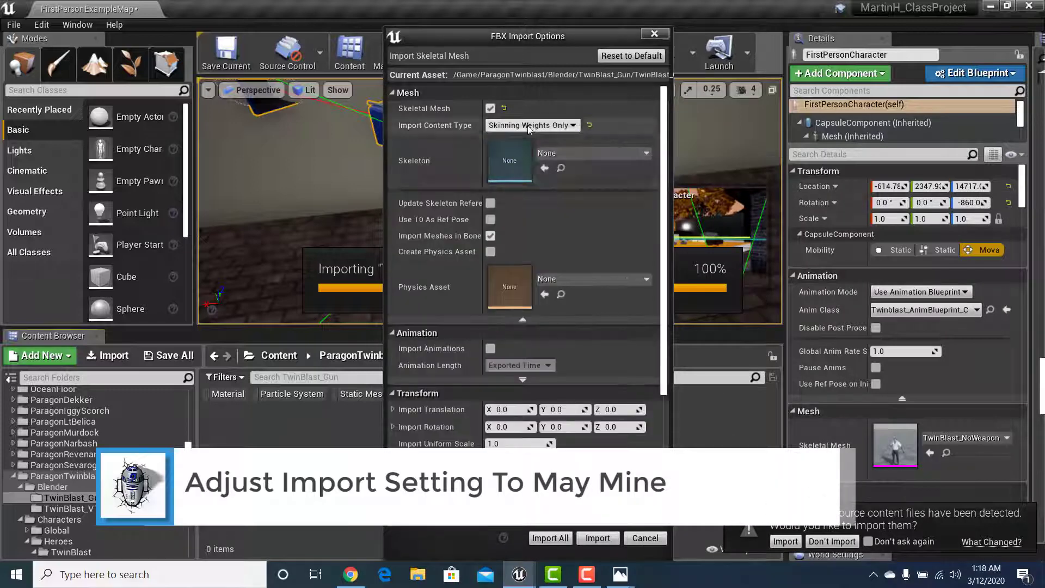
left_click(528, 127)
left_click(543, 136)
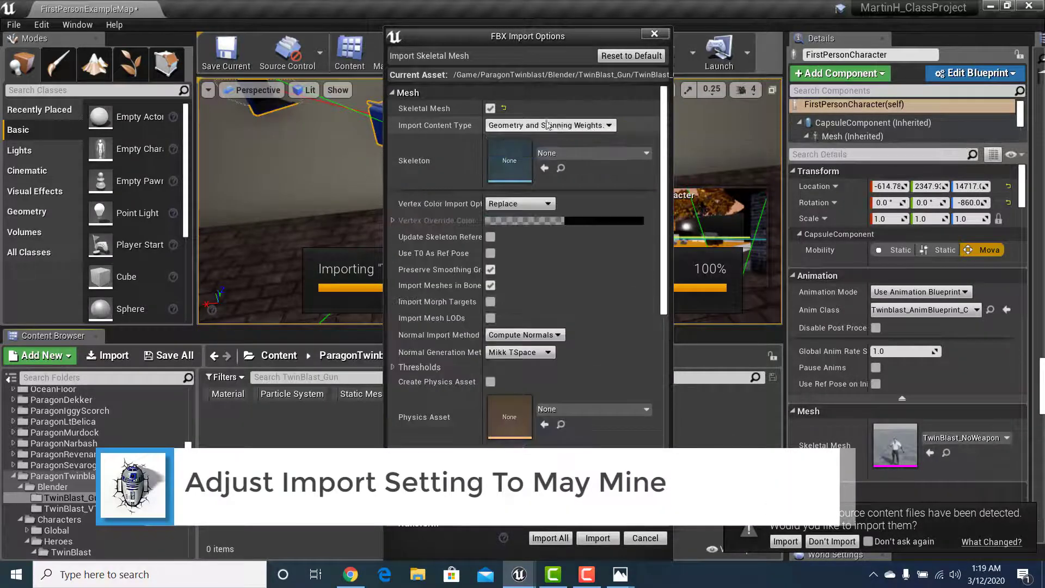
Step: Search the skeletons for "gun" and assign the DynamicGrassLite SK_FPGun_Skeleton as the import skeleton
left_click(576, 154)
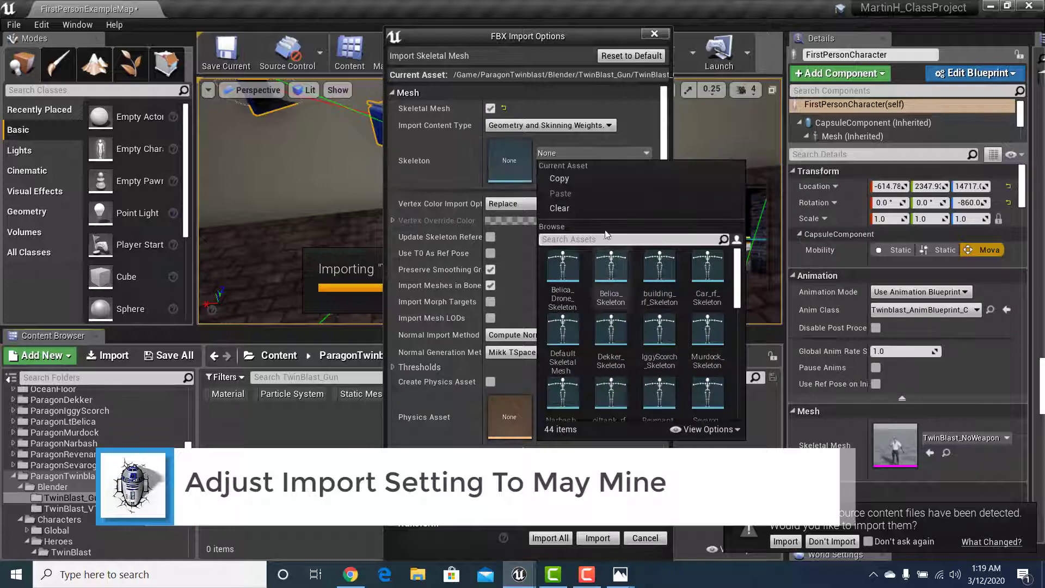
type("sk")
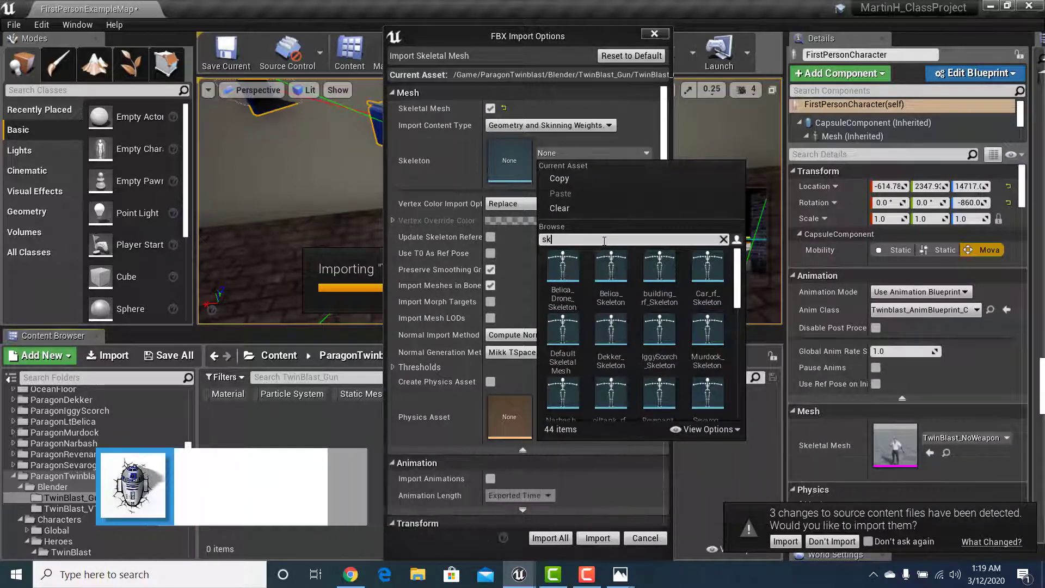
type("_gun")
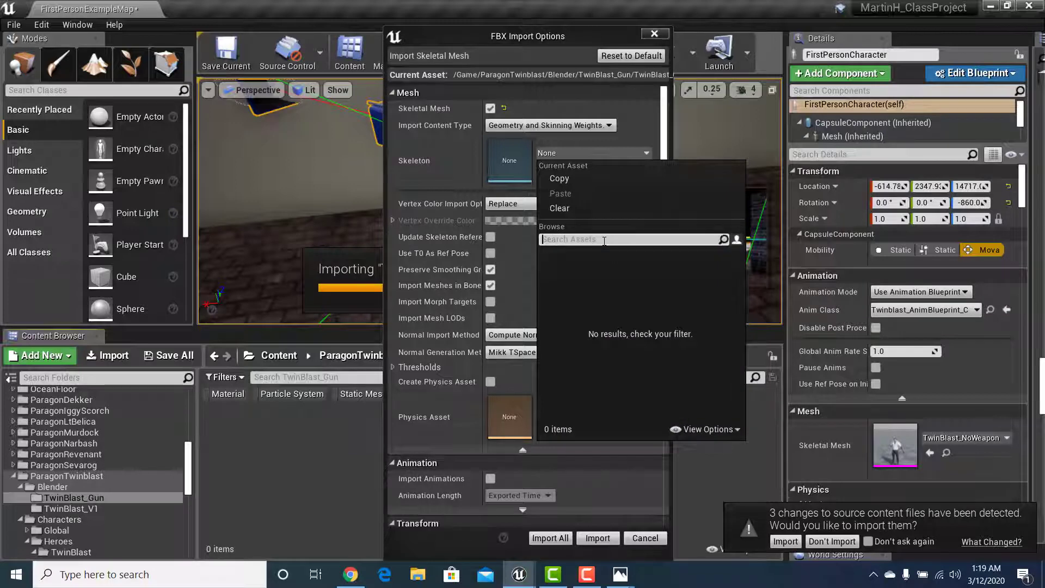
type("gi")
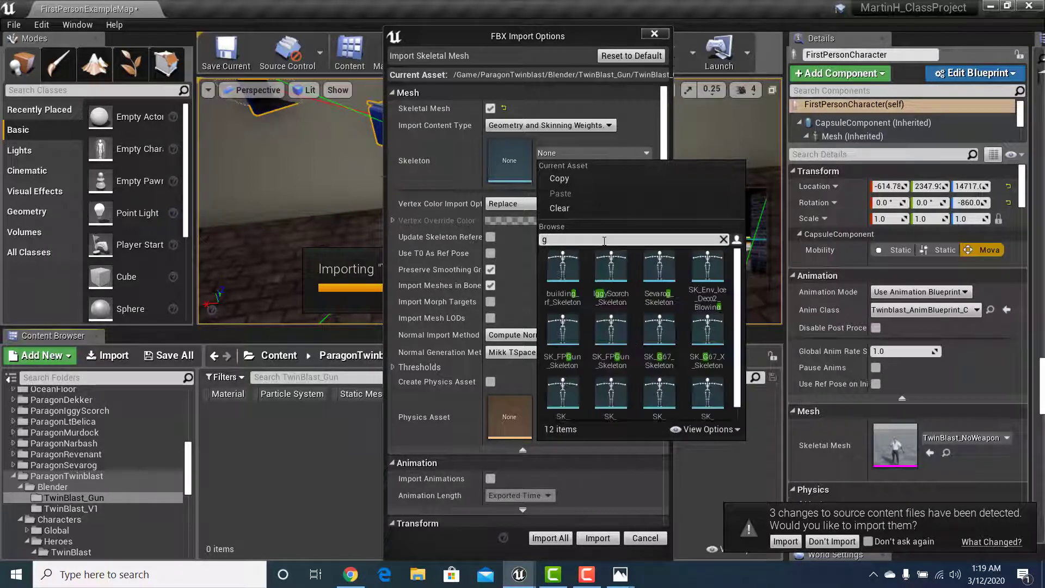
type("n")
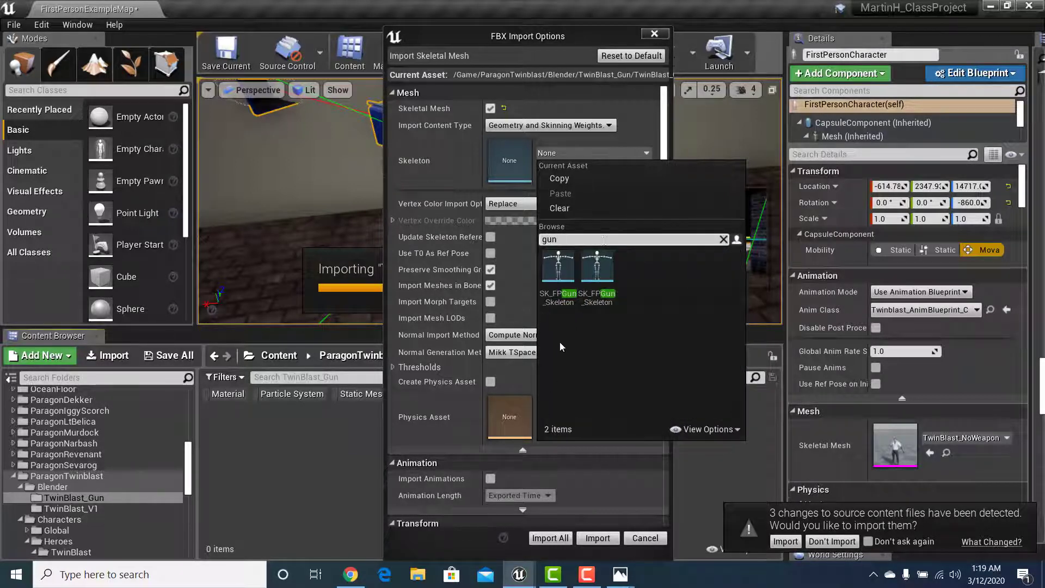
mouse_move(556, 273)
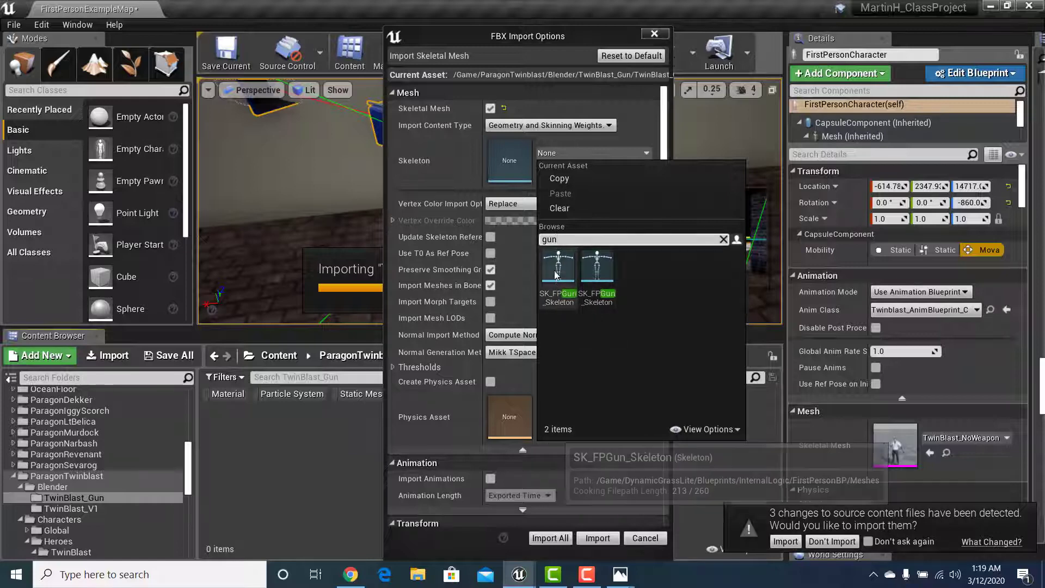
left_click(556, 273)
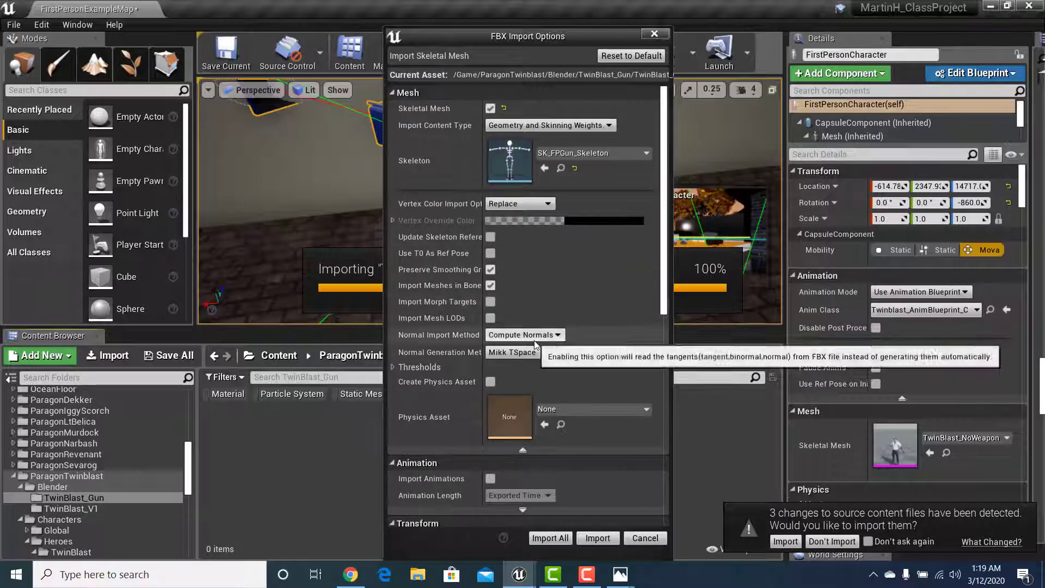
Step: Import the gun with the remaining options at their defaults, agreeing to regenerate the skeleton and merge all SkeletalMeshes using it
scroll(534, 340, "down", 1)
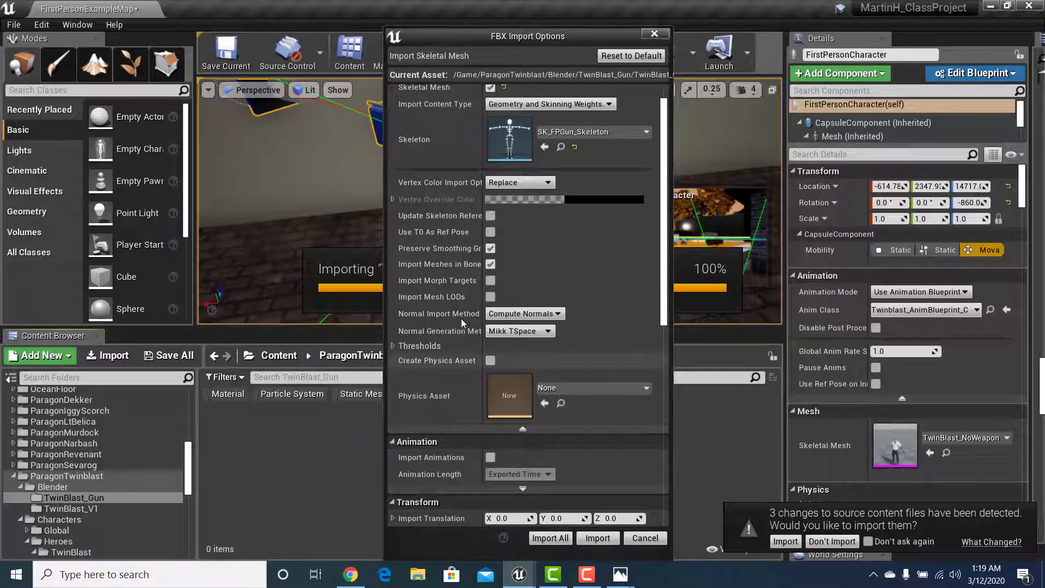
scroll(502, 389, "down", 10)
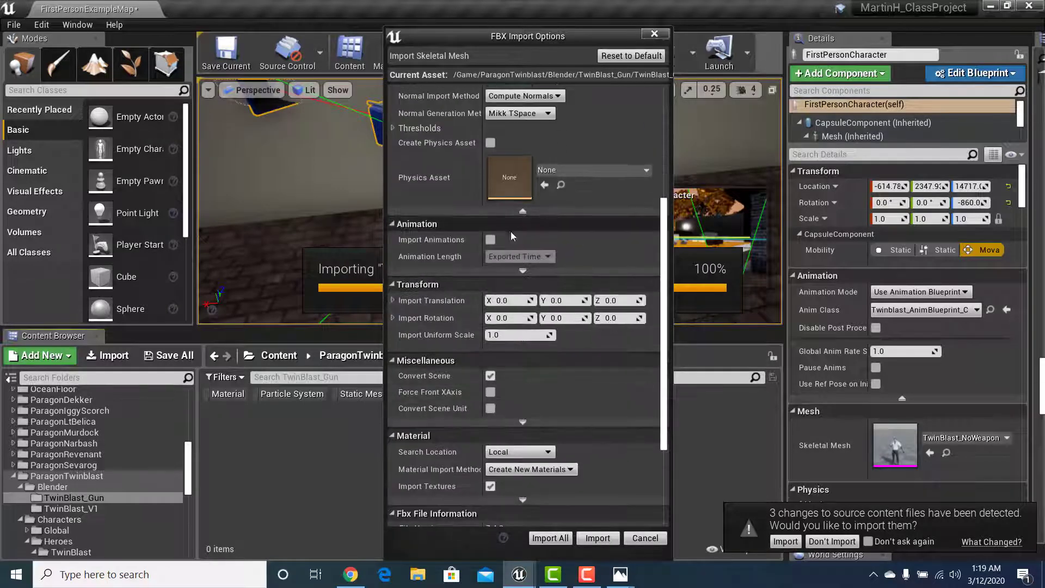
scroll(510, 231, "down", 5)
scroll(534, 463, "up", 5)
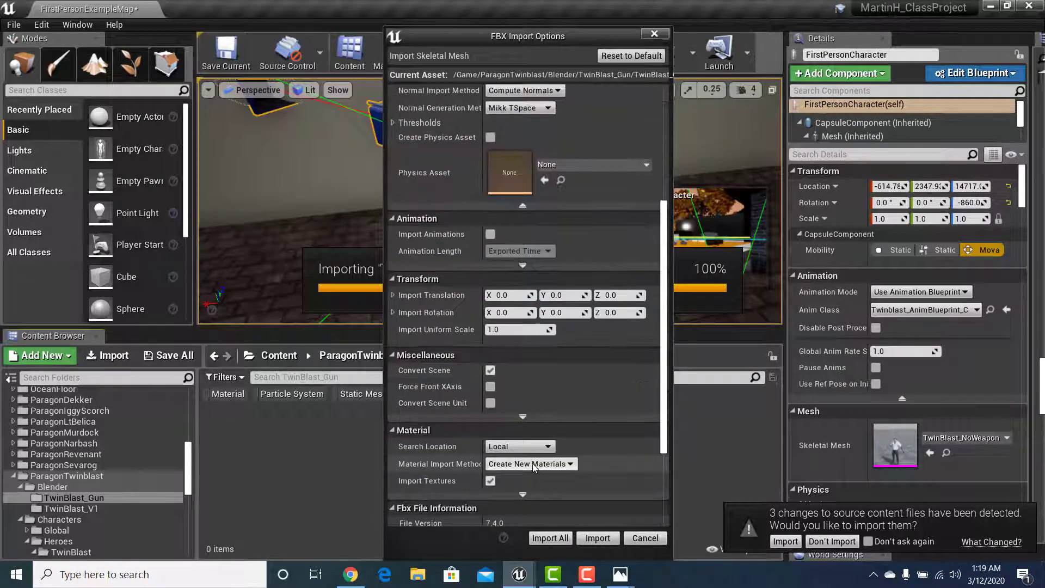
scroll(532, 464, "up", 10)
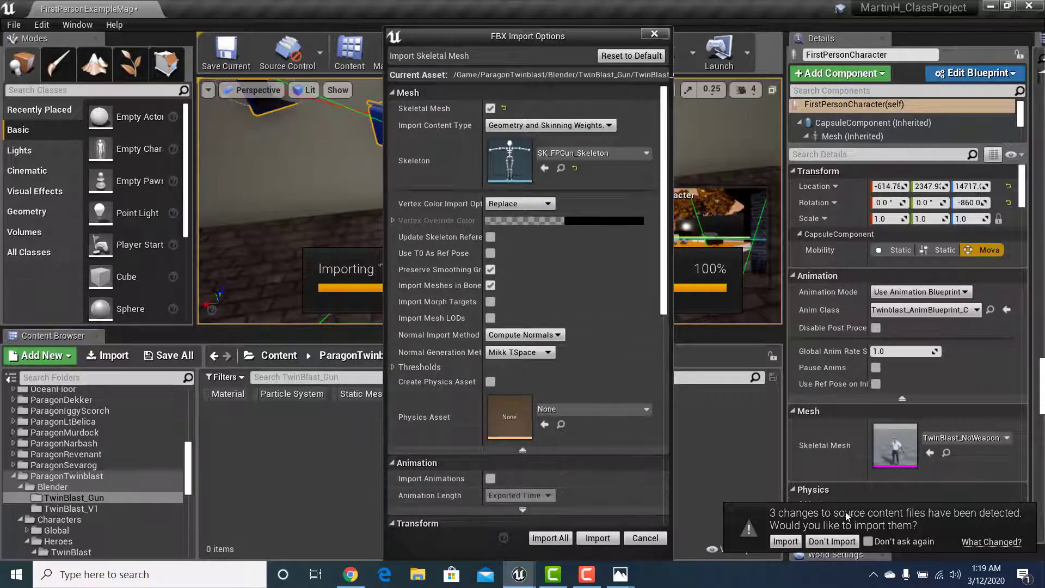
left_click(609, 539)
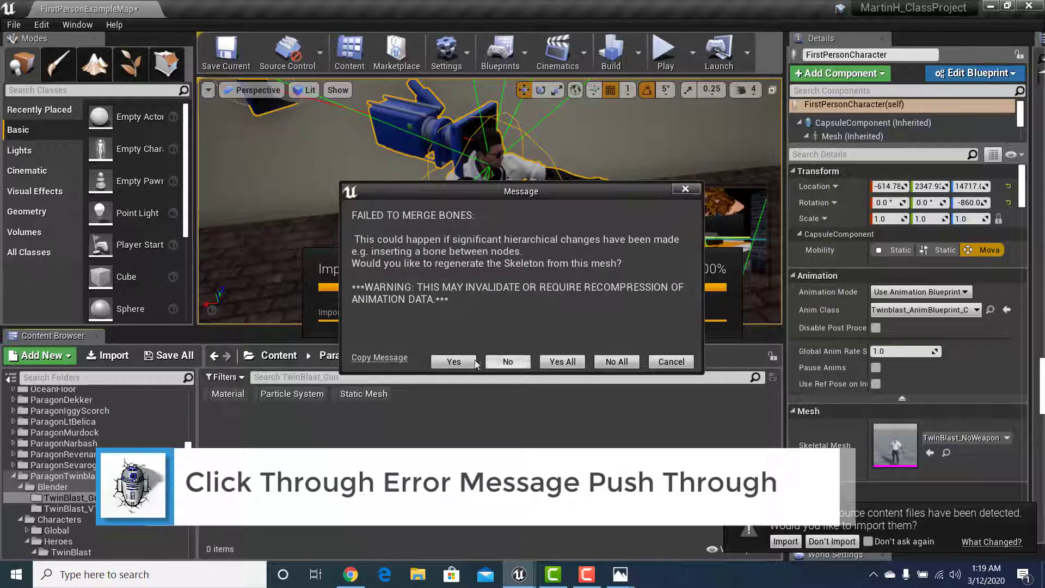
left_click(452, 363)
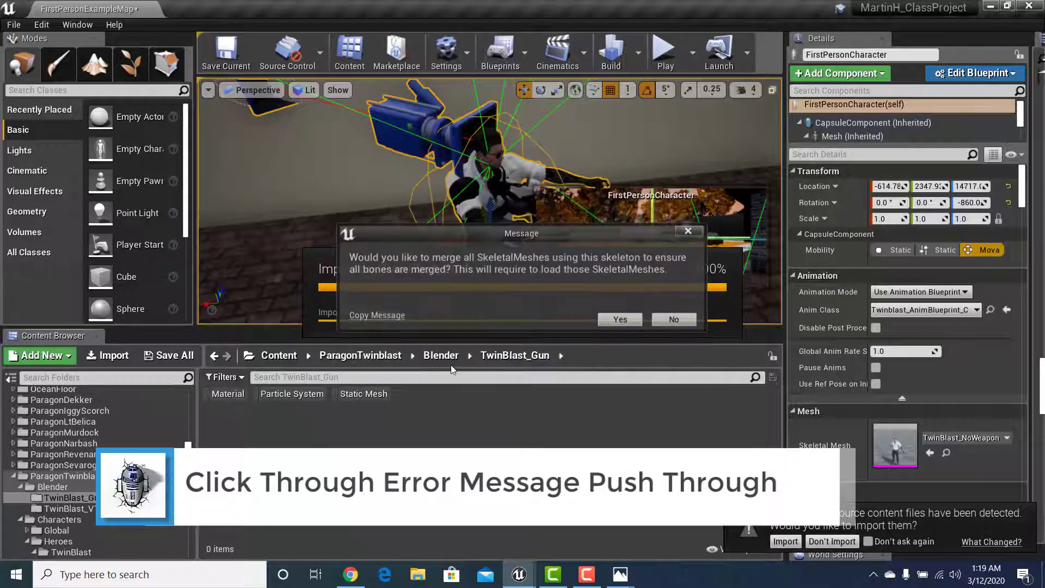
left_click(623, 320)
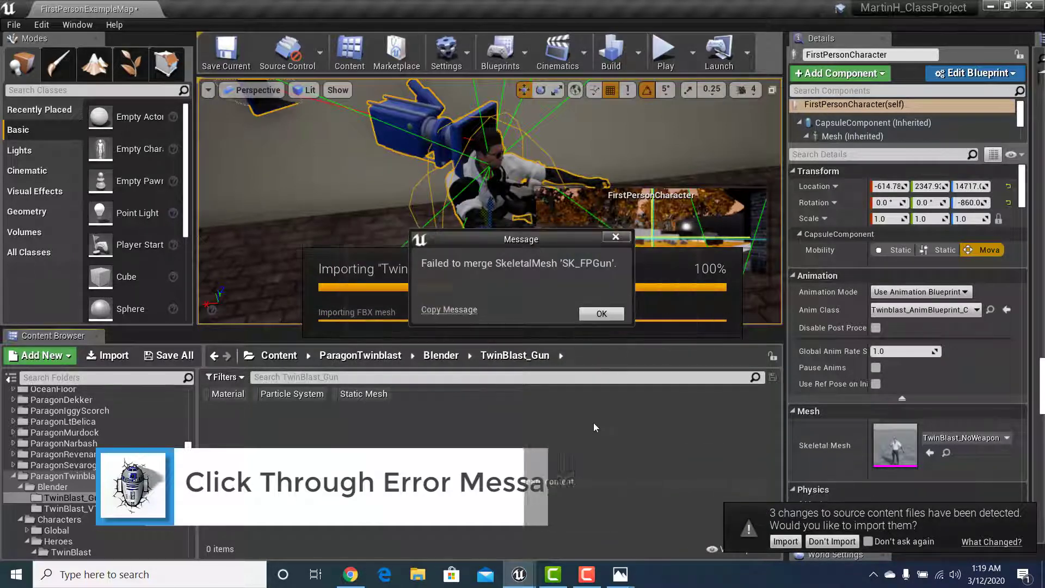
left_click(593, 315)
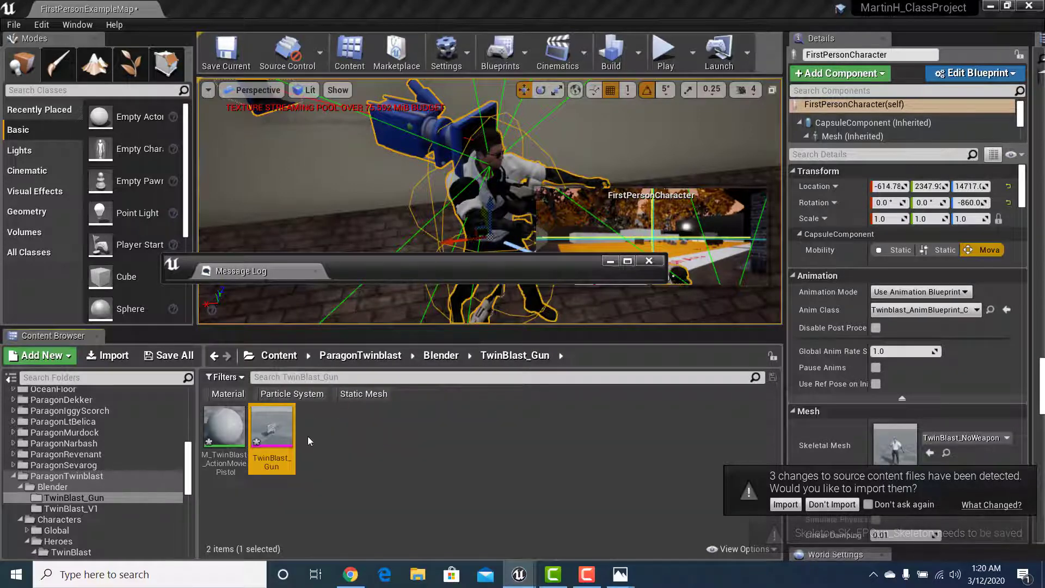
Step: Save all modified content, including the level and the imported gun mesh and material
left_click(247, 427)
left_click(272, 421)
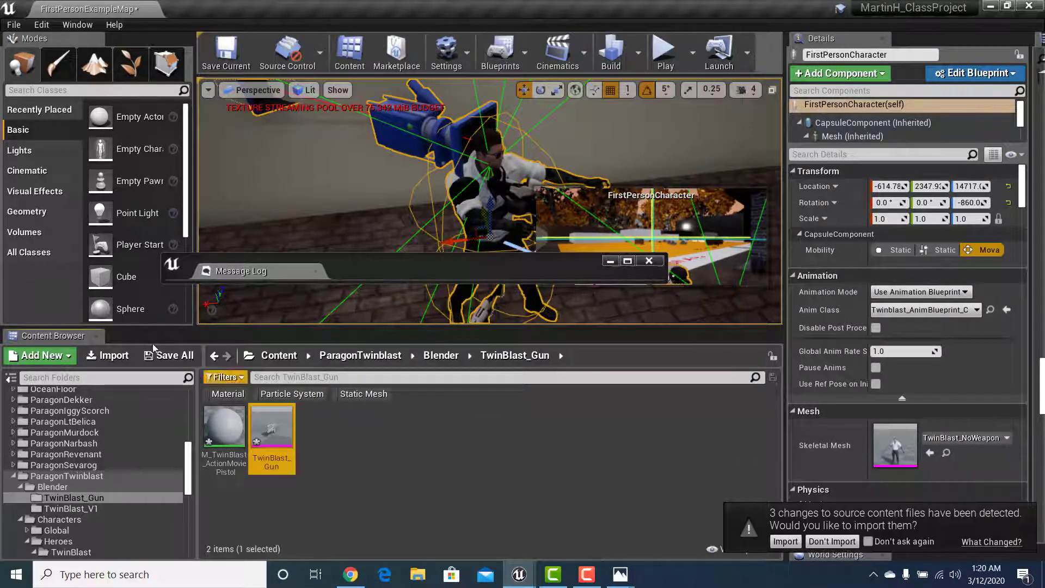
left_click(640, 409)
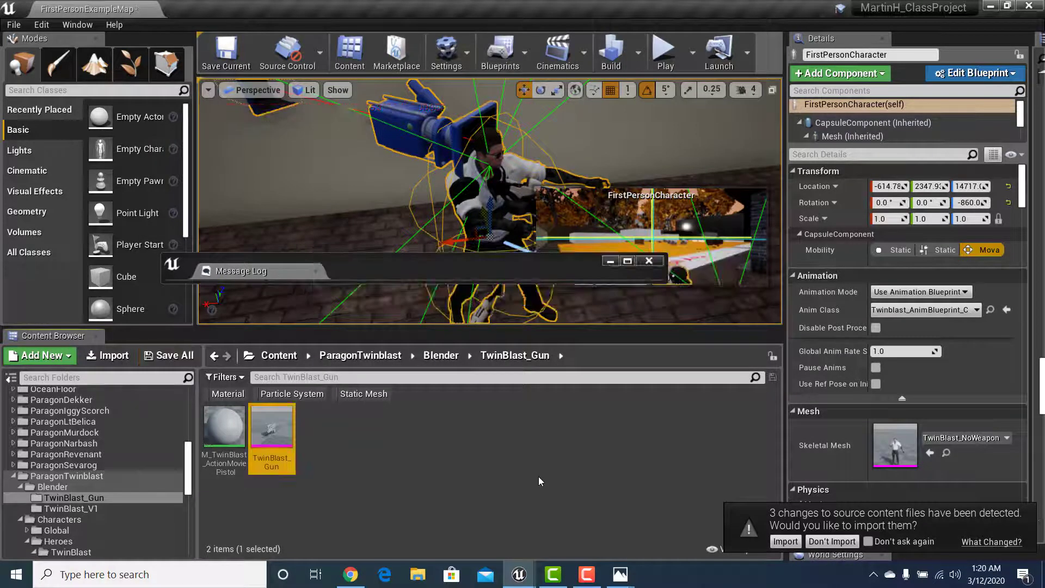
left_click(361, 450)
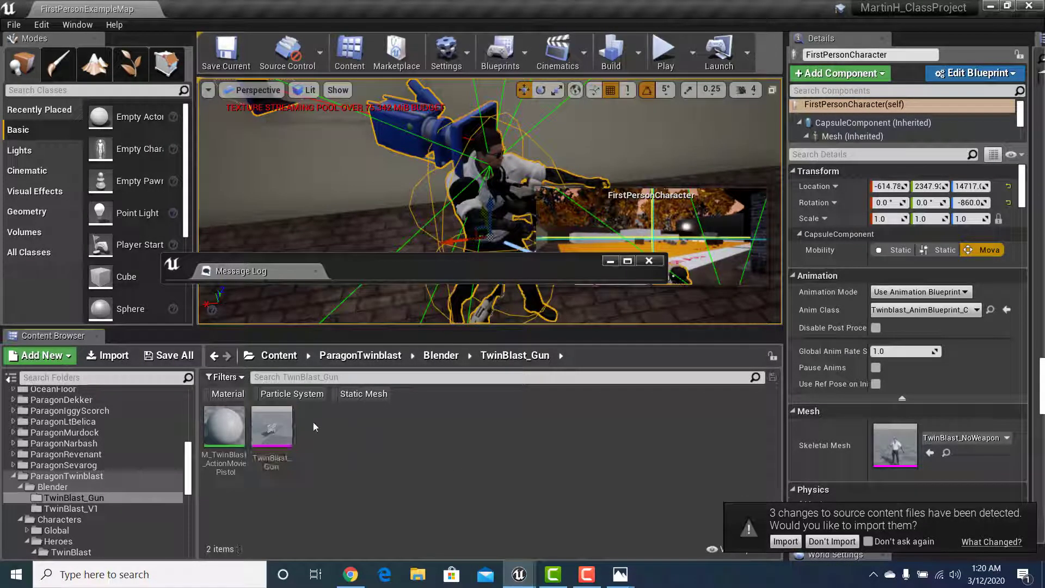
Step: Open the imported TwinBlast_Gun skeletal mesh for editing and view the gun from its side
left_click(281, 430)
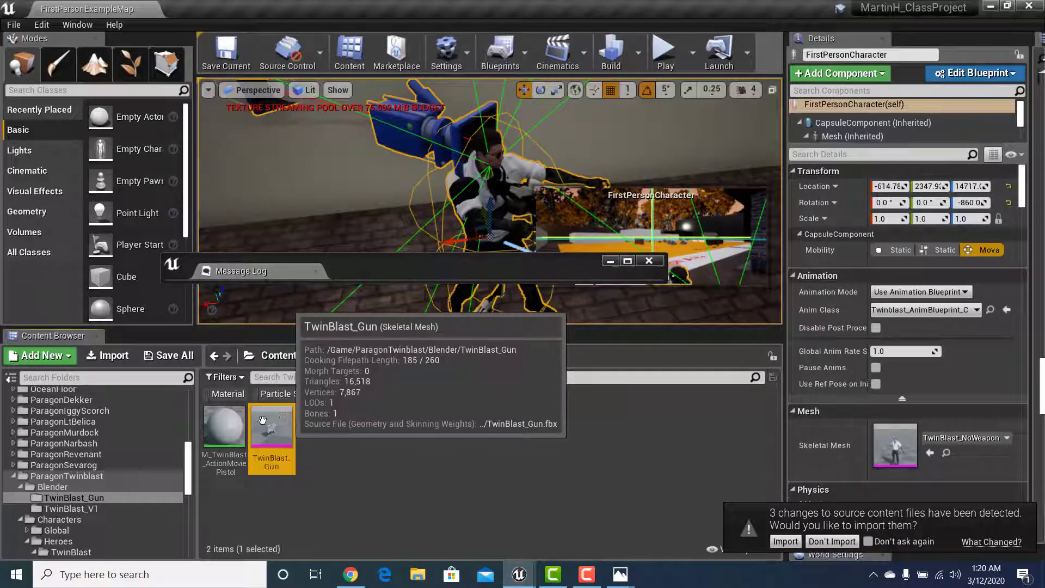
double_click(284, 424)
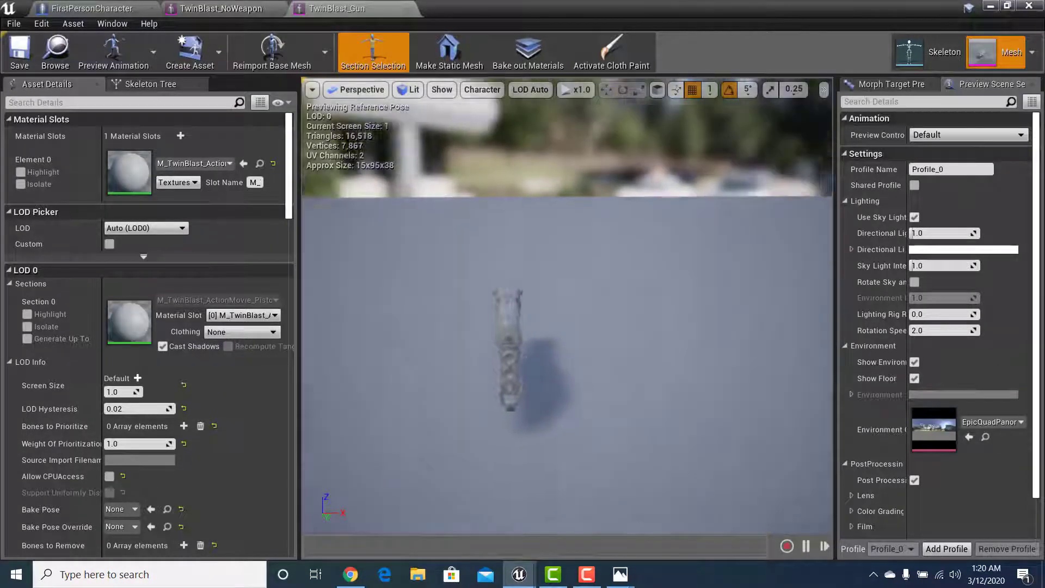
left_click_drag(566, 327, 686, 281)
left_click_drag(566, 305, 685, 327)
key("w")
mouse_move(566, 305)
right_mouse_down()
mouse_move(544, 308)
mouse_move(553, 299)
right_mouse_up()
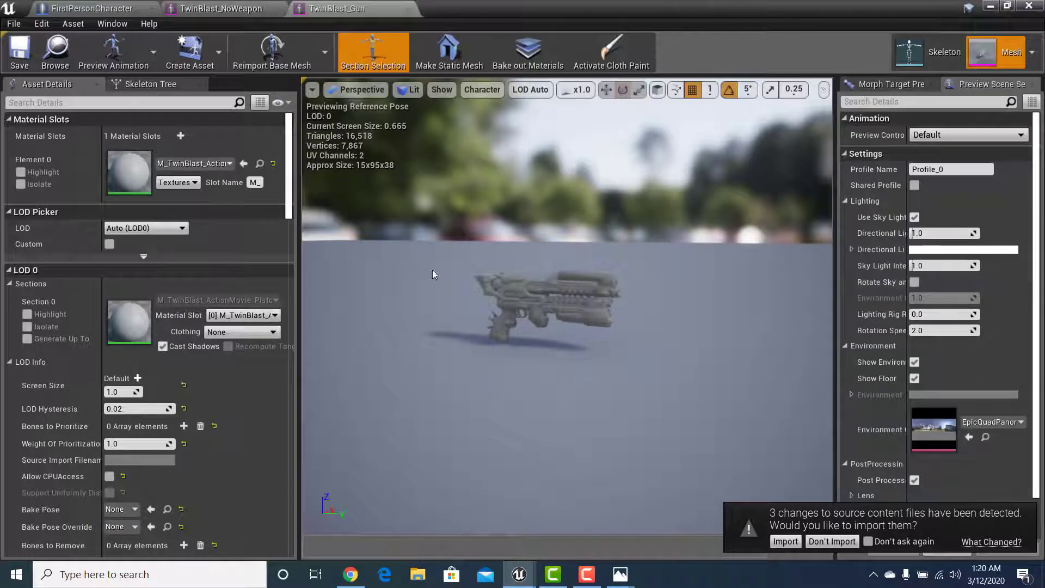
Step: Search the materials for "M_TwinBlast_ActionMovie_Pistol" and assign the dark textured version to the gun's Element 0 material slot
left_click(190, 165)
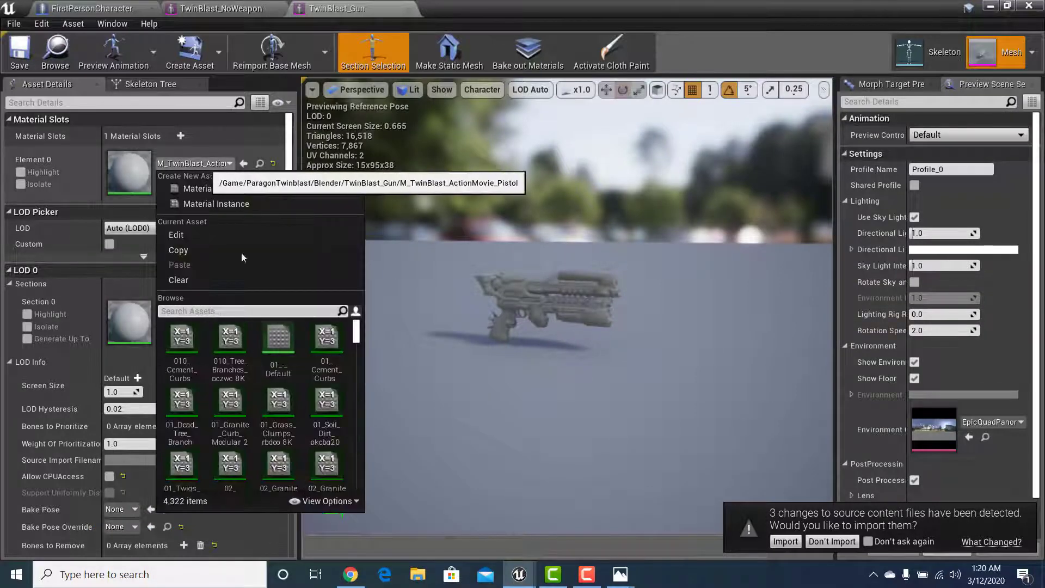
left_click(201, 165)
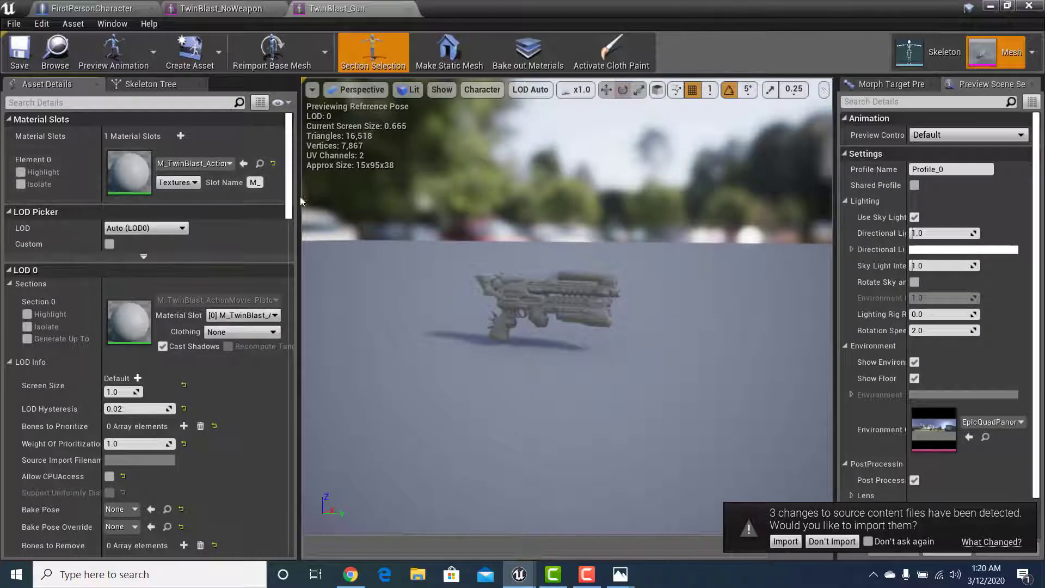
left_click_drag(299, 197, 417, 195)
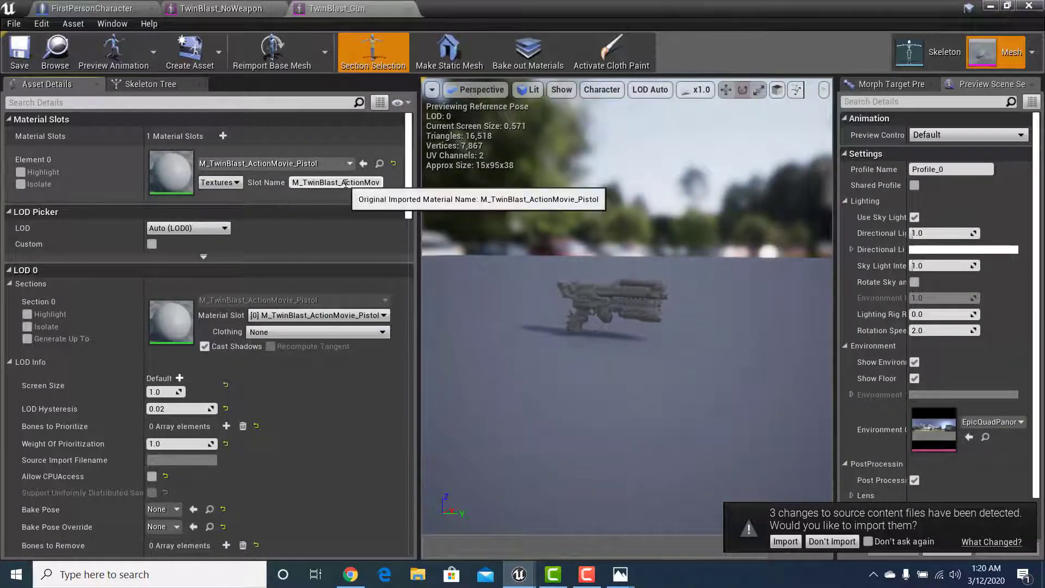
left_click(348, 183)
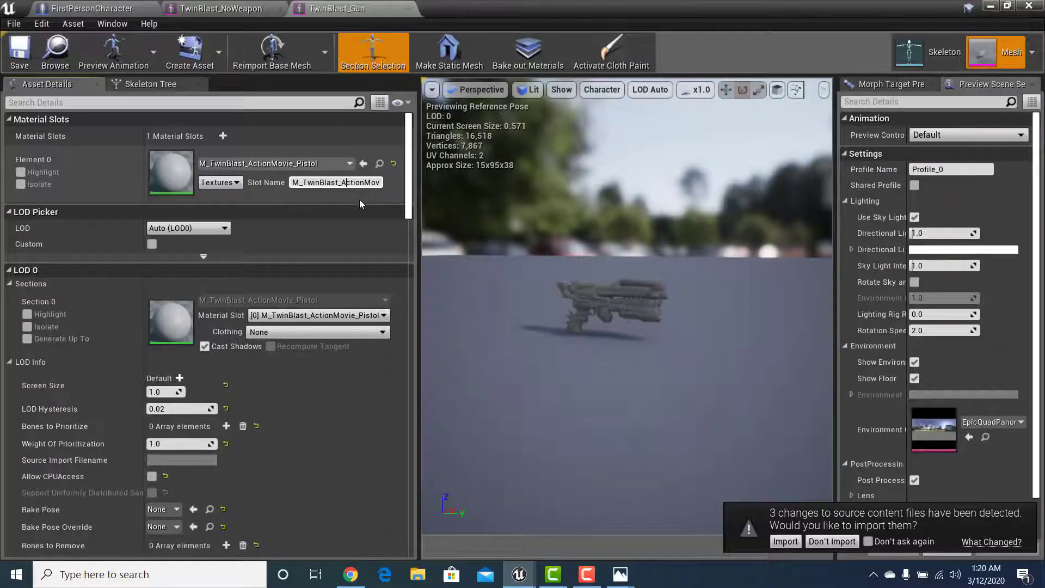
left_click(309, 163)
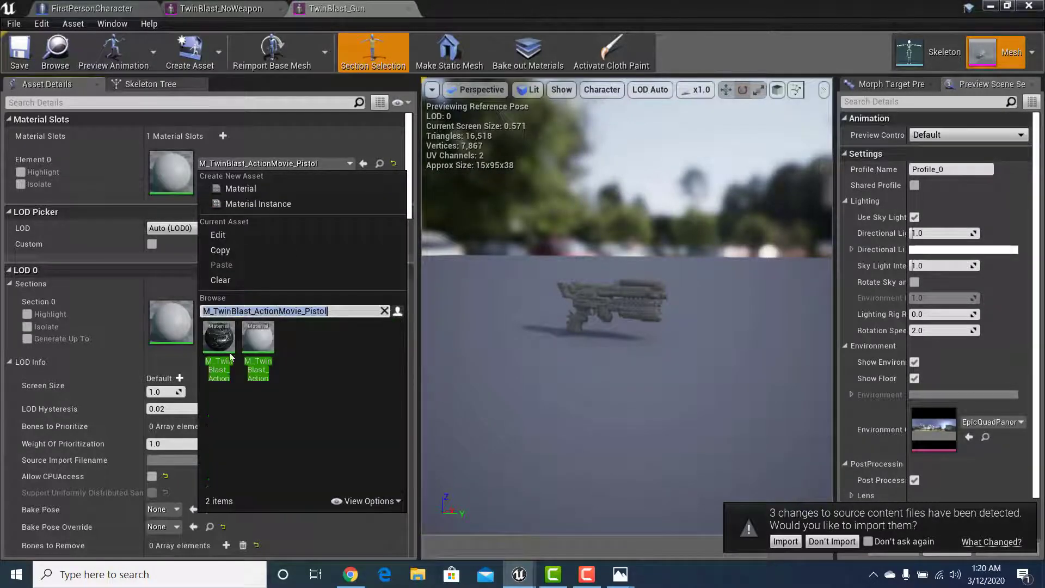
left_click(228, 349)
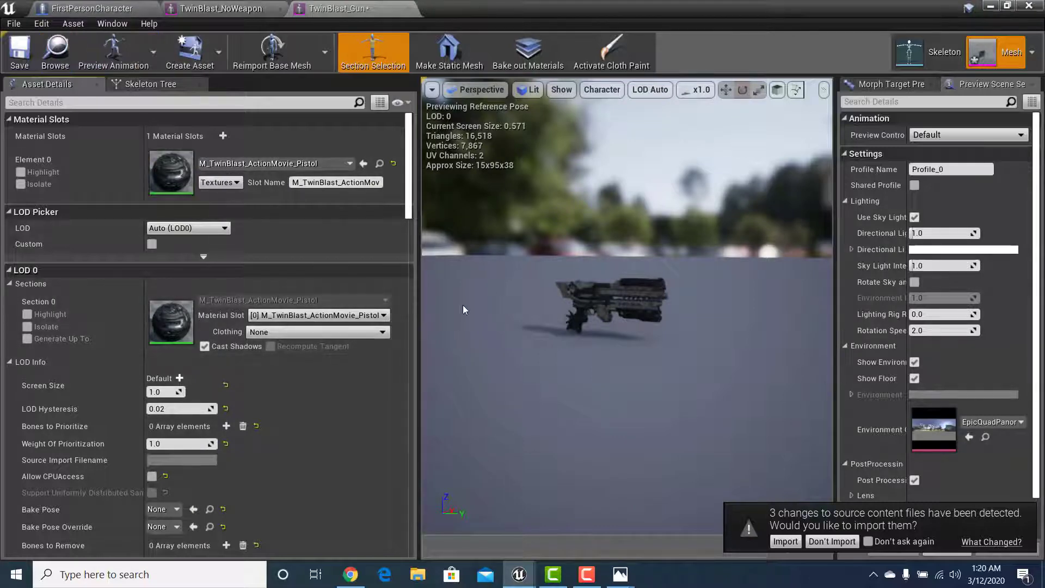
Step: Save the TwinBlast_Gun mesh with its new material and return to the level, dismissing the Message Log
left_click(22, 52)
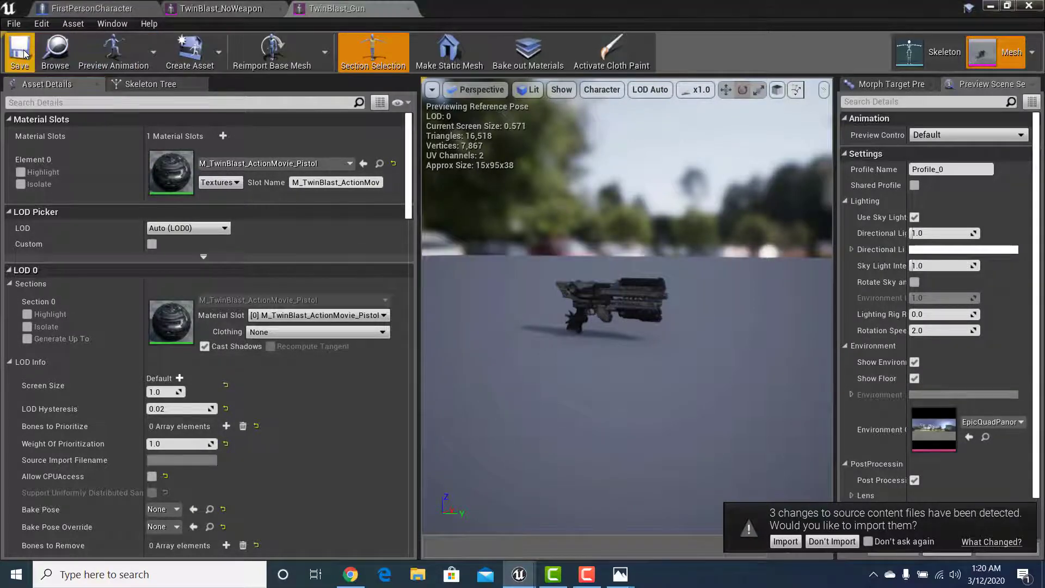
left_click(928, 53)
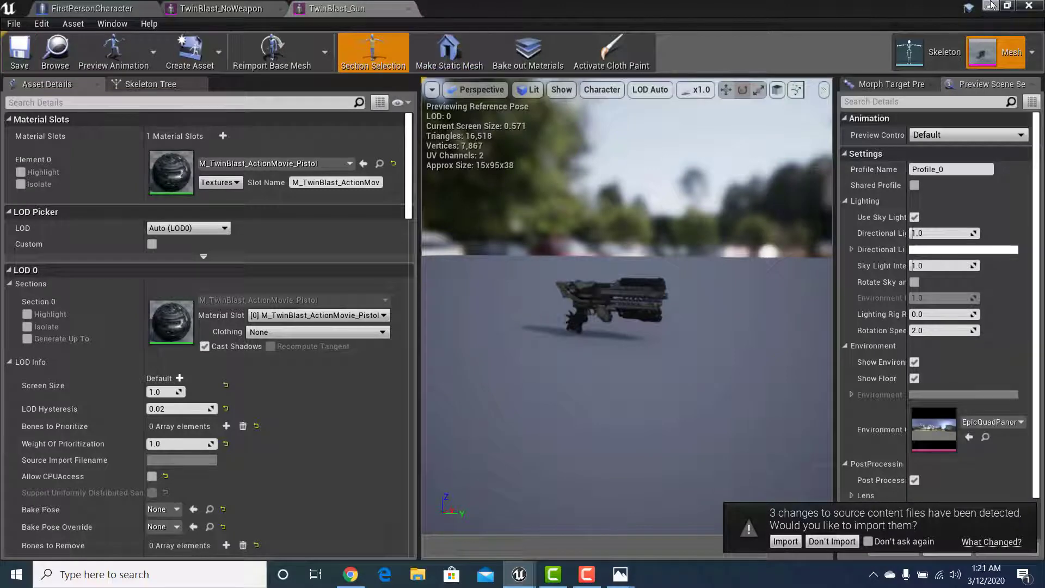
left_click(991, 6)
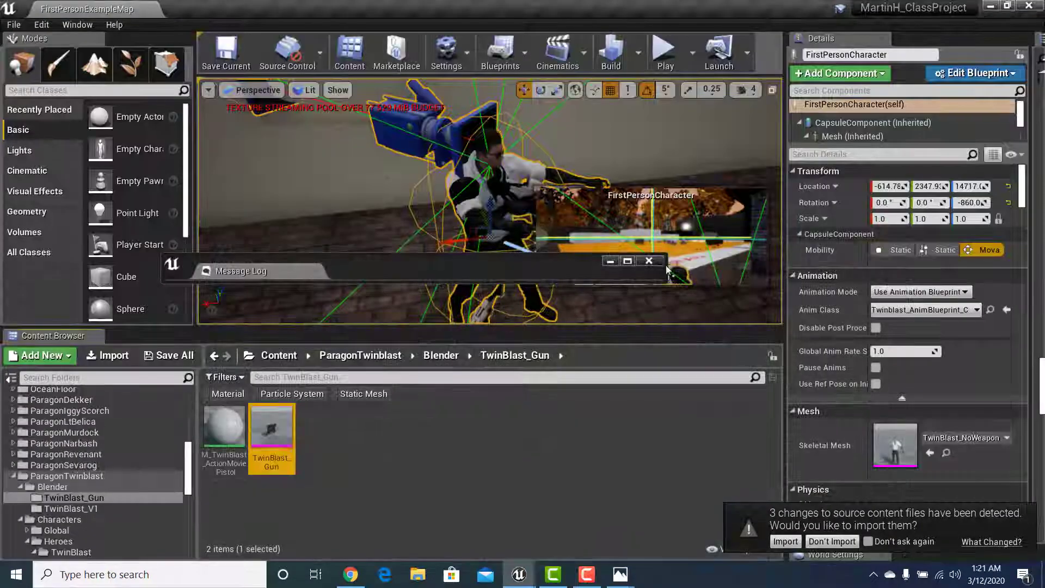
left_click(648, 261)
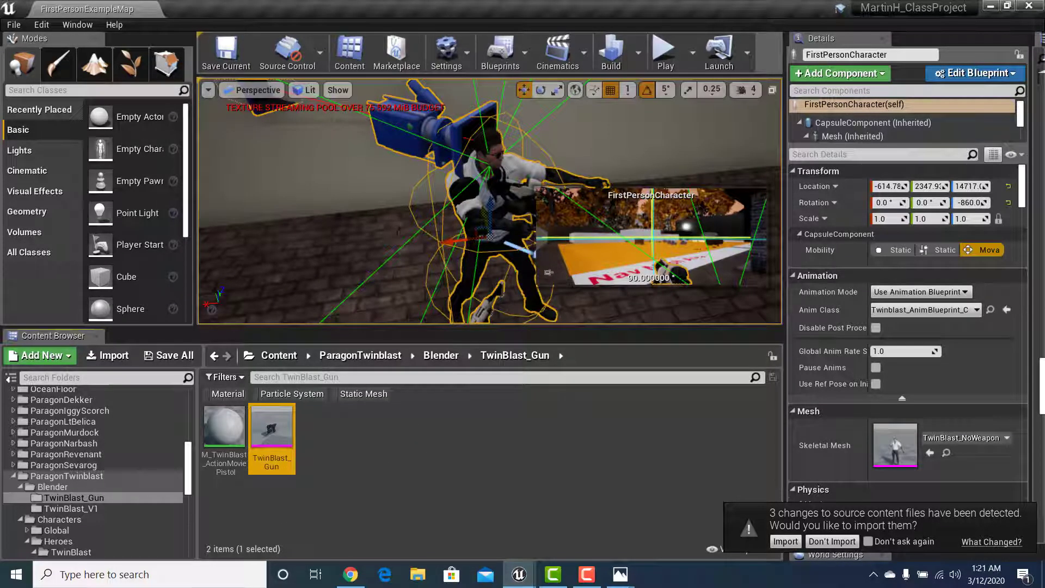
Step: Open the FirstPersonCharacter blueprint and replace FP_Gun's skeletal mesh with TwinBlast_Gun, searching the assets for "gun"
right_click_drag(496, 259, 572, 252)
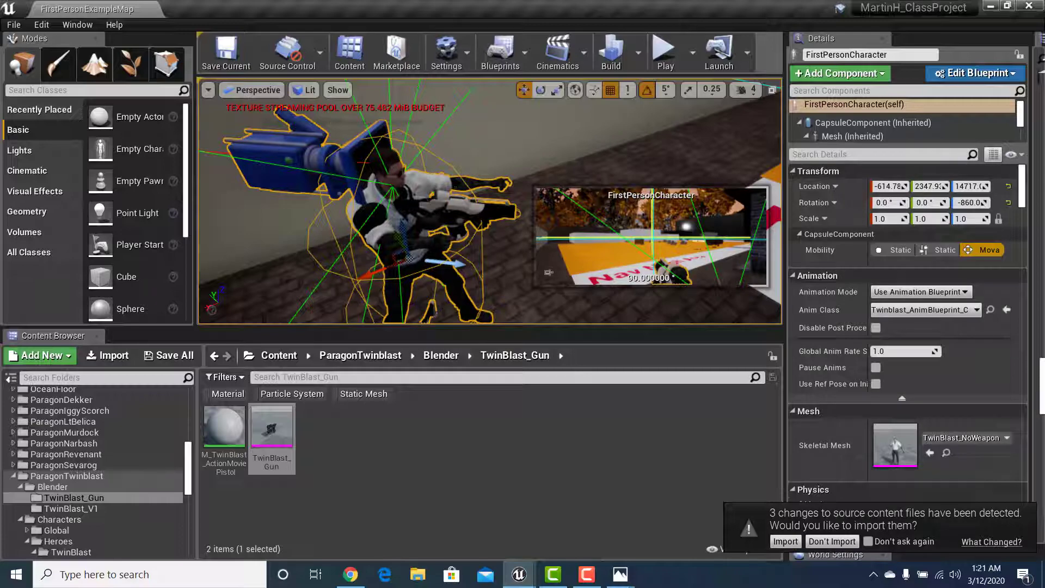
left_click(970, 81)
left_click(942, 98)
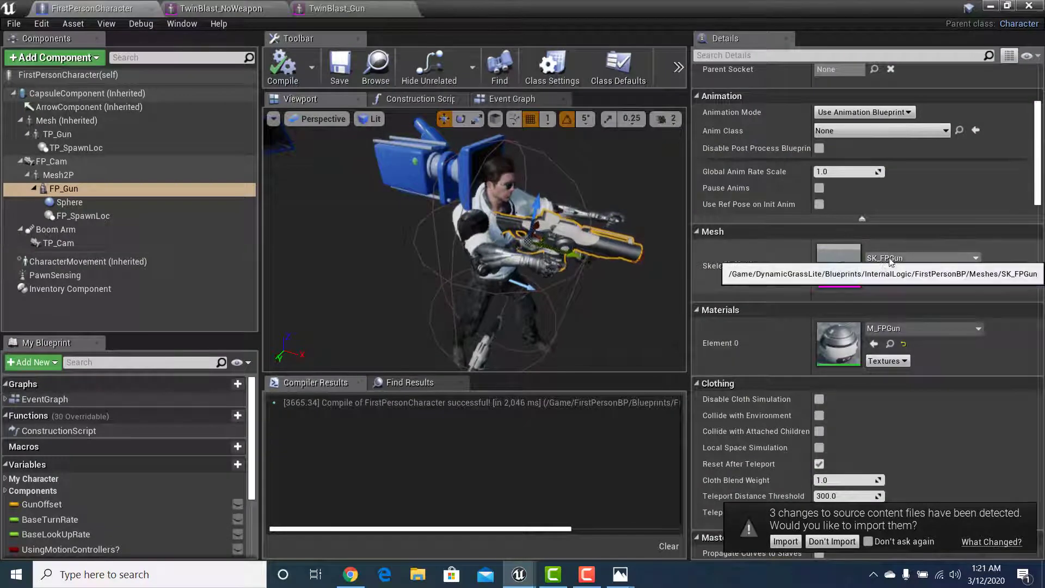
left_click(908, 262)
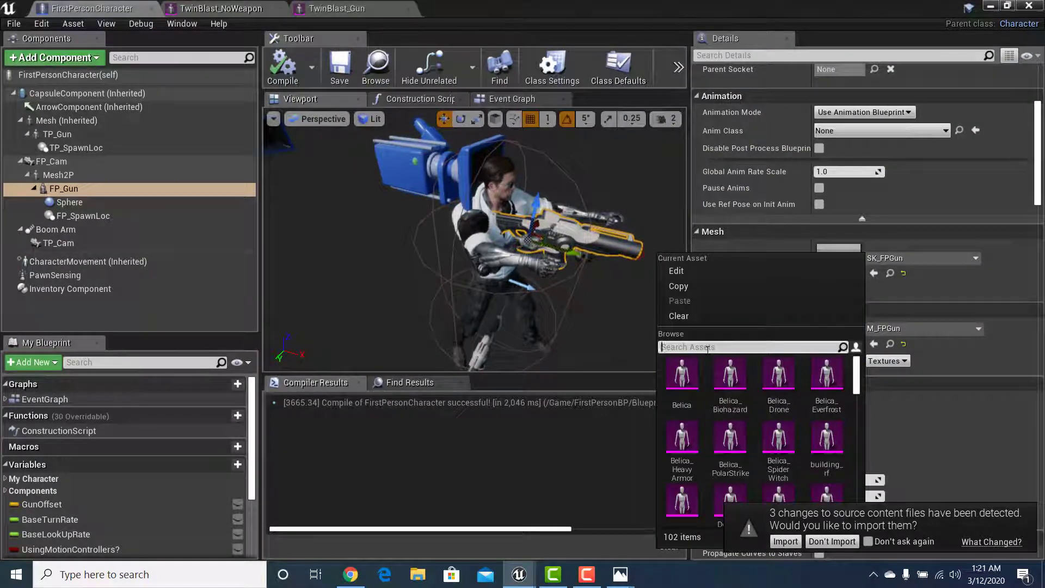
type("gun")
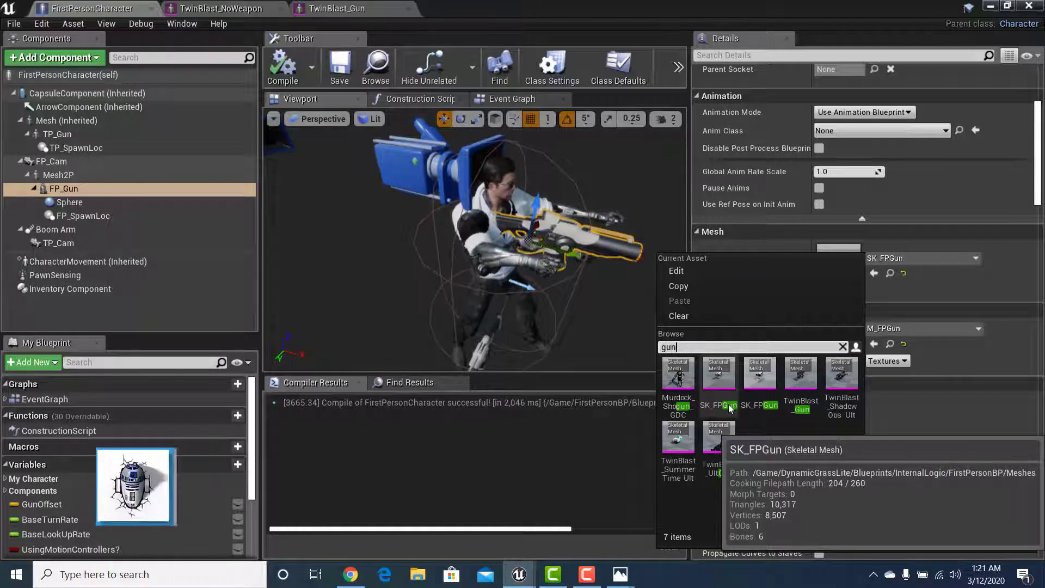
left_click(805, 408)
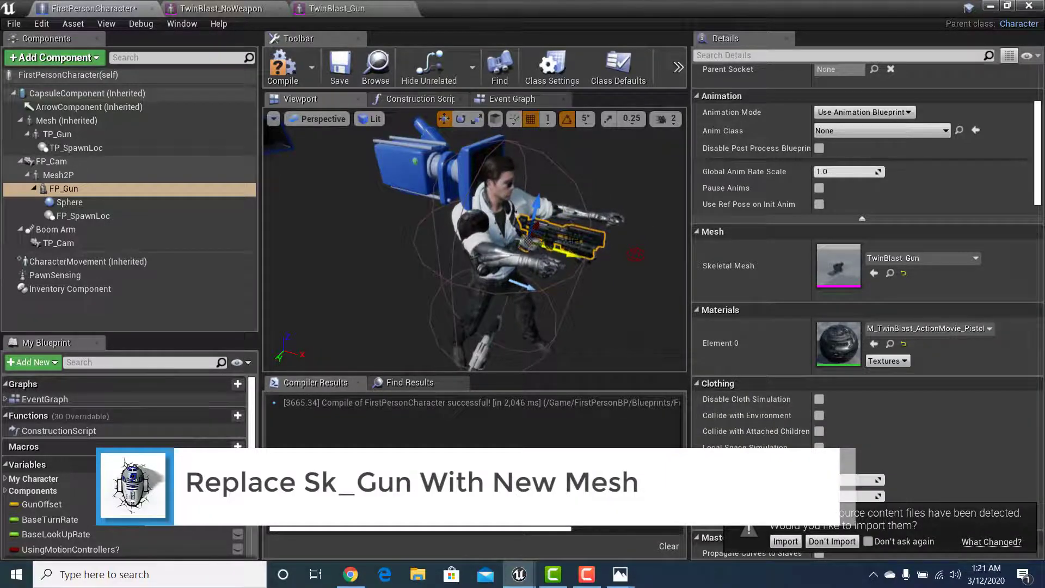
Step: Inspect the first-person gun on the character, and compile and save the FirstPersonCharacter blueprint
right_click_drag(566, 245, 362, 238)
right_click_drag(425, 294, 465, 280)
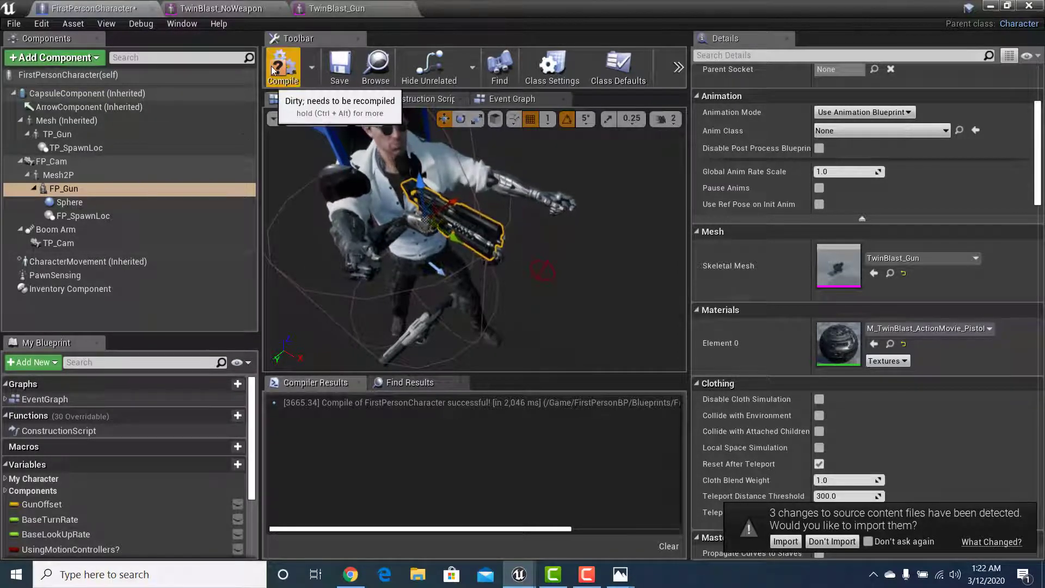
left_click(339, 66)
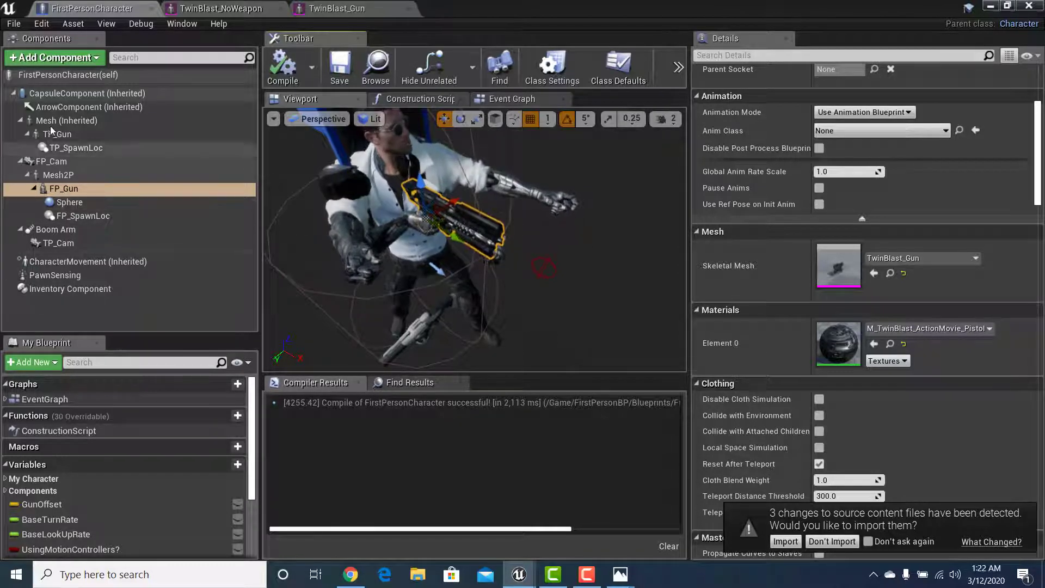
Step: Replace the third-person TP_Gun component's skeletal mesh with TwinBlast_Gun, searching the assets for "gun"
left_click(55, 135)
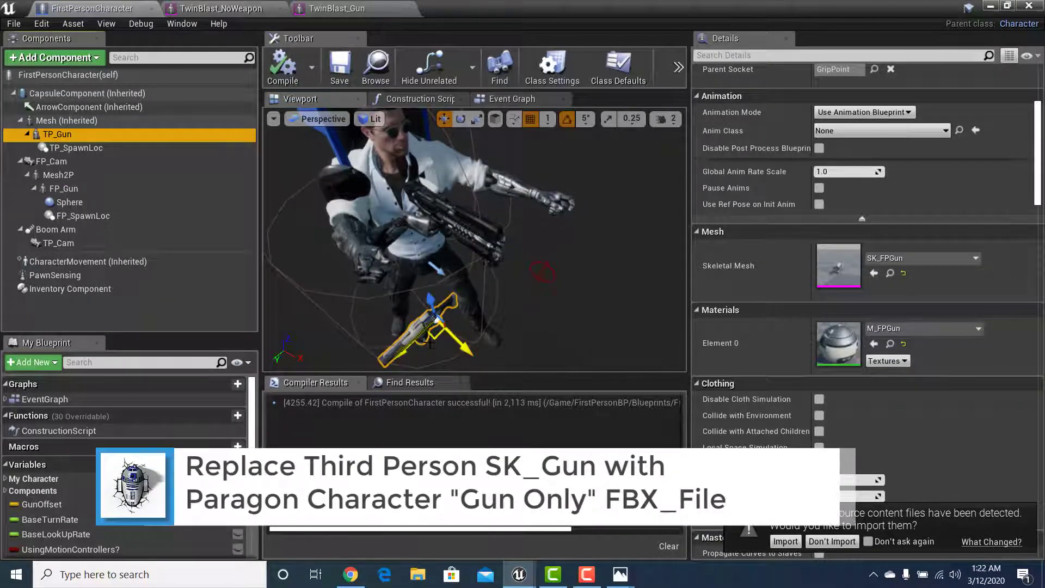
left_click(914, 259)
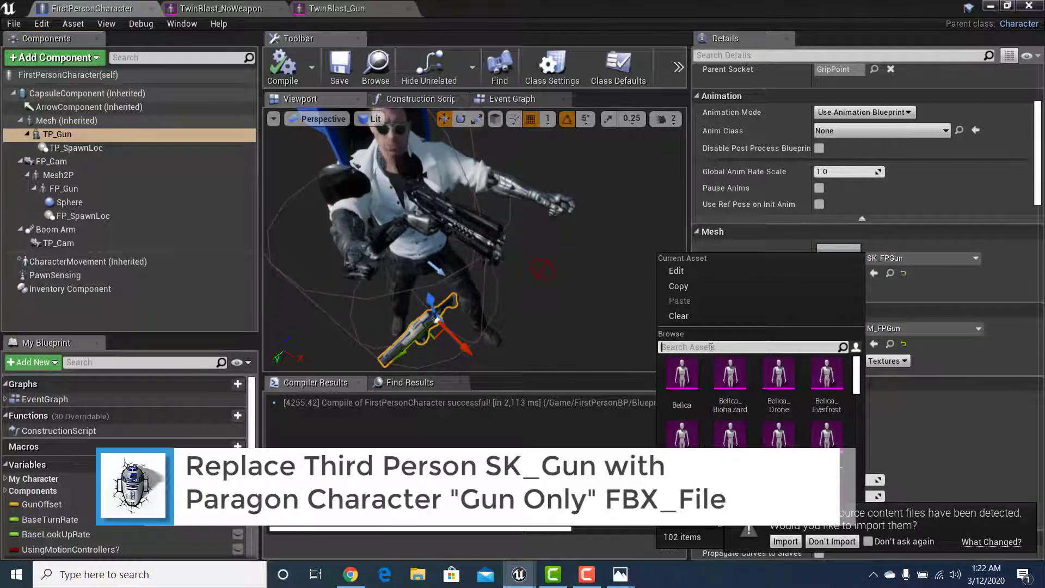
type("gun")
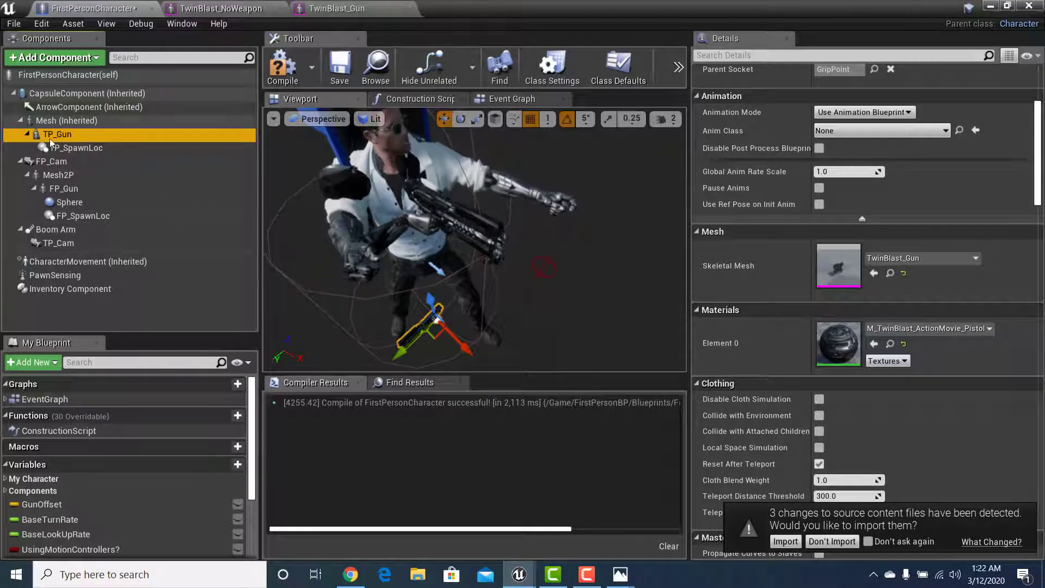
Step: Duplicate the TP_Gun component as TP_Gun2 and move the copy slightly away from the original gun
right_click(61, 135)
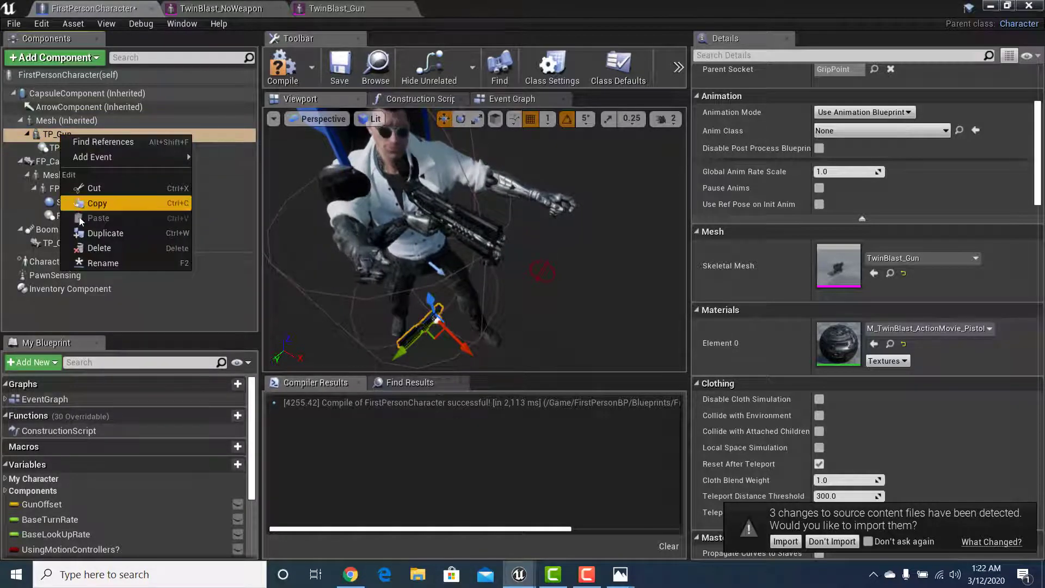
left_click(81, 234)
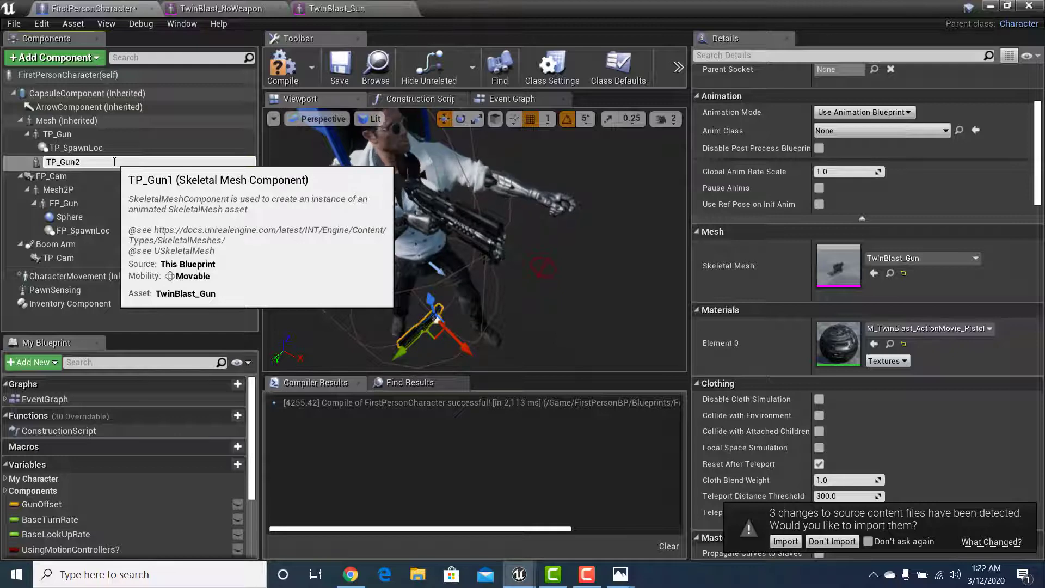
left_click(57, 133)
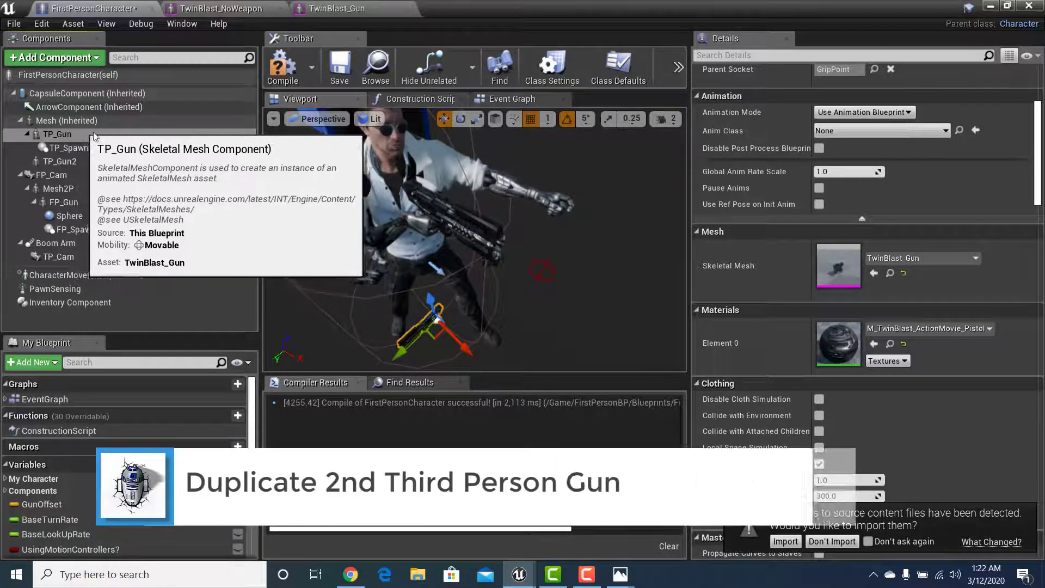
left_click(90, 135)
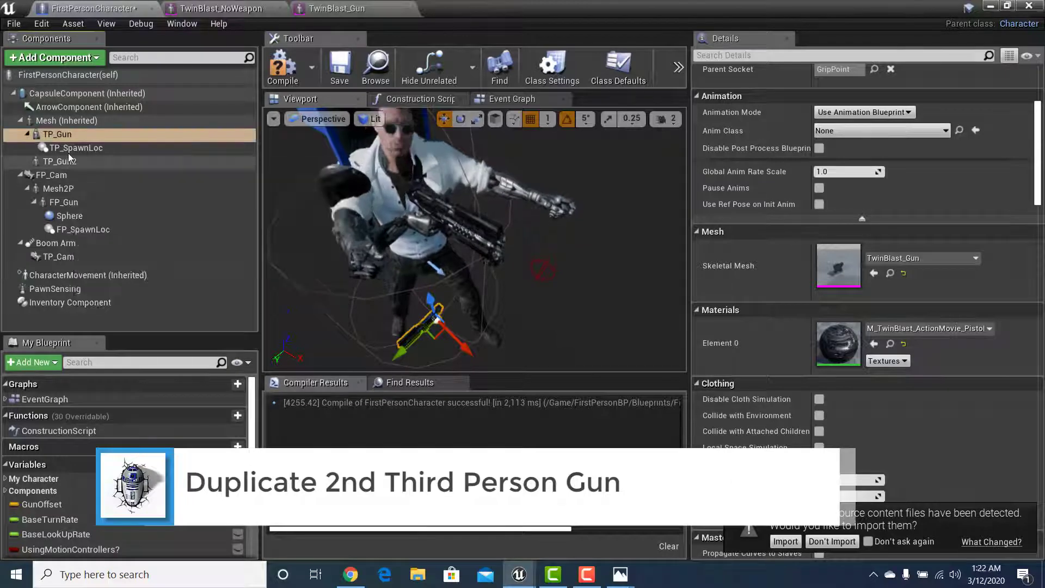
left_click(68, 157)
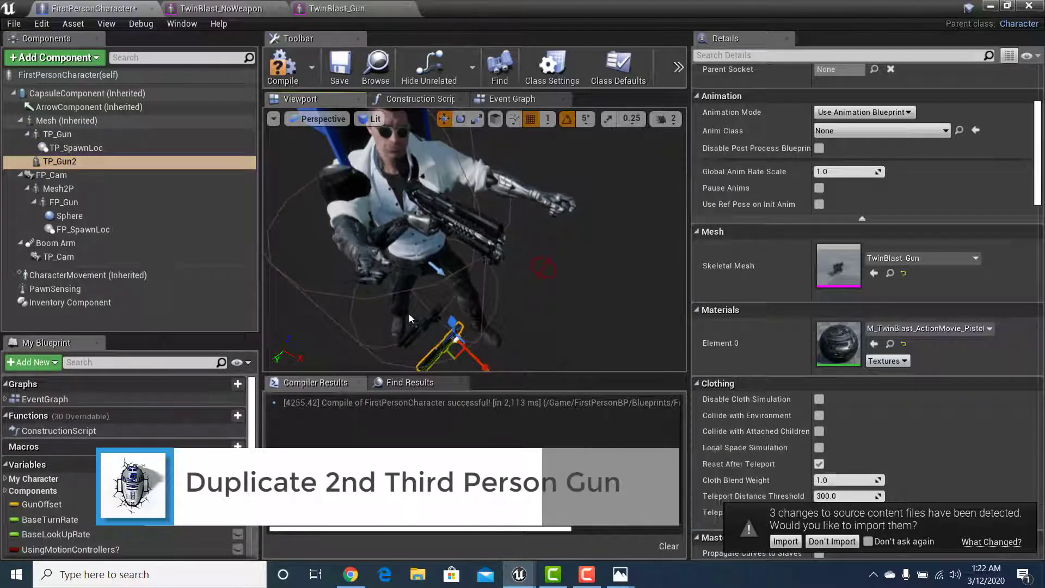
right_click_drag(529, 315, 506, 317)
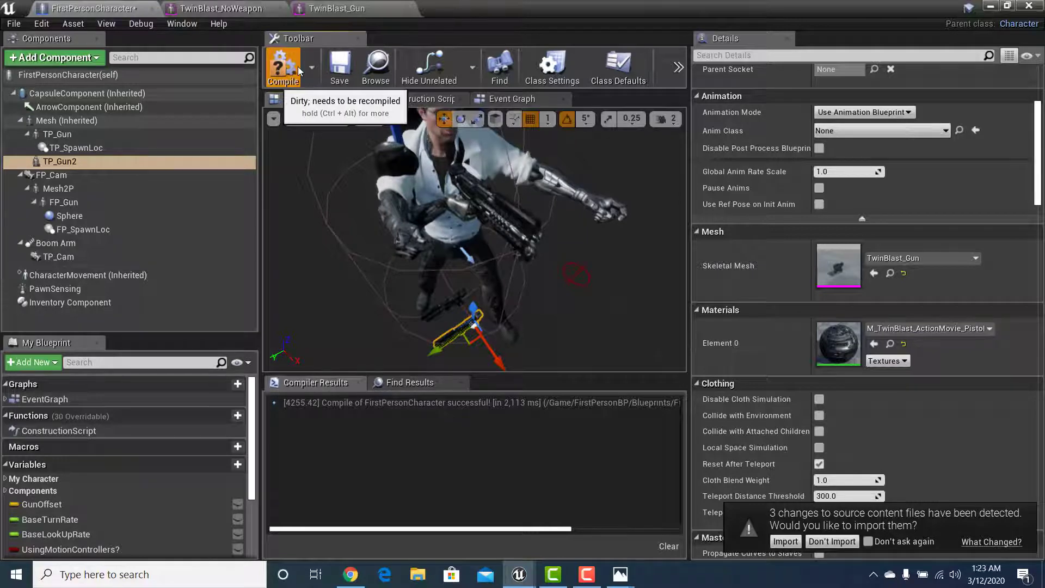
Step: Compile and save the blueprint with both third-person guns and return to the level
left_click(340, 67)
left_click(992, 7)
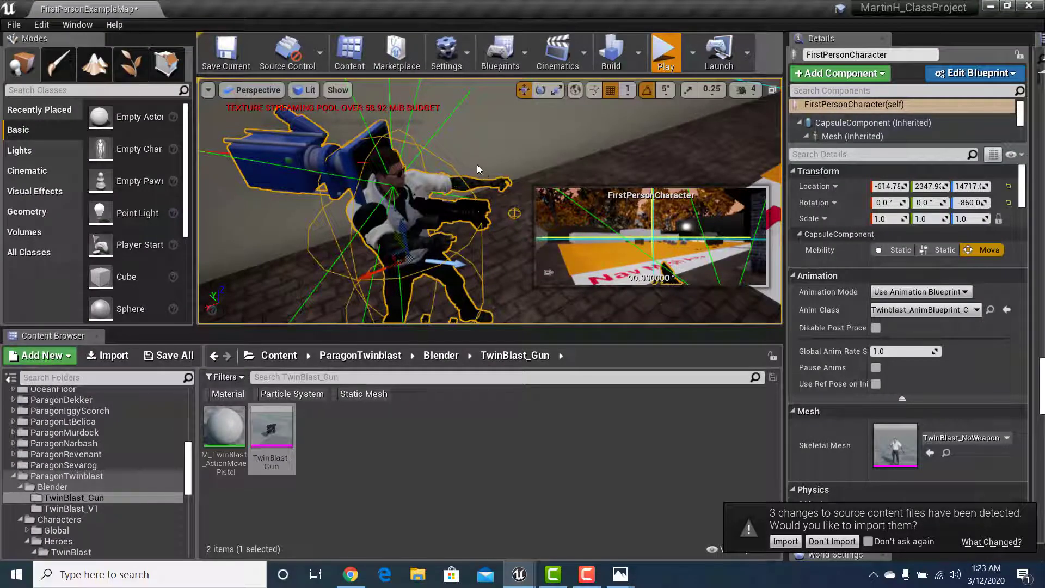
Step: Play the level, switch to third-person view and run the character around to check where the guns sit
key("alt+p")
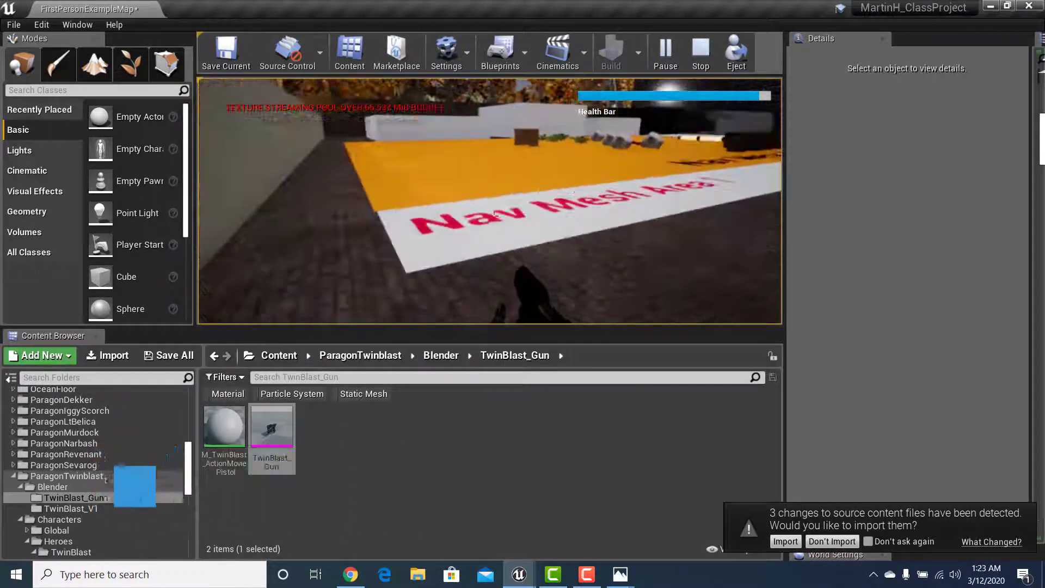
key("c")
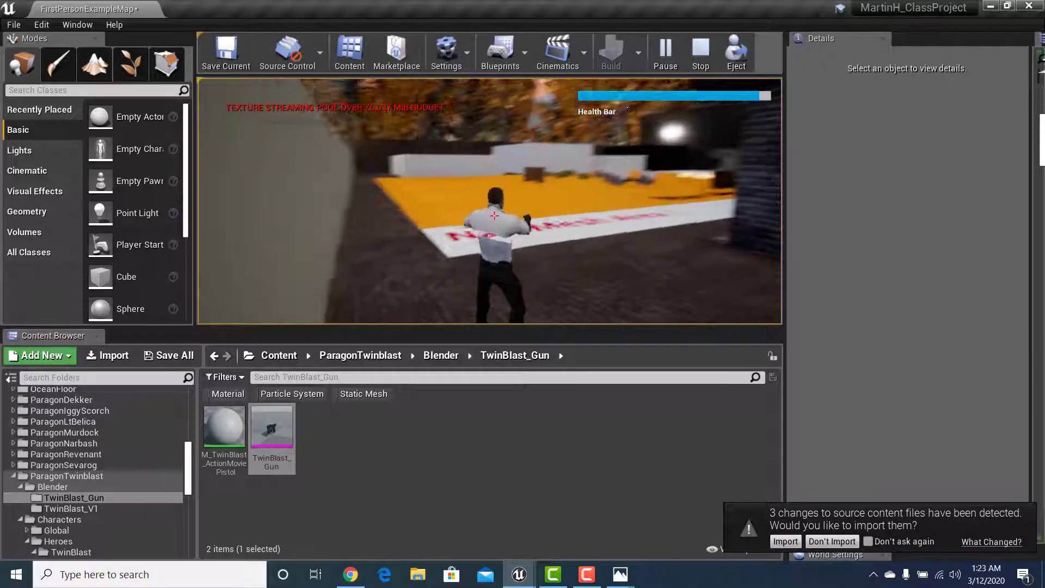
key("w")
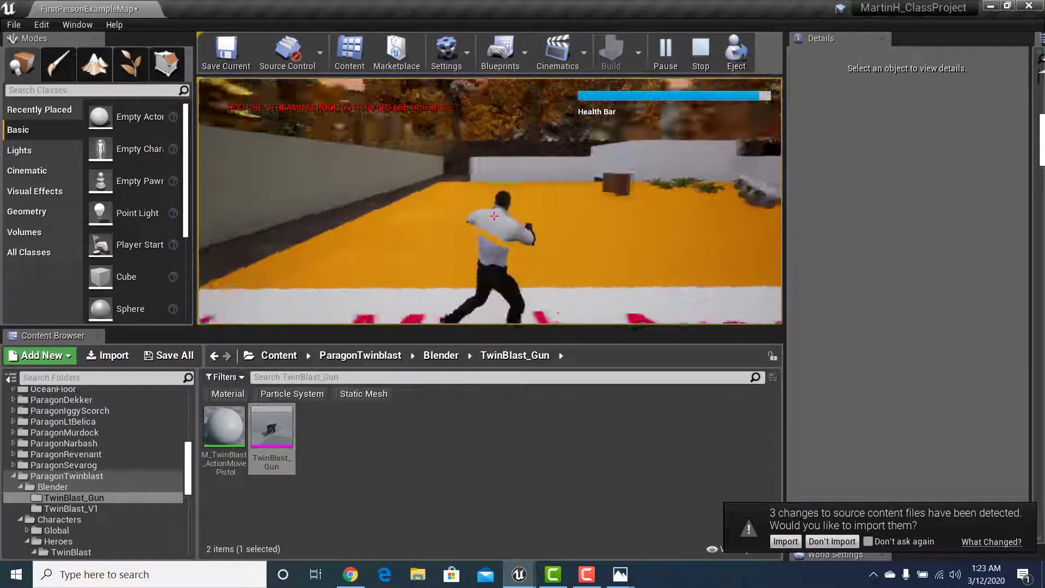
key("w")
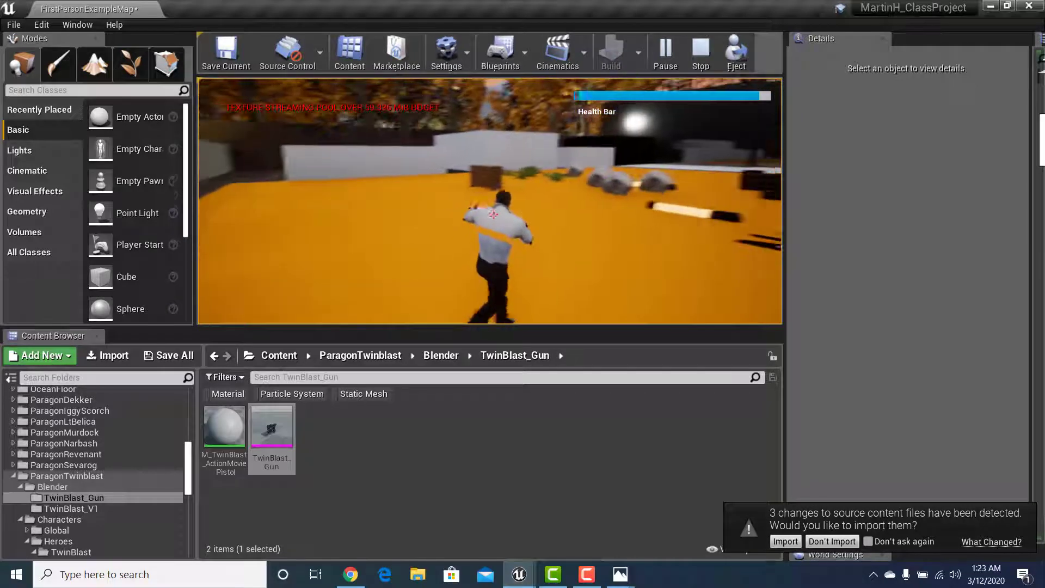
key("w")
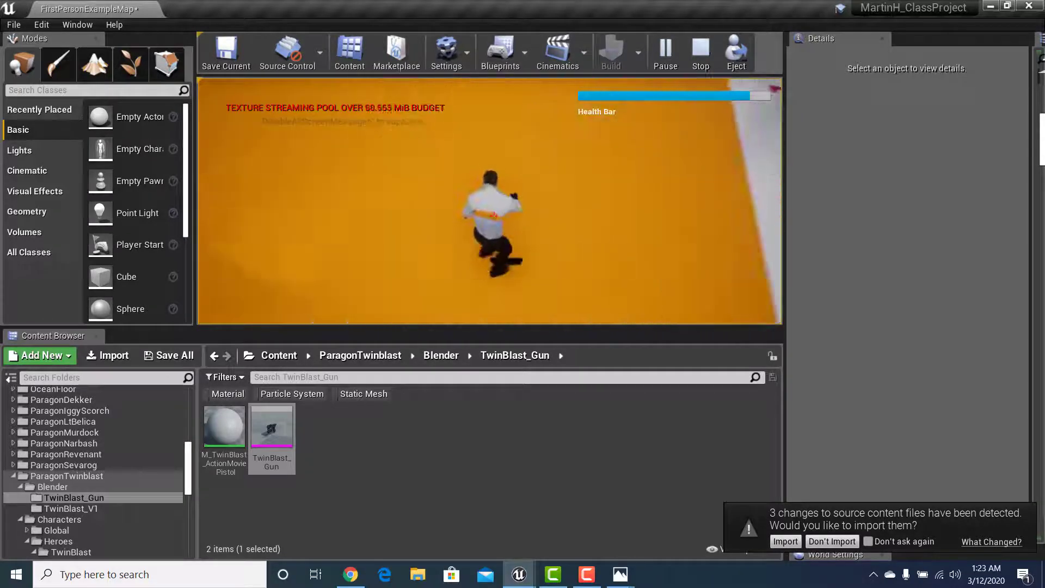
key("w")
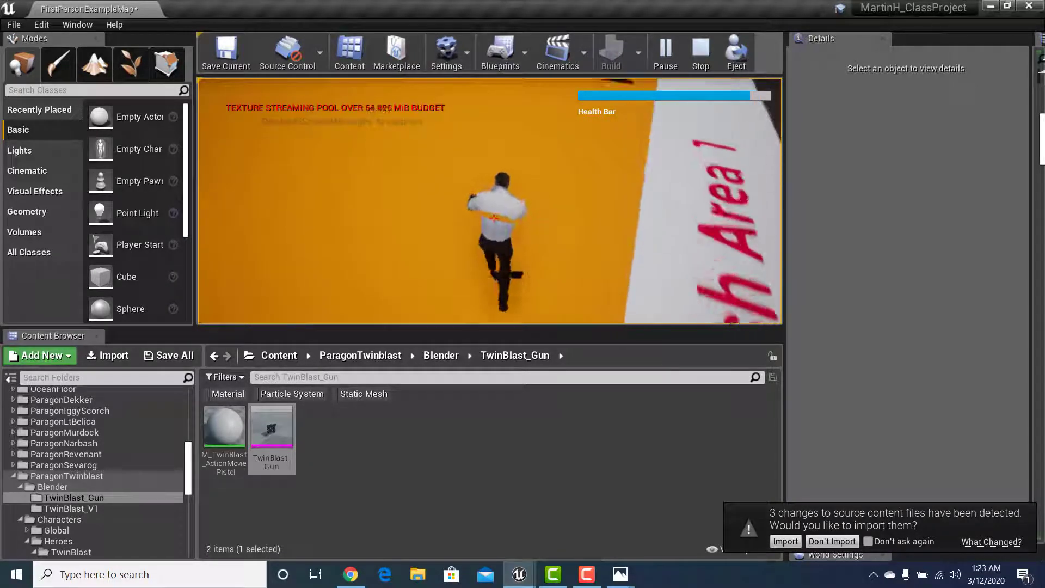
key("w")
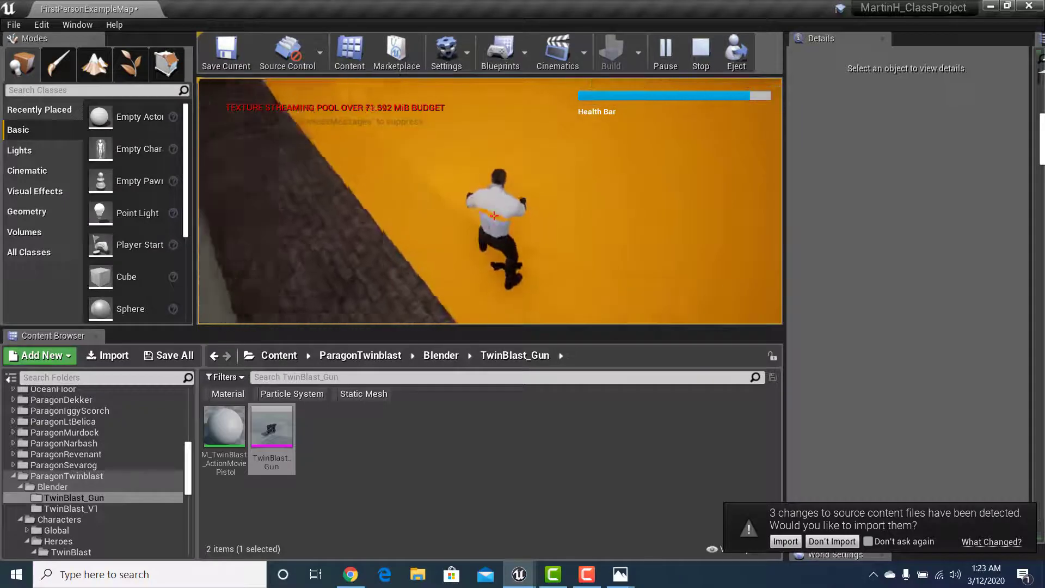
key("w")
key("w")
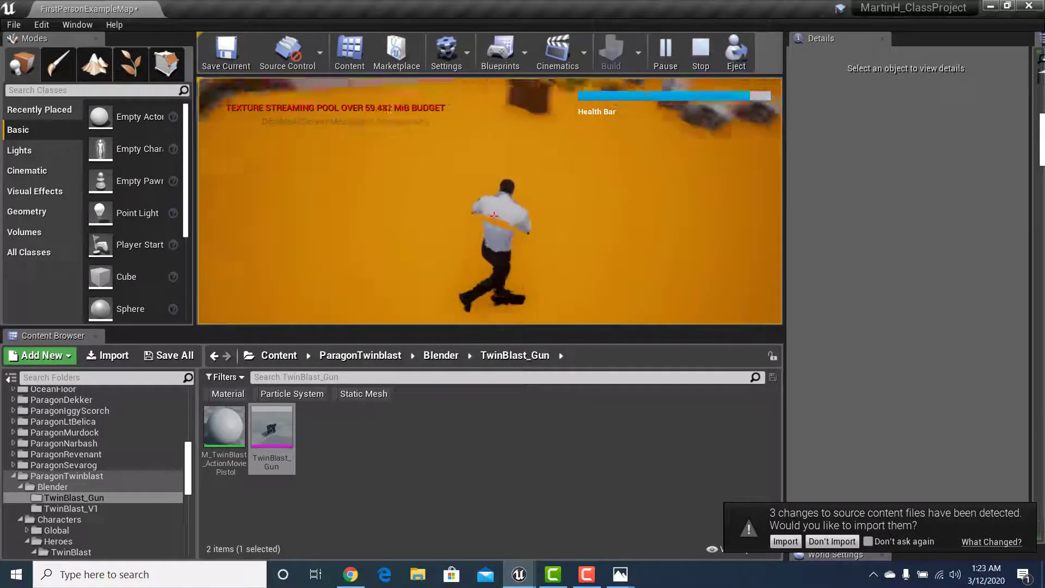
key("w")
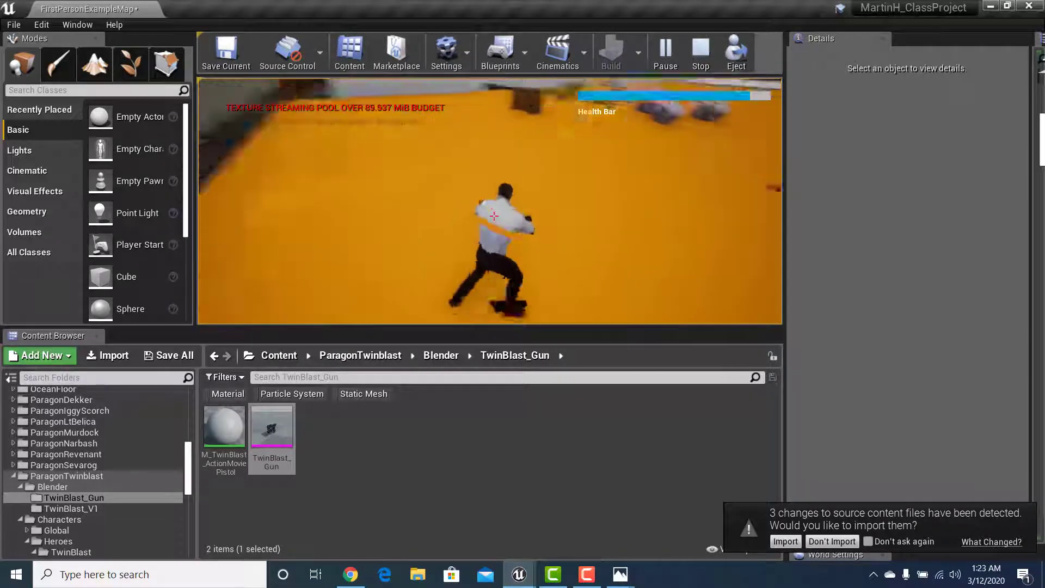
key("w")
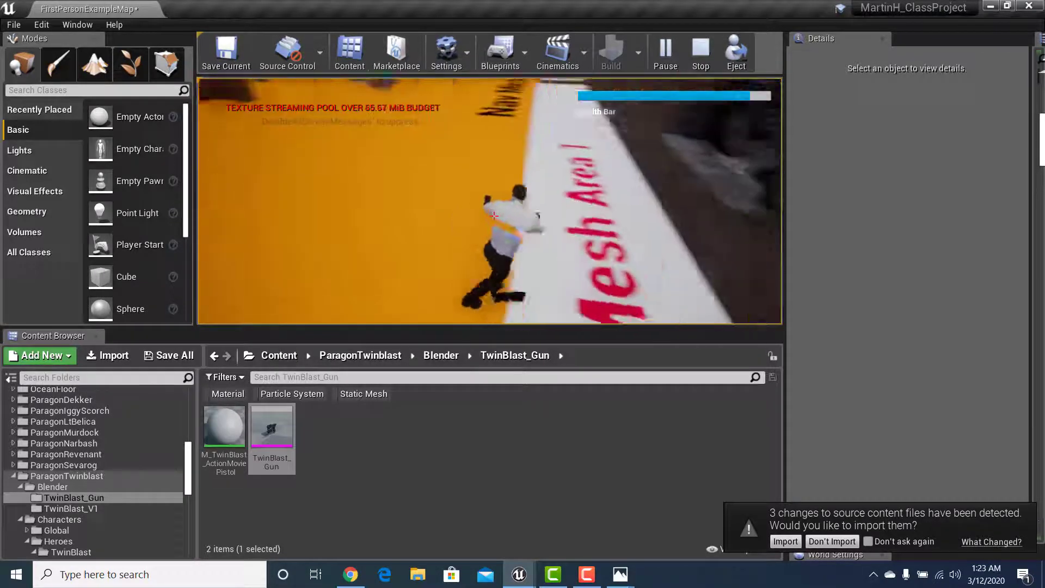
key("w")
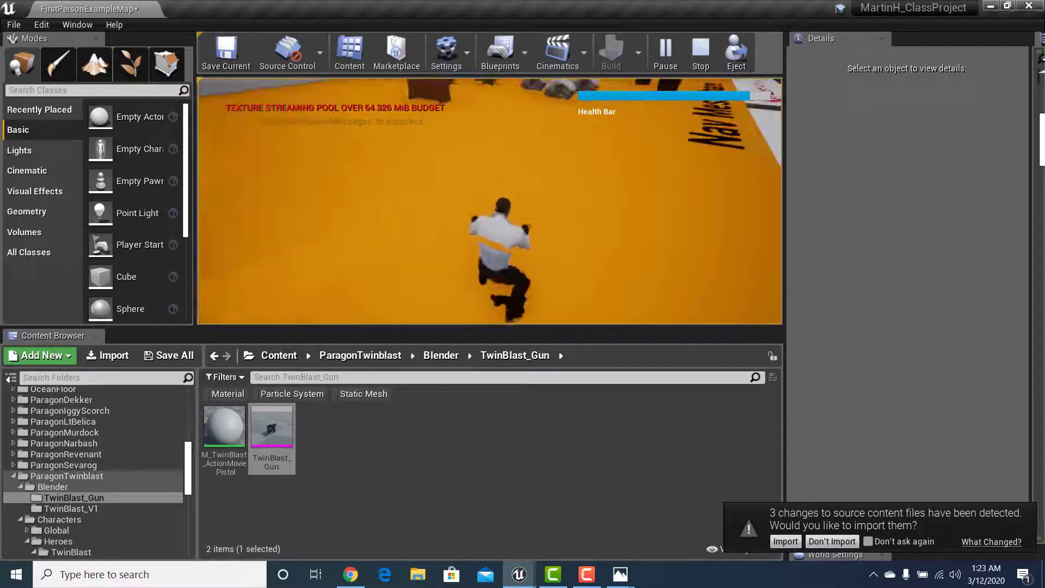
key("w")
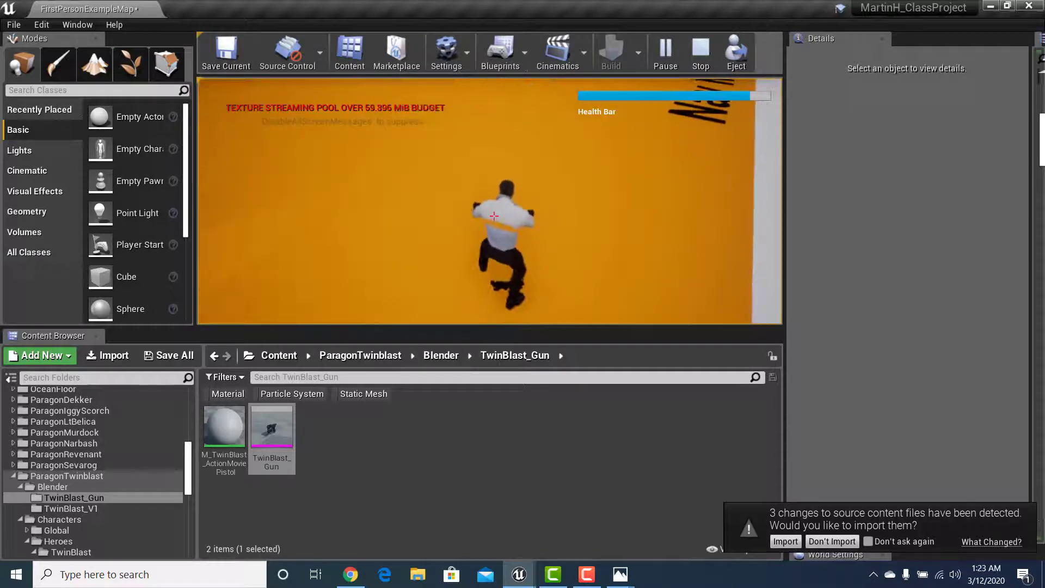